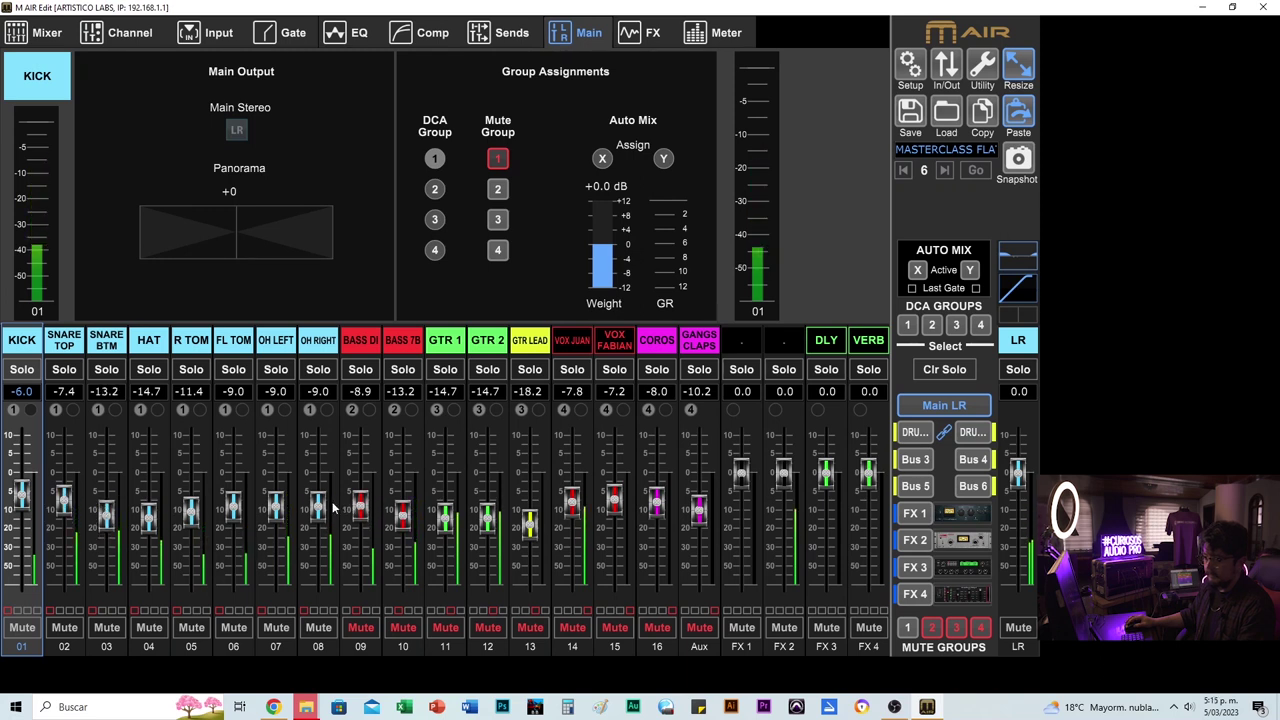
- Set the overhead channels to -8.5 dB in the main mix and check the DRUMS bus send levels before returning to the main mix
left_click_drag(276, 502, 276, 499)
left_click(914, 431)
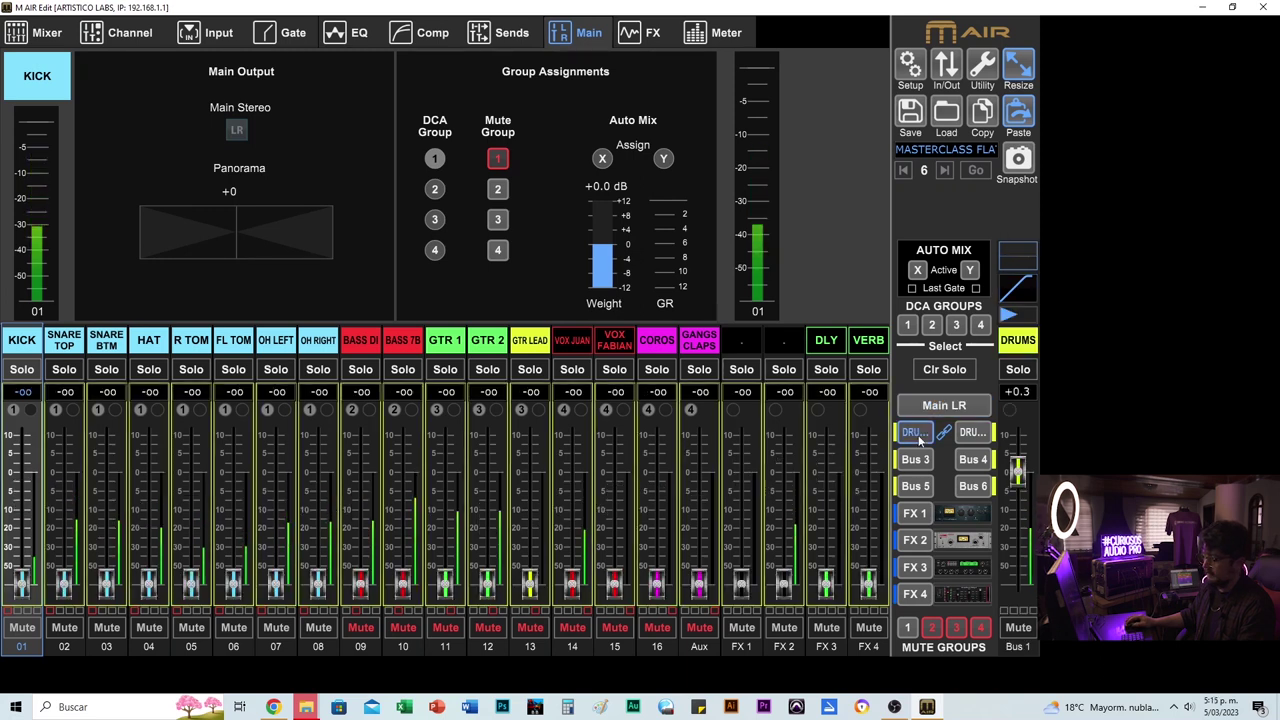
left_click(920, 403)
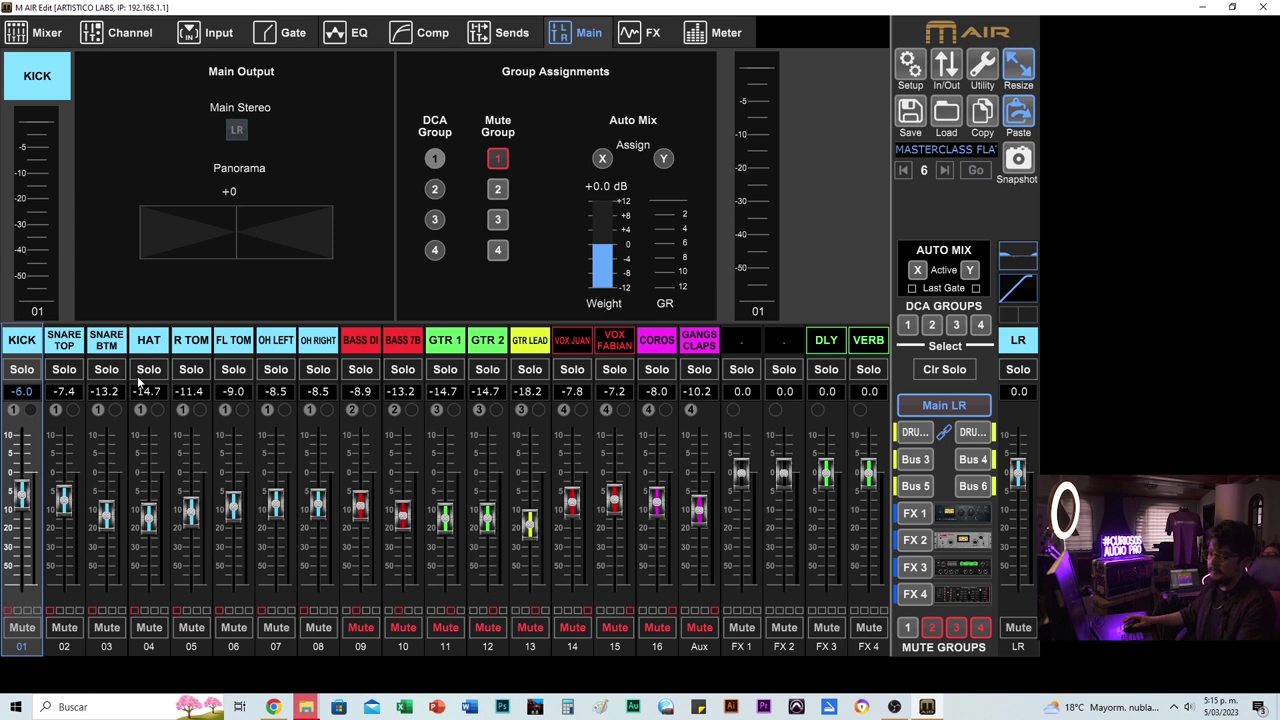
- Show the full channel strip for R TOM and try panning it to about -32
left_click(191, 340)
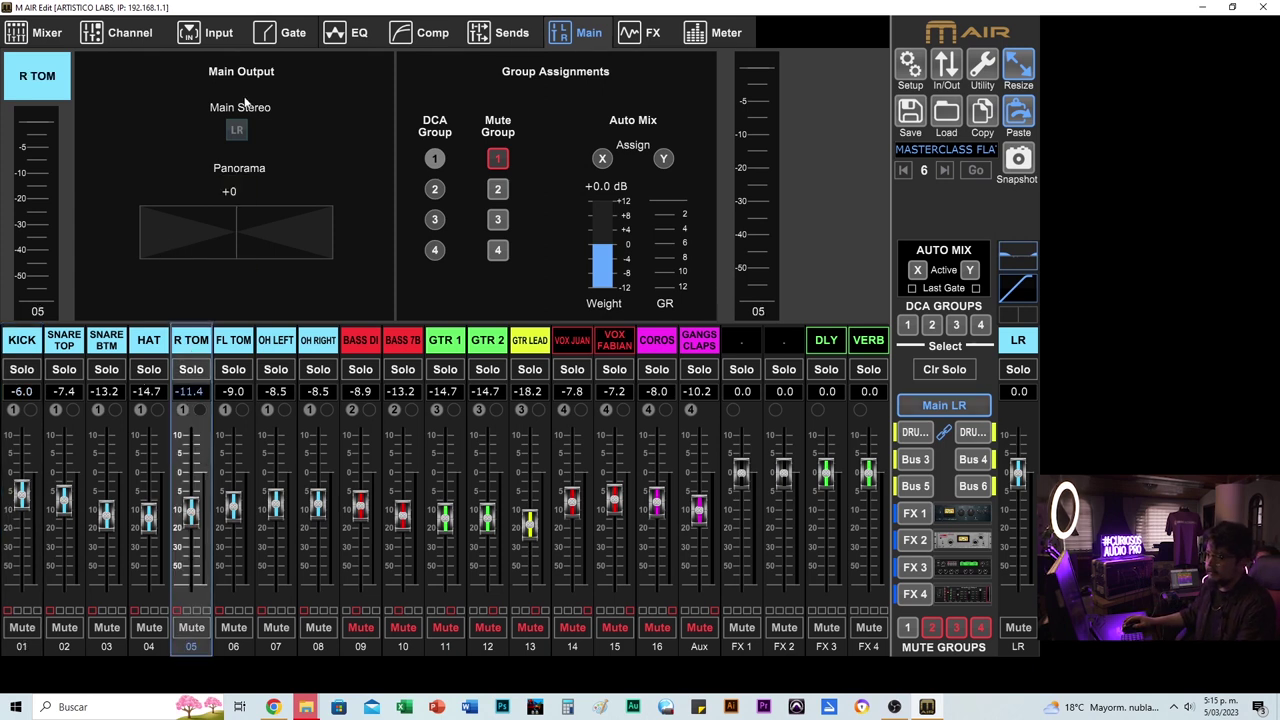
left_click(117, 34)
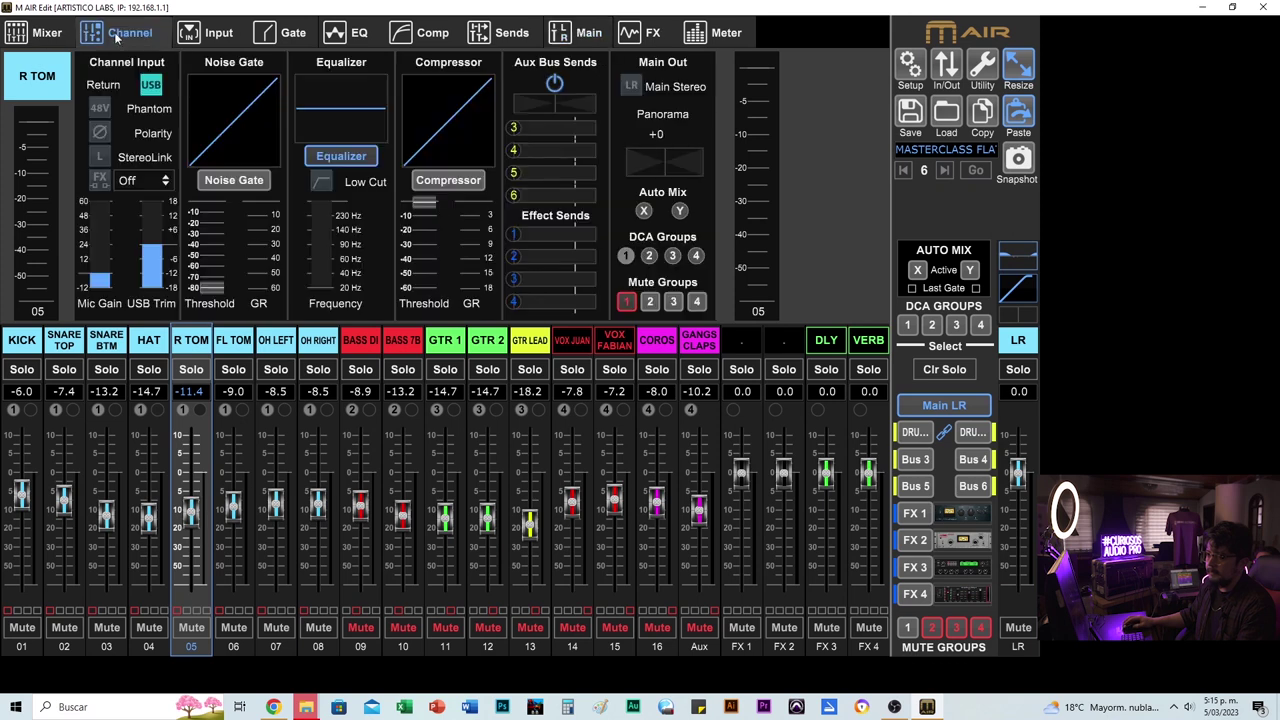
left_click_drag(661, 162, 625, 175)
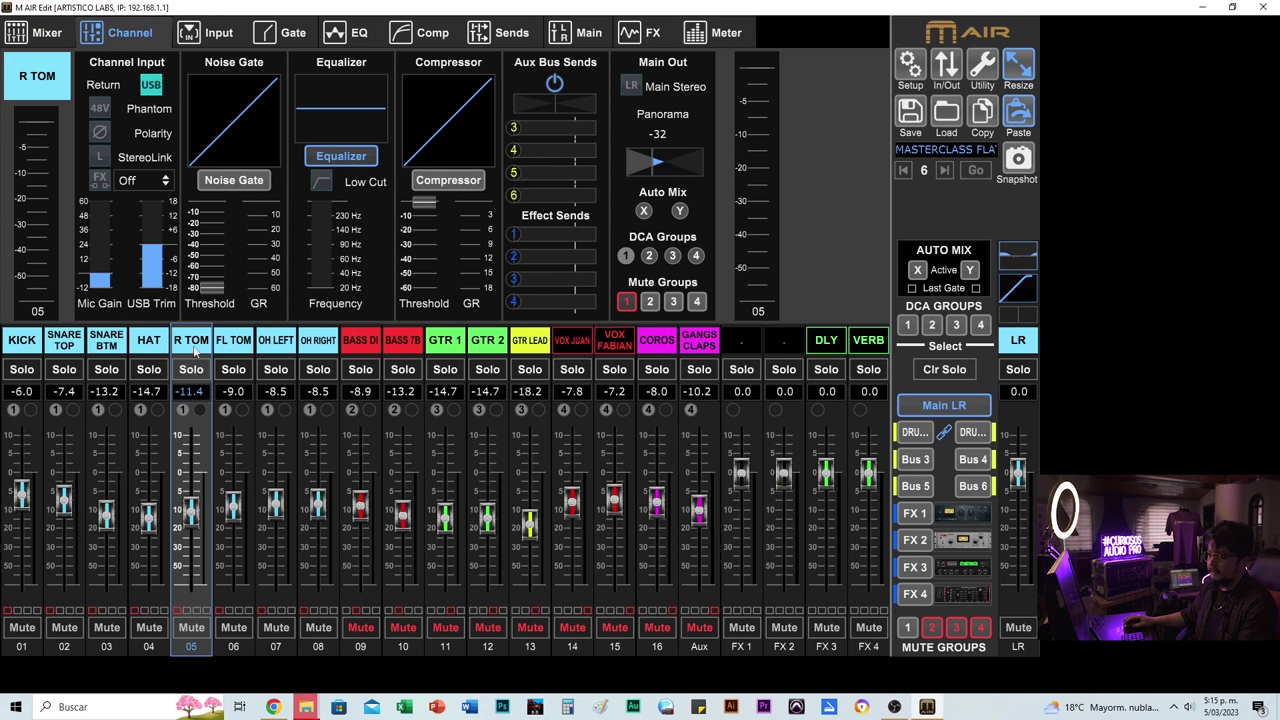
mouse_move(688, 175)
left_click_drag(657, 162, 688, 168)
- Mute the kick, snare, hat and tom channels to isolate the overheads, and pan the HAT channel to -72
left_click(278, 343)
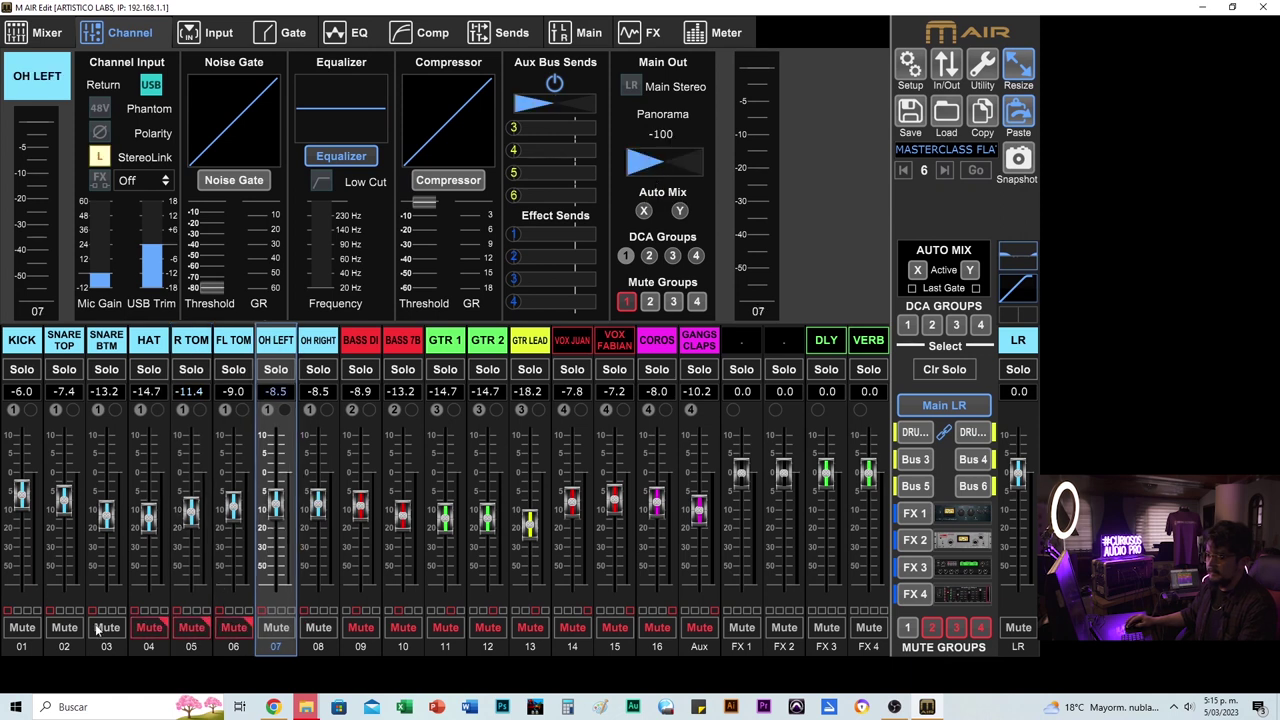
left_click(24, 627)
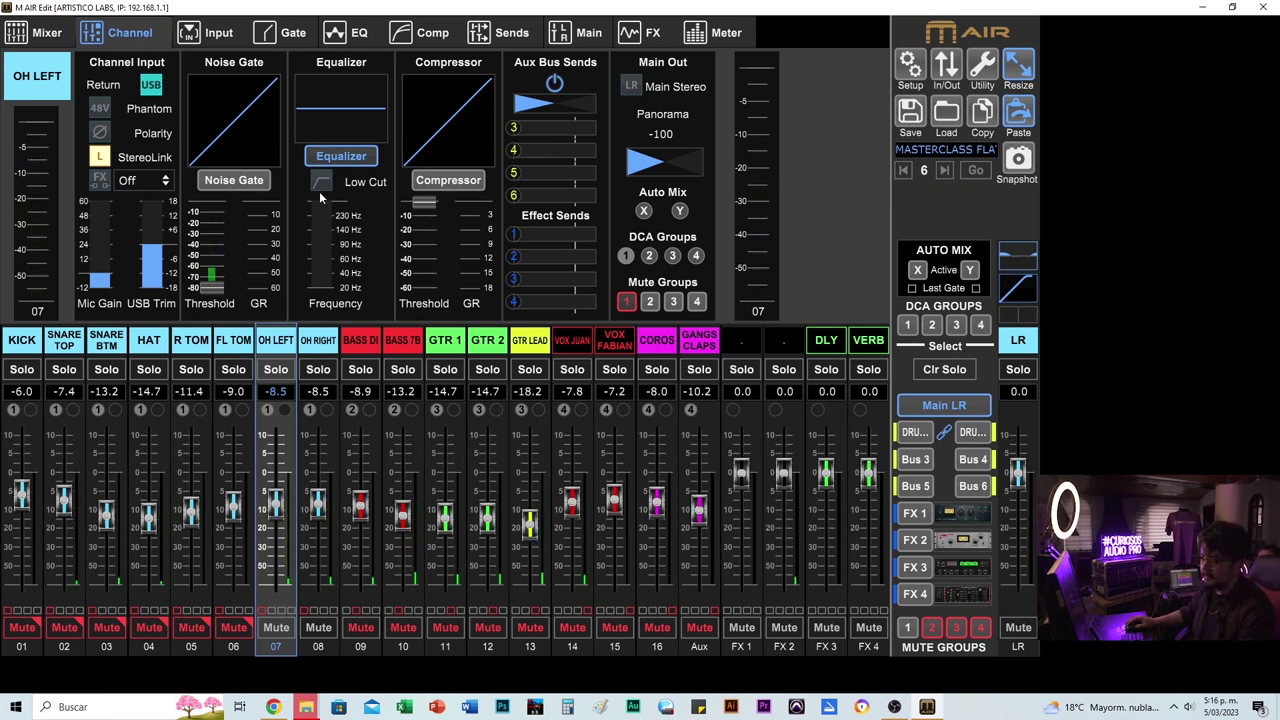
left_click(156, 344)
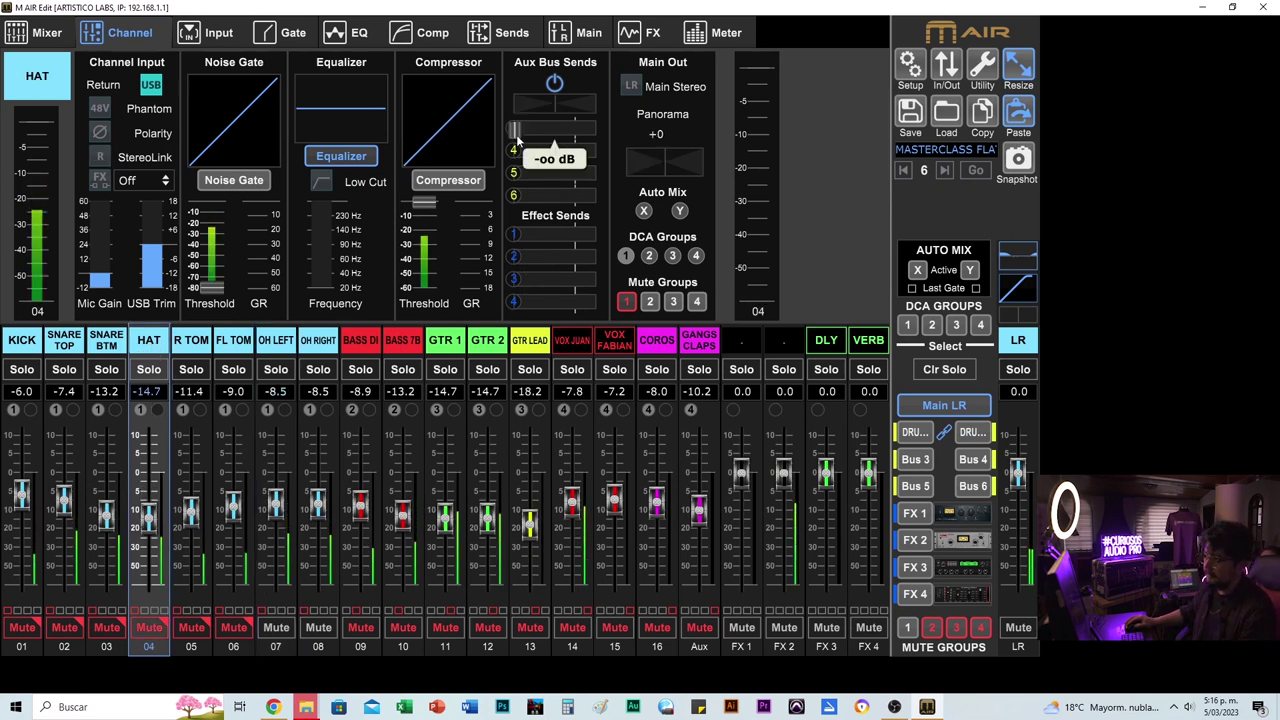
left_click_drag(620, 168, 582, 181)
- Unmute the kick, snare, hat and tom channels
left_click(233, 627)
left_click(149, 627)
left_click(106, 627)
left_click(64, 627)
left_click(22, 627)
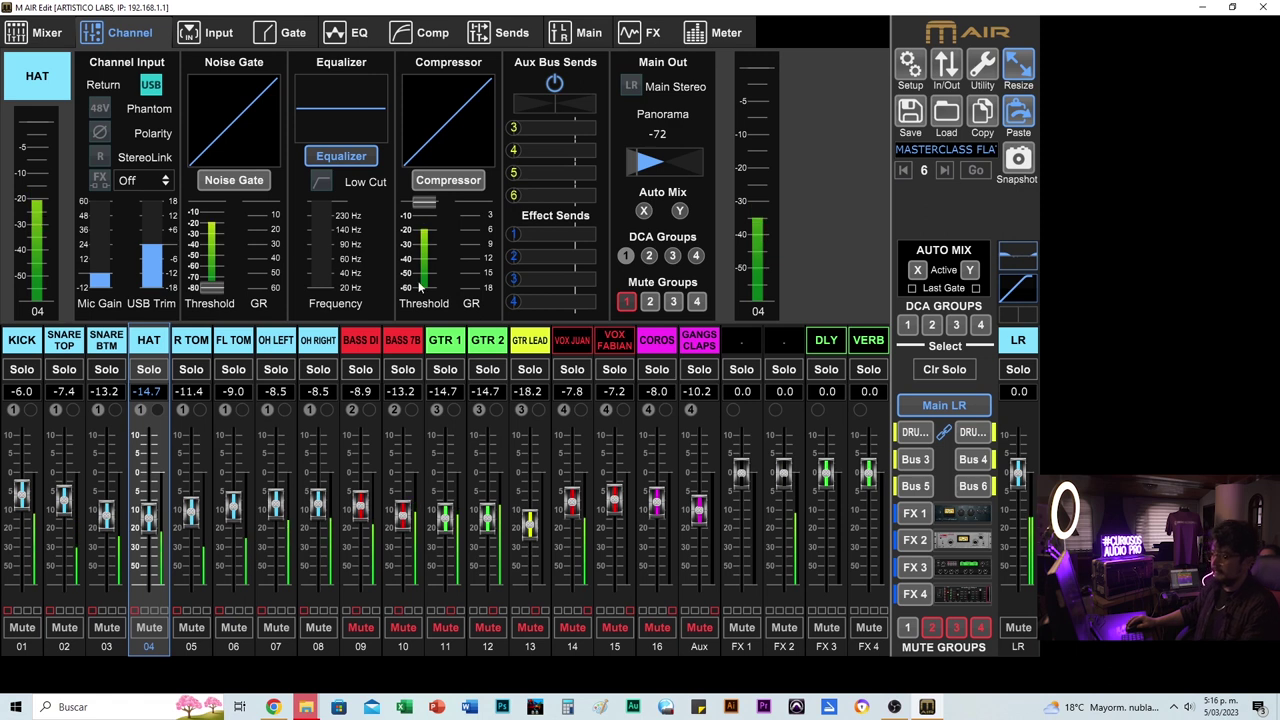
- Pan the R TOM channel to -74 and the FL TOM channel to +90
left_click(191, 340)
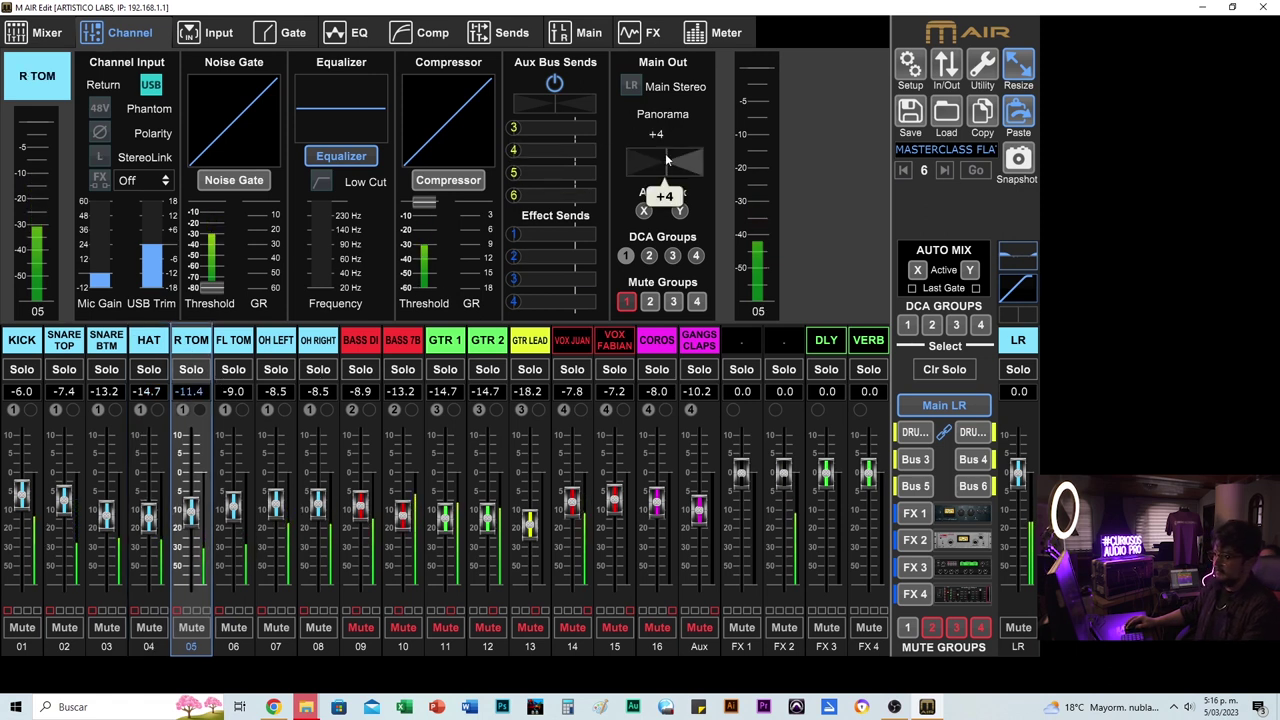
left_click_drag(631, 170, 580, 180)
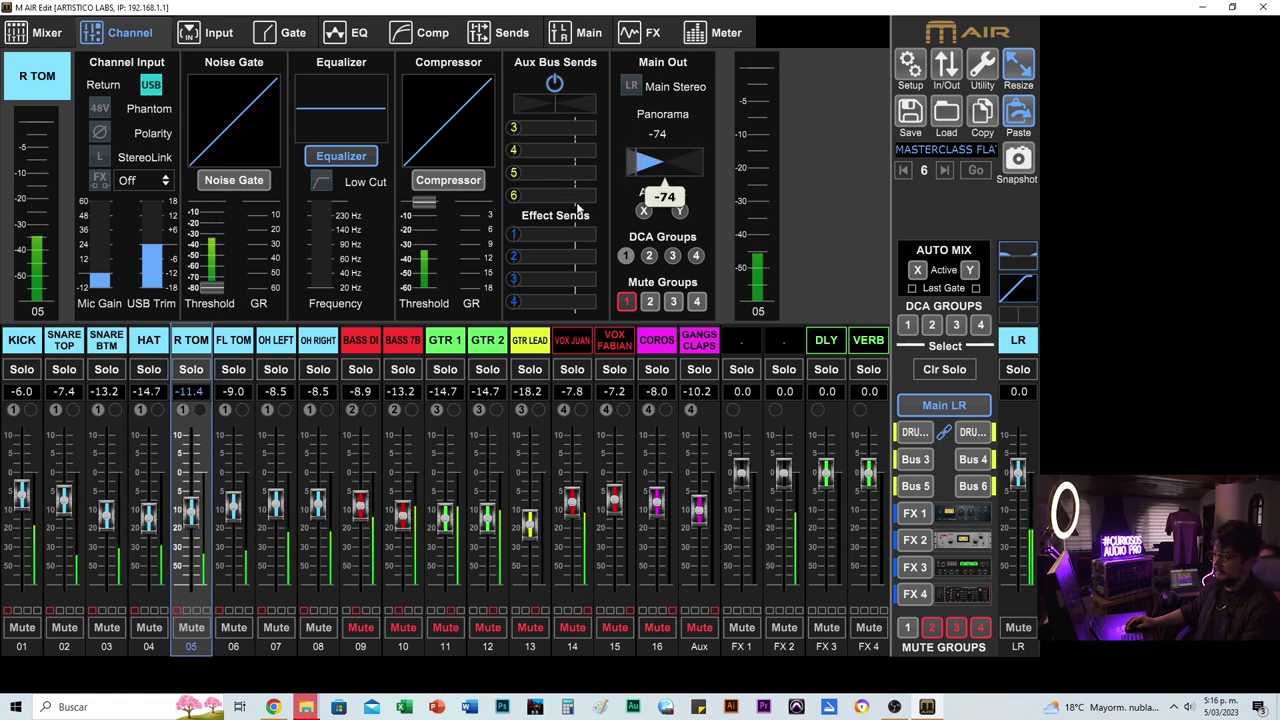
left_click(233, 340)
left_click_drag(662, 160, 762, 157)
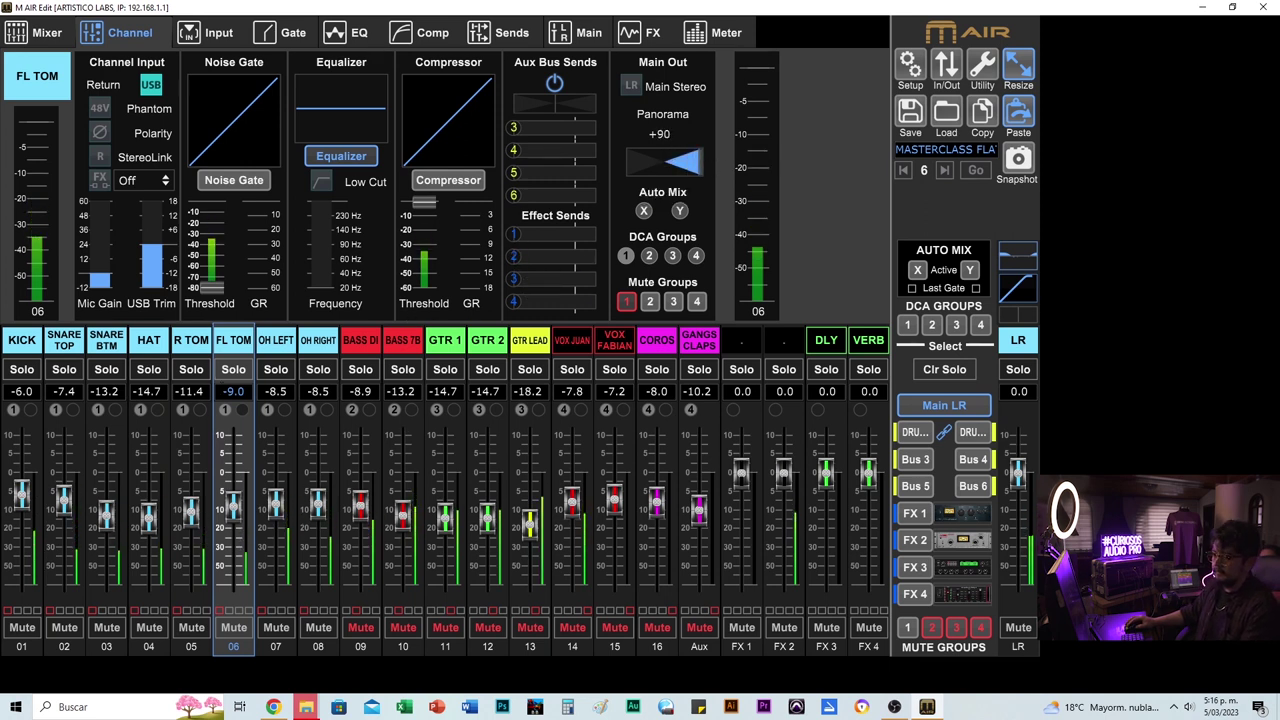
- Mute the kick, hat, tom and overhead channels so that only SNARE TOP and SNARE BTM play
left_click(106, 344)
left_click(64, 342)
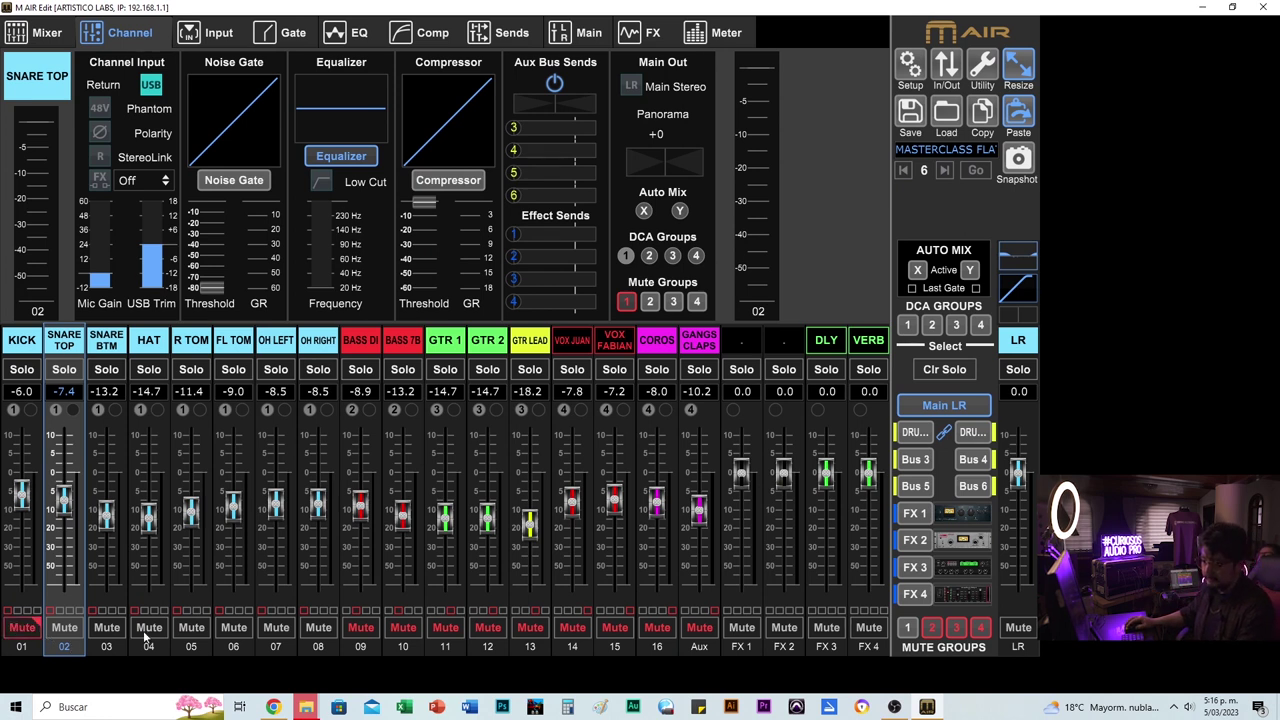
left_click(276, 628)
left_click(303, 630)
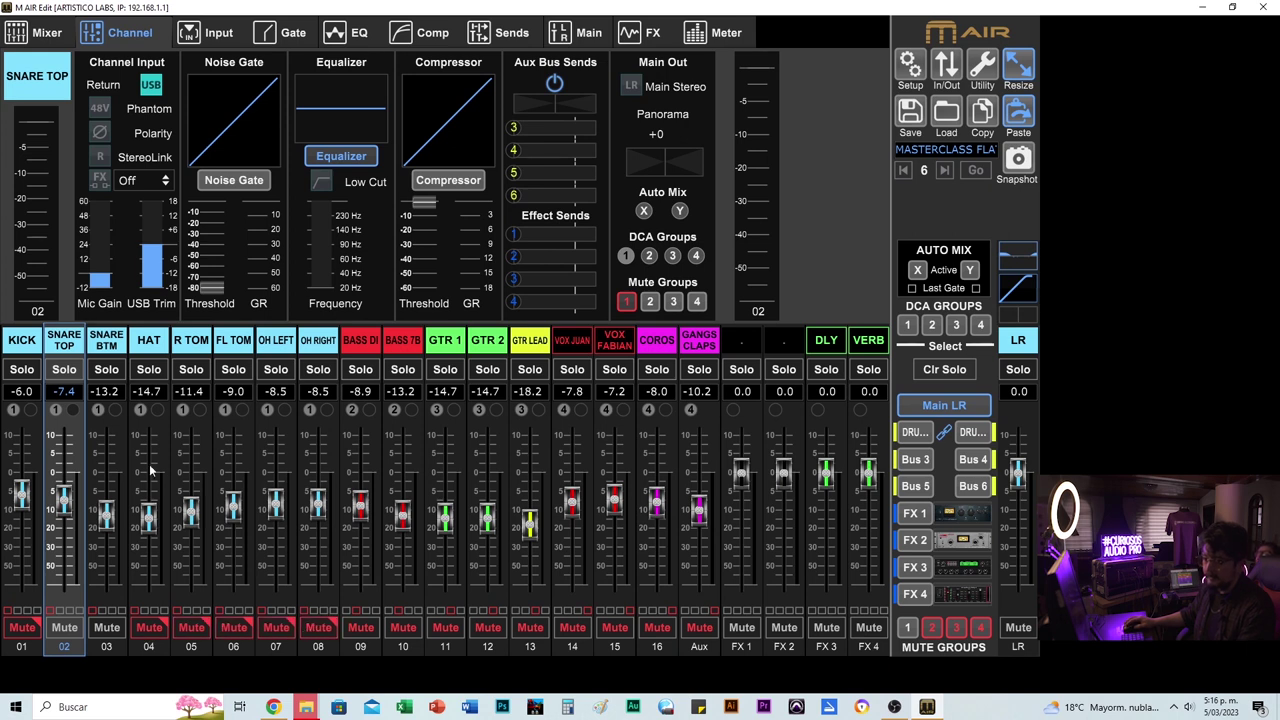
- Review the two snare channels and compare SNARE BTM with its polarity inverted and normal
left_click(107, 340)
left_click(52, 343)
left_click(104, 340)
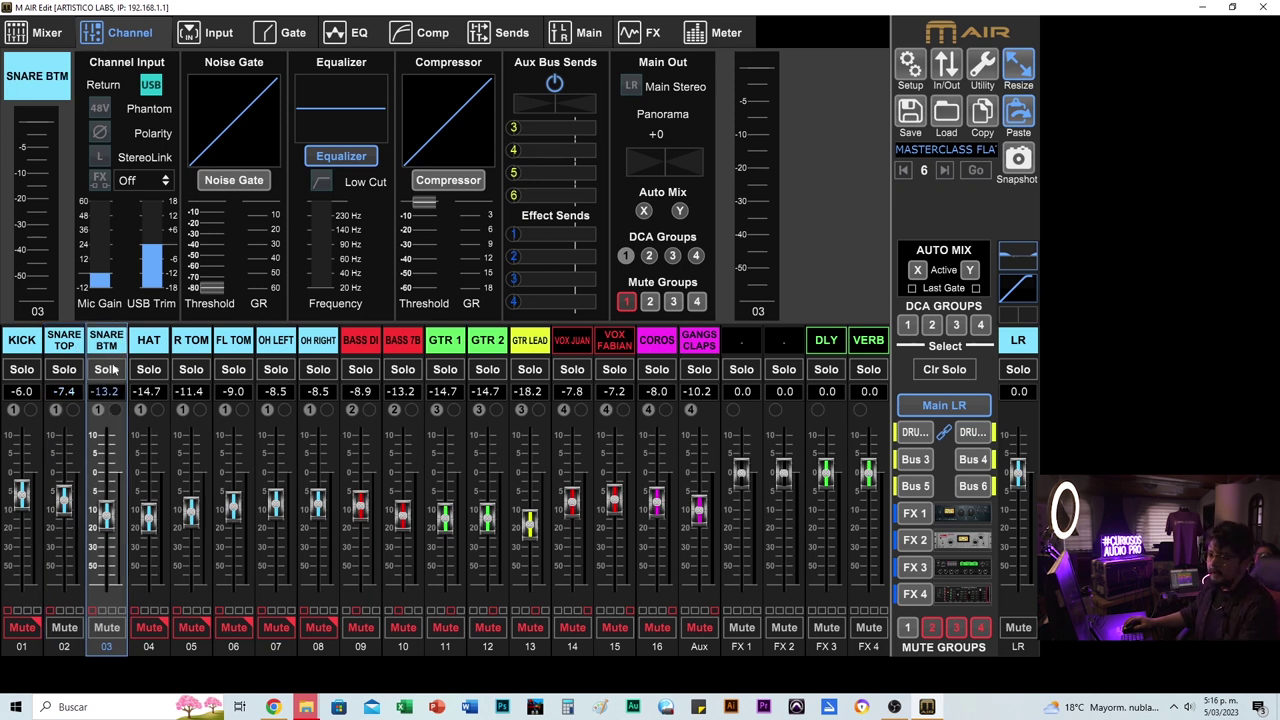
left_click(48, 340)
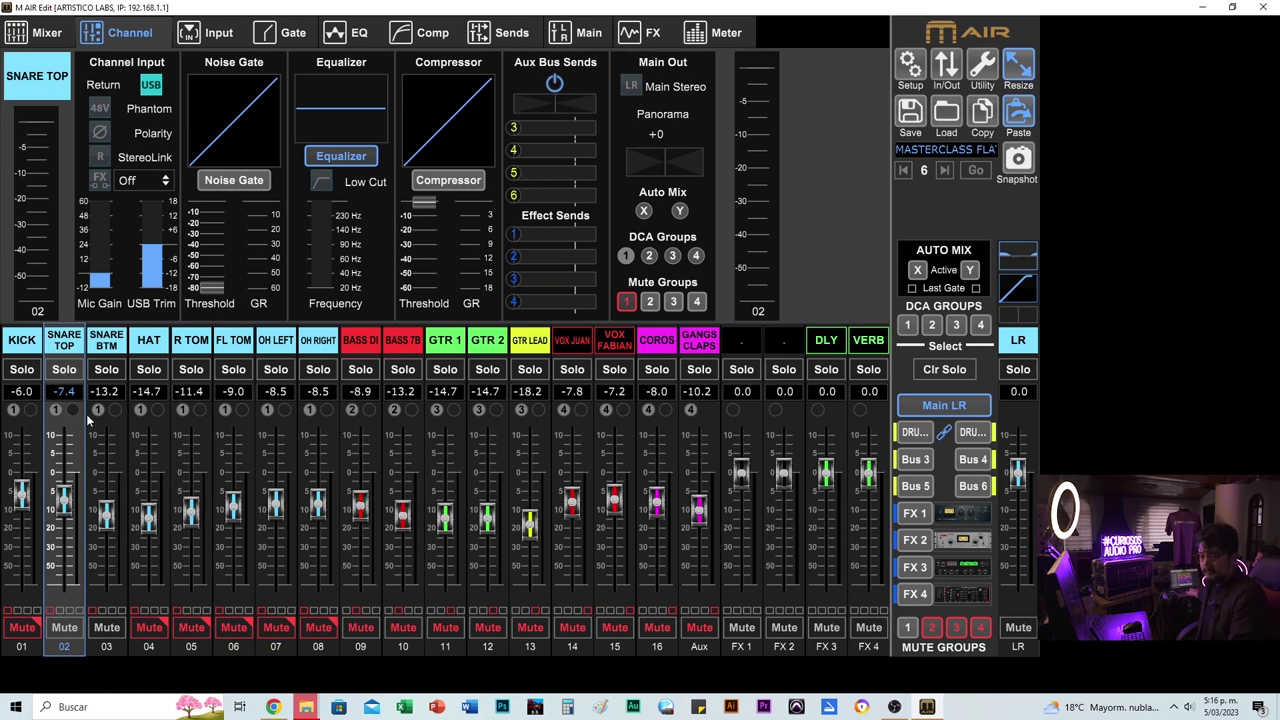
left_click(110, 345)
left_click(100, 134)
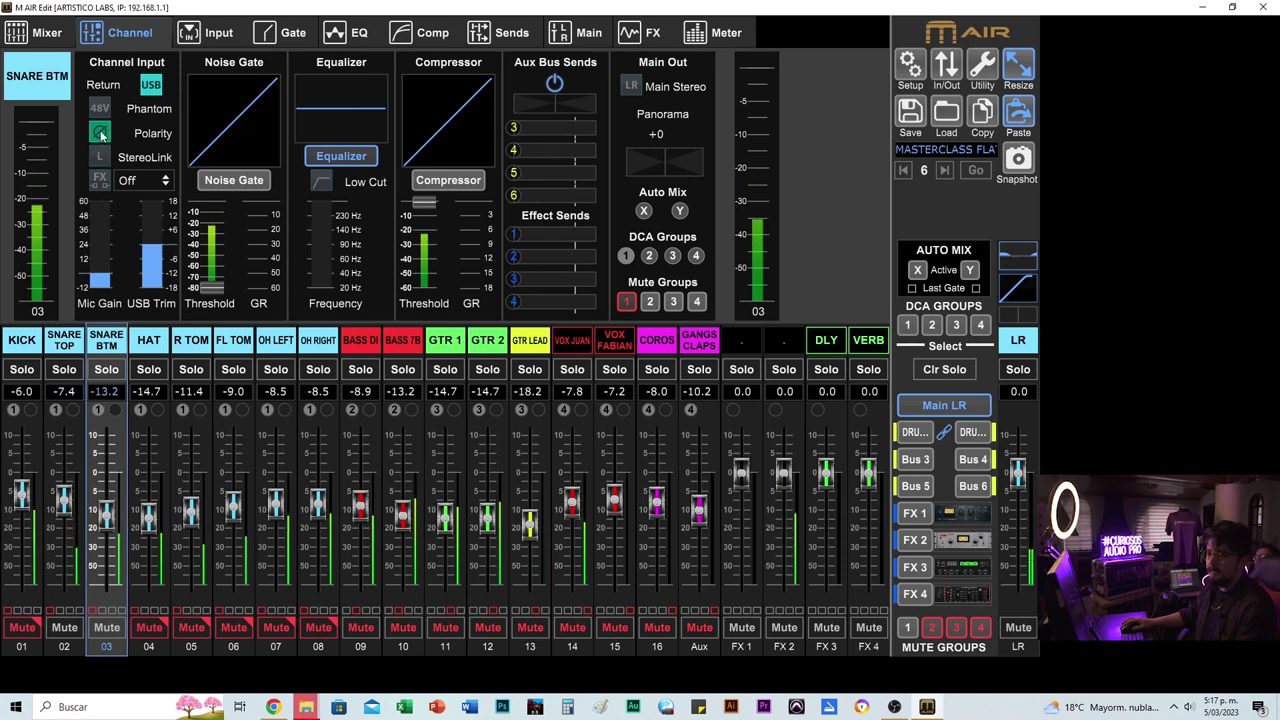
left_click(100, 134)
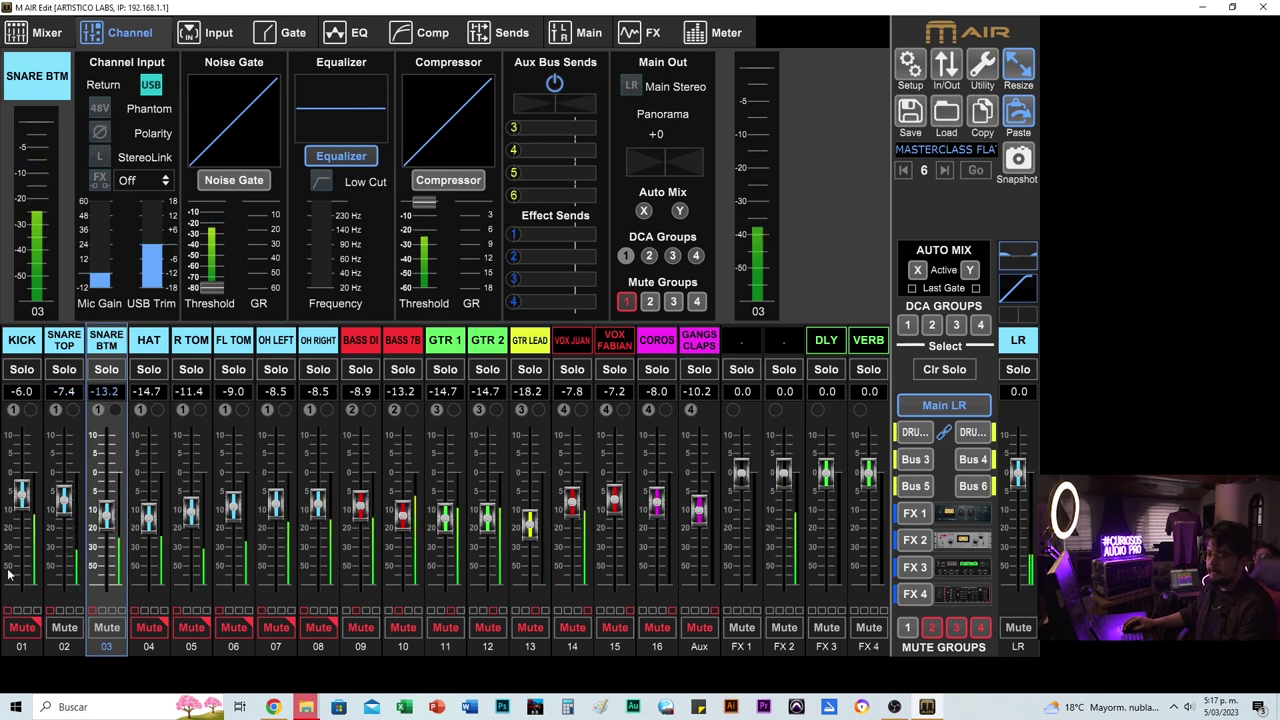
- Raise SNARE TOP to -6.5 dB and SNARE BTM to -7.4 dB, and compare SNARE BTM's inverted and normal polarity, leaving it normal
left_click_drag(63, 504, 106, 497)
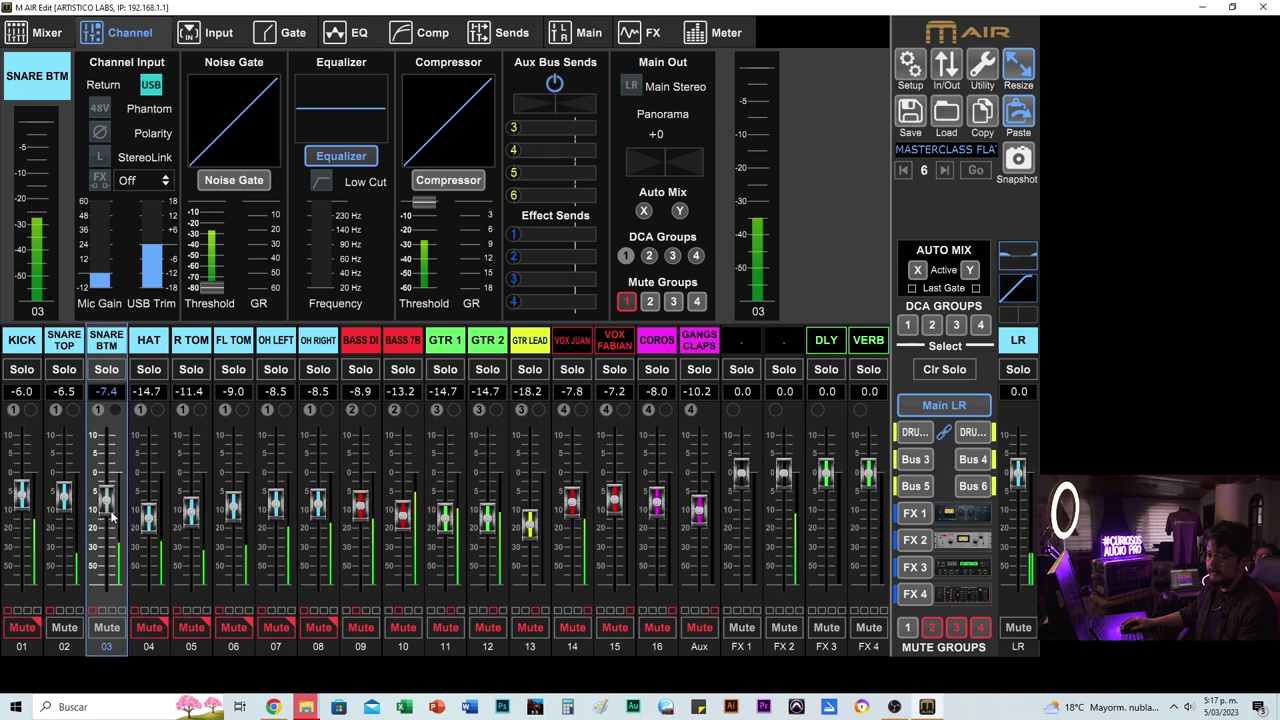
left_click(100, 134)
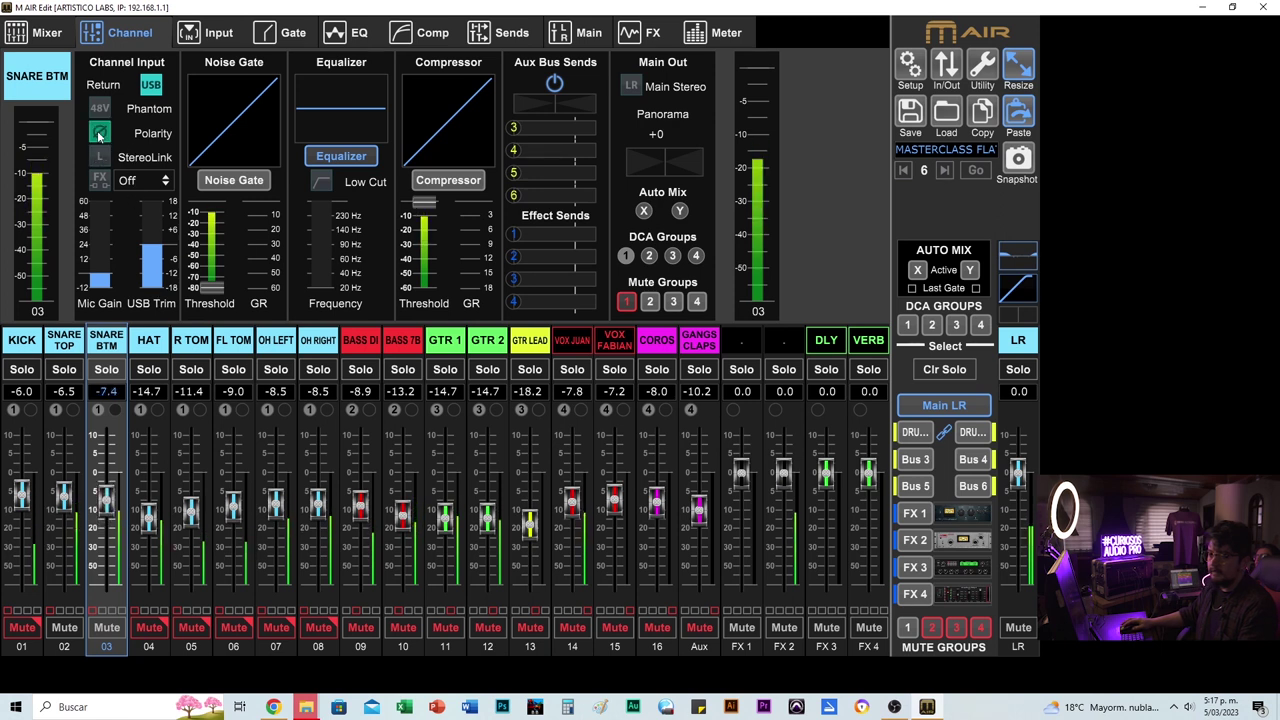
left_click(100, 134)
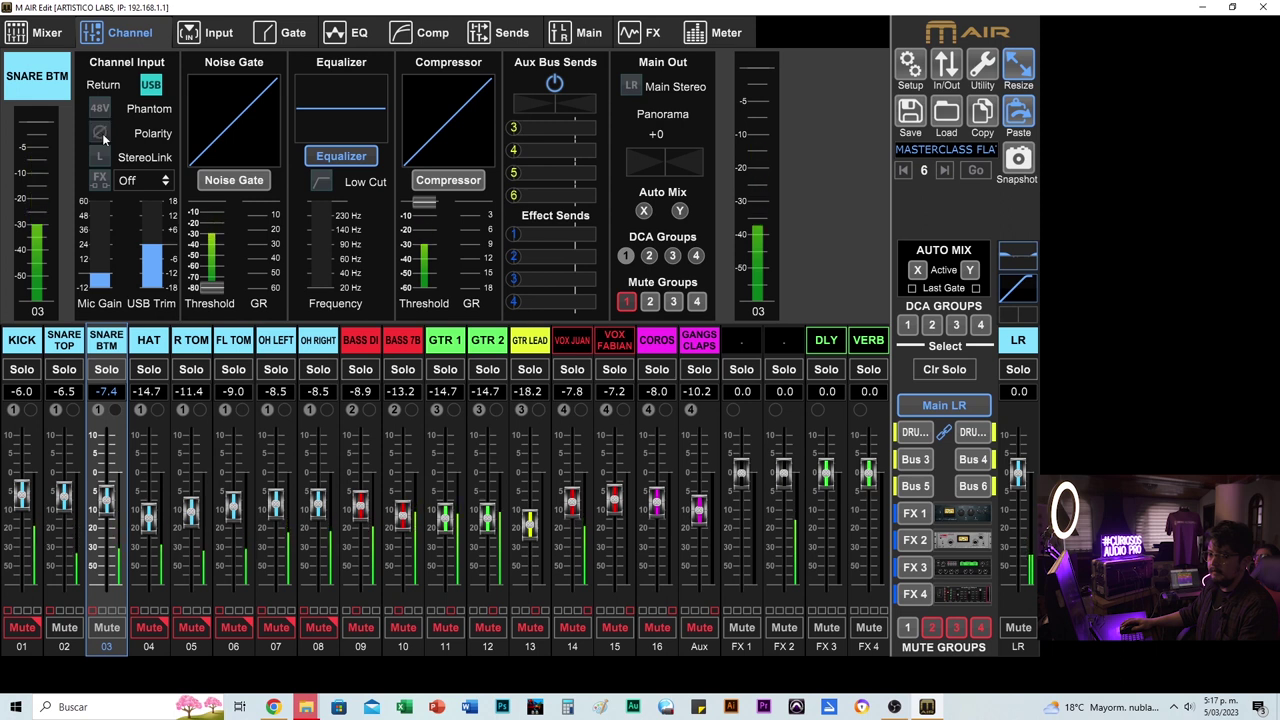
left_click(100, 134)
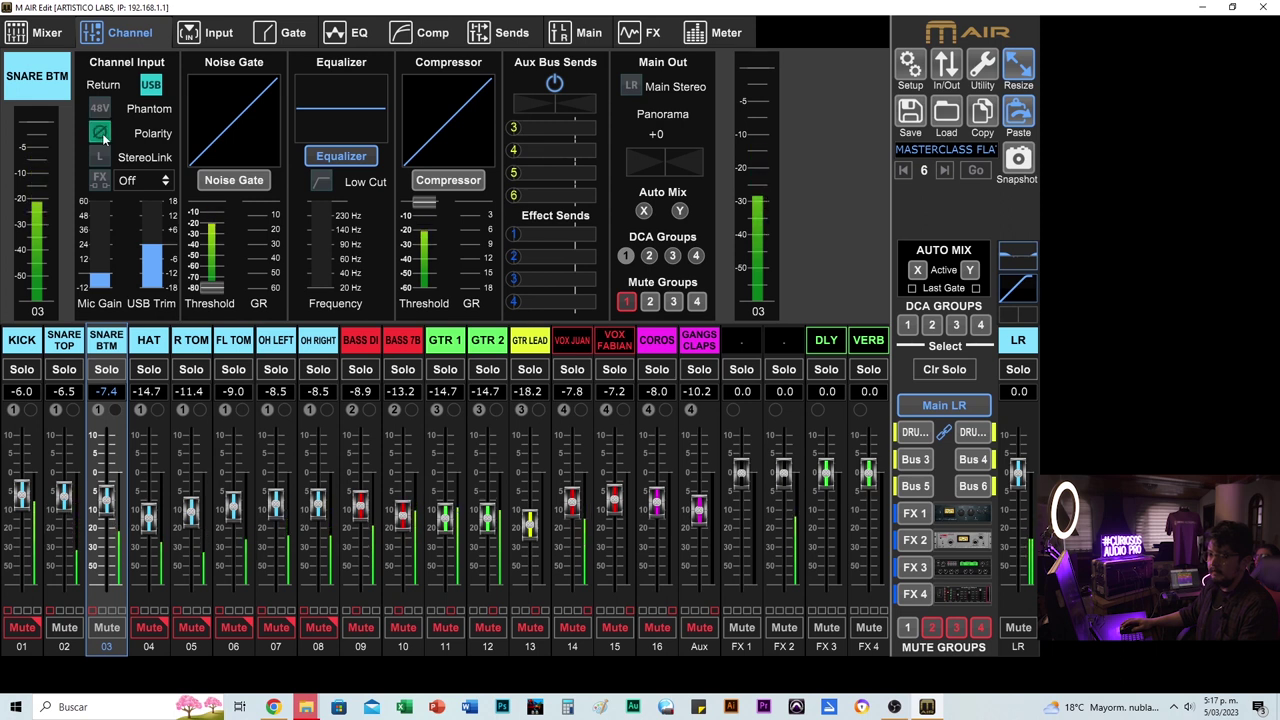
left_click(100, 134)
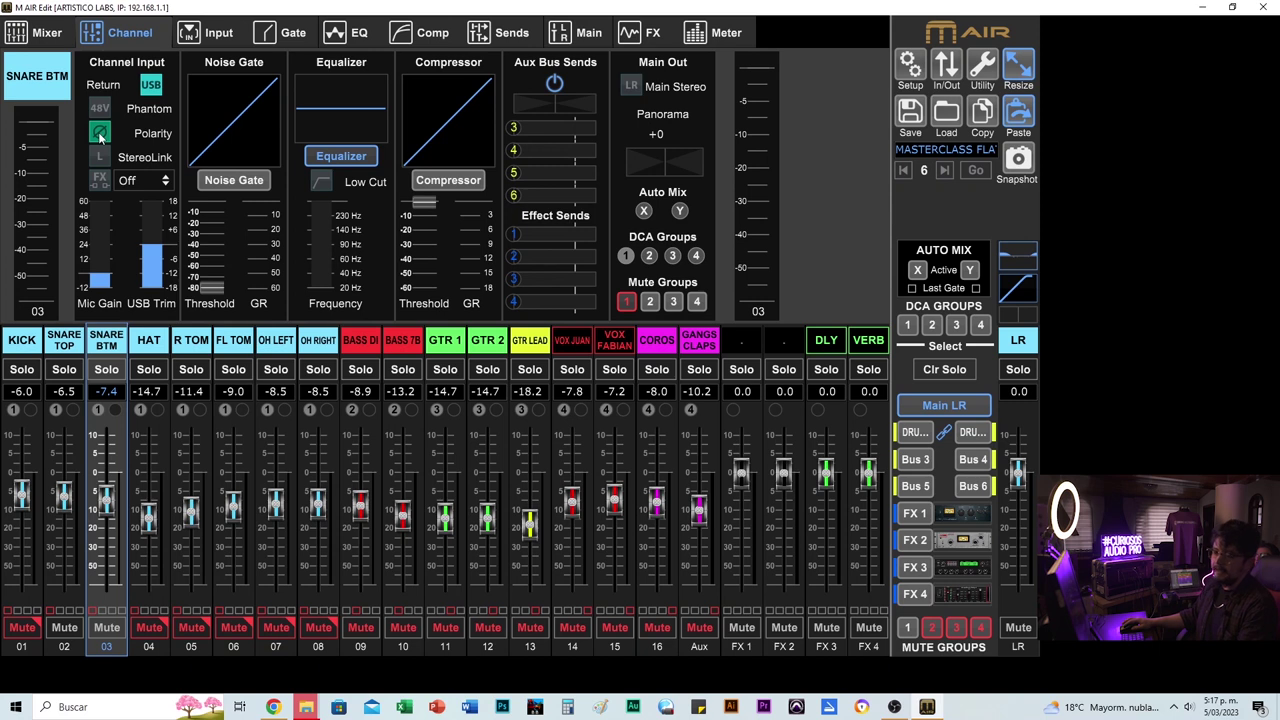
left_click(104, 133)
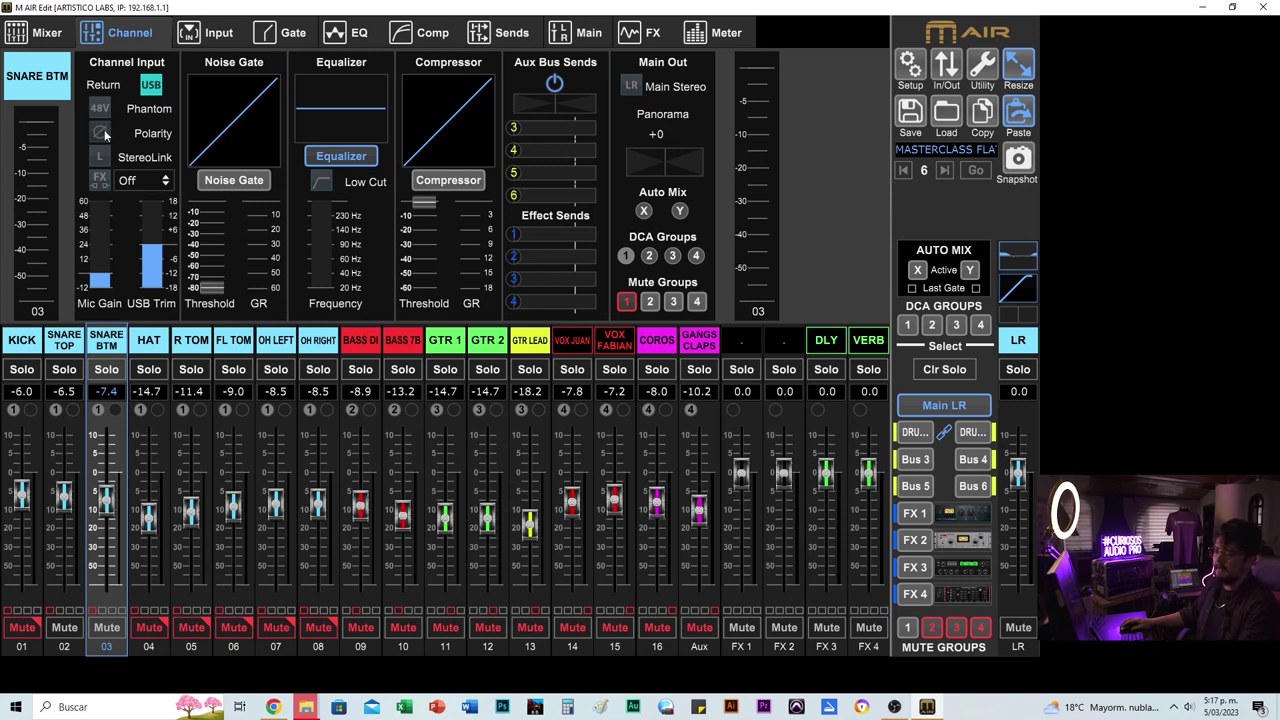
- Lower SNARE BTM to -28.7 dB and unmute the kick, hat, tom and overhead channels
left_click_drag(107, 497, 115, 562)
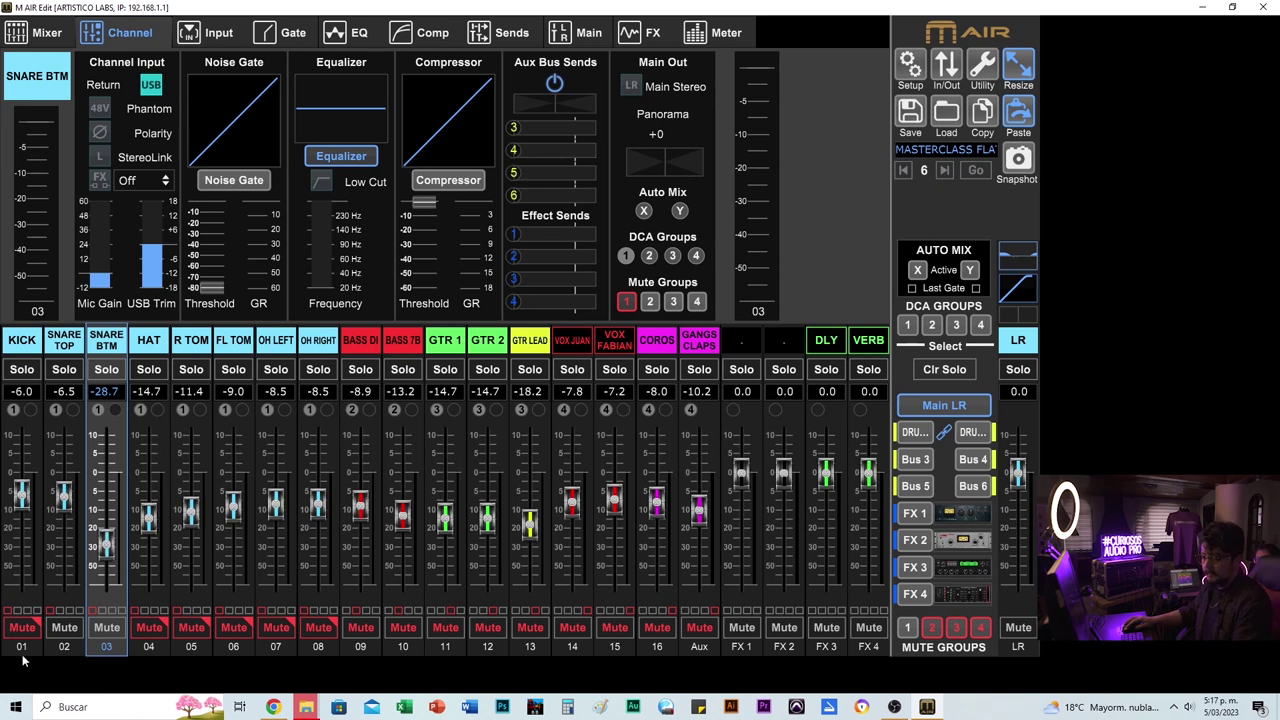
left_click(282, 628)
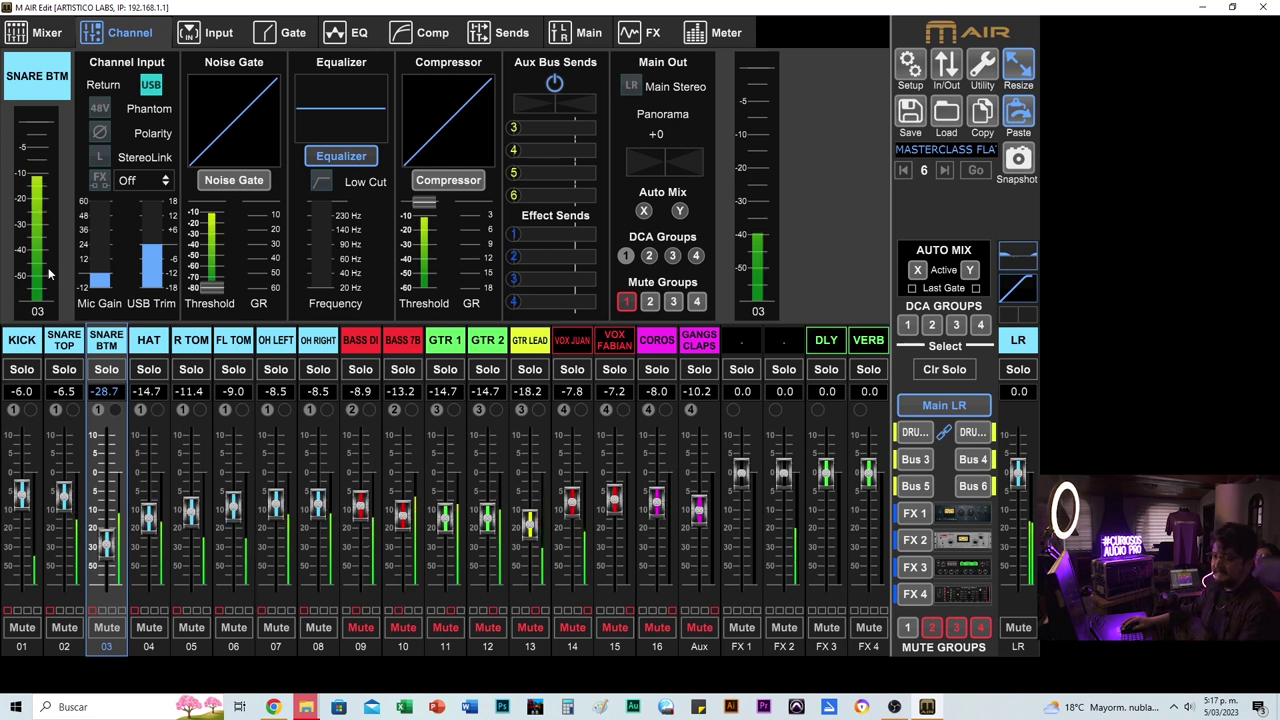
- Raise the KICK fader to -4.0 dB and release mute groups 2 and 3 to bring in basses and guitars
left_click(21, 495)
left_click_drag(21, 495, 21, 487)
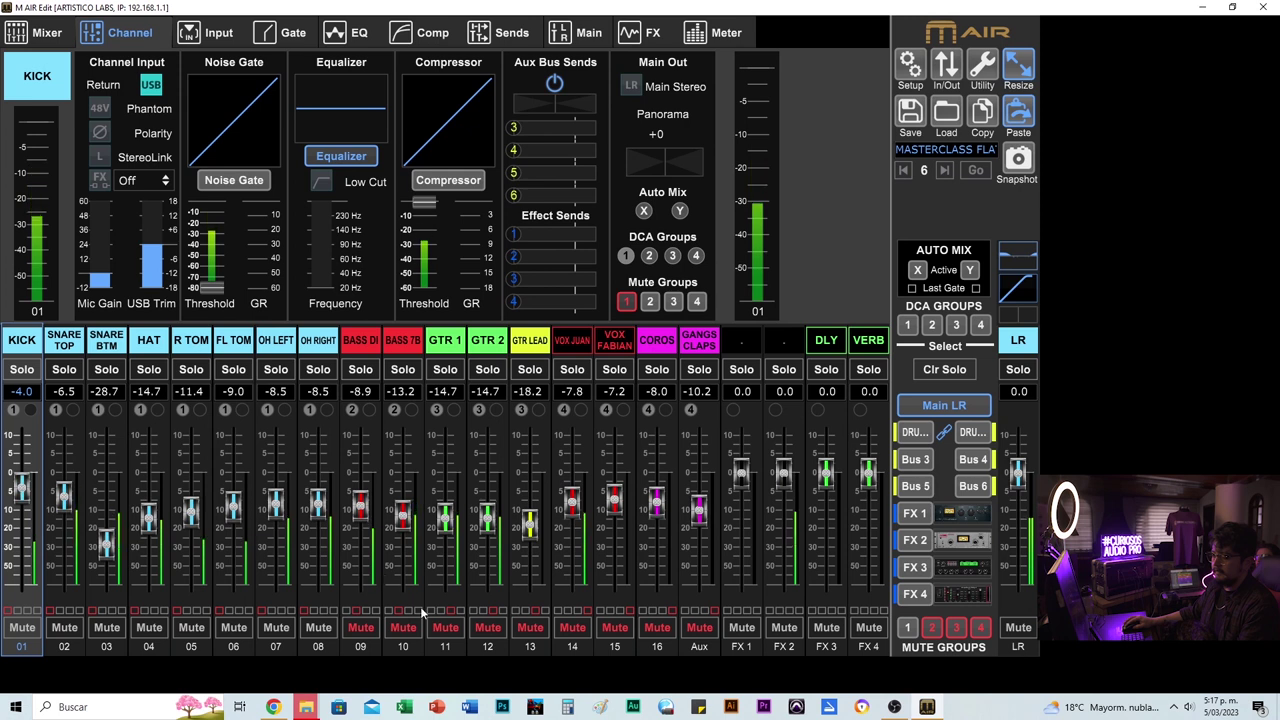
left_click(956, 628)
left_click(931, 628)
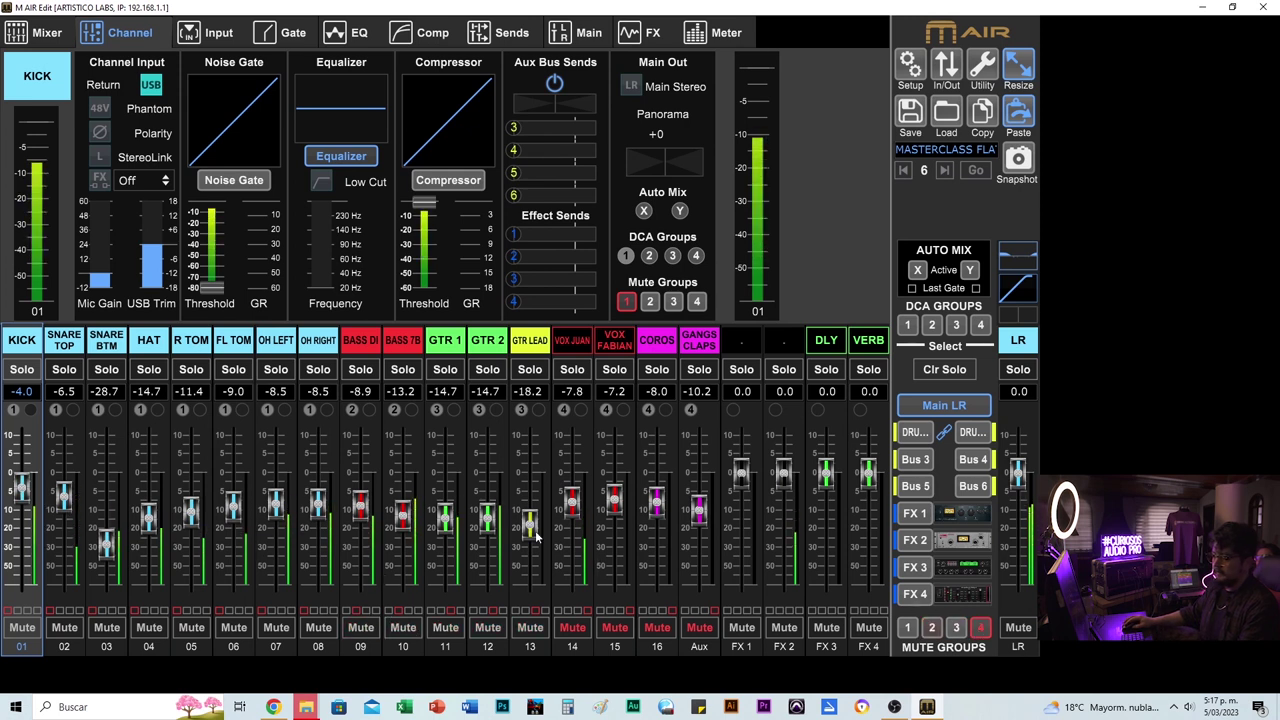
- Balance the faders: BASS DI -9.2 dB, BASS 7B -15.7 dB, GTR 1 and GTR 2 -13.2 dB, and KICK -3.8 dB
scroll(363, 510, "down", 1)
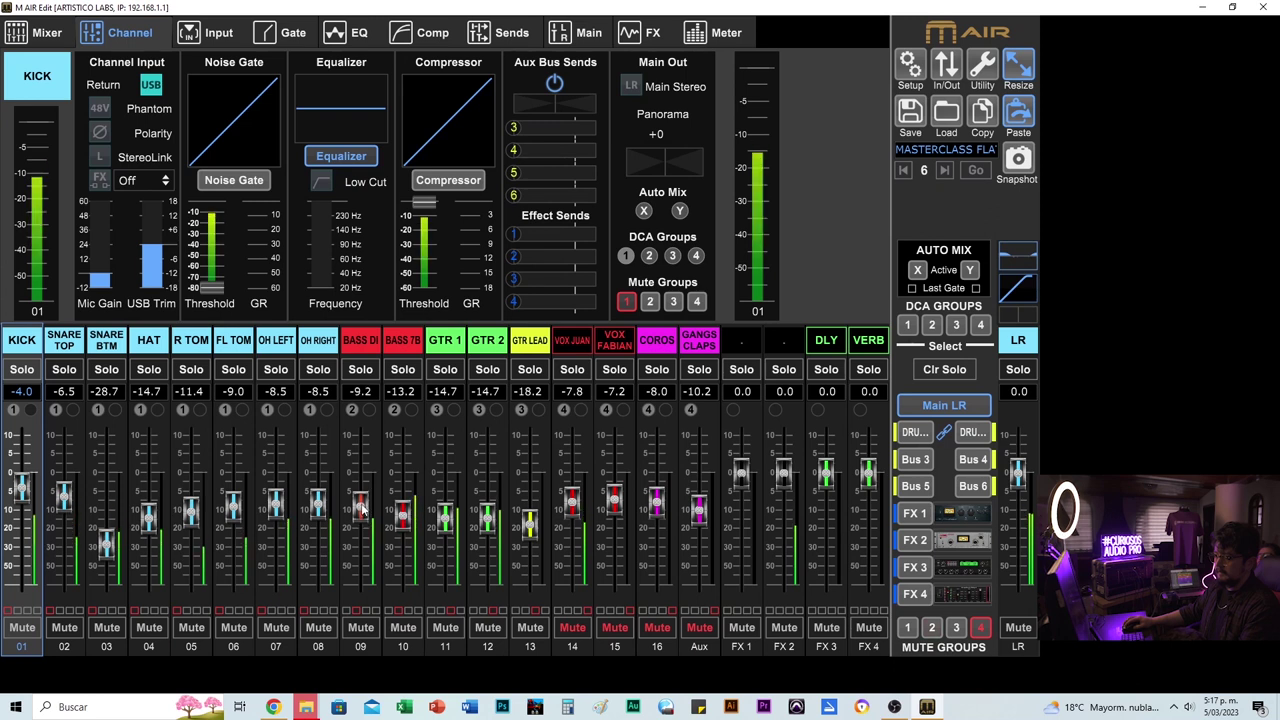
scroll(447, 522, "up", 2)
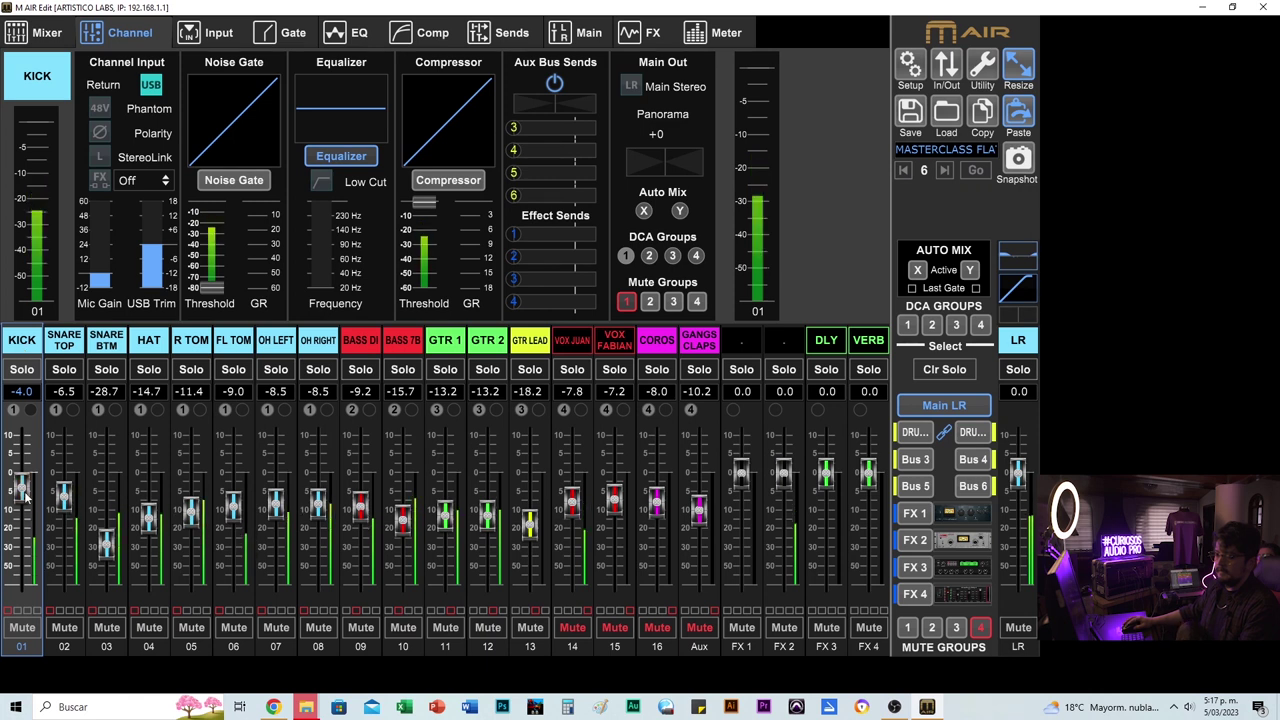
scroll(26, 495, "up", 1)
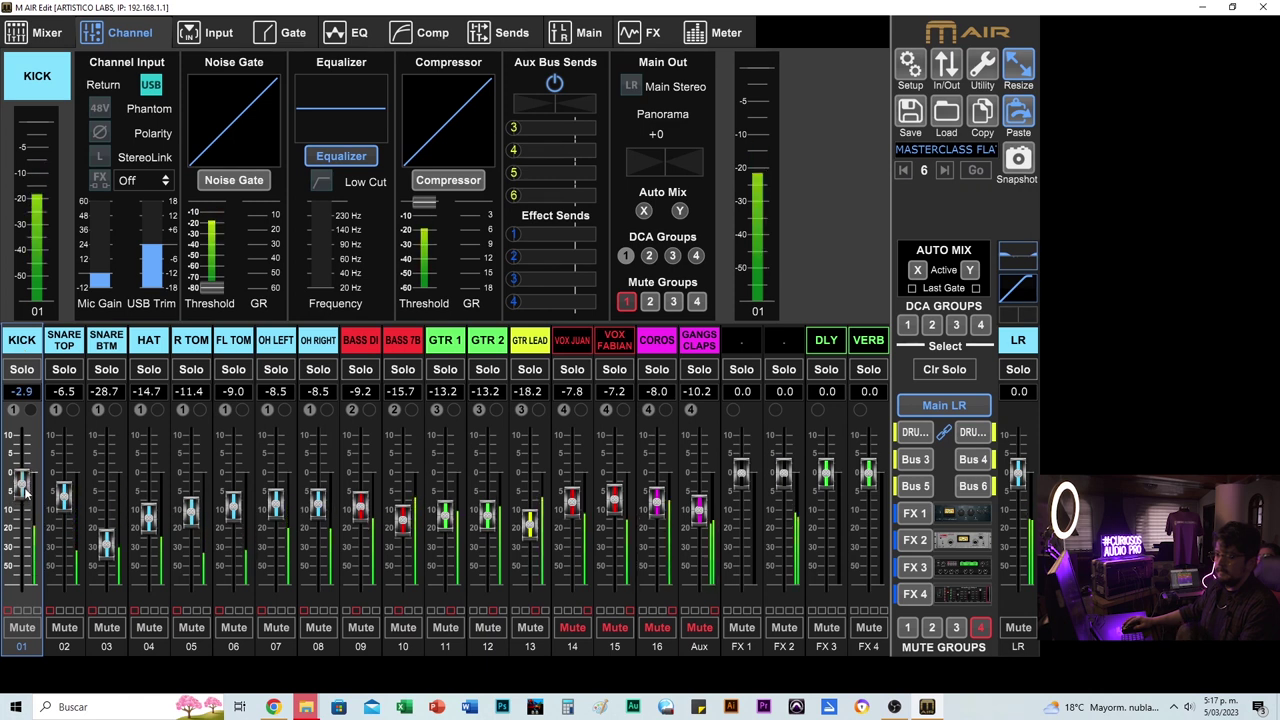
left_click_drag(26, 495, 29, 494)
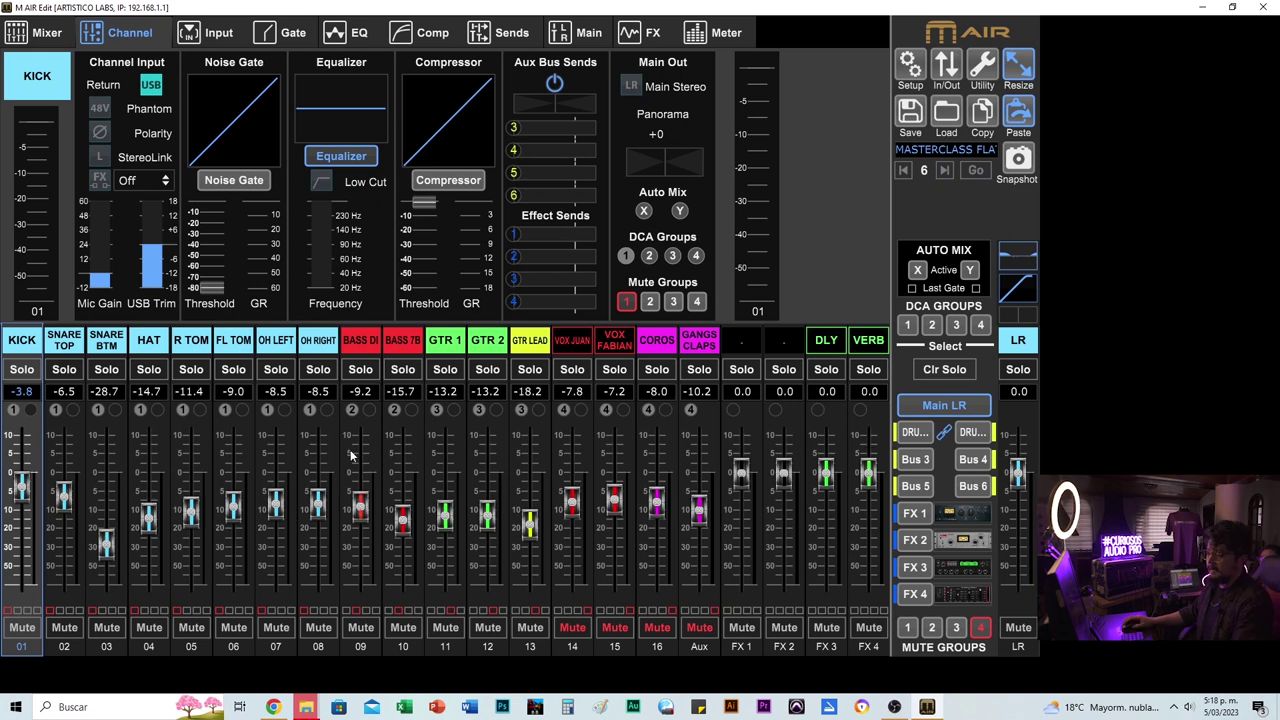
- Show the DRUMS bus channel strip and open the FX 1 Stereo Fair Compressor
left_click(913, 433)
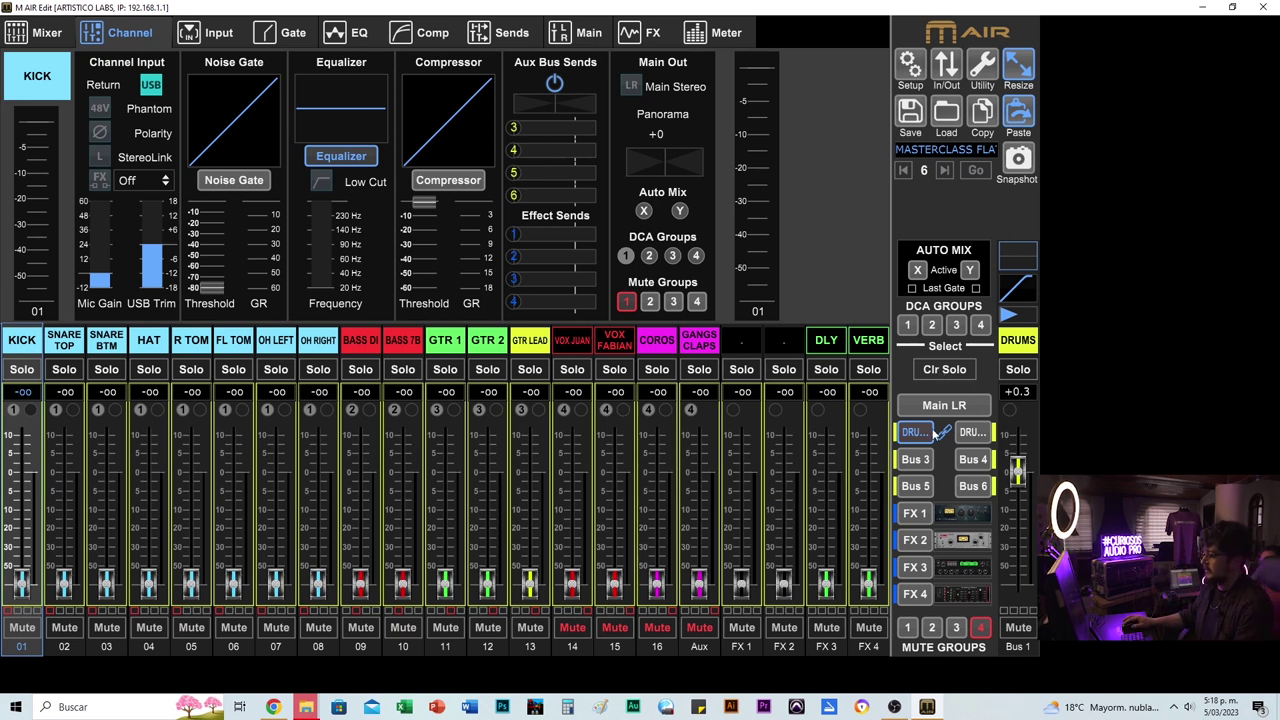
left_click(1015, 341)
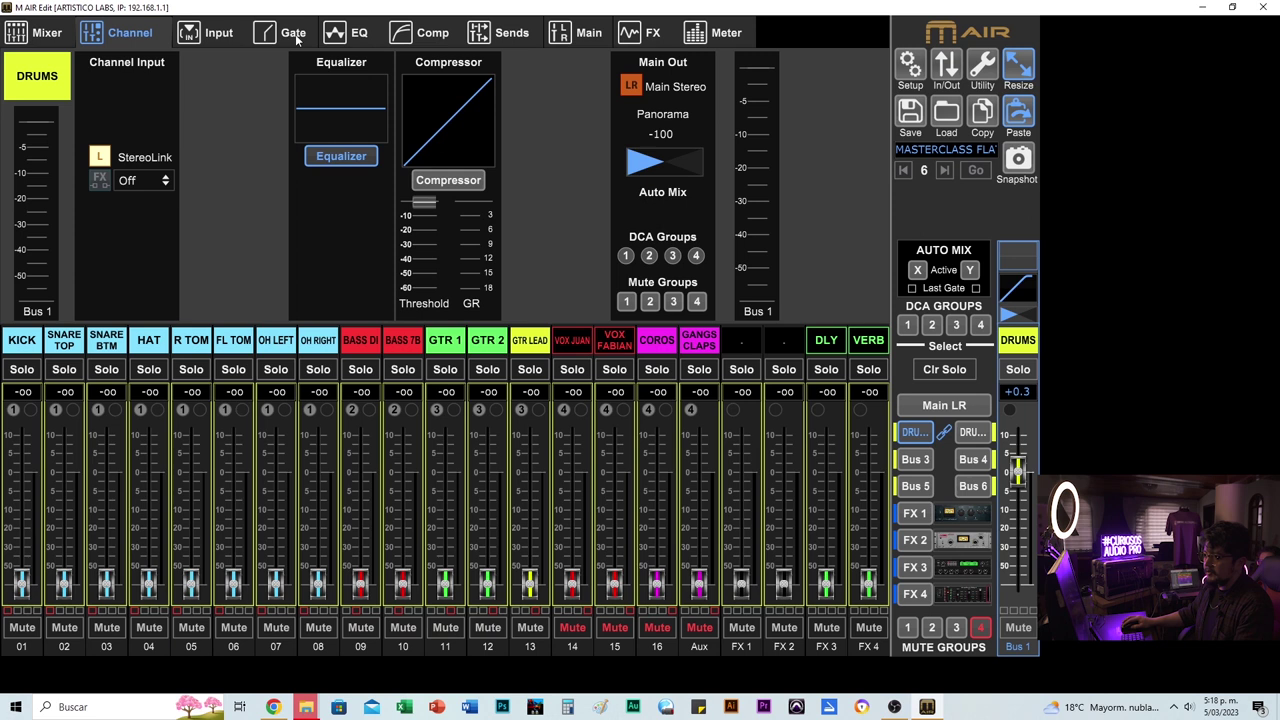
left_click(200, 36)
left_click(952, 515)
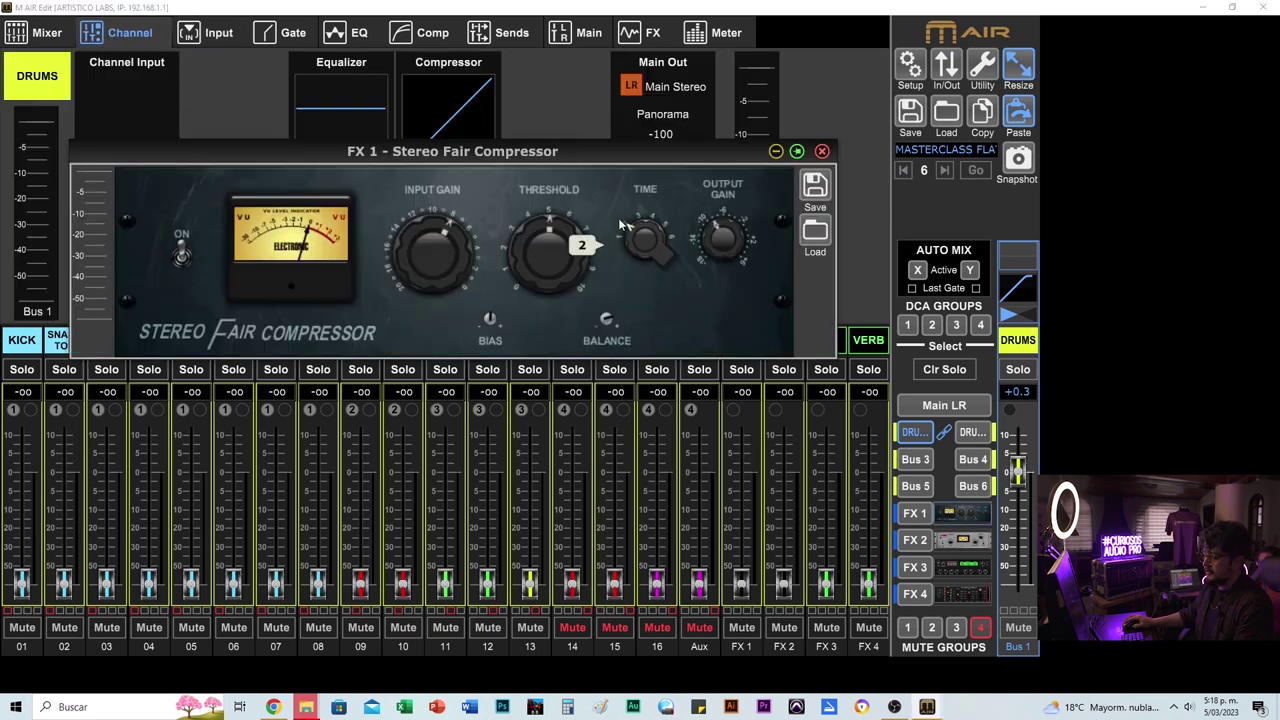
- Assign the FX 1 Stereo Fair Compressor insert to Bus 1 and Bus 2 and activate the insert
left_click(645, 24)
left_click_drag(570, 177, 787, 58)
left_click(112, 240)
left_click(127, 276)
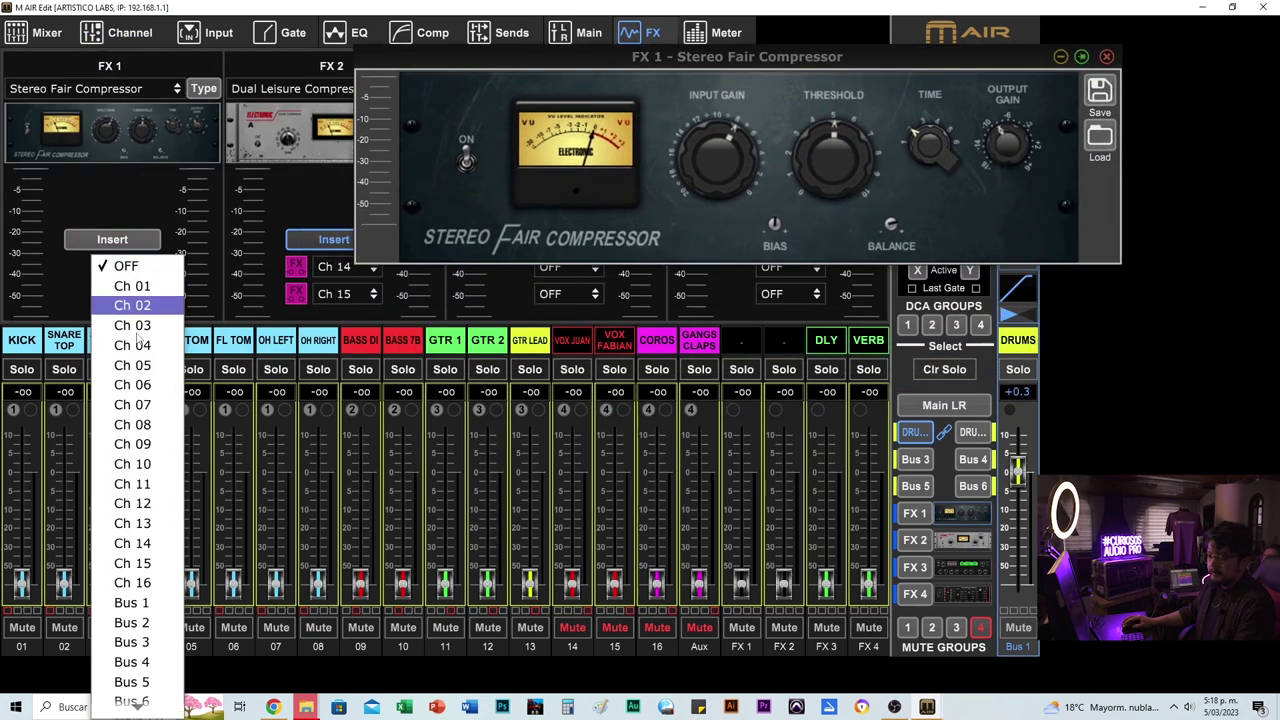
left_click(130, 603)
left_click(107, 291)
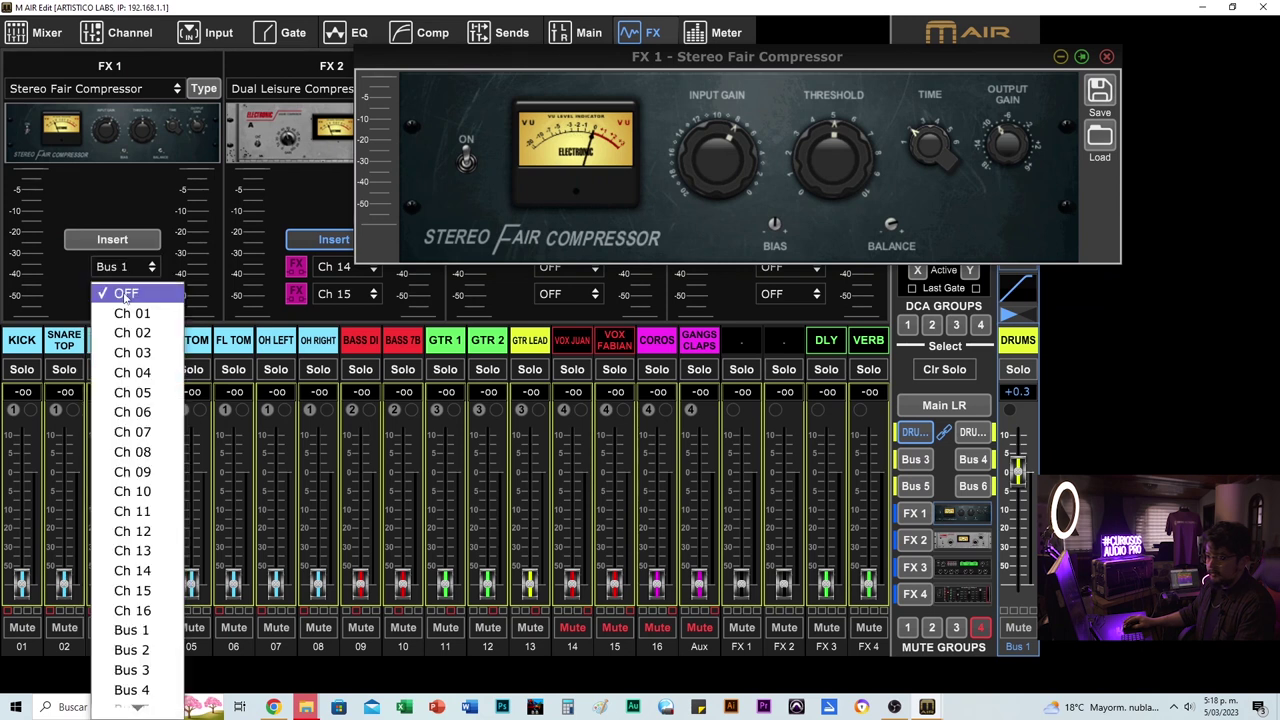
left_click(128, 648)
left_click(80, 241)
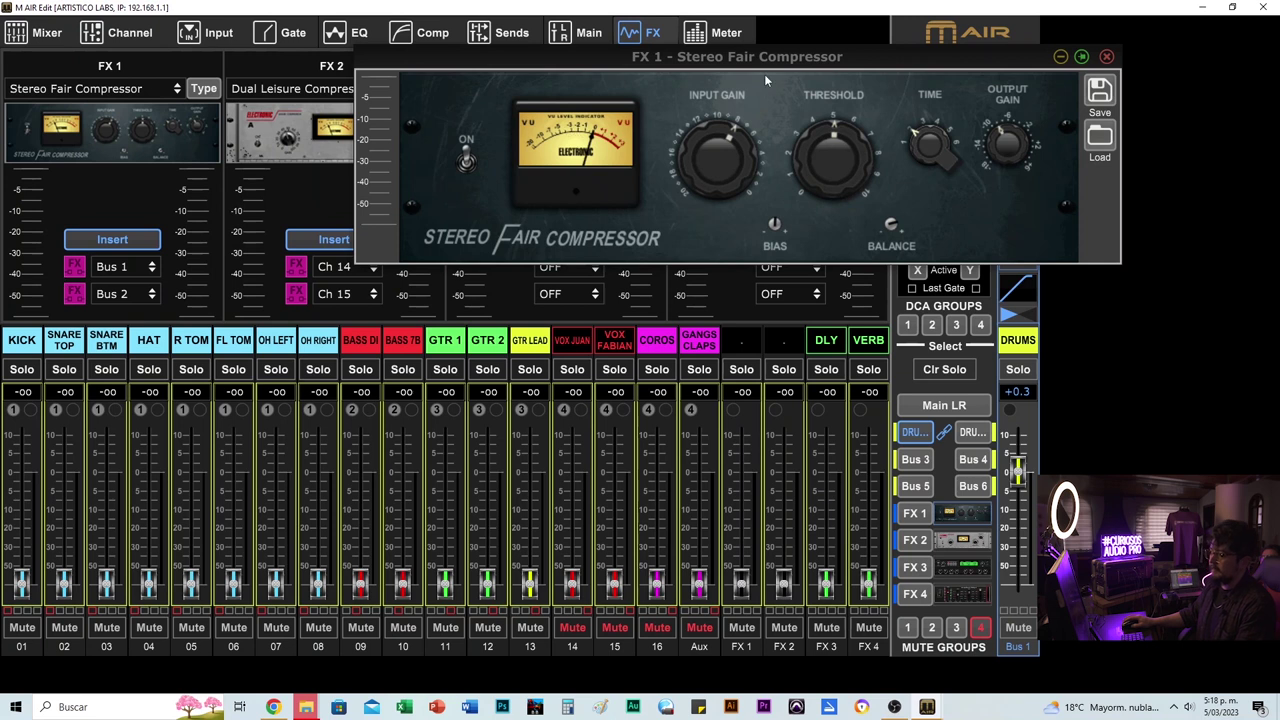
- Set the FX 1 Stereo Fair Compressor's threshold to 0.0 with the DRUMS bus selected
left_click_drag(820, 59, 880, 66)
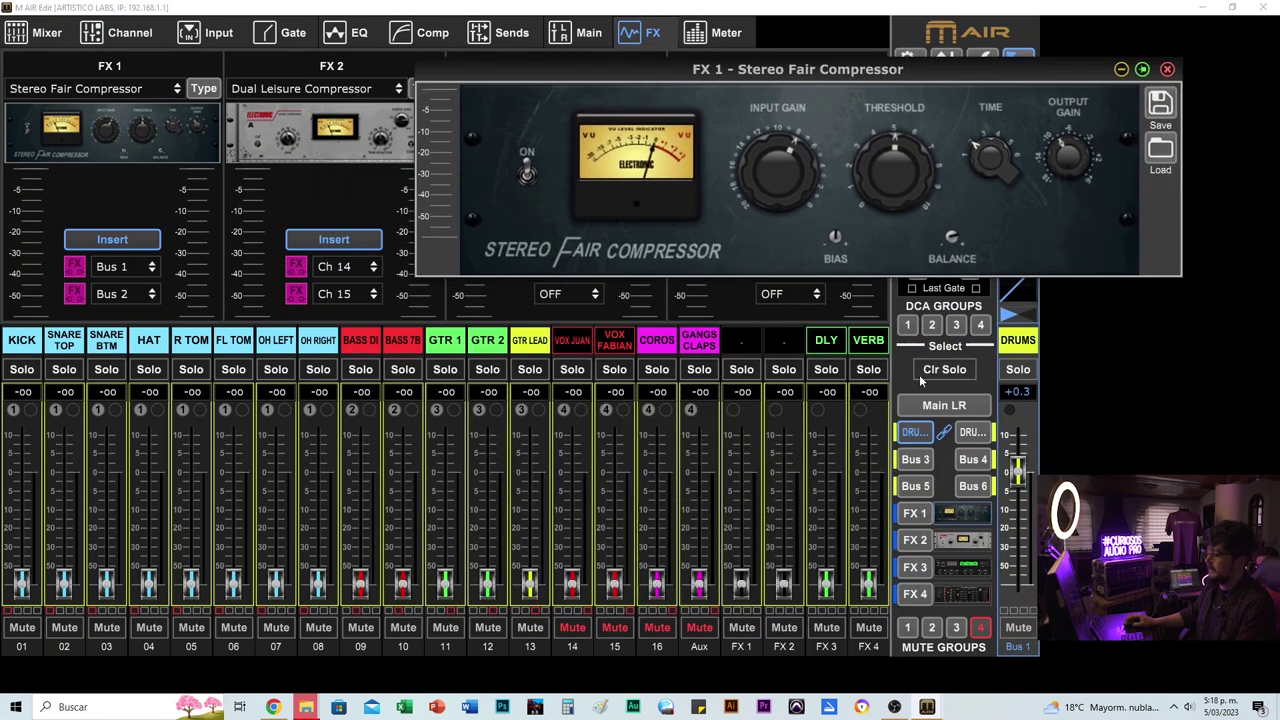
left_click(902, 437)
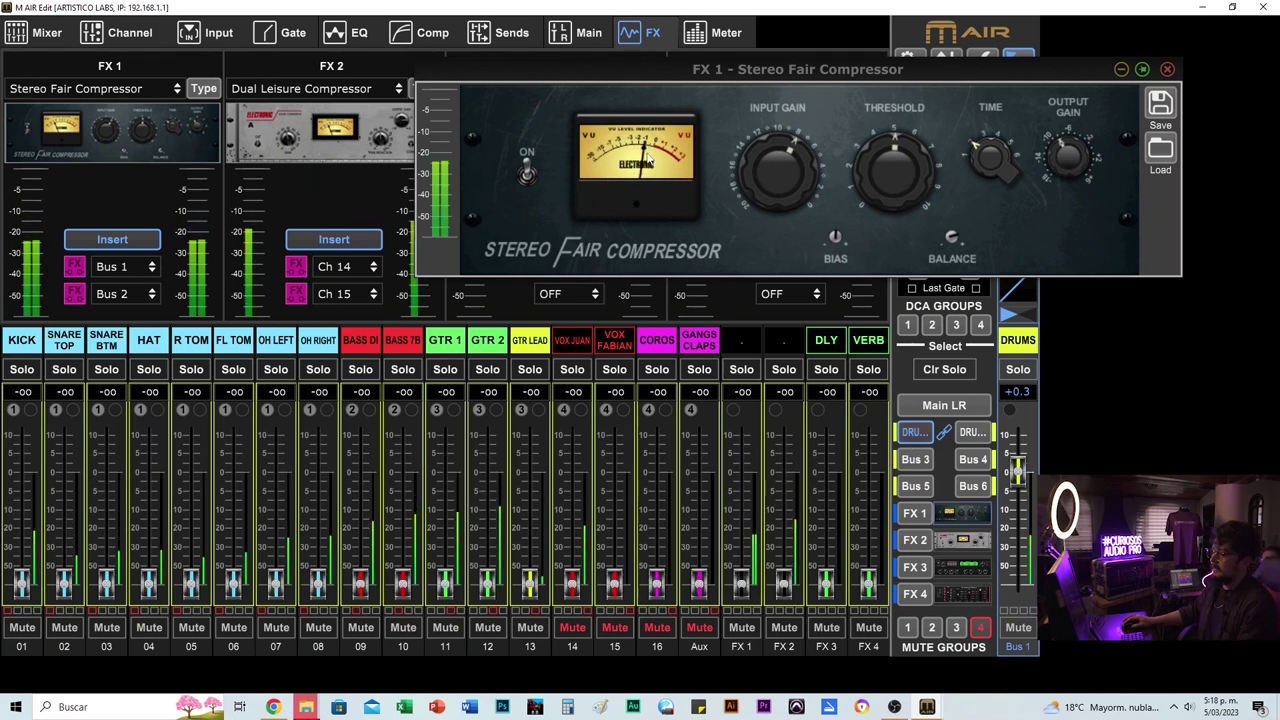
left_click_drag(893, 160, 890, 221)
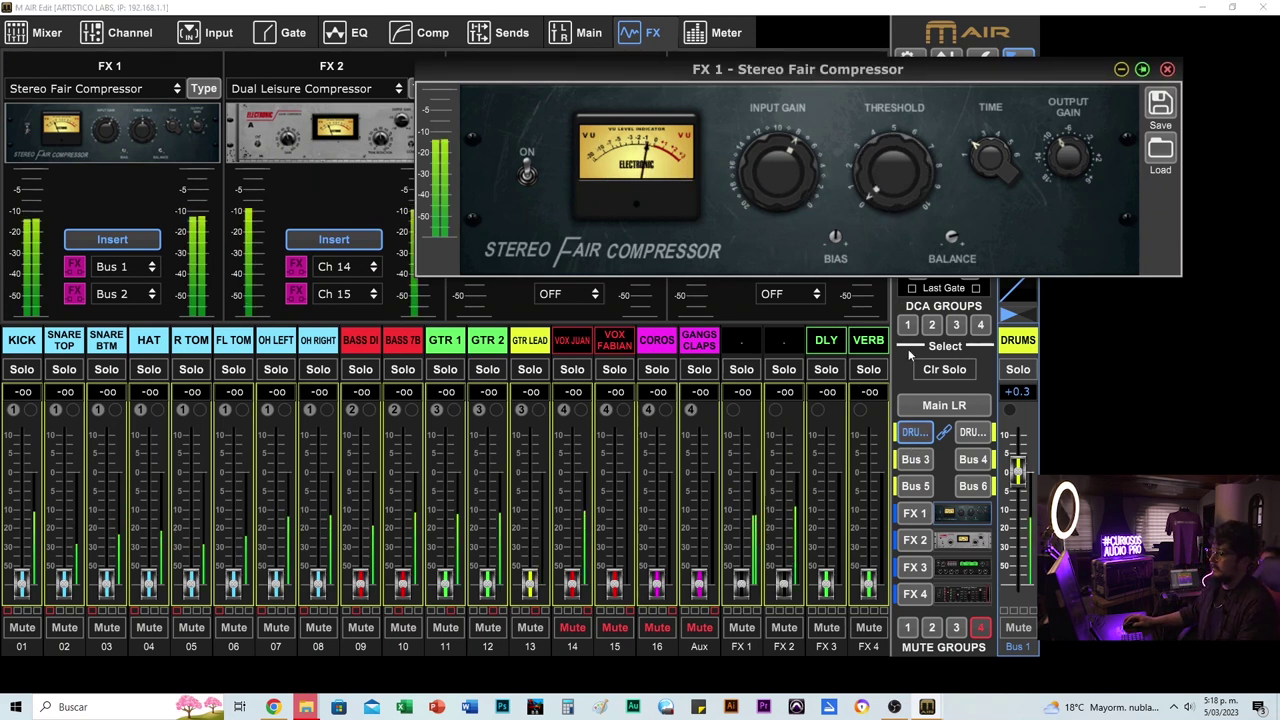
mouse_move(885, 200)
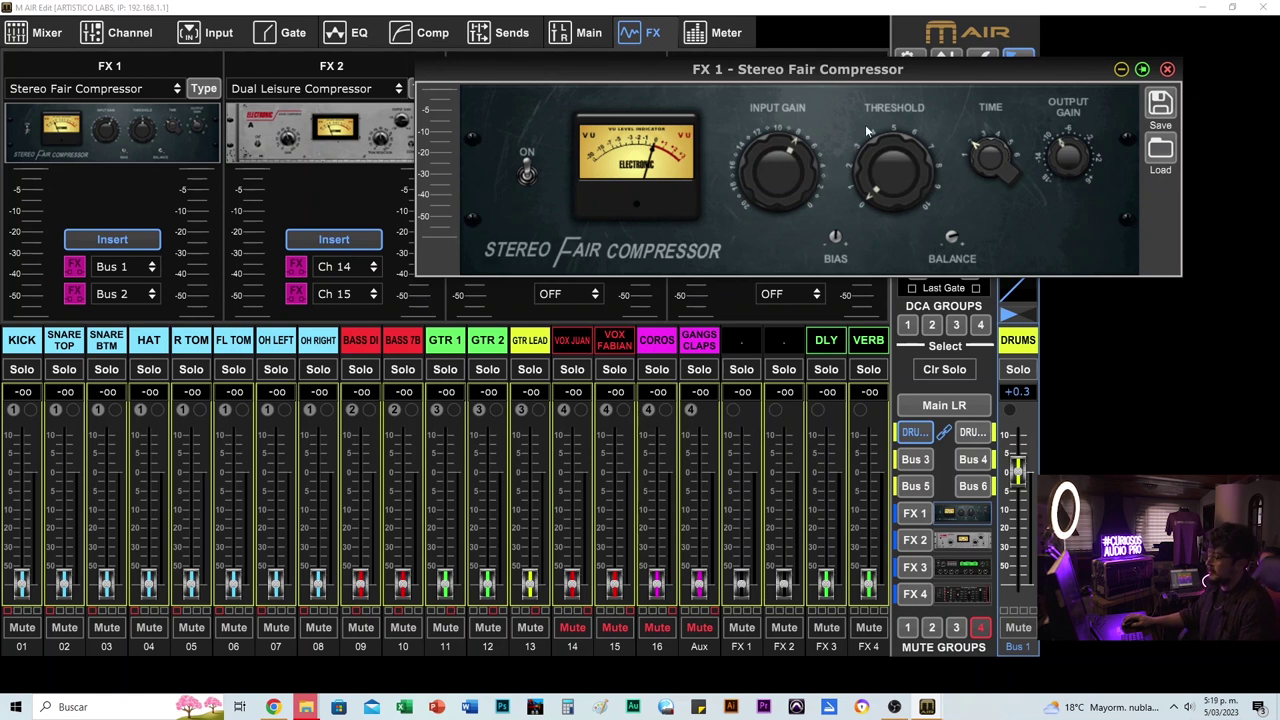
left_click_drag(863, 73, 791, 203)
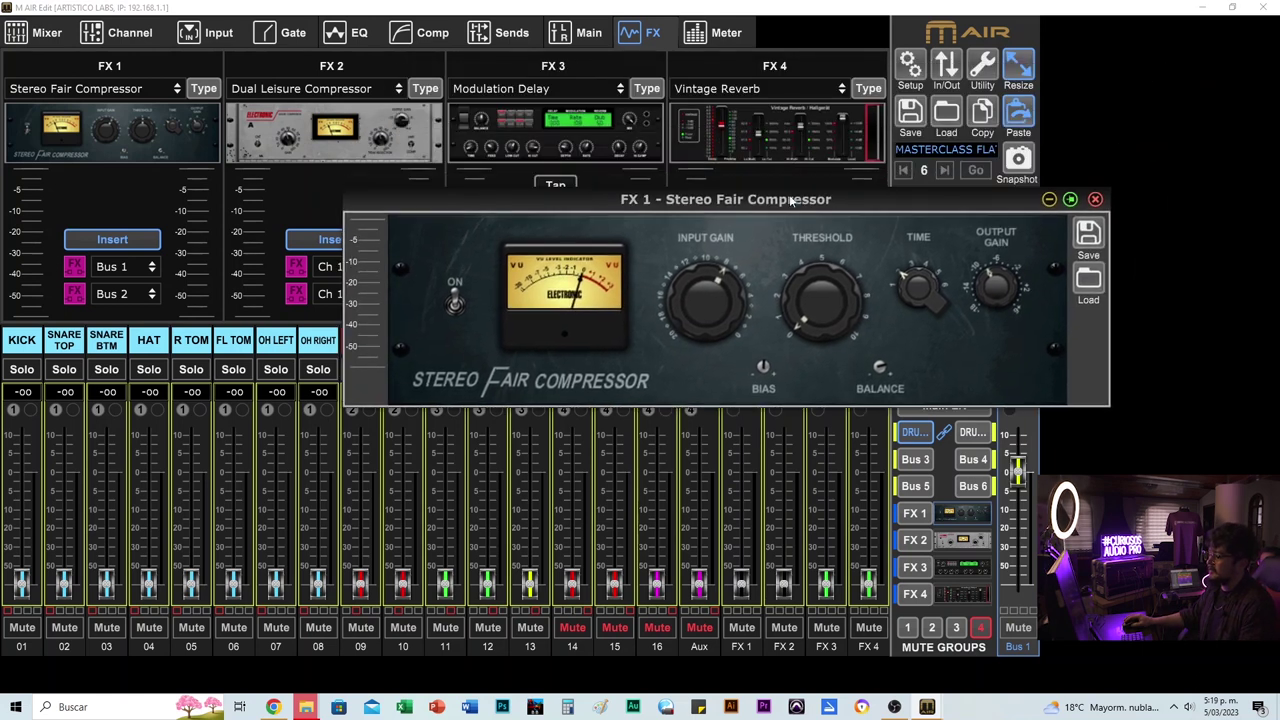
mouse_move(827, 325)
left_click_drag(819, 298, 819, 340)
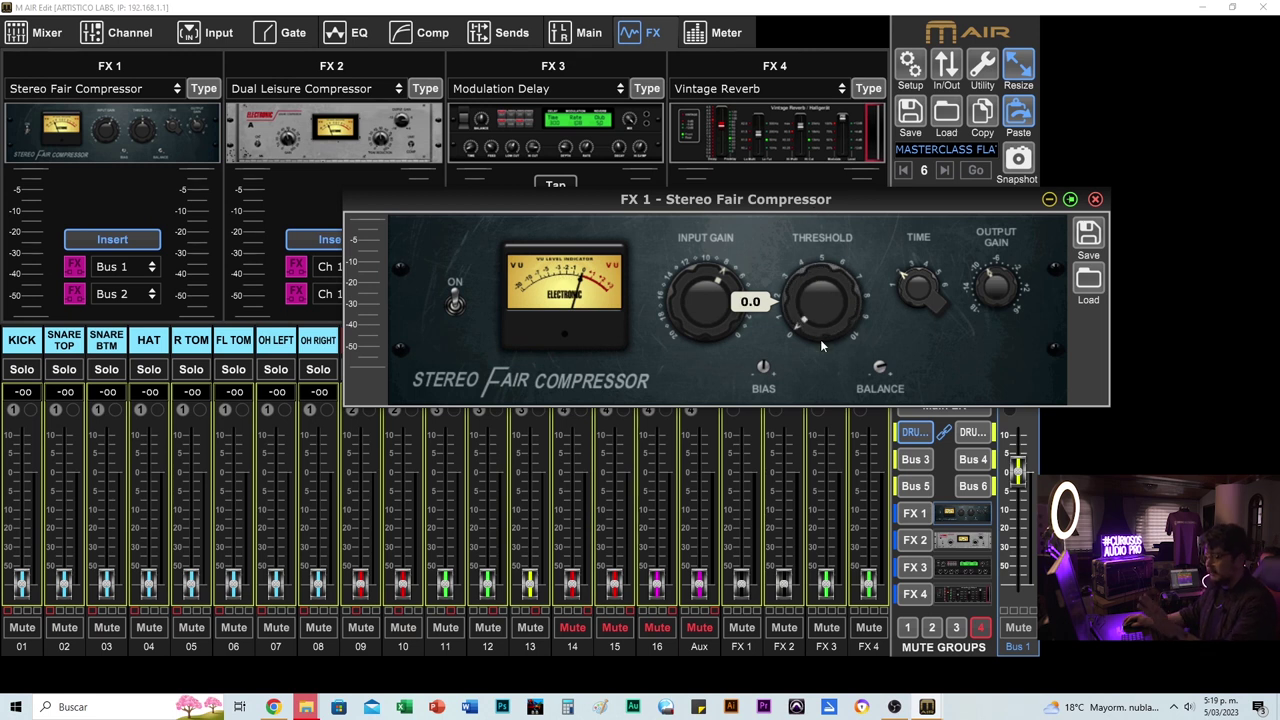
- Show the DRUMS bus compressor settings, then try the FX 1 TIME knob at position 3 and return it to 2
left_click(433, 32)
left_click_drag(537, 199, 572, 205)
left_click_drag(198, 205, 197, 200)
left_click_drag(852, 295, 848, 268)
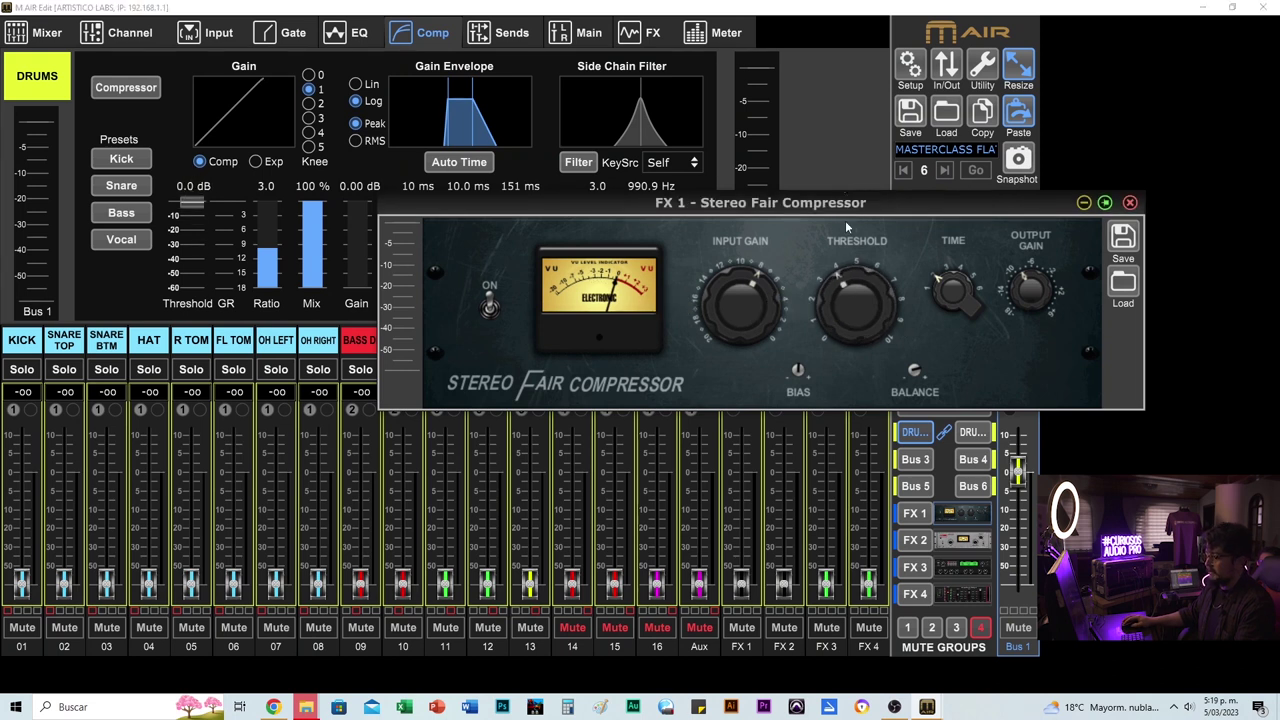
left_click_drag(844, 348, 973, 201)
mouse_move(953, 285)
scroll(944, 318, "down", 3)
left_click_drag(940, 285, 953, 260)
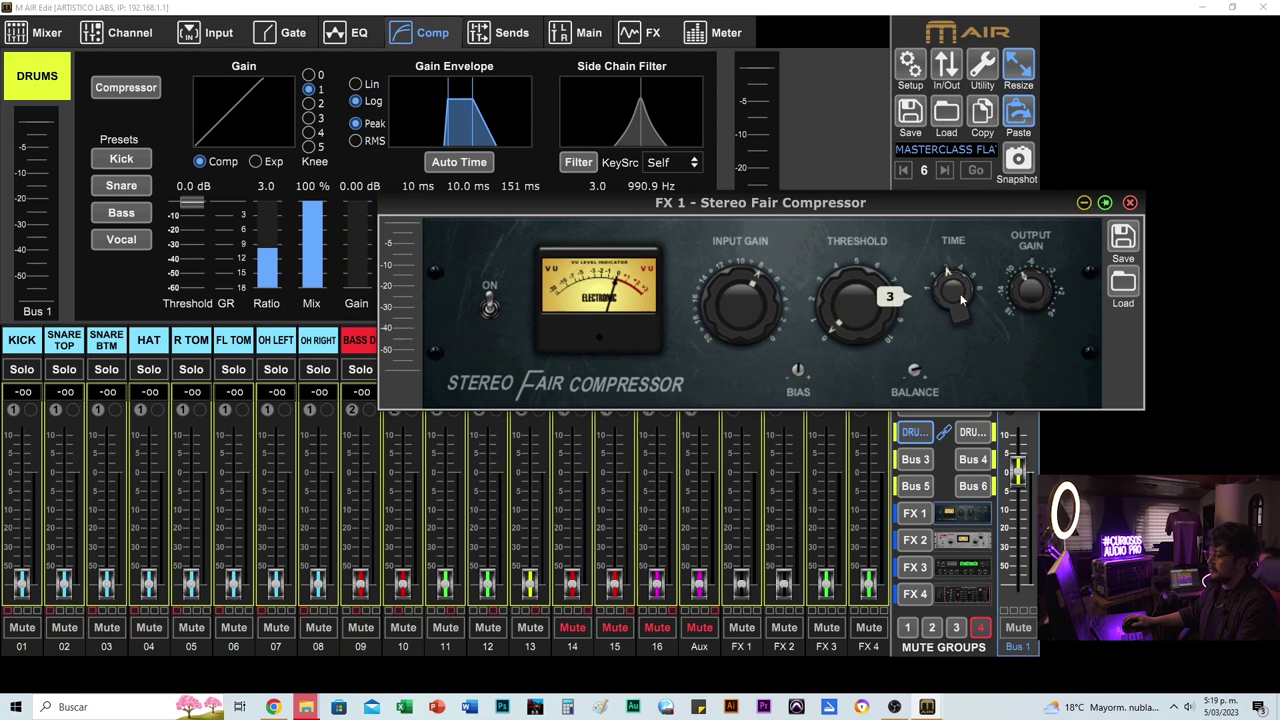
left_click_drag(953, 340, 957, 430)
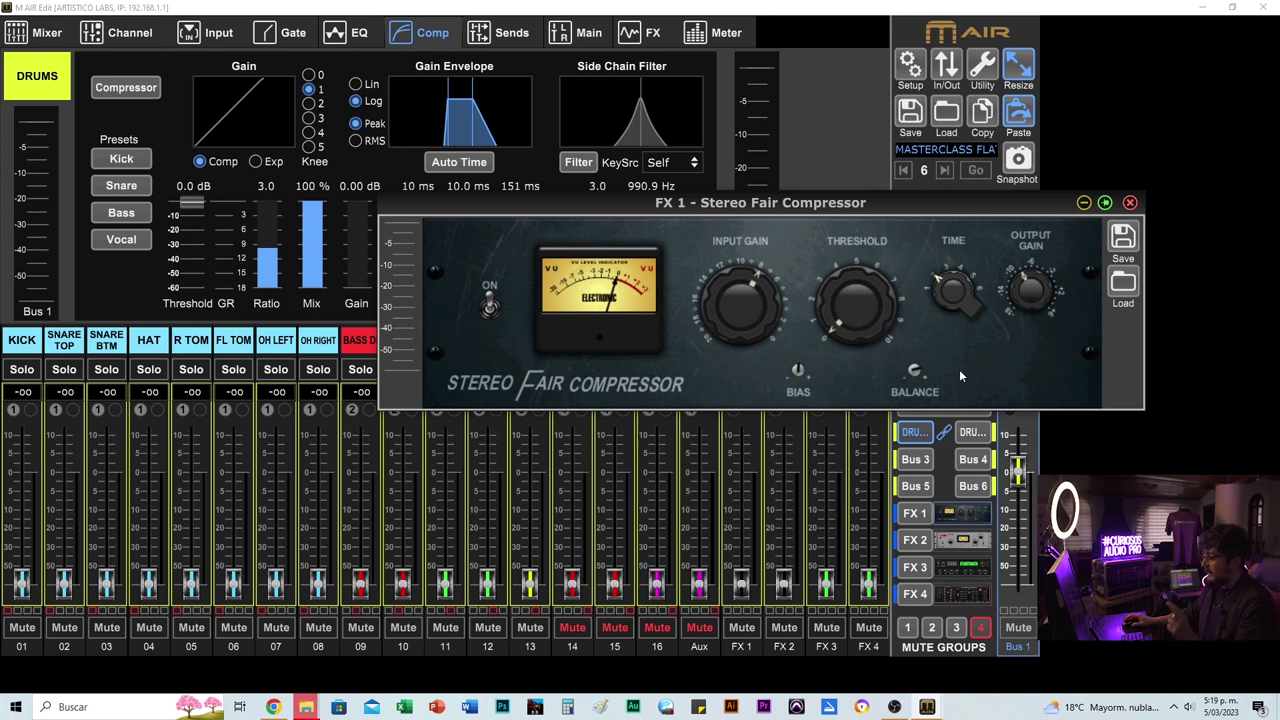
mouse_move(957, 286)
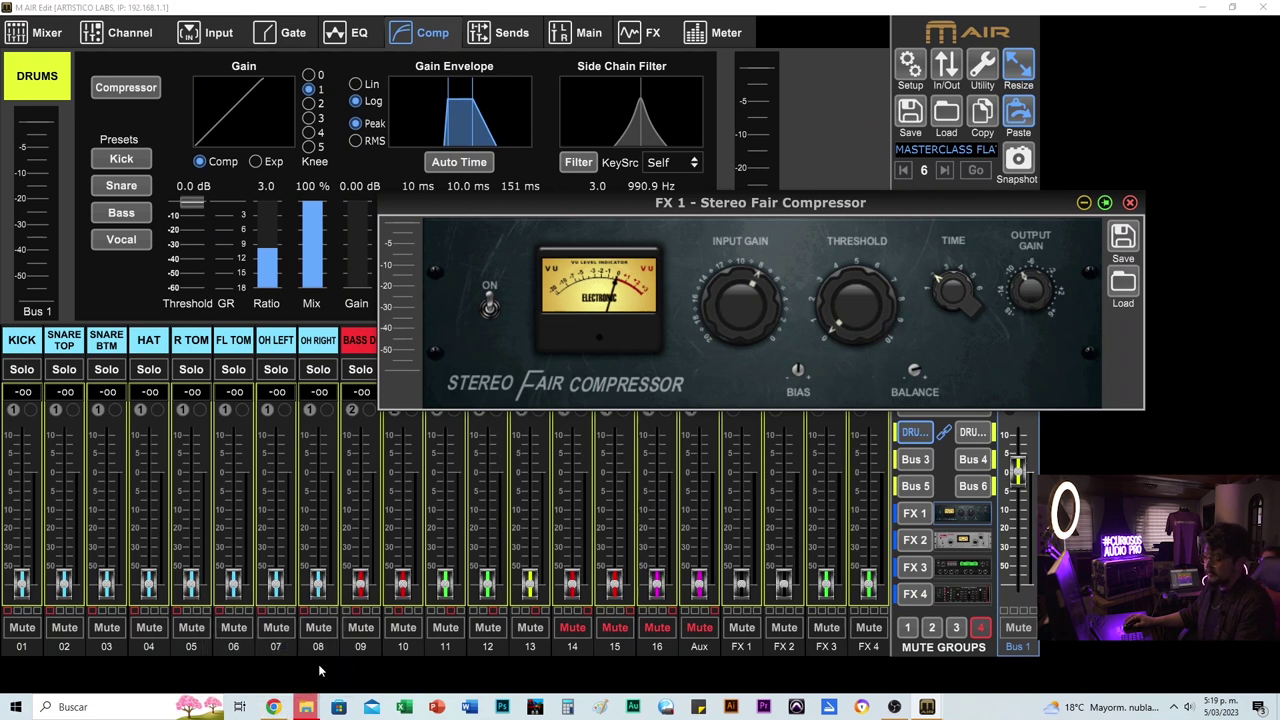
- Switch to Chrome's Time-constant Settings table, keep the FX 1 compressor window beside it and turn TIME up through 3 to 5
left_click(273, 707)
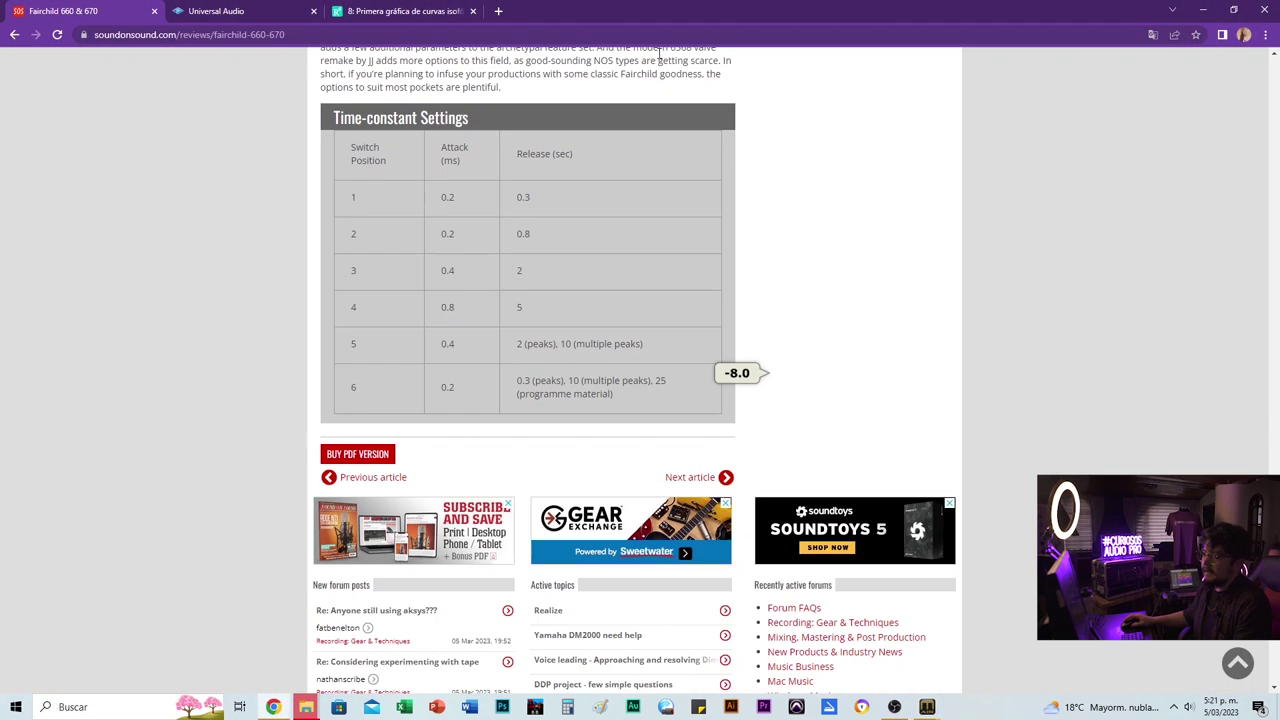
mouse_move(927, 707)
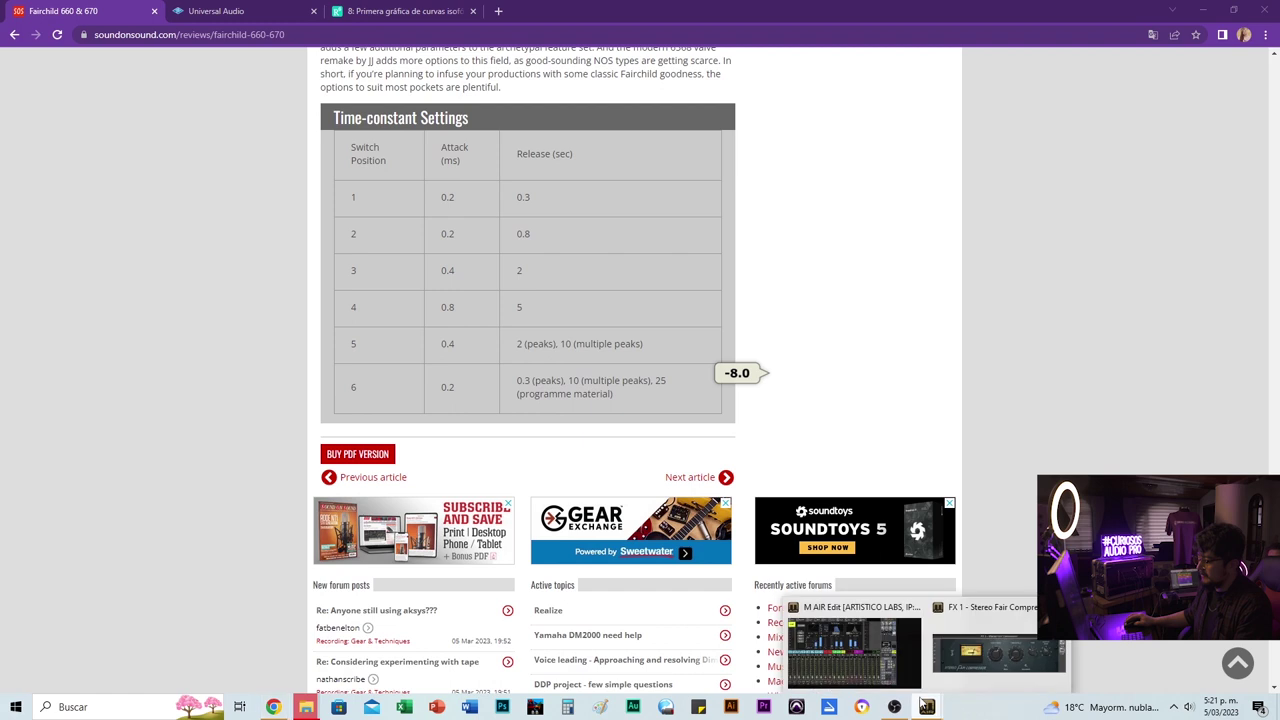
left_click(1000, 640)
left_click_drag(681, 374, 756, 458)
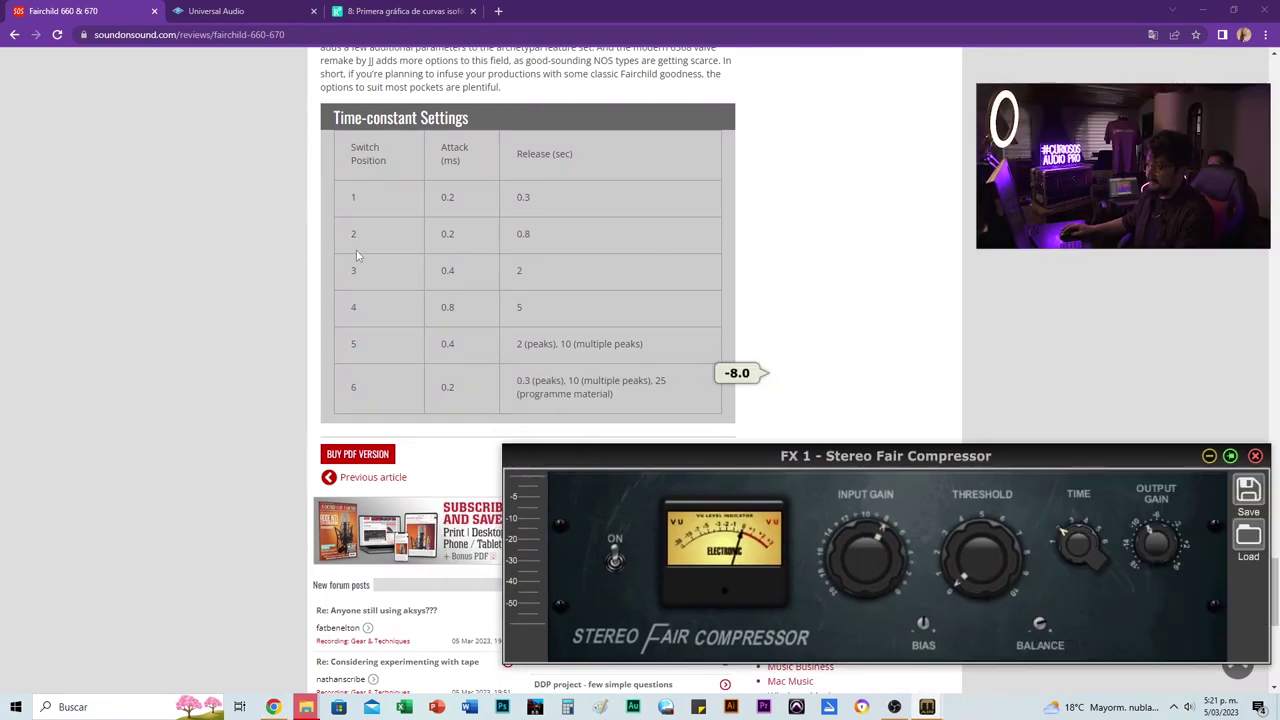
mouse_move(1107, 545)
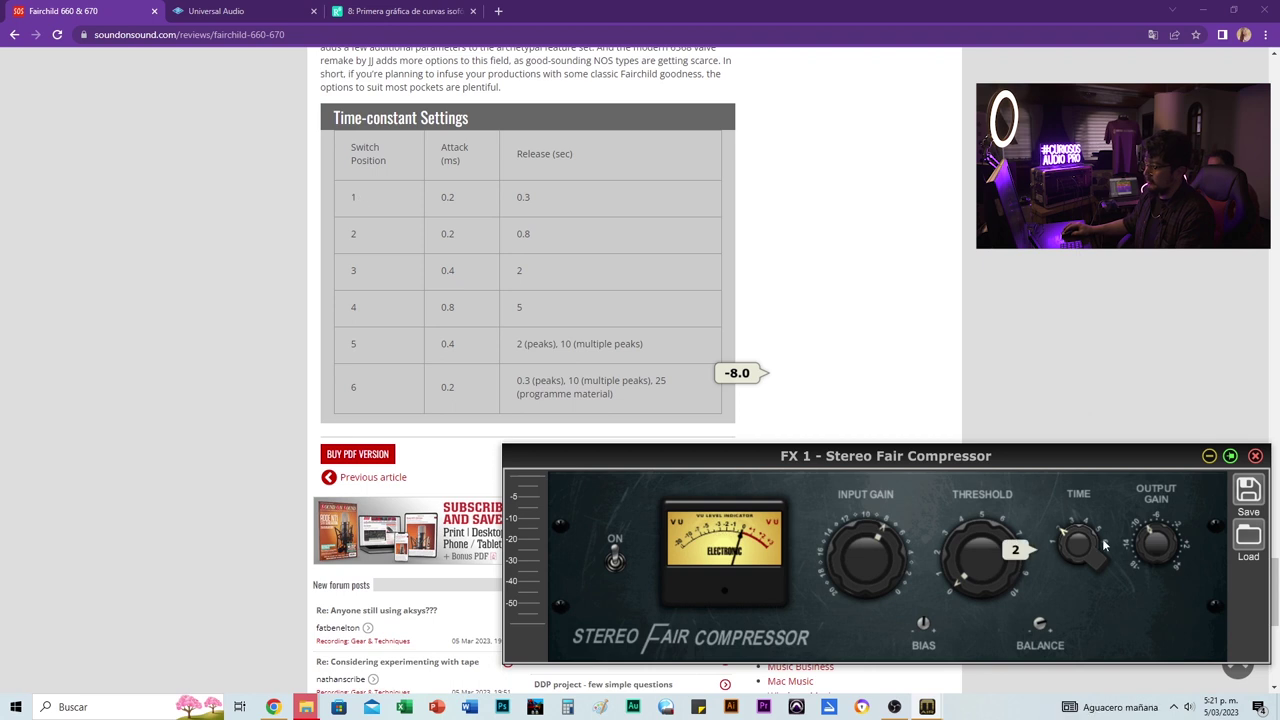
scroll(1076, 542, "down", 1)
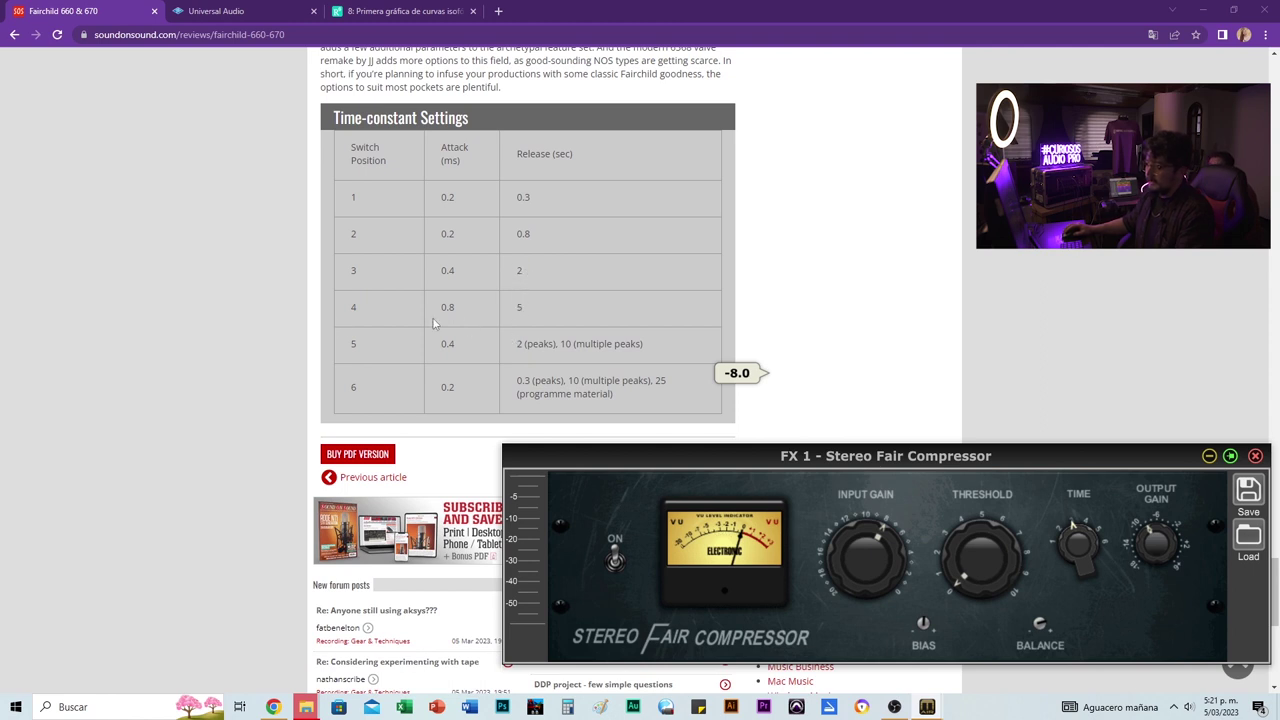
left_click_drag(1080, 550, 1080, 453)
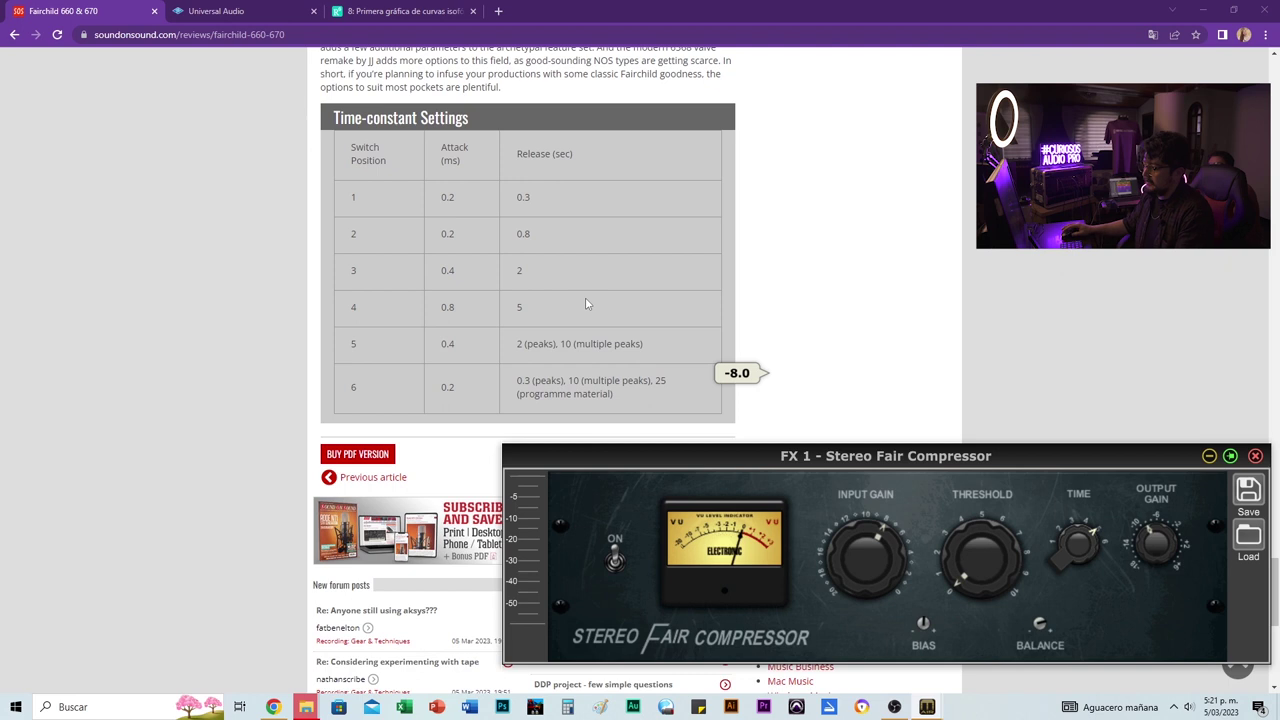
- Highlight the release values of switch positions 5 and 6 in the table, and set the compressor's TIME knob to 6
double_click(563, 344)
left_click_drag(576, 344, 630, 344)
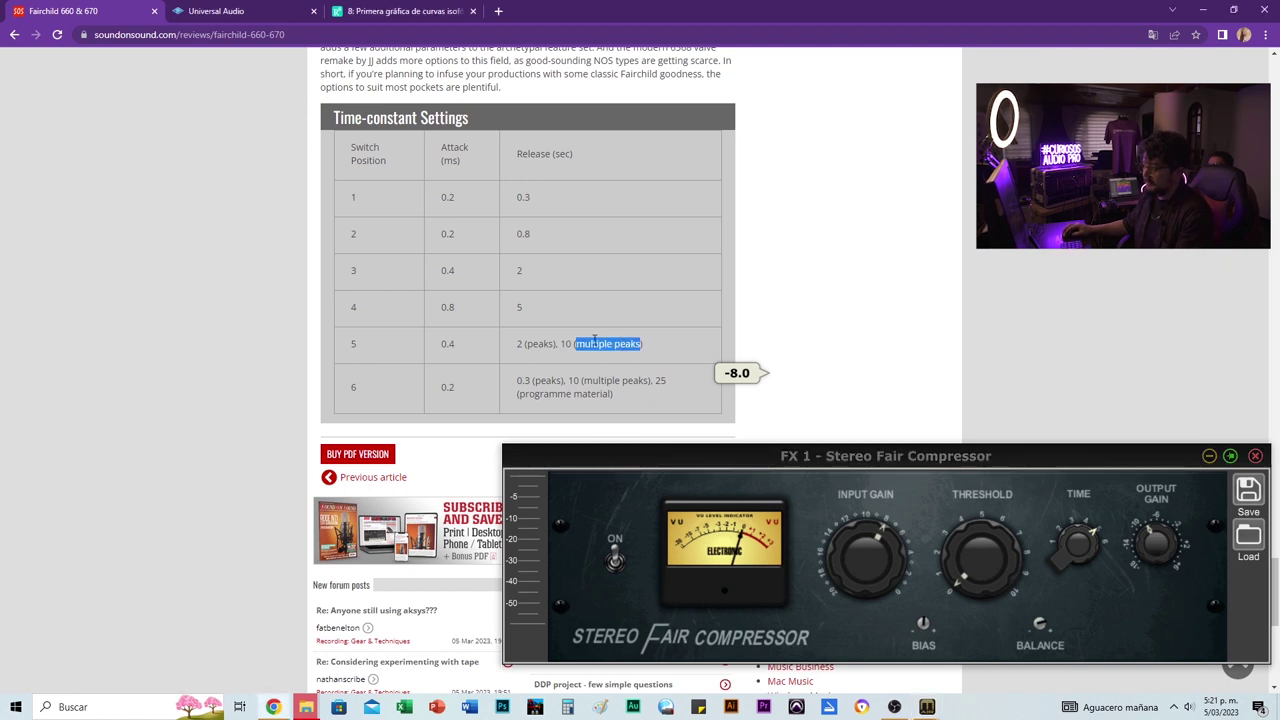
double_click(563, 344)
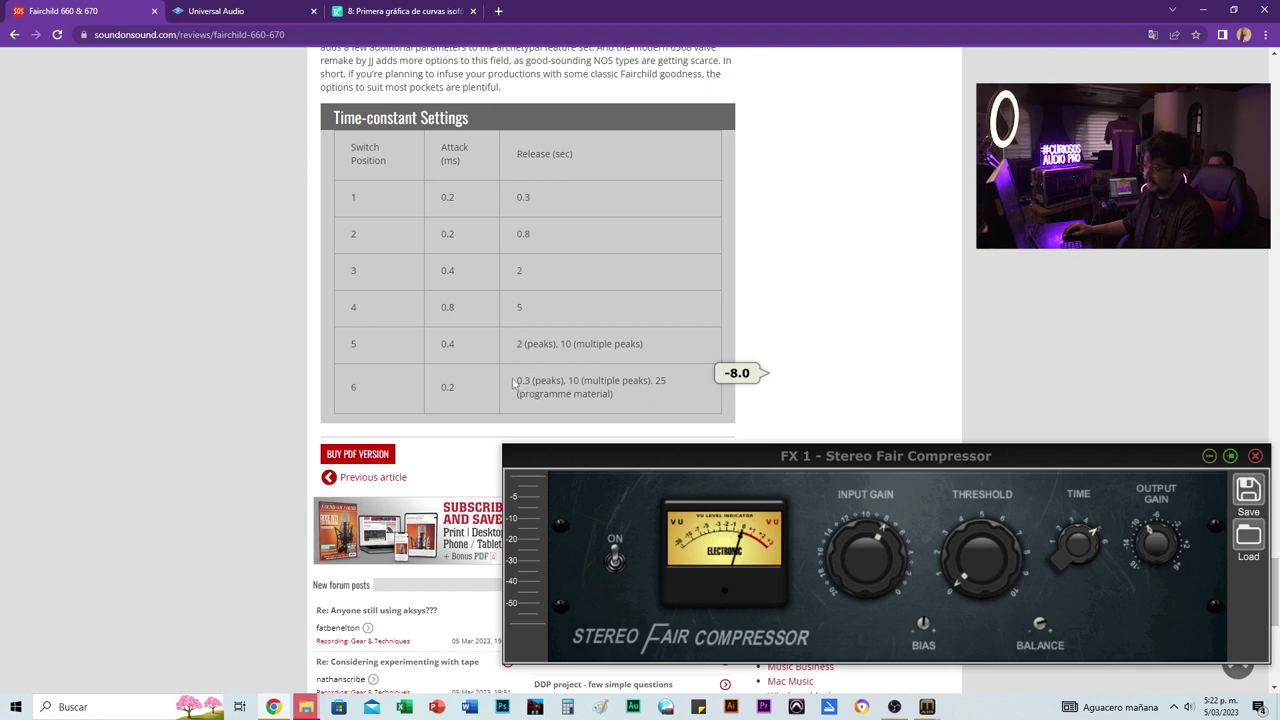
double_click(521, 381)
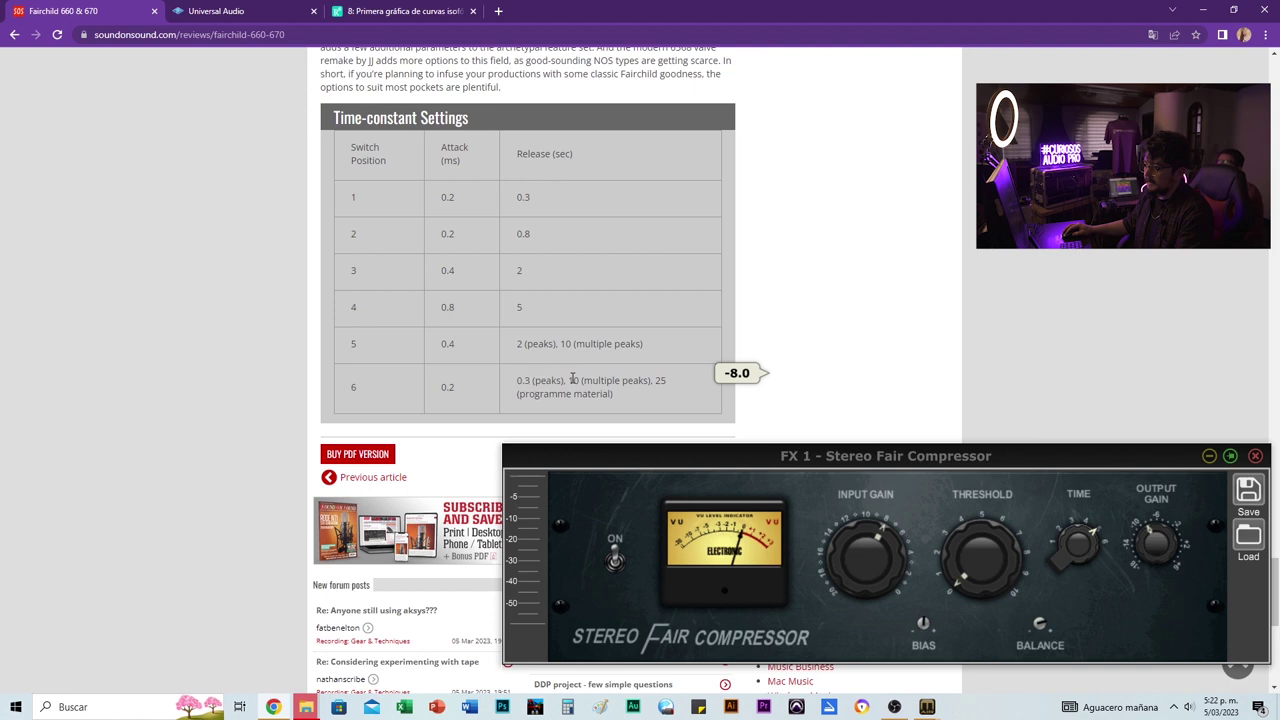
double_click(573, 380)
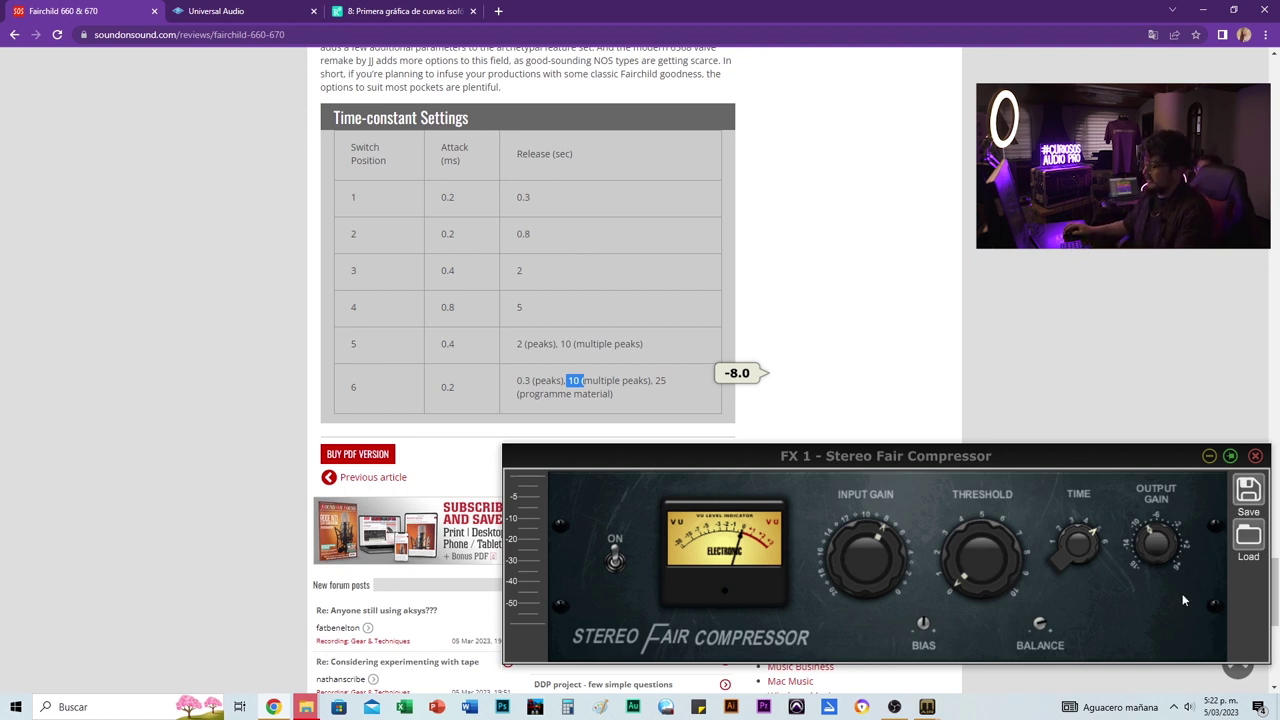
left_click(1070, 535)
left_click_drag(1062, 527, 1095, 282)
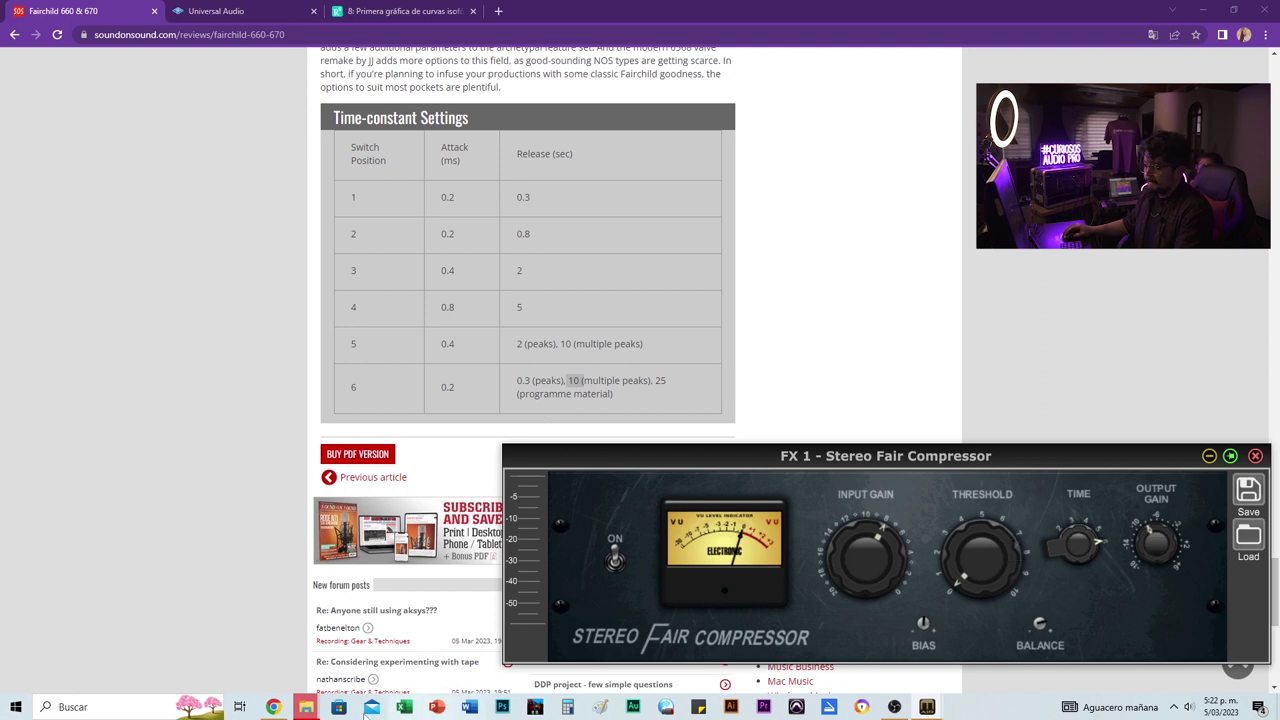
- Return to M AIR Edit, set the FX 1 compressor's TIME to 1 and raise its threshold to about 5
mouse_move(927, 707)
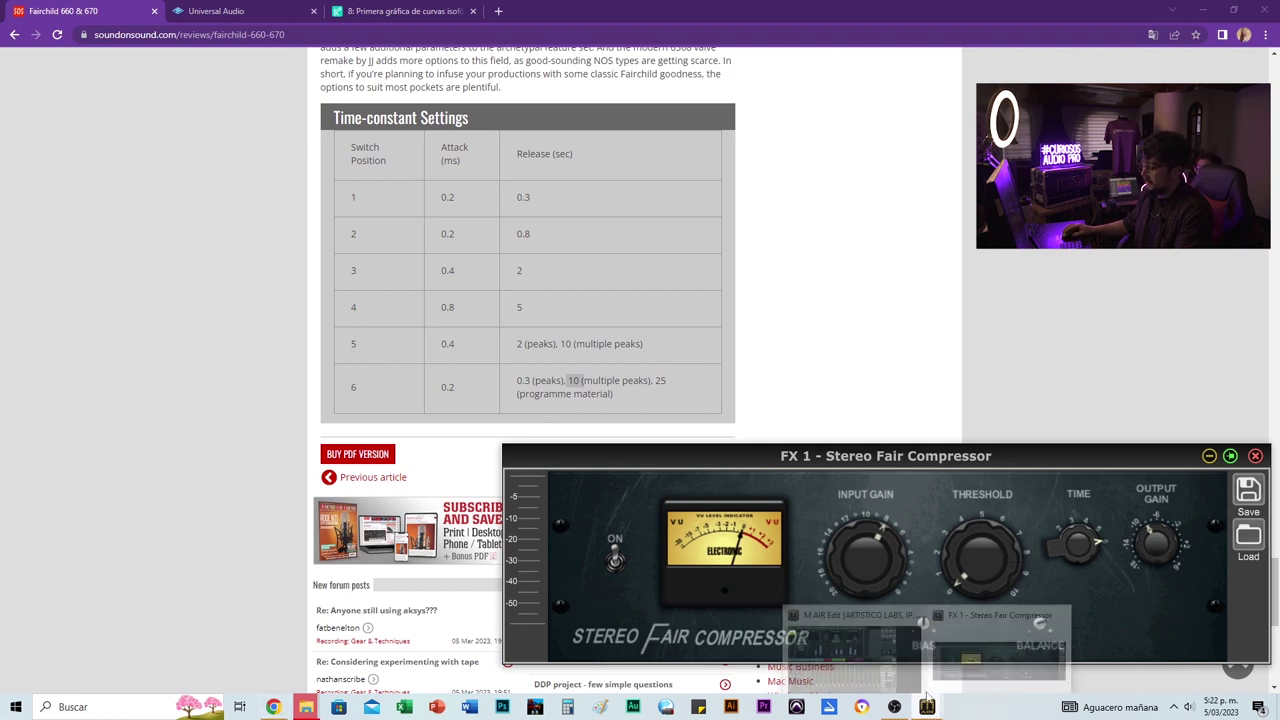
left_click(897, 658)
left_click_drag(931, 457, 897, 78)
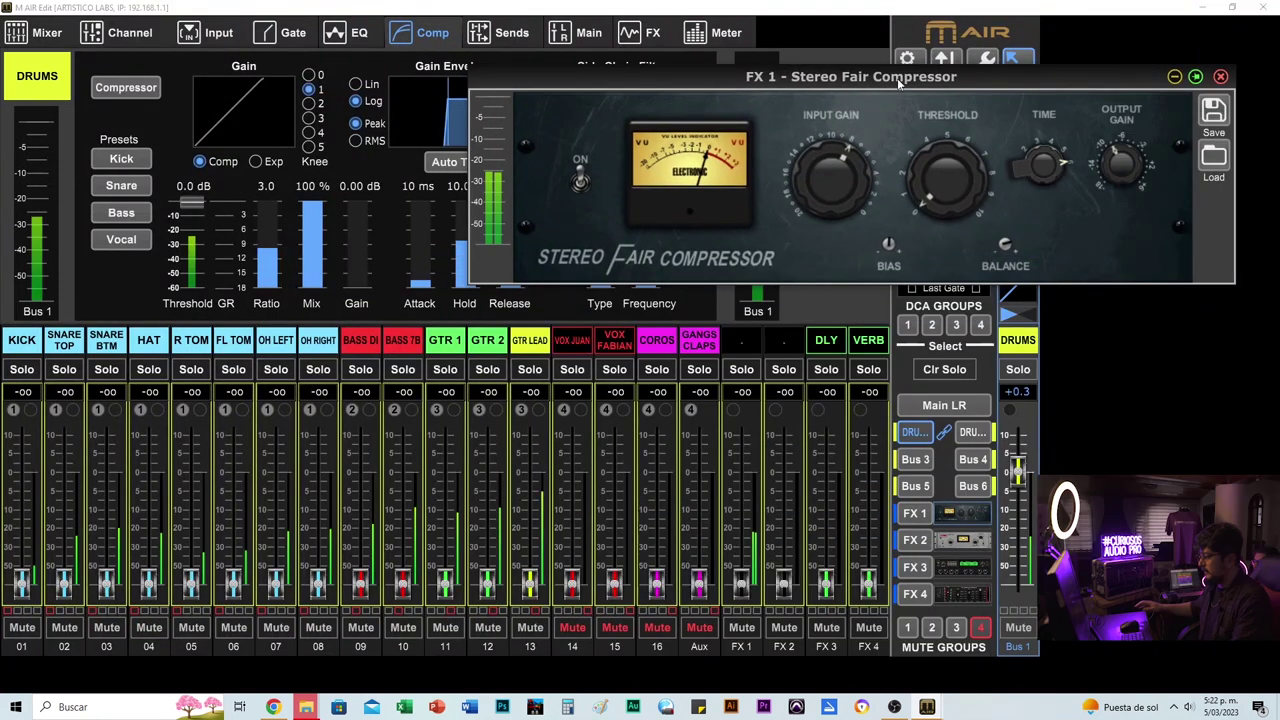
mouse_move(1028, 168)
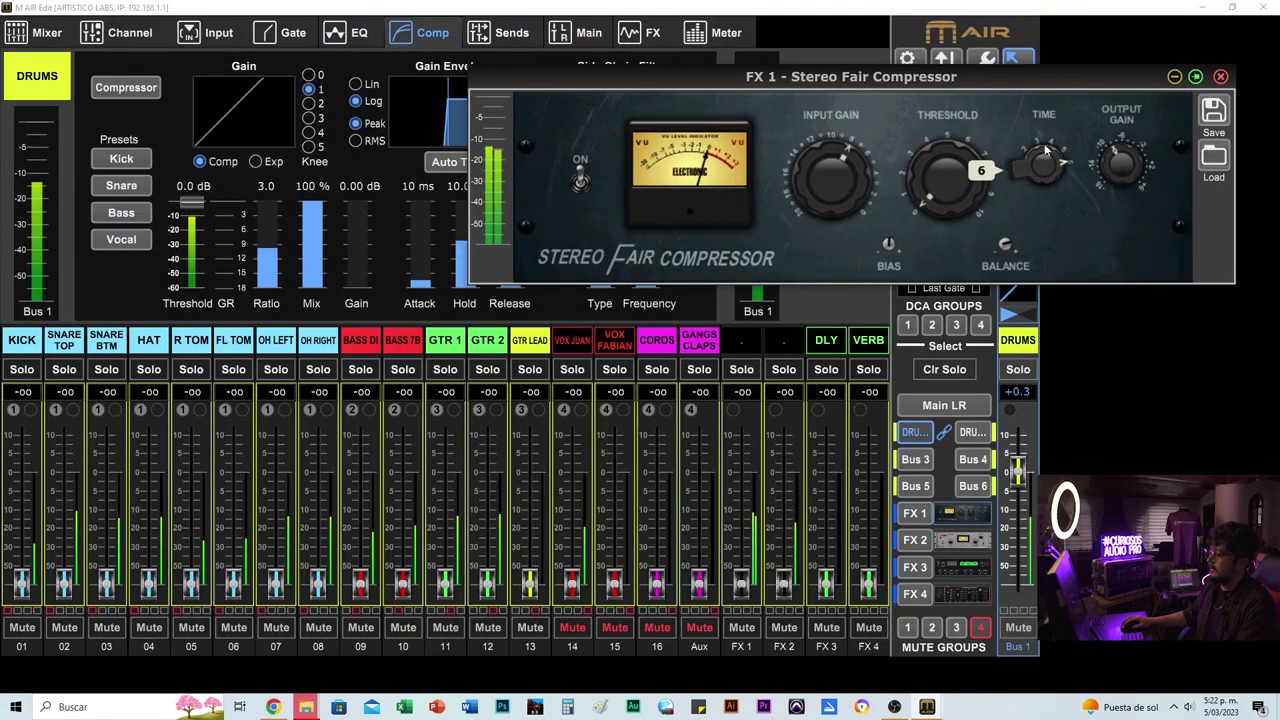
mouse_move(825, 170)
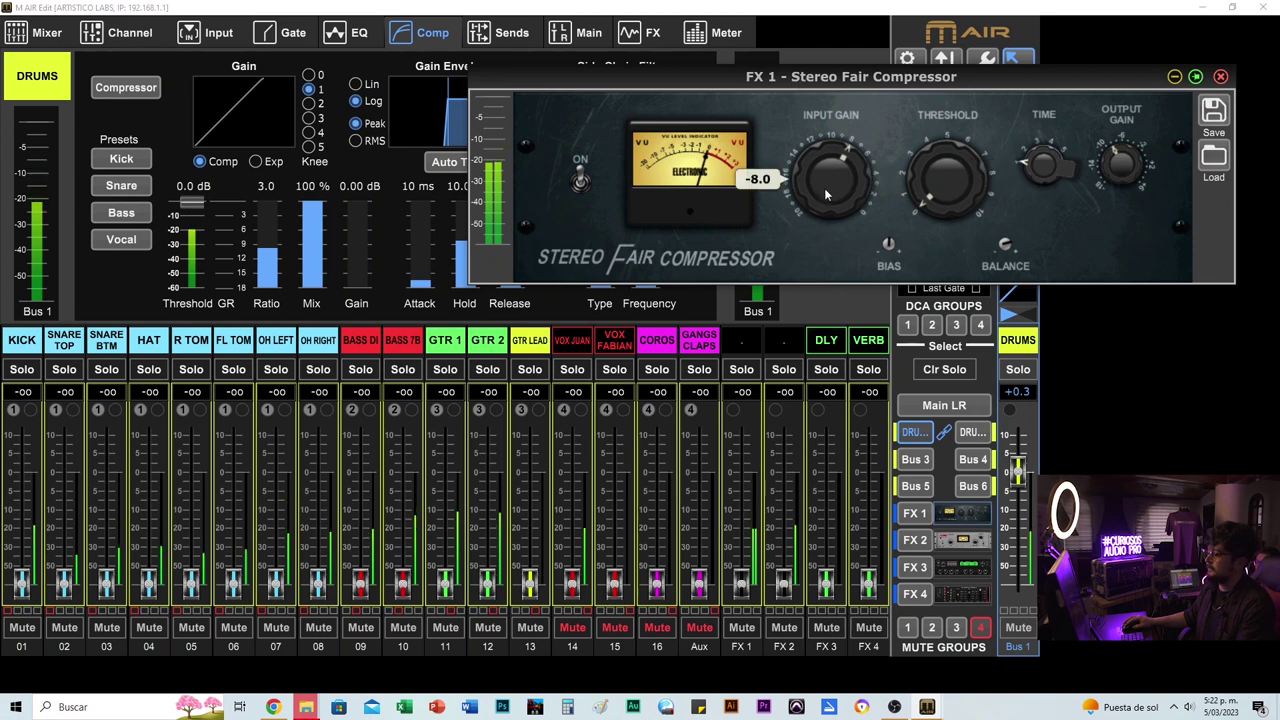
left_click_drag(947, 175, 948, 78)
- Activate mute groups 3 and 2 to isolate the drums, and raise the FX 1 compressor's threshold to 10.0
left_click(956, 627)
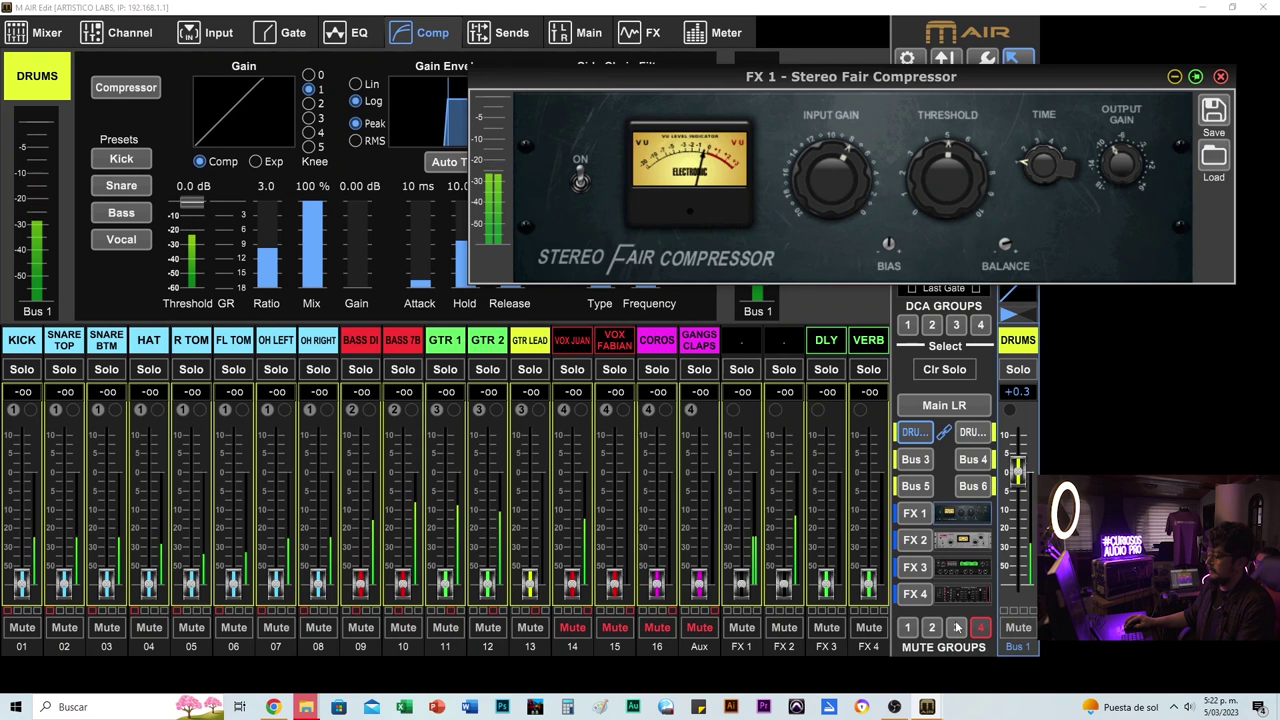
left_click(933, 627)
left_click(817, 183)
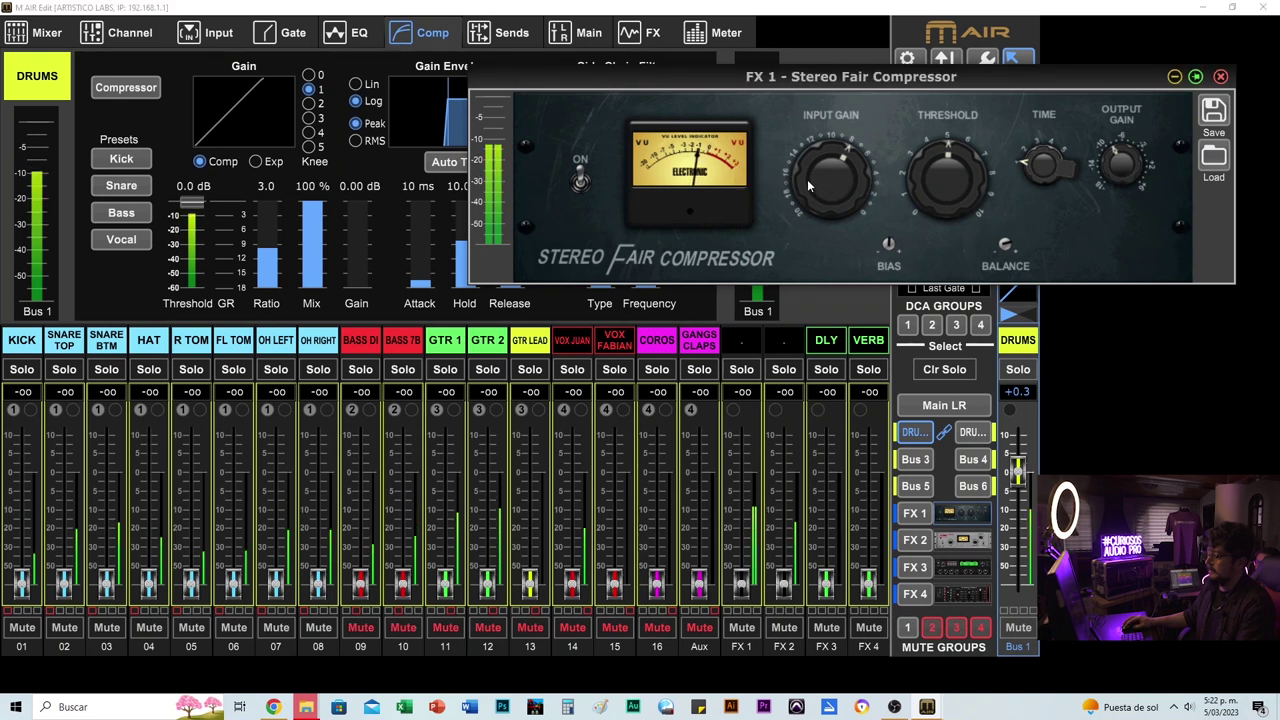
left_click_drag(887, 184, 940, 140)
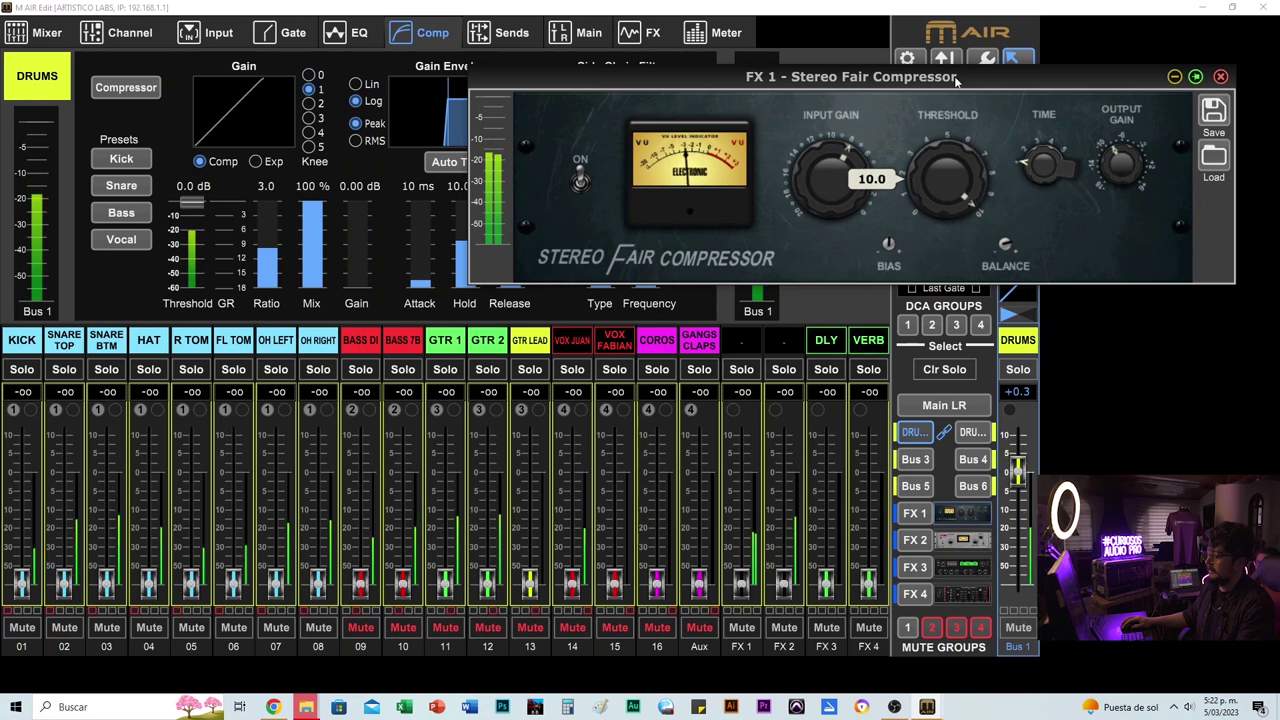
- Try higher TIME positions on the FX 1 compressor while the drums play, and return TIME to 1
mouse_move(1023, 146)
left_click_drag(1032, 148, 1032, 64)
left_click_drag(1041, 160, 1041, 110)
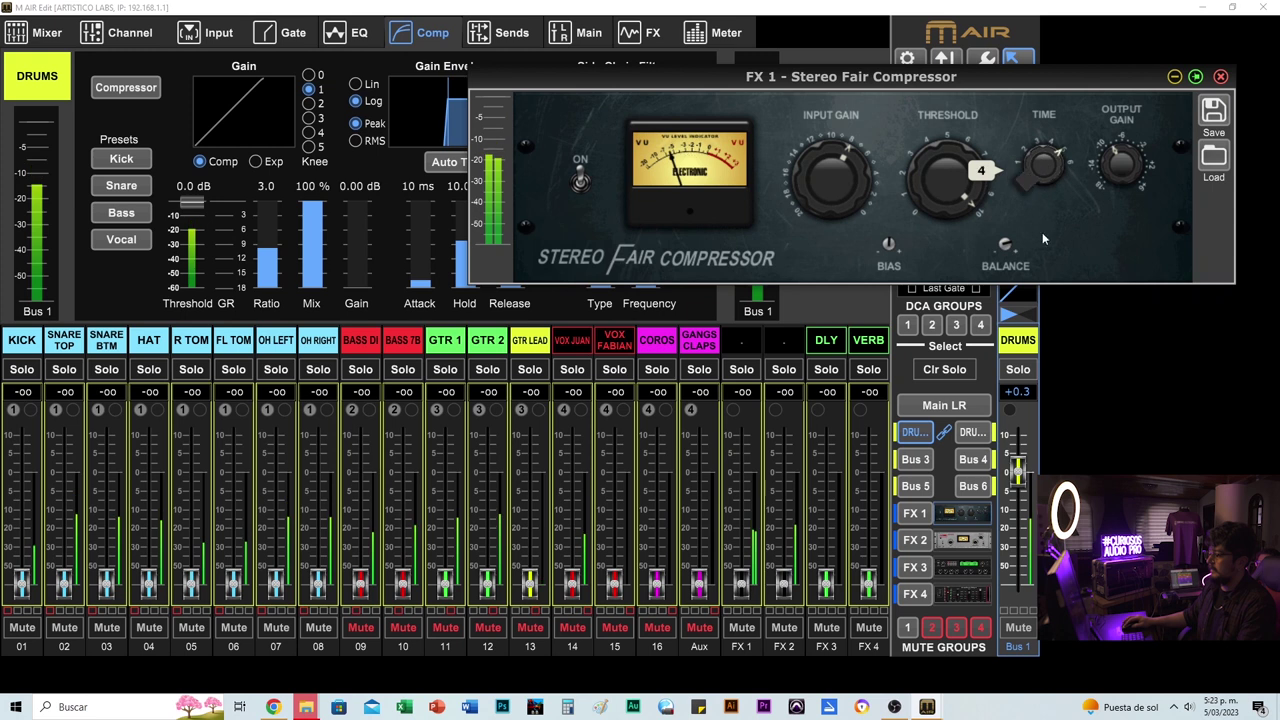
left_click_drag(1041, 196, 1041, 240)
left_click(1041, 170)
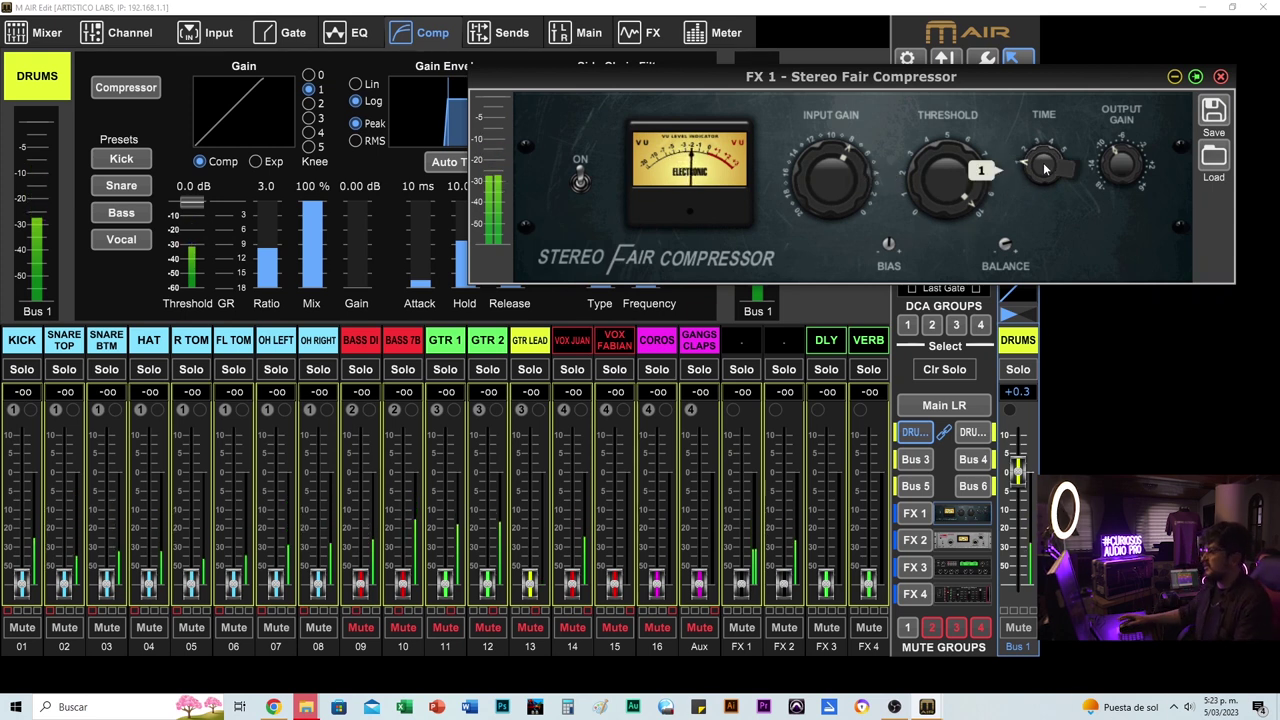
mouse_move(963, 193)
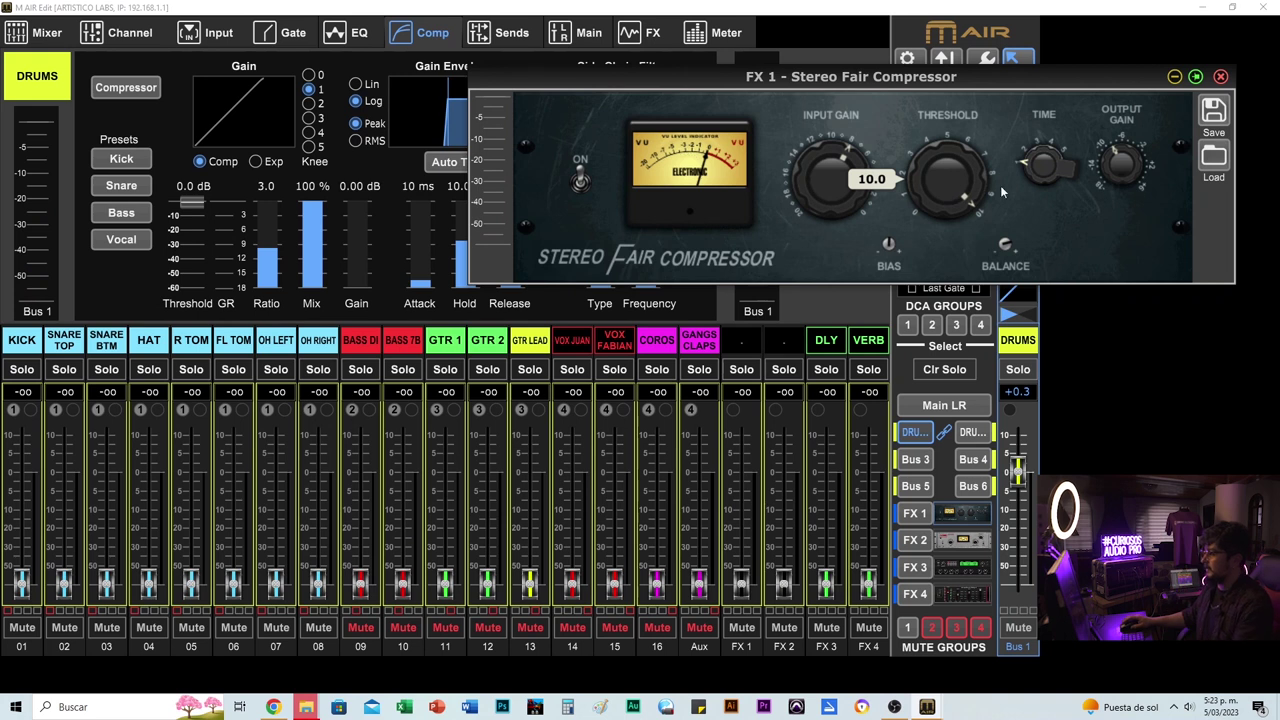
mouse_move(1008, 195)
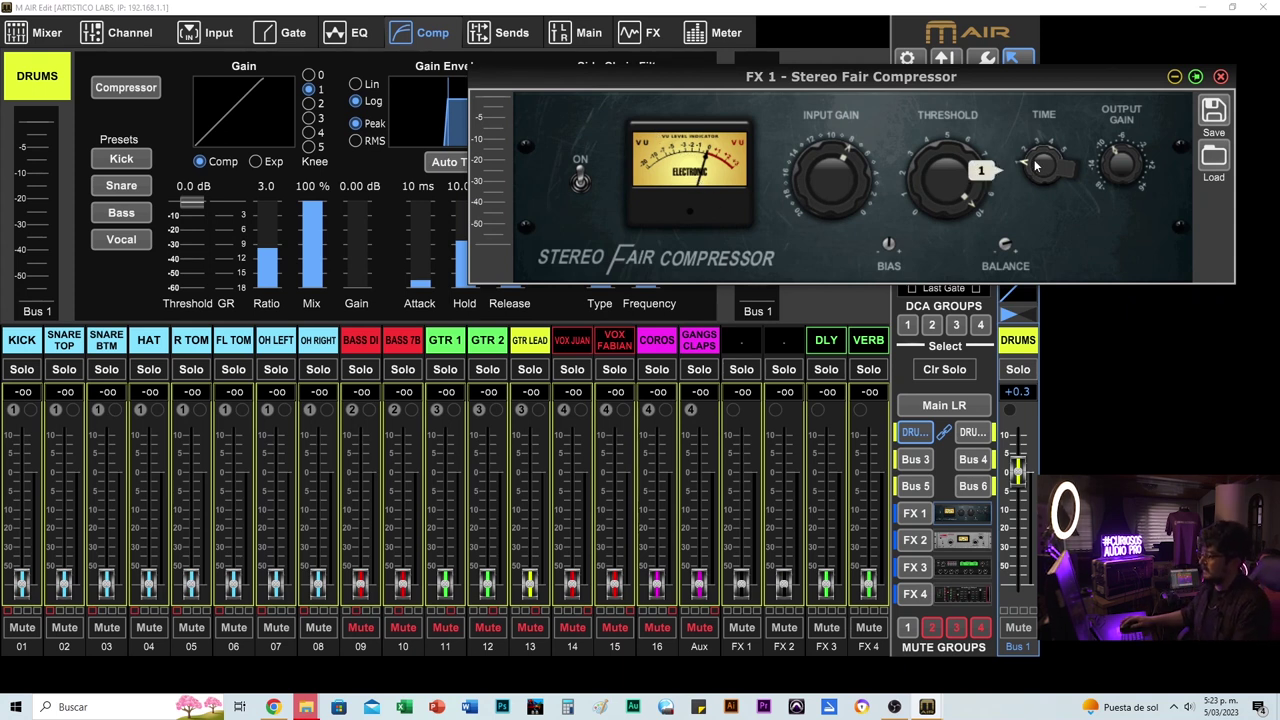
- Sweep the FX 1 compressor's threshold down while the drums play, and bring it back up to 5.4
scroll(1045, 165, "down", 4)
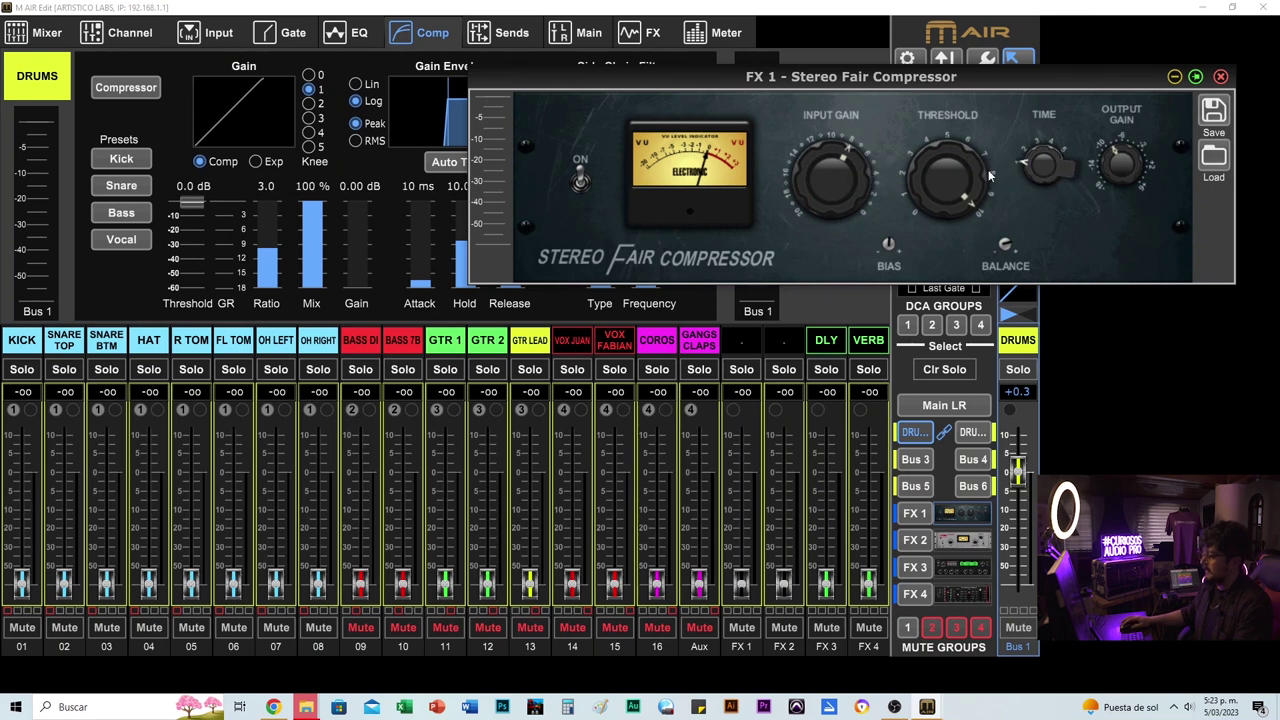
scroll(948, 178, "down", 4)
scroll(948, 267, "down", 5)
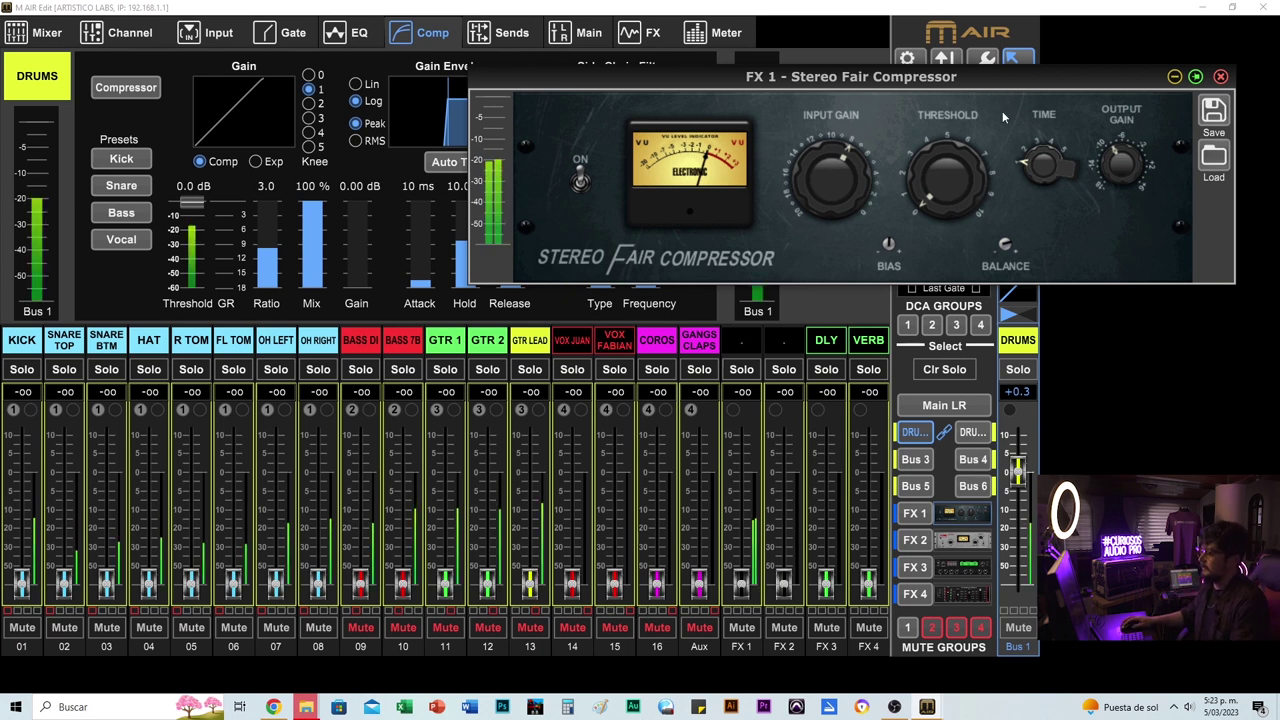
scroll(948, 178, "up", 4)
scroll(943, 118, "up", 5)
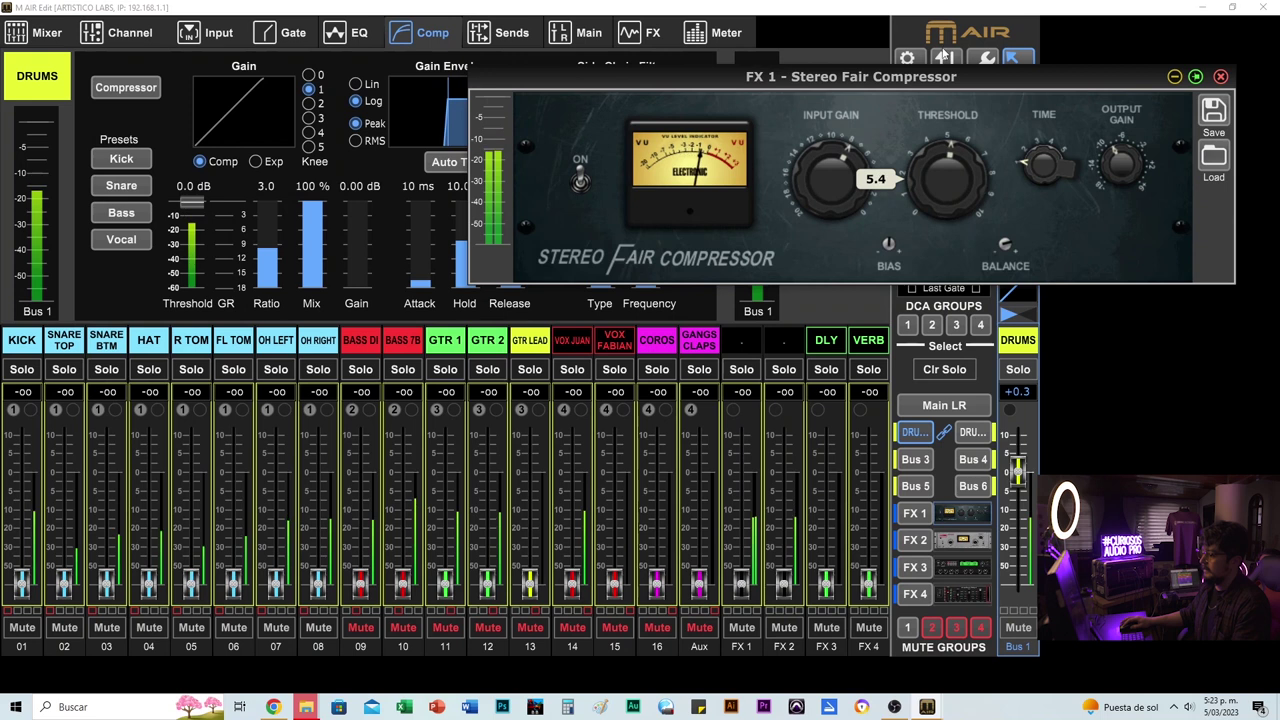
- Set the FX 1 compressor's output gain to -8.0 dB, and compare the drums with the effect off and on
scroll(1124, 160, "down", 3)
scroll(1124, 160, "up", 1)
scroll(1127, 155, "up", 2)
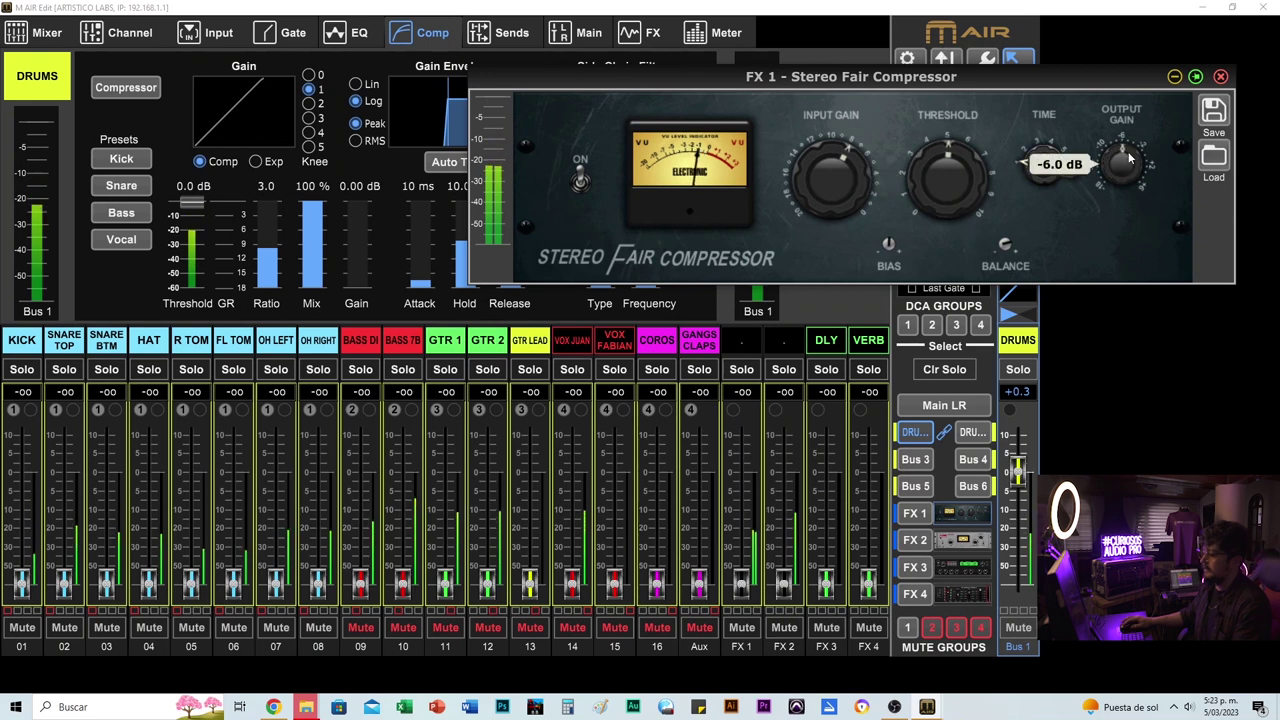
scroll(1127, 158, "down", 1)
scroll(936, 185, "down", 2)
scroll(936, 185, "up", 2)
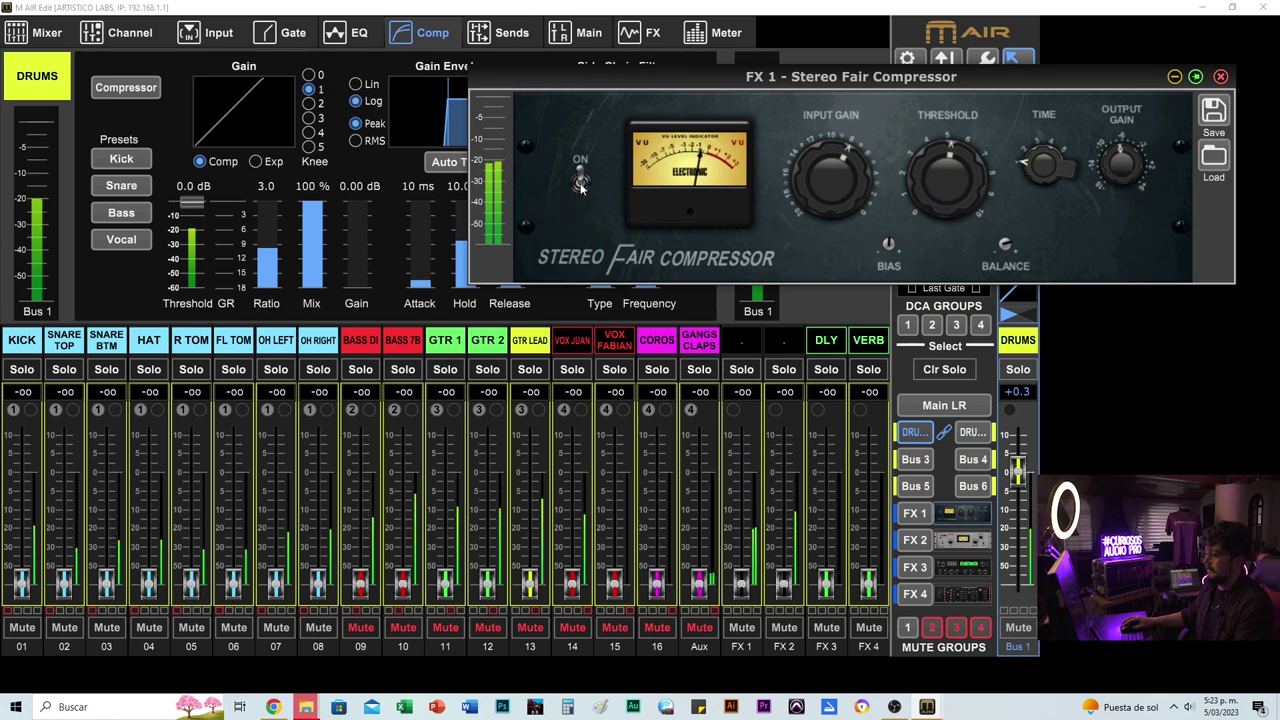
scroll(1123, 170, "down", 1)
scroll(1123, 170, "down", 2)
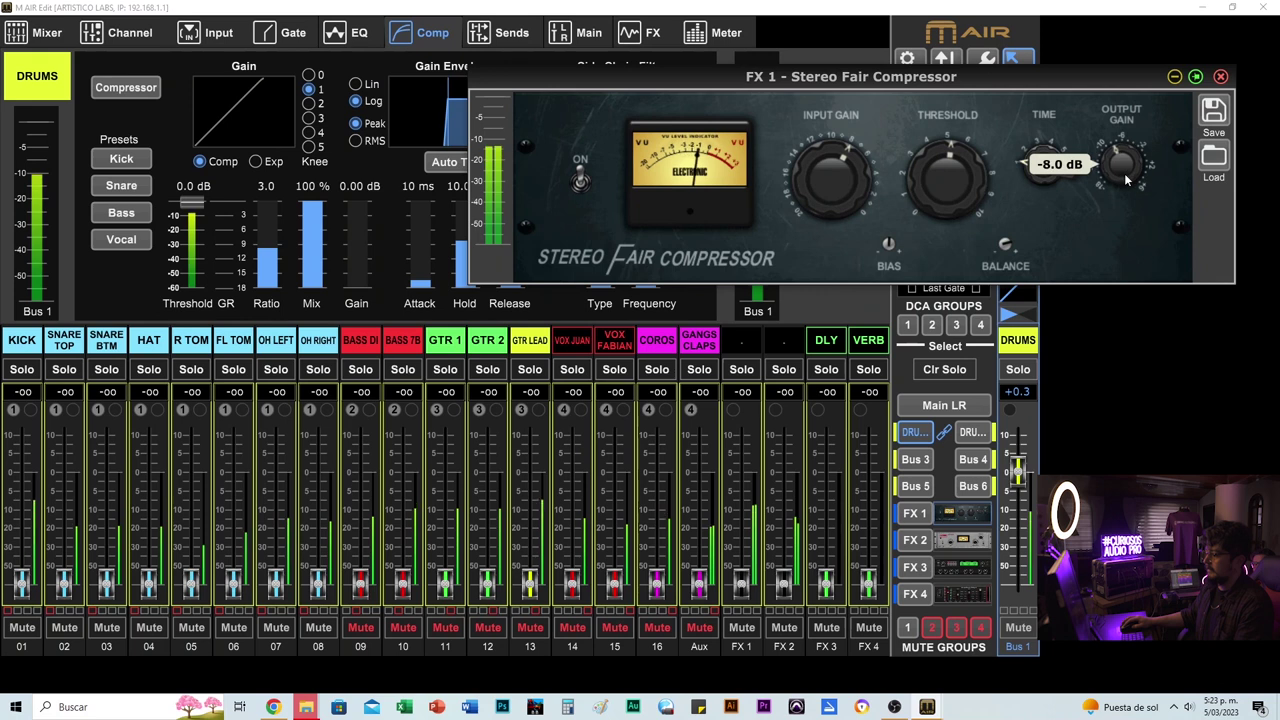
left_click(581, 182)
left_click(582, 184)
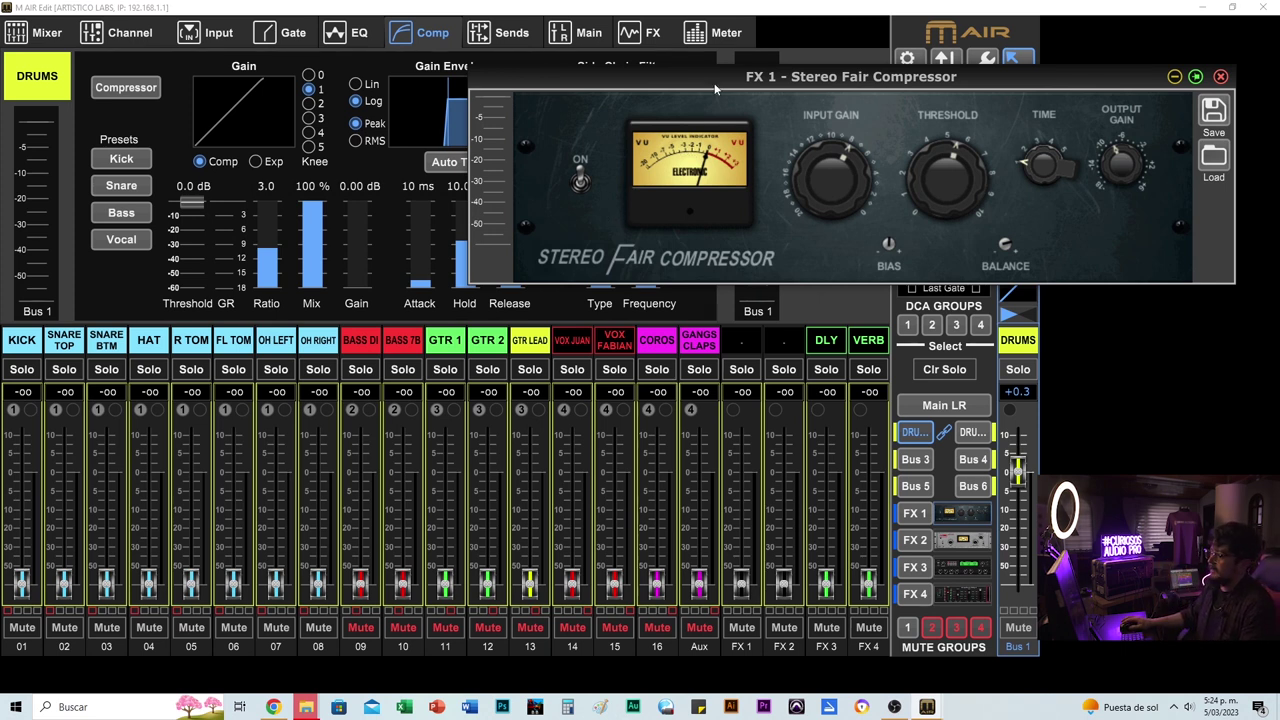
- Minimise the FX 1 window and enable the DRUMS bus compressor with ratio 100, attack 0 ms, release 22 ms and threshold -12.0 dB
left_click(1176, 78)
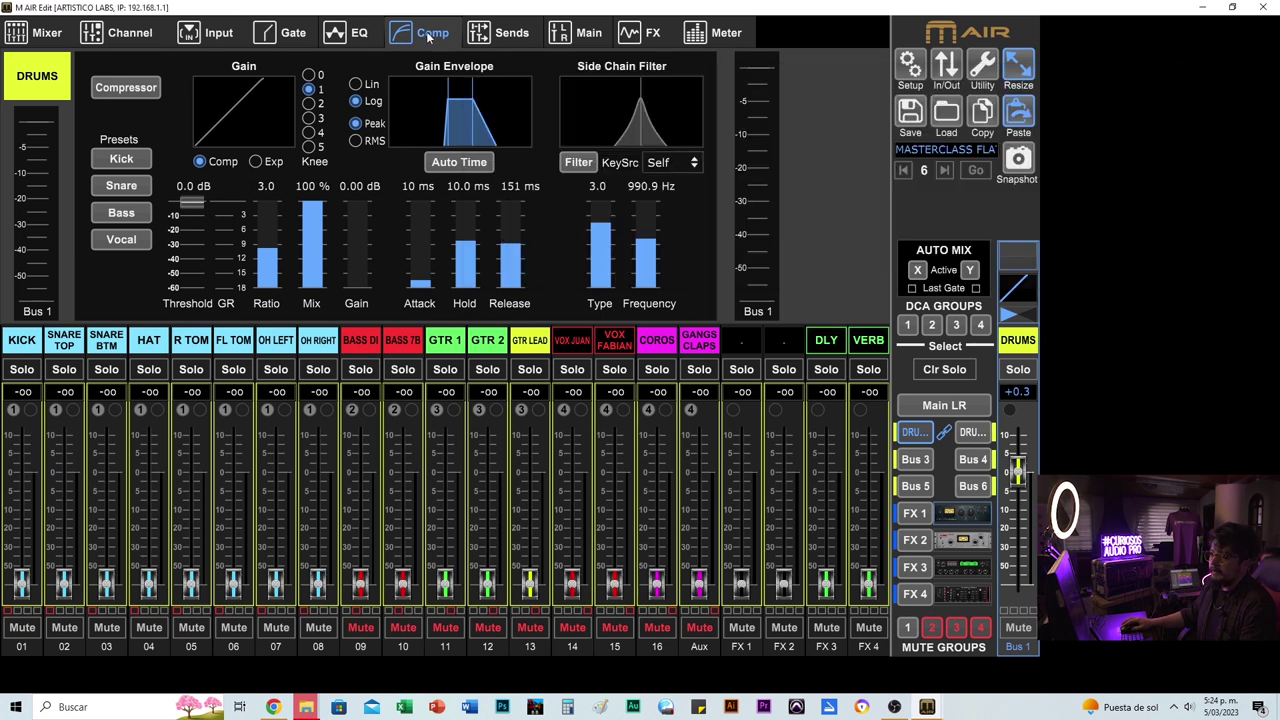
left_click_drag(184, 210, 190, 206)
mouse_move(278, 248)
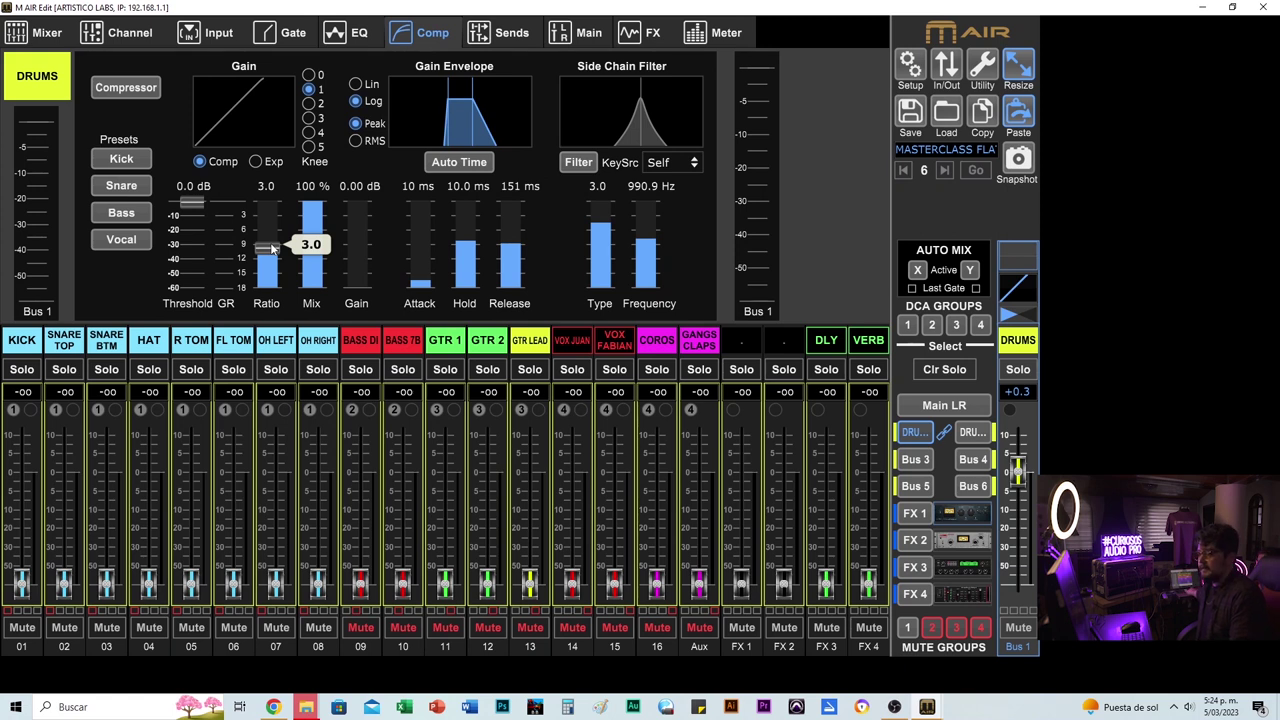
left_click_drag(270, 248, 278, 62)
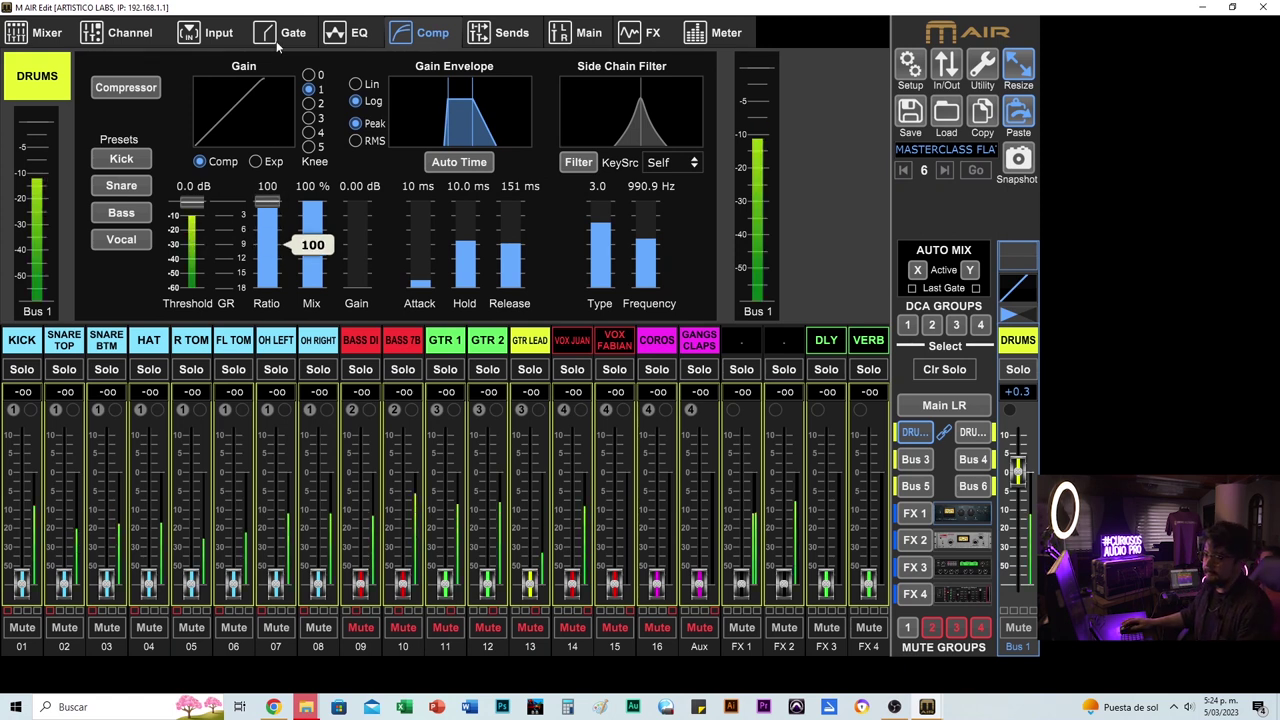
left_click(126, 87)
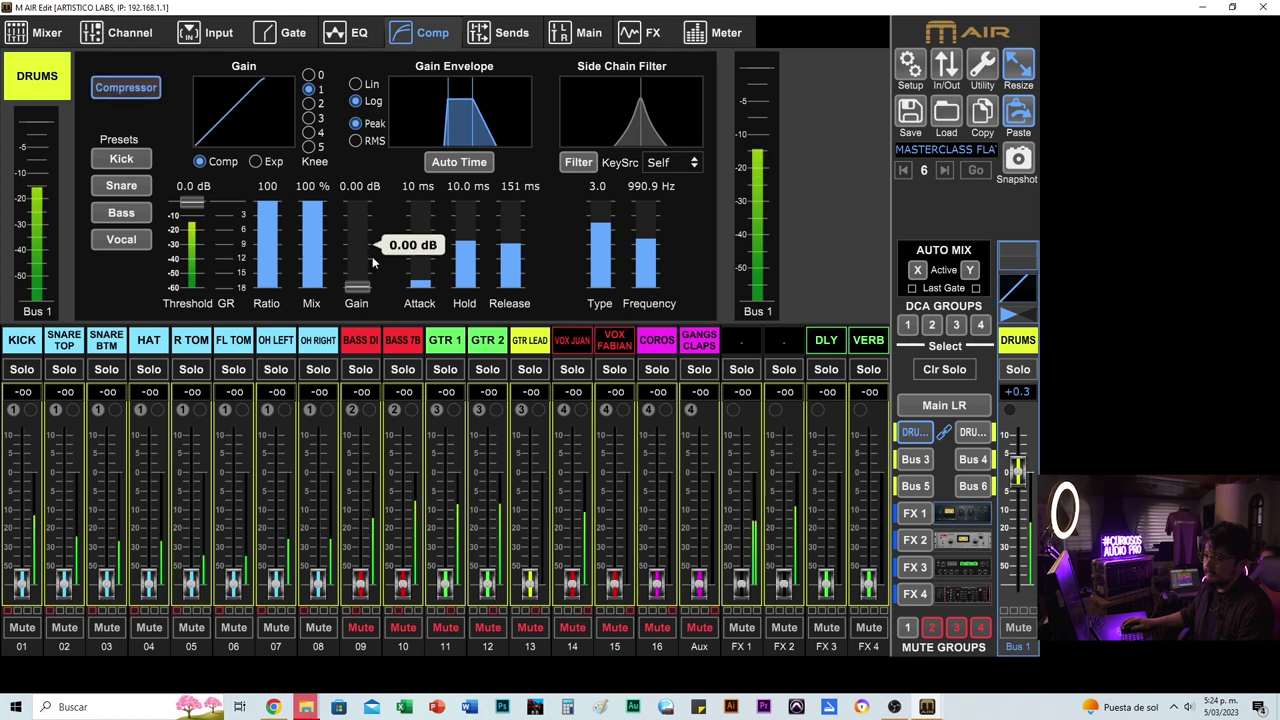
left_click_drag(420, 280, 420, 292)
left_click_drag(510, 245, 512, 292)
left_click_drag(192, 201, 214, 253)
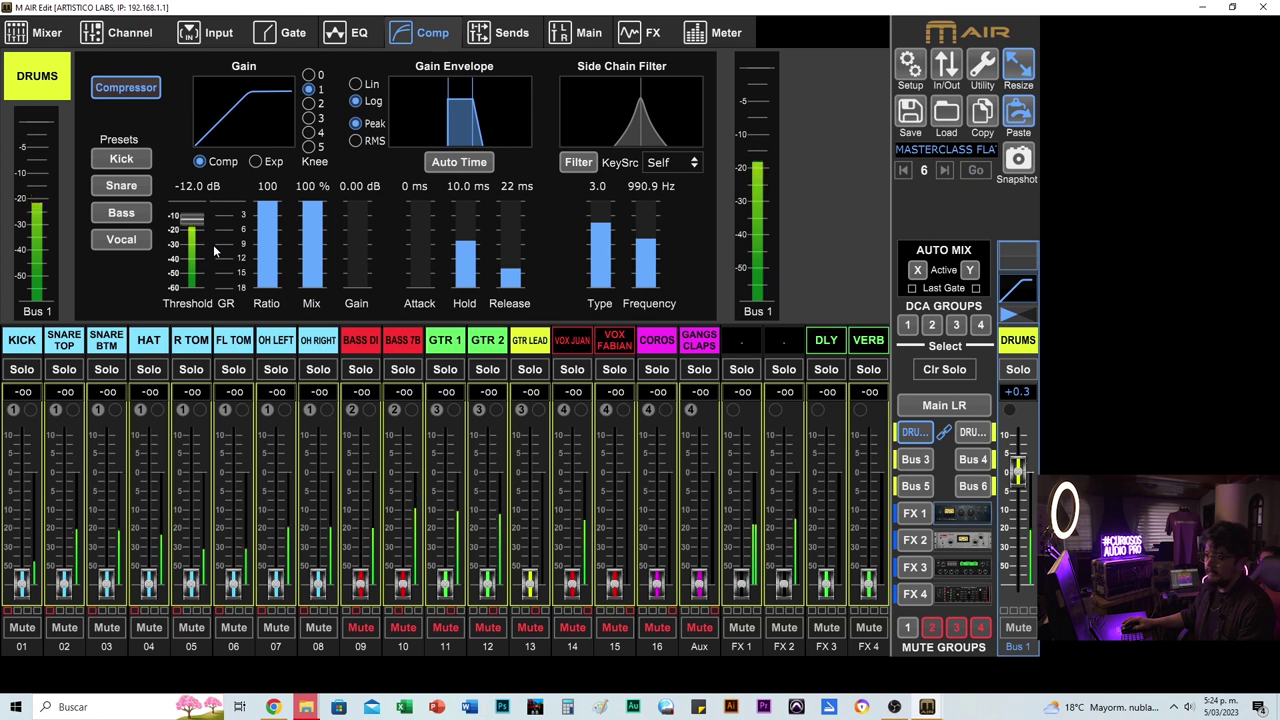
mouse_move(361, 293)
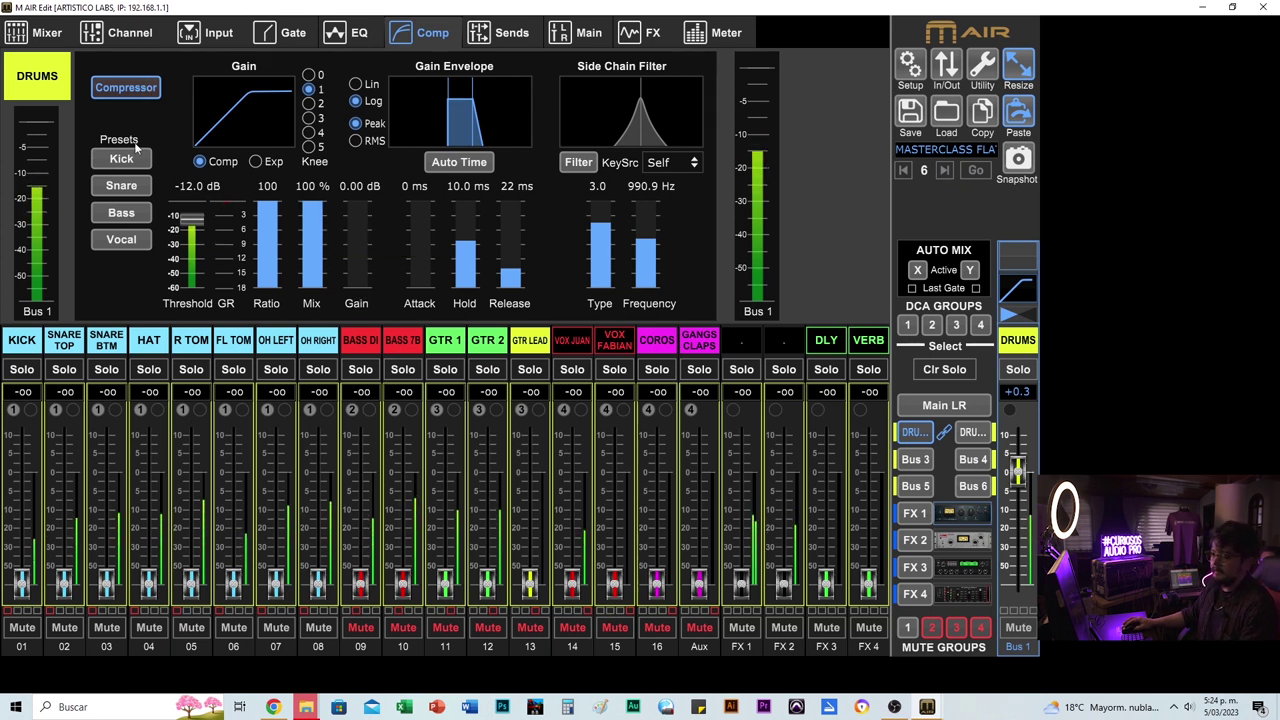
- Check the Main LR compressor, and compare the drums with the DRUMS bus compressor switched off and on
left_click(940, 406)
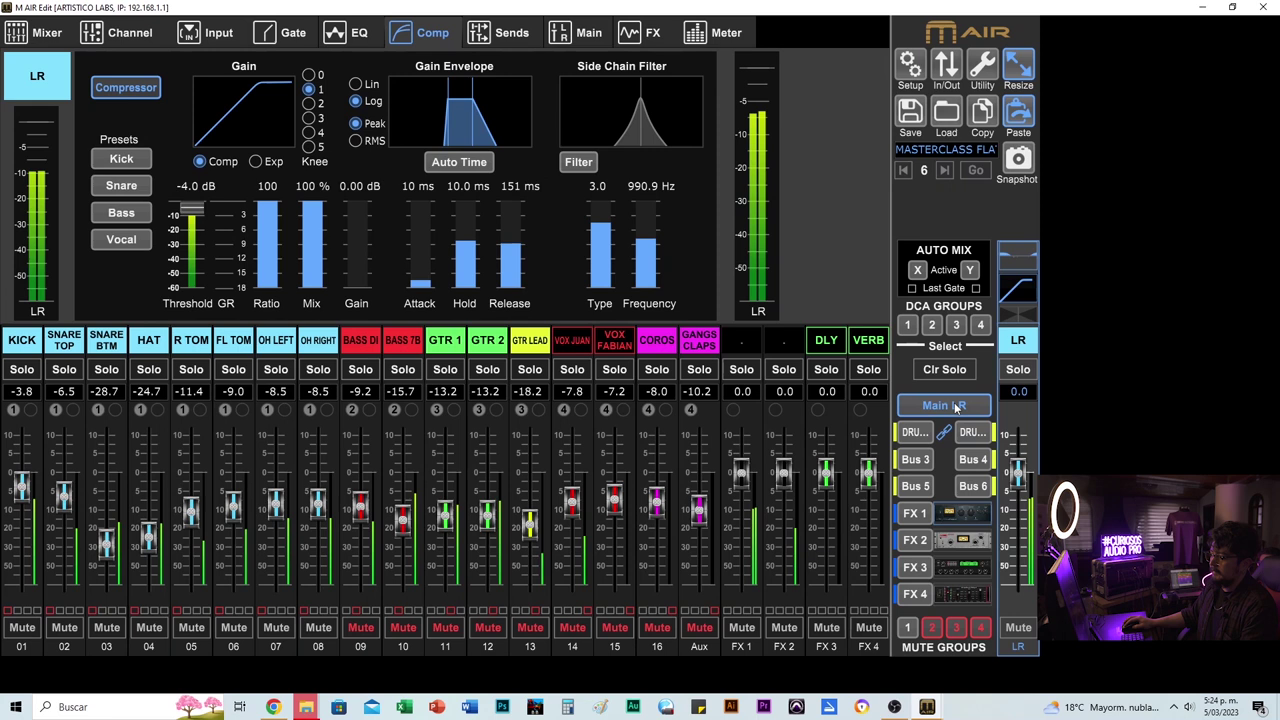
left_click(910, 431)
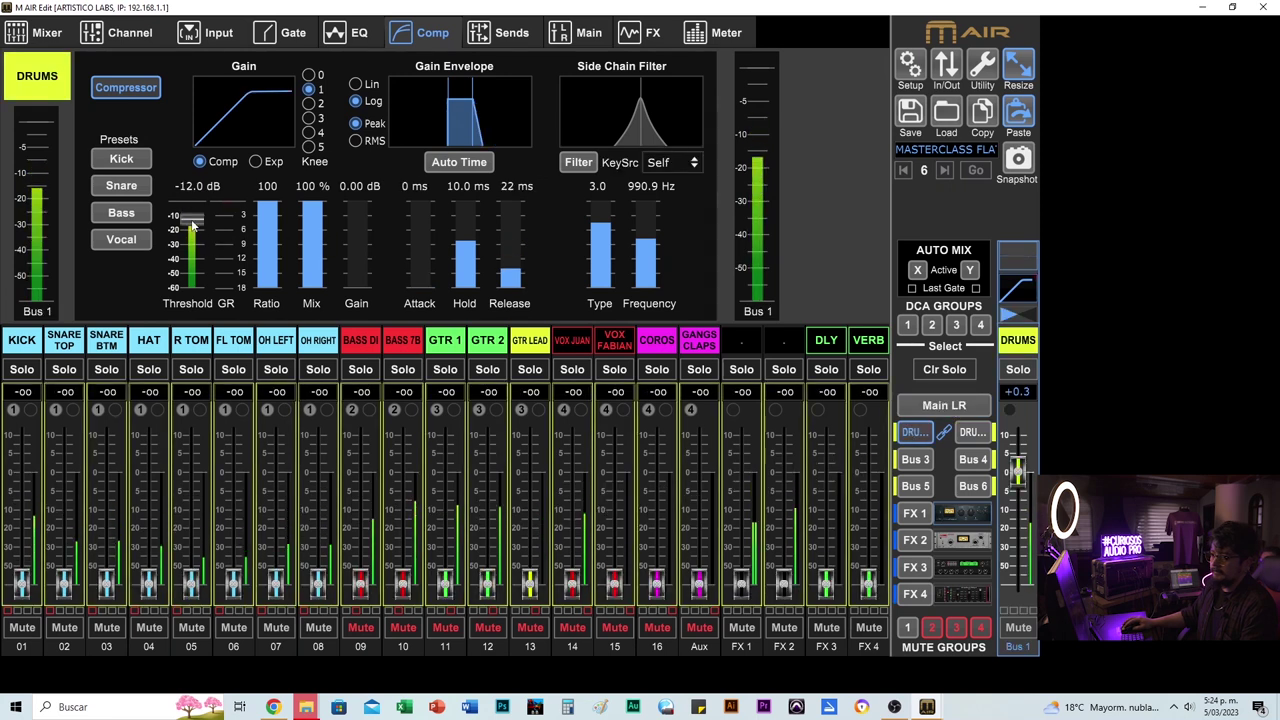
left_click(137, 89)
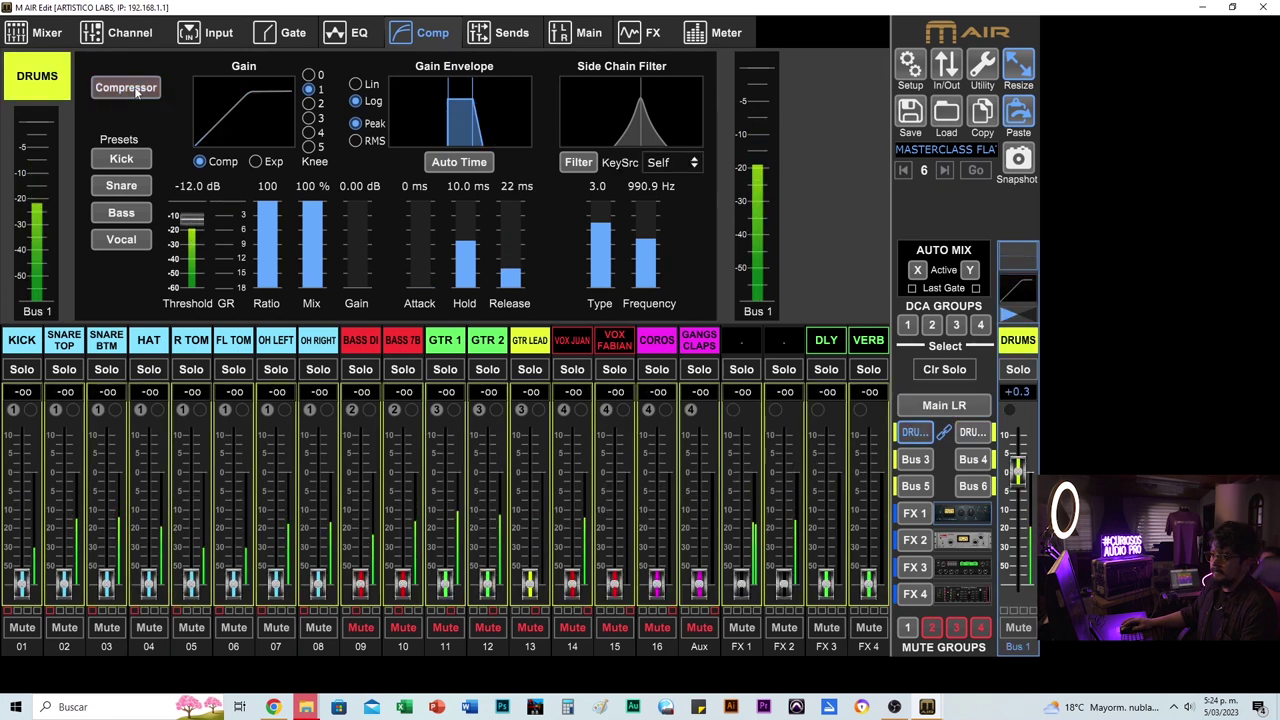
left_click(137, 89)
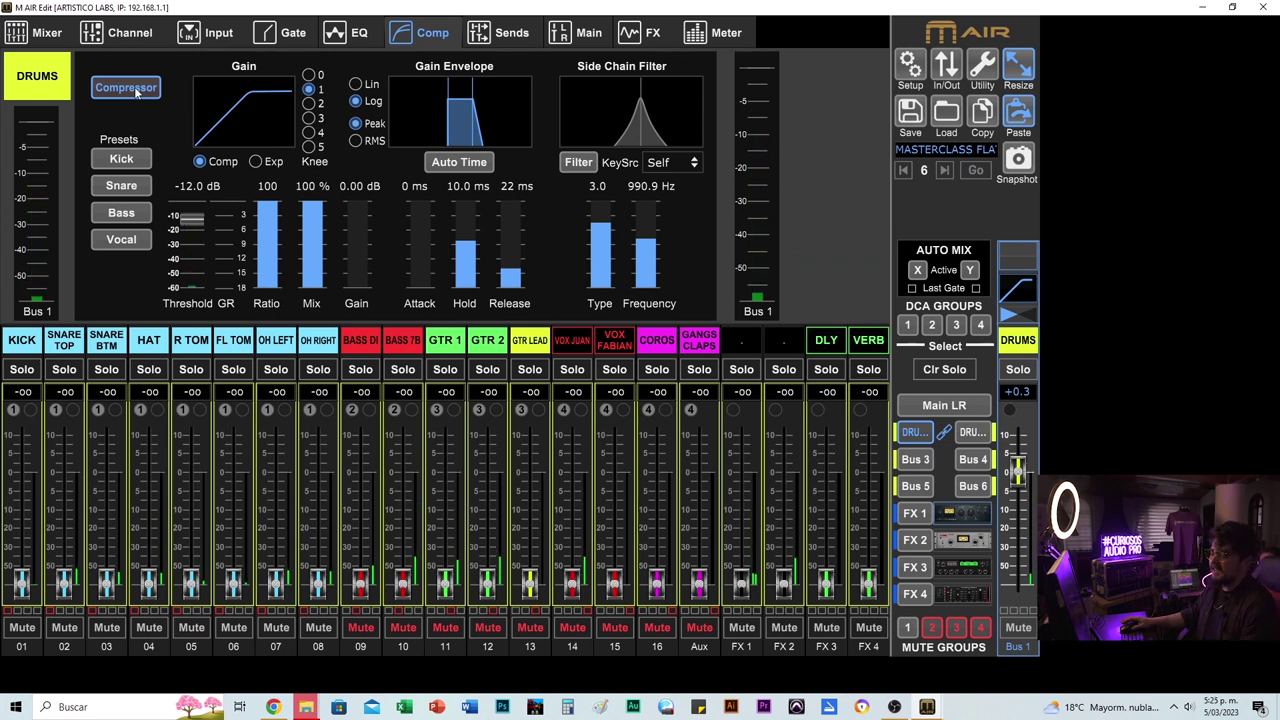
left_click(128, 89)
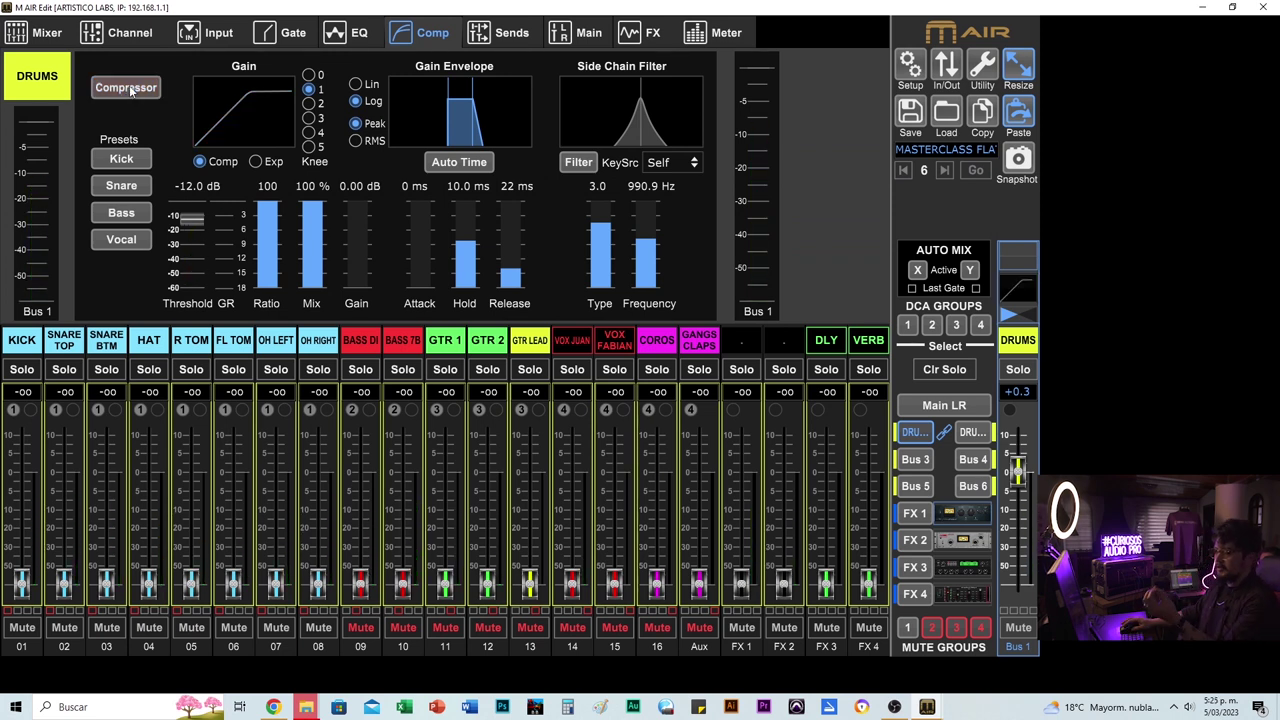
left_click(128, 89)
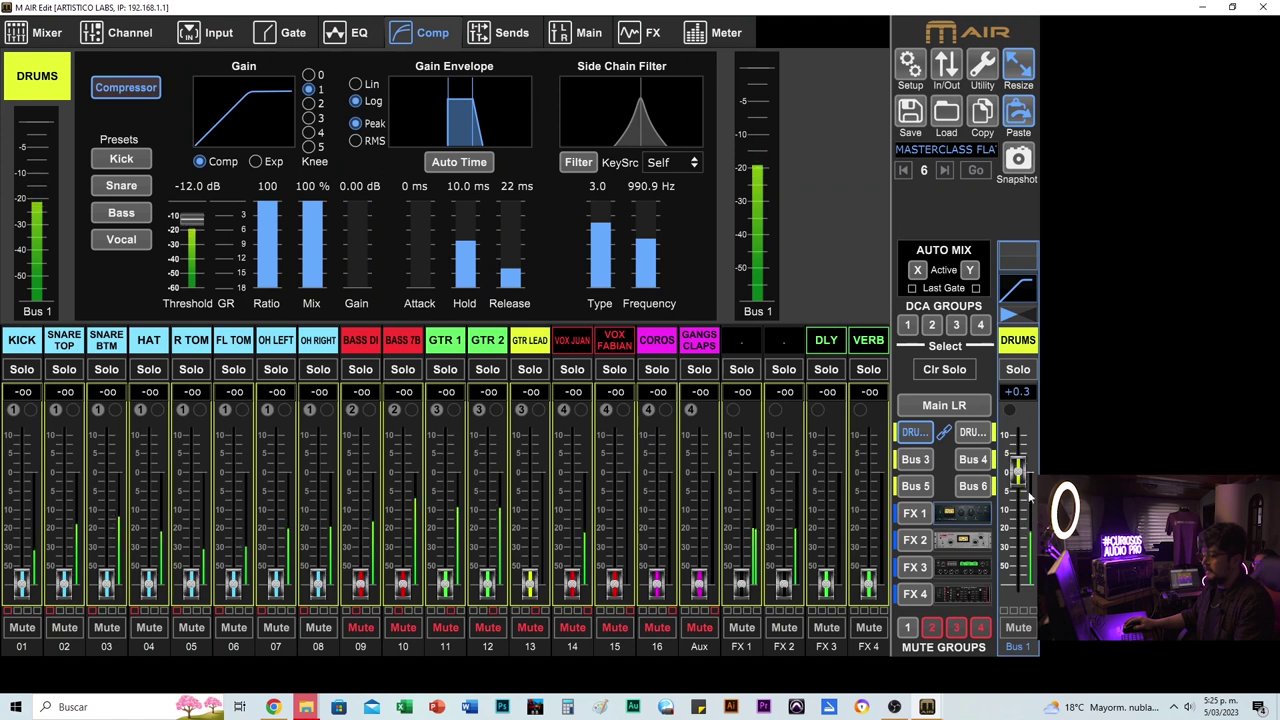
left_click(122, 89)
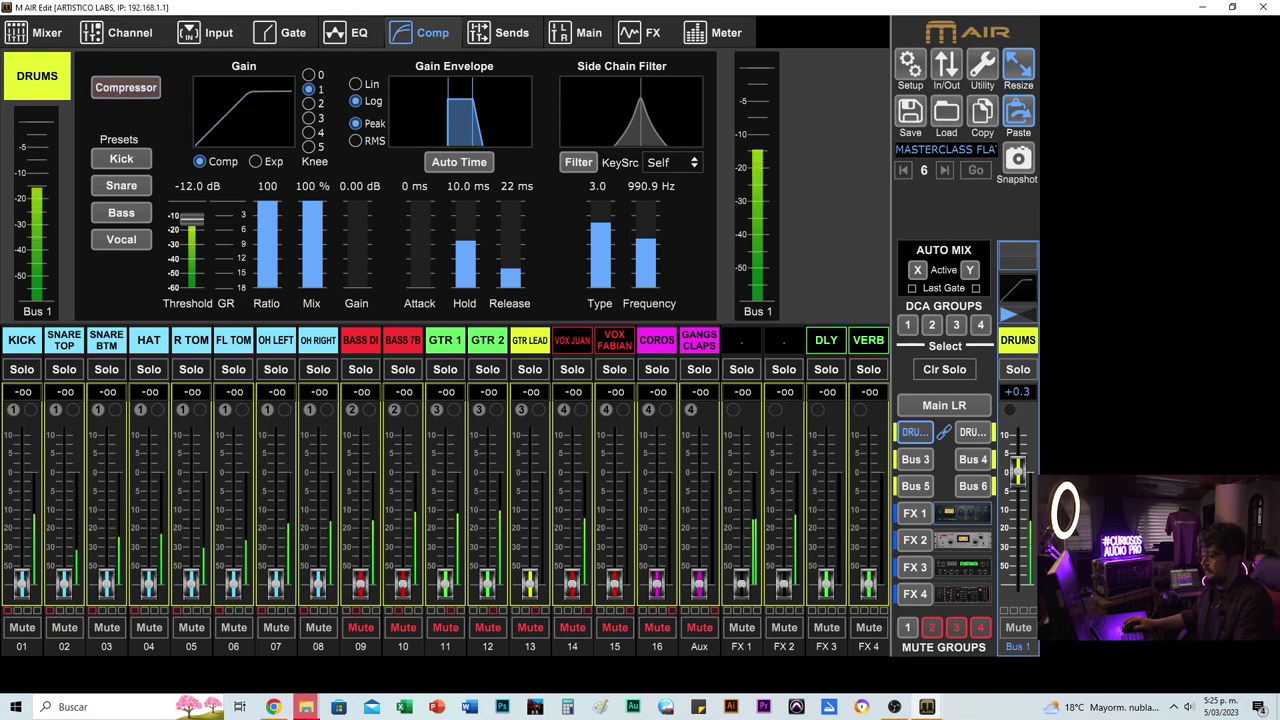
- Compare the Main LR and DRUMS bus compressors, and review the DRUMS bus attack, release, gain and mix settings
left_click(942, 404)
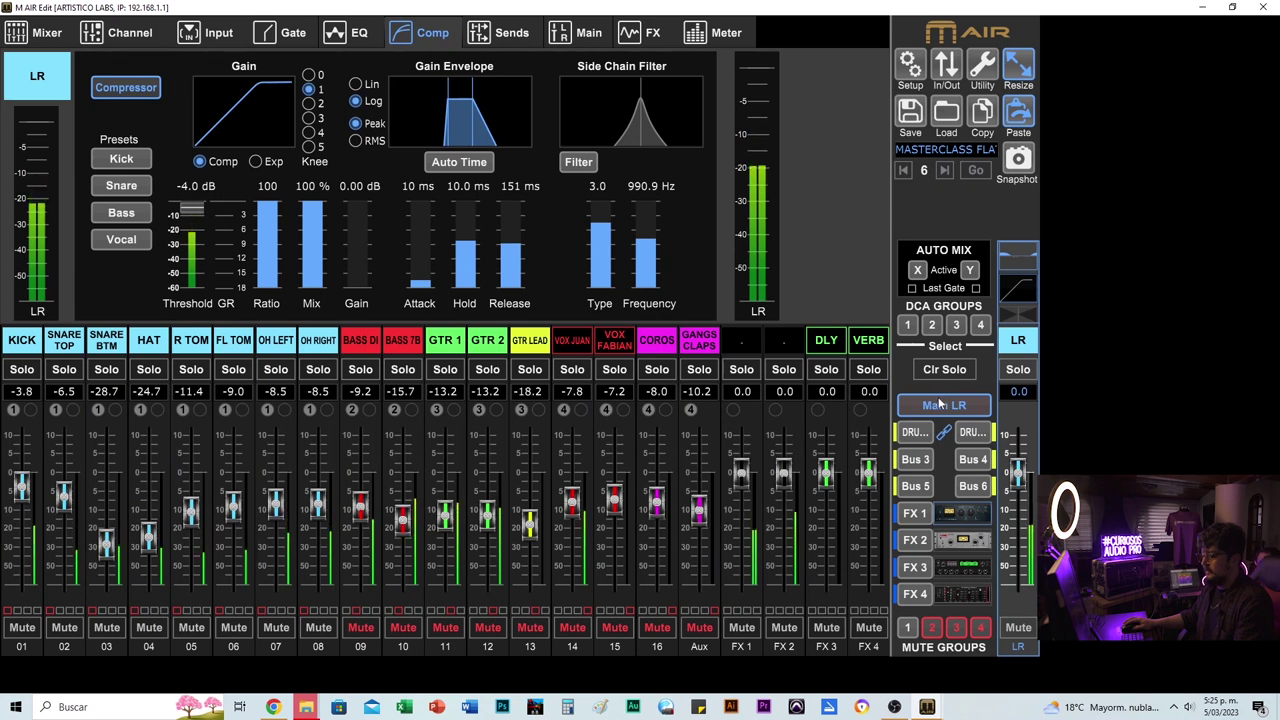
left_click(913, 433)
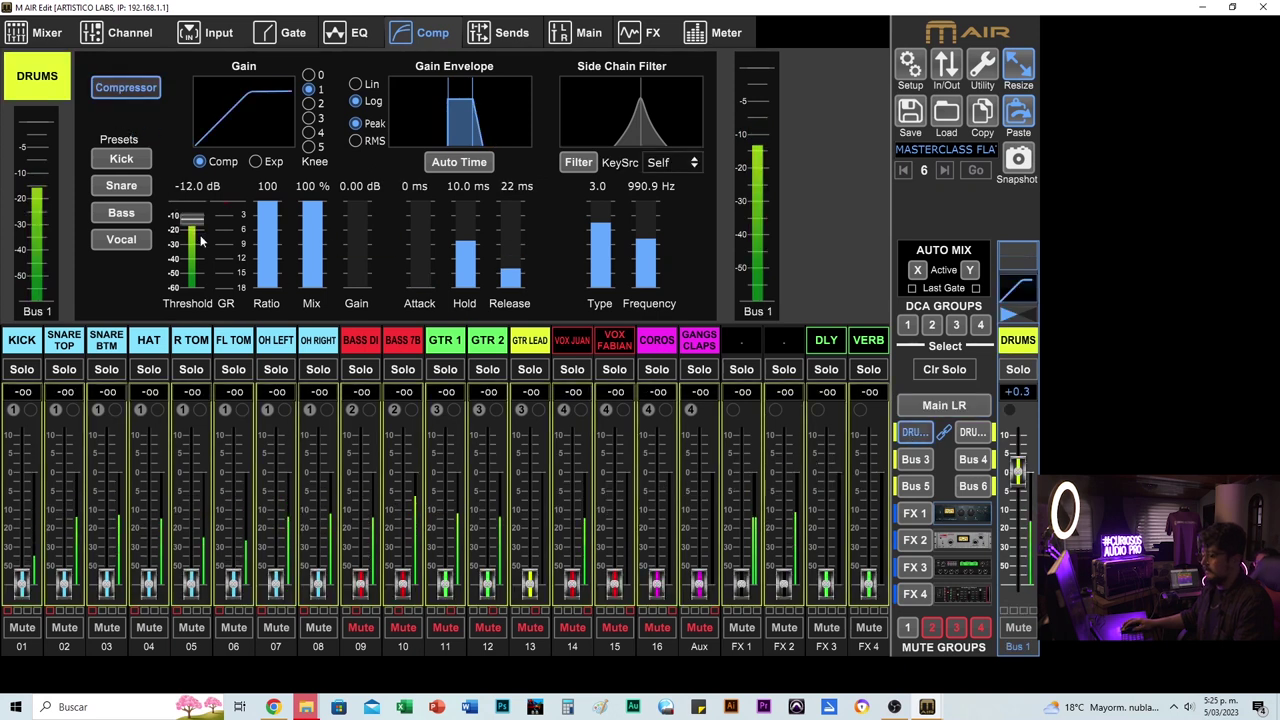
left_click(935, 407)
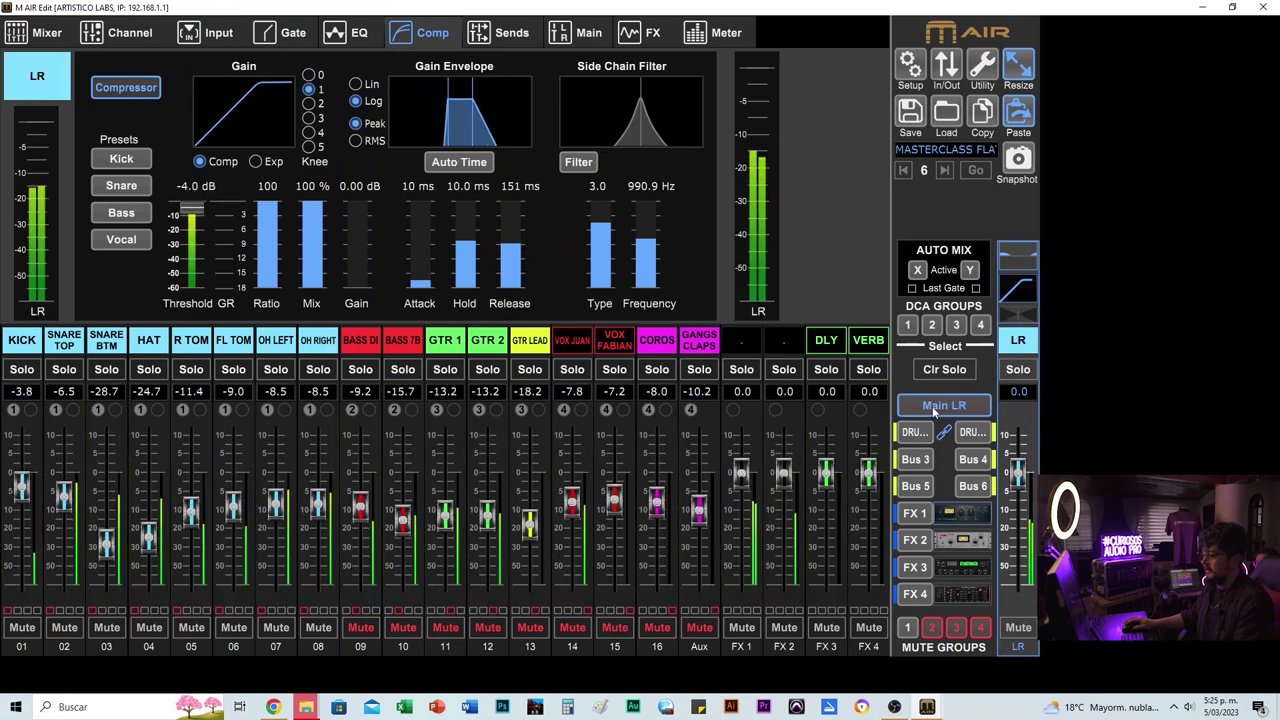
left_click(922, 436)
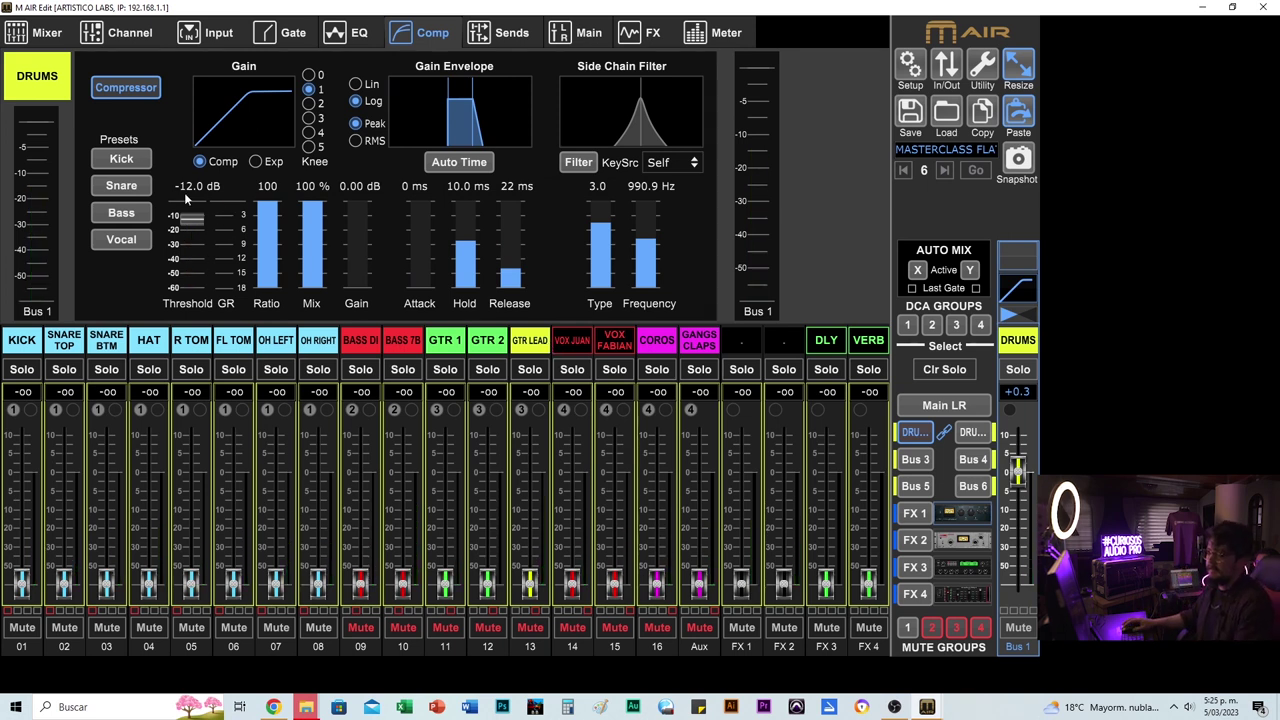
mouse_move(422, 292)
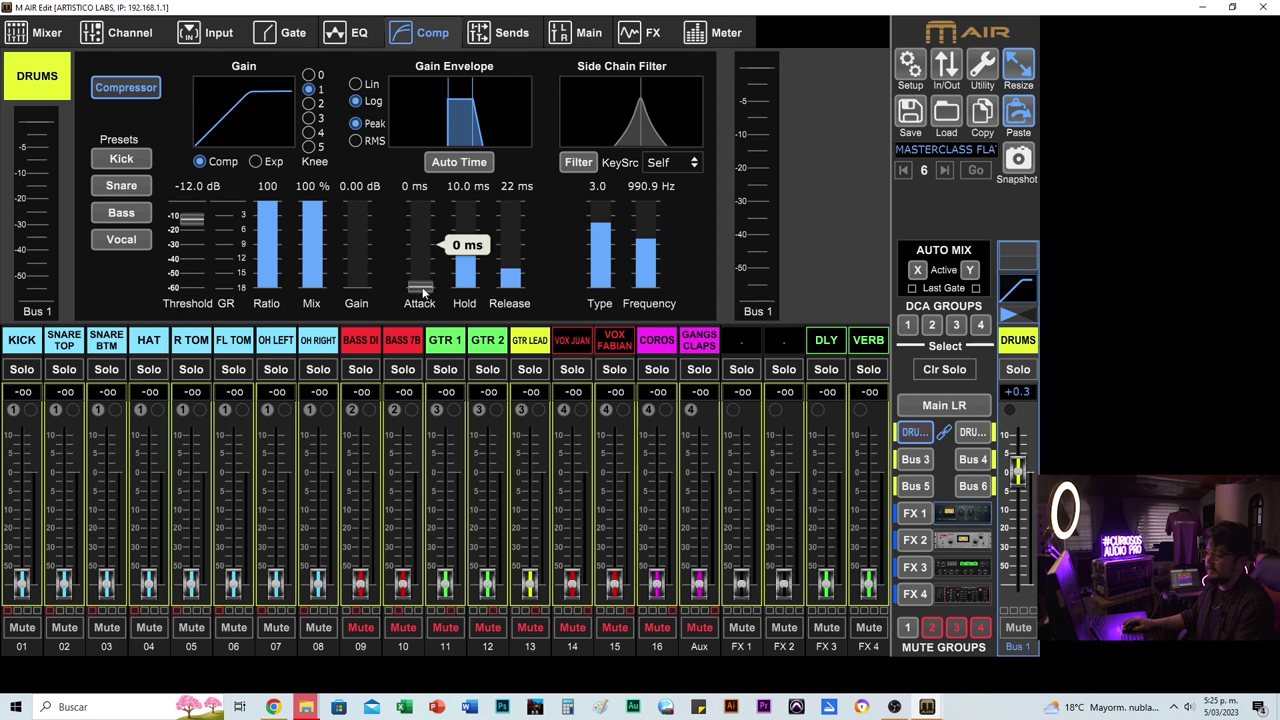
mouse_move(515, 270)
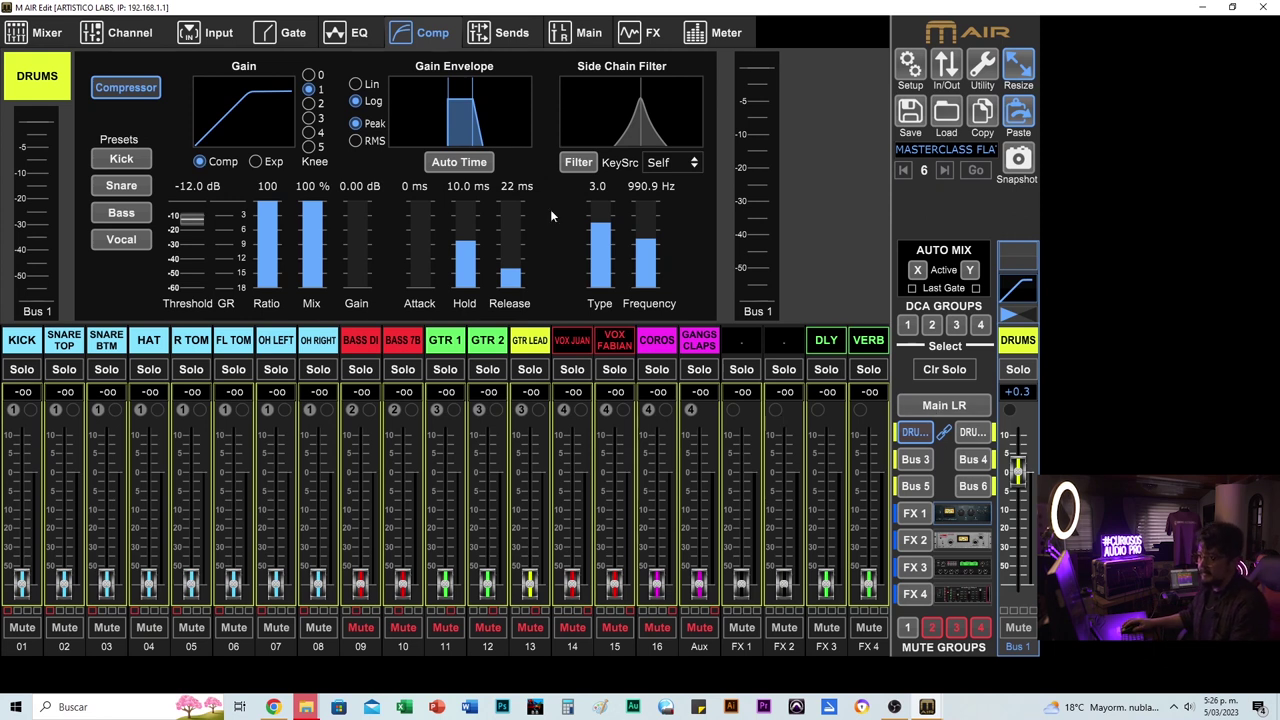
mouse_move(376, 252)
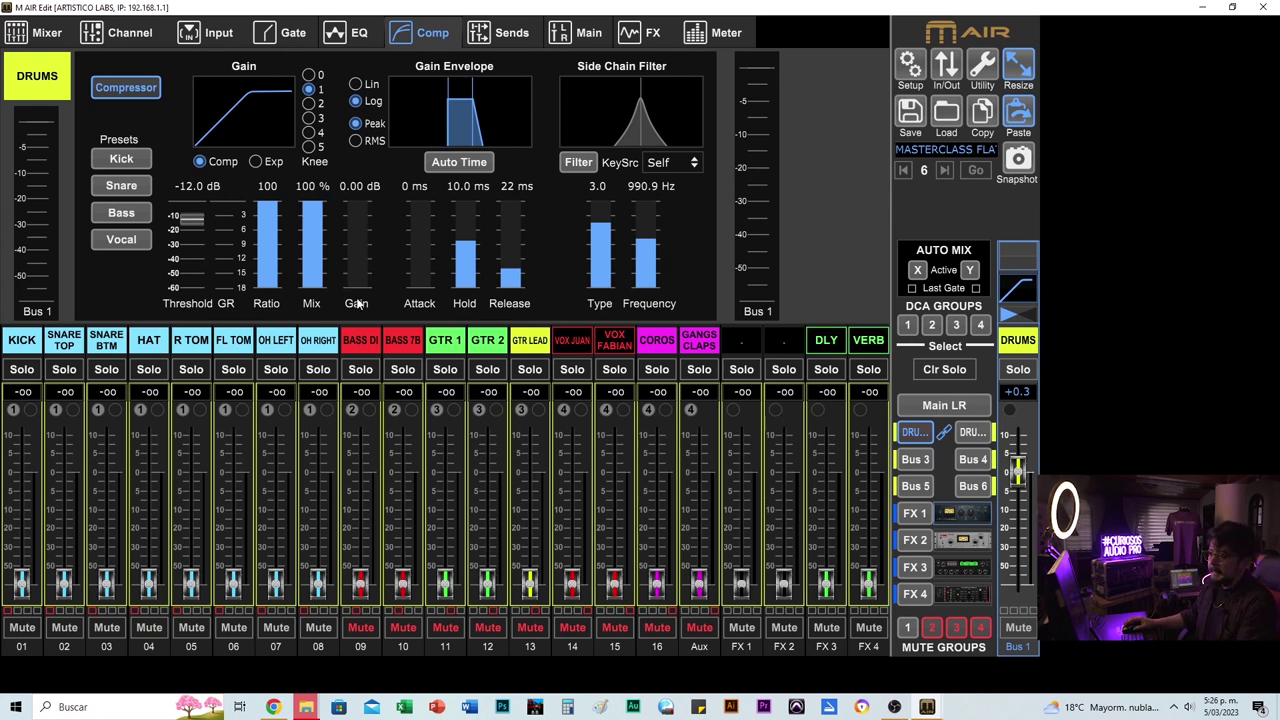
mouse_move(307, 248)
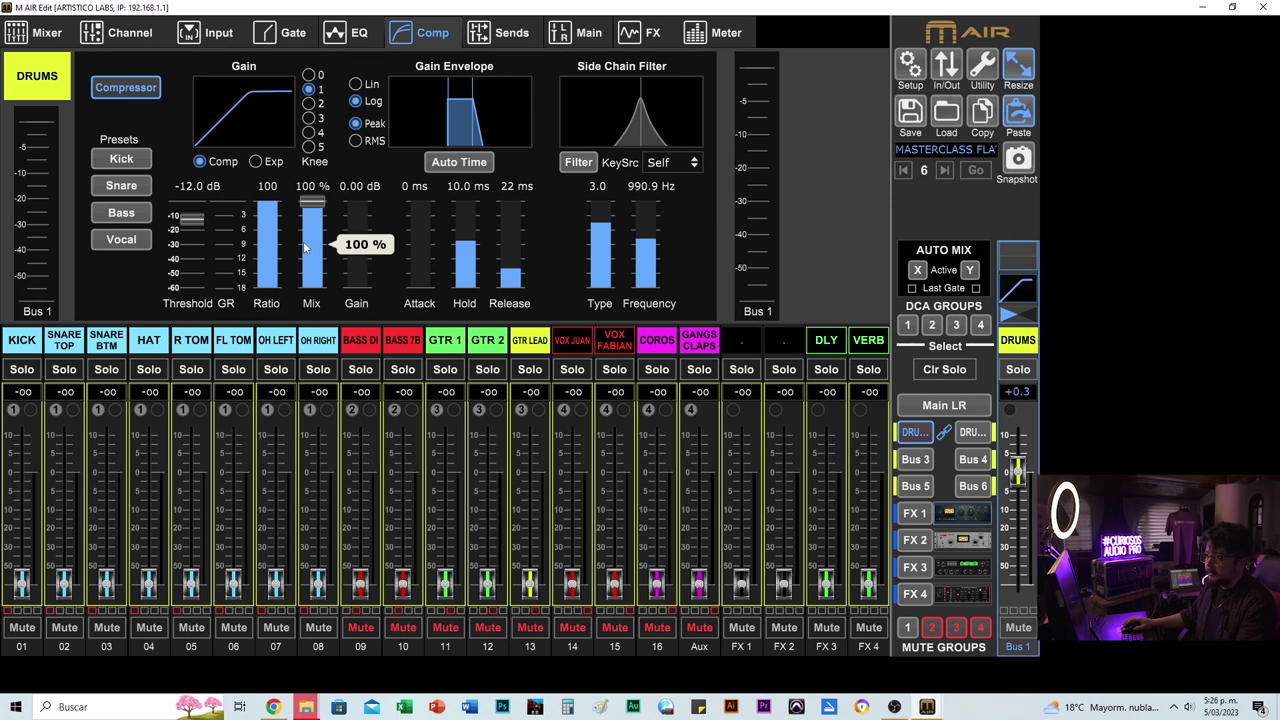
- On the DRUMS bus EQ, set LoMid to -2.50 dB at 514.1 Hz, quality 3.1, and Low2 to -2.50 dB at 209.4 Hz, quality 3.7
left_click(350, 34)
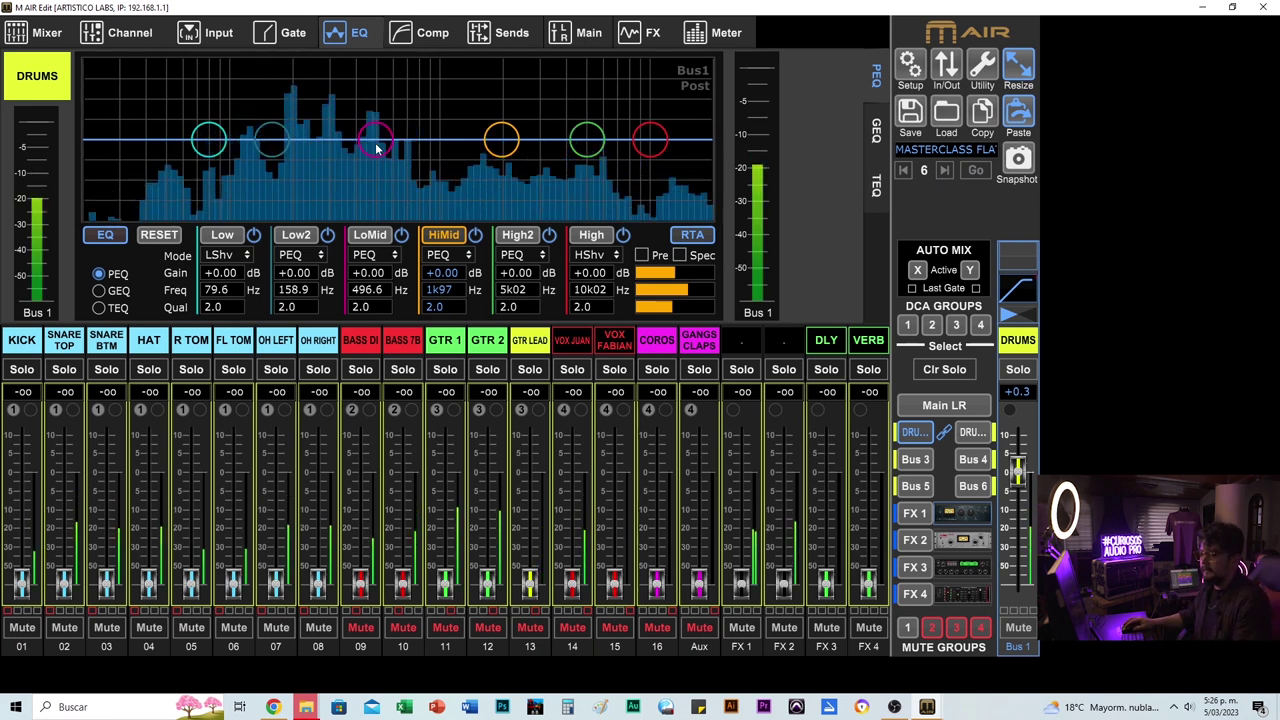
mouse_move(377, 148)
left_mouse_down()
mouse_move(382, 165)
mouse_move(380, 150)
left_mouse_up()
left_click_drag(271, 142, 303, 135)
scroll(303, 137, "up", 3)
scroll(303, 140, "up", 5)
scroll(379, 148, "up", 8)
scroll(290, 131, "up", 9)
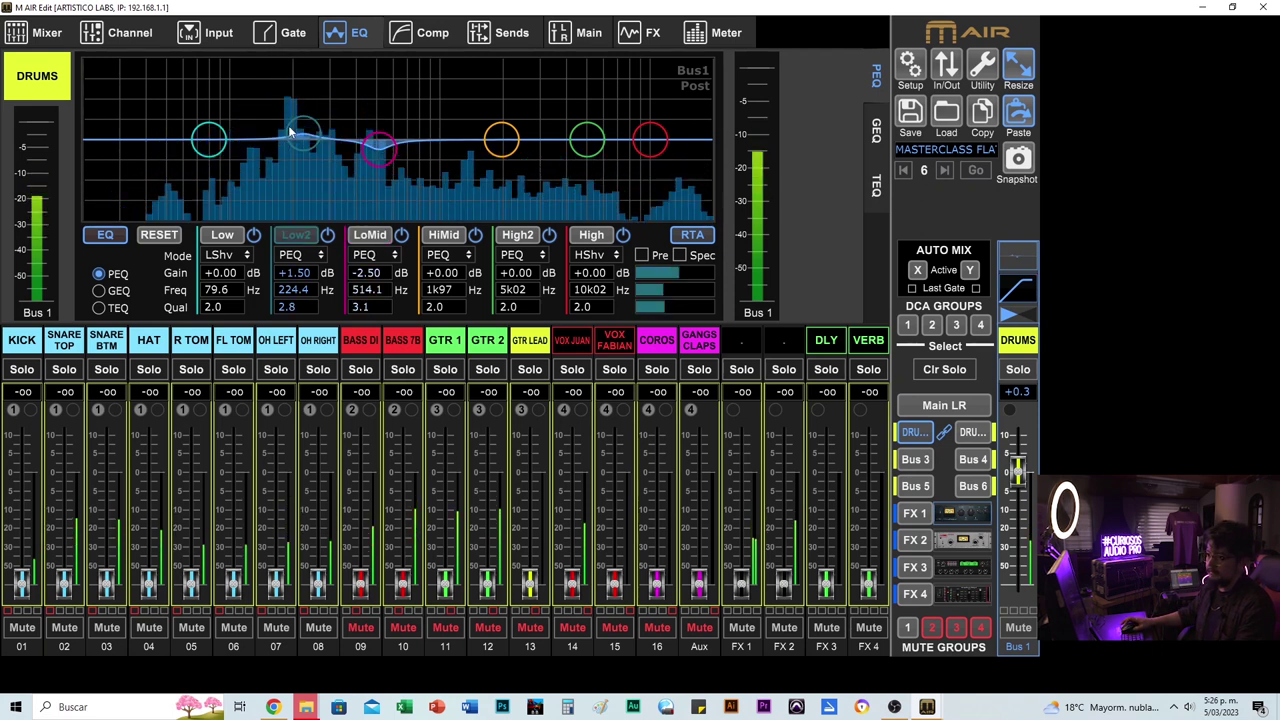
mouse_move(290, 131)
left_mouse_down()
mouse_move(287, 95)
mouse_move(286, 148)
left_mouse_up()
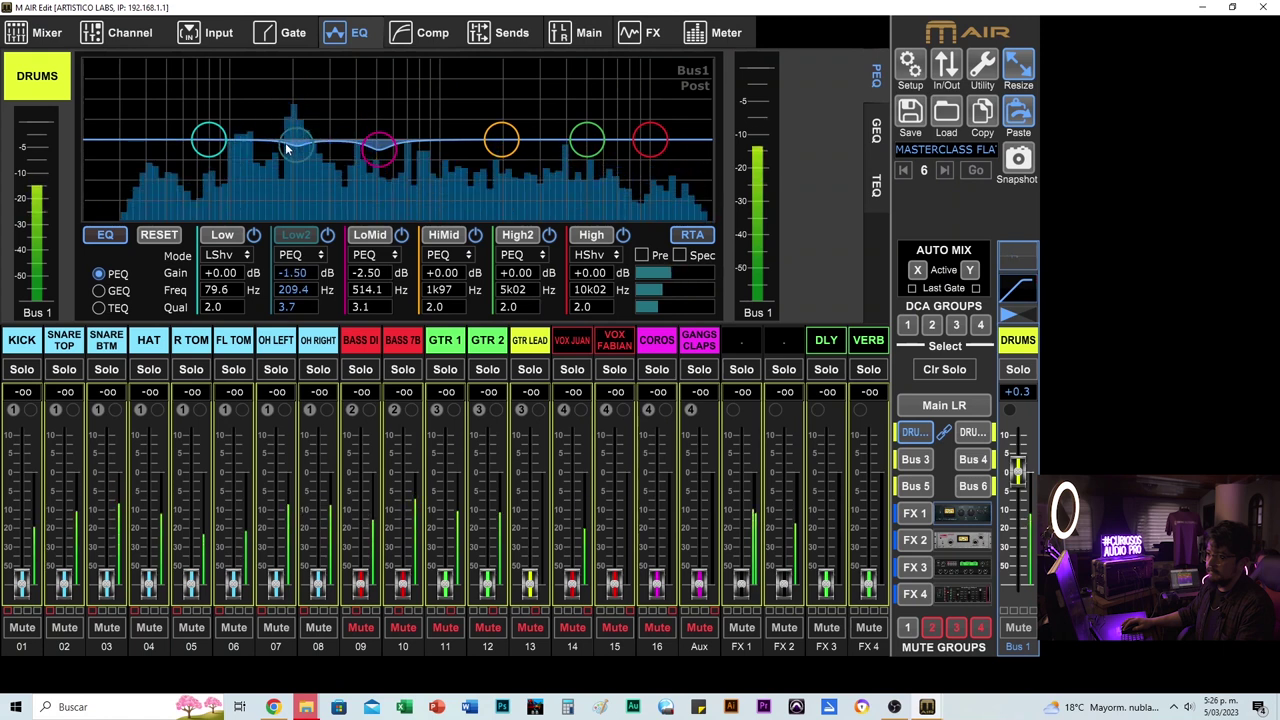
- Change the DRUMS EQ's Low band to PEQ mode with a +3.00 dB boost at 129.1 Hz
left_click_drag(208, 140, 252, 138)
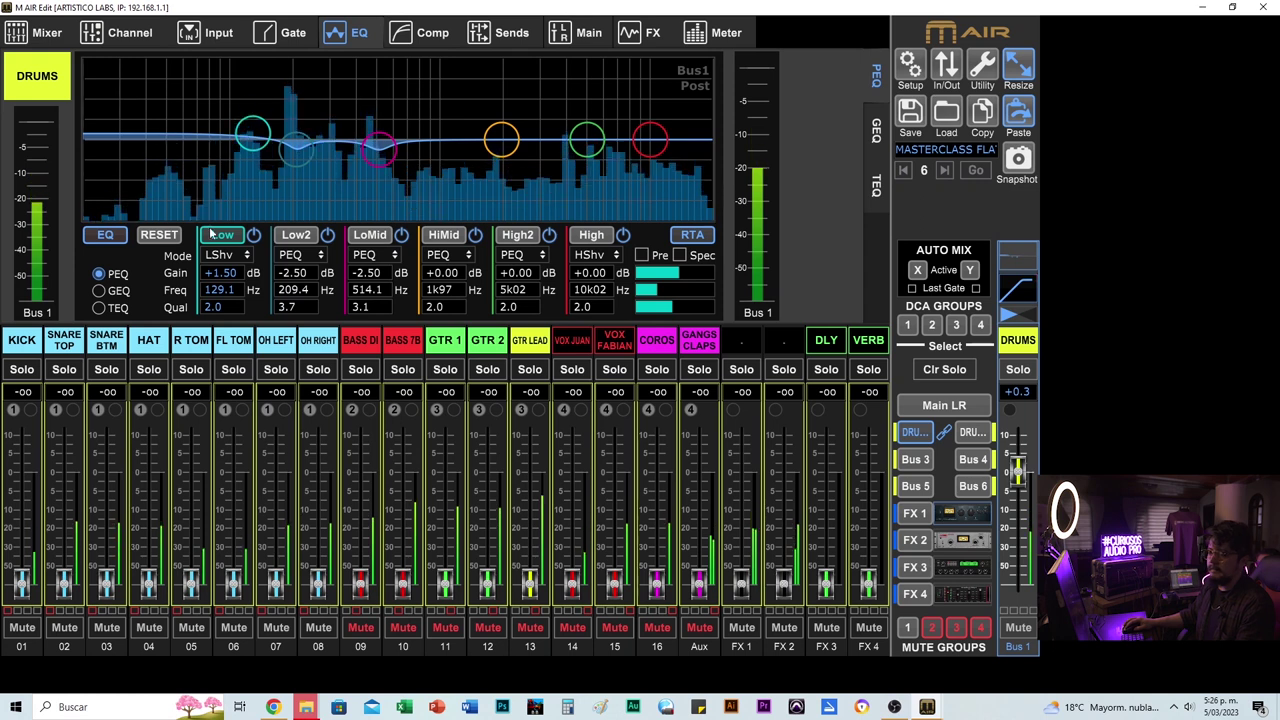
left_click(243, 255)
left_click(228, 304)
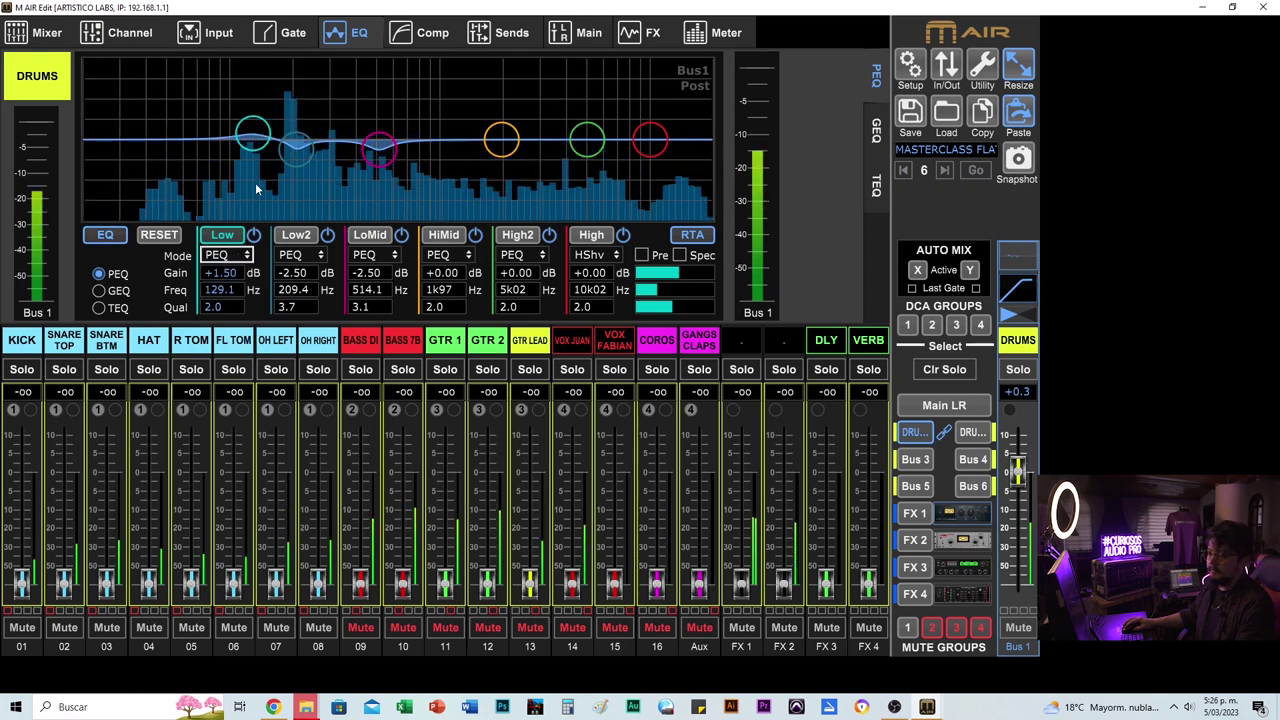
left_click_drag(250, 128, 250, 133)
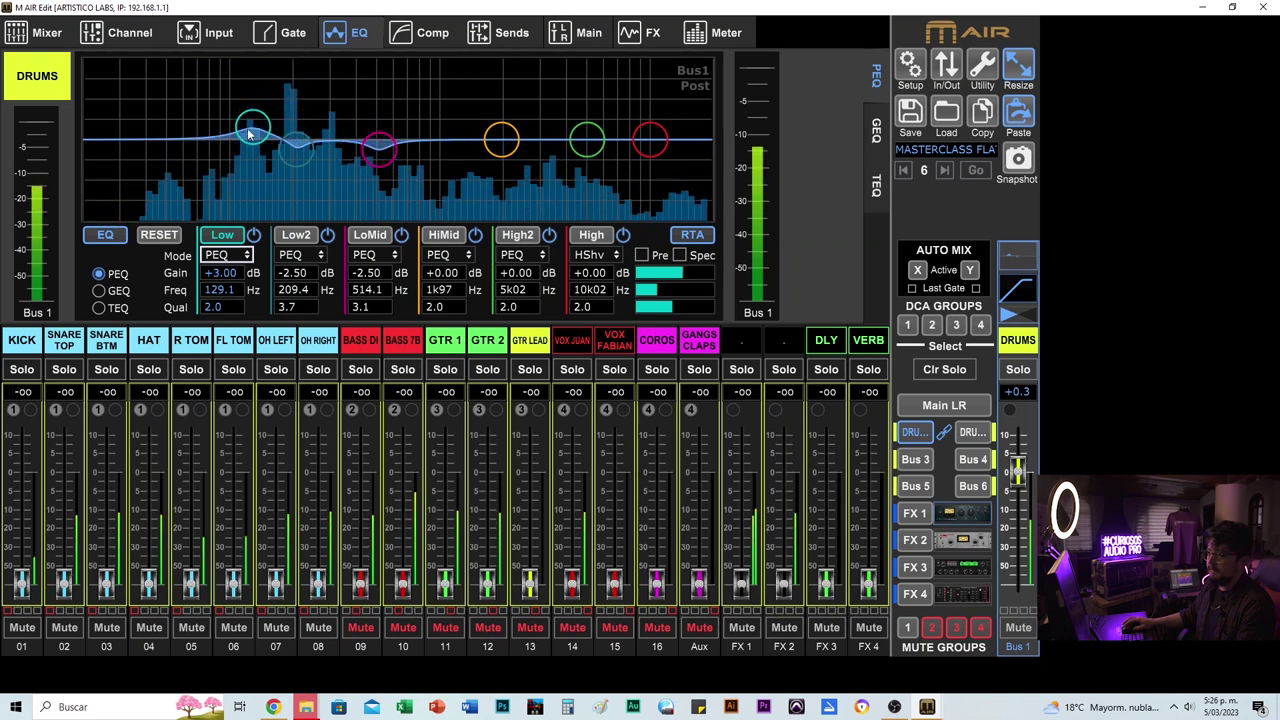
- With the RTA turned off, set the DRUMS EQ's HiMid to -1.00 dB at 2k60 and its High shelf to +2.00 dB at 4k22
left_click(692, 234)
left_click_drag(499, 141, 527, 141)
left_click_drag(650, 140, 567, 129)
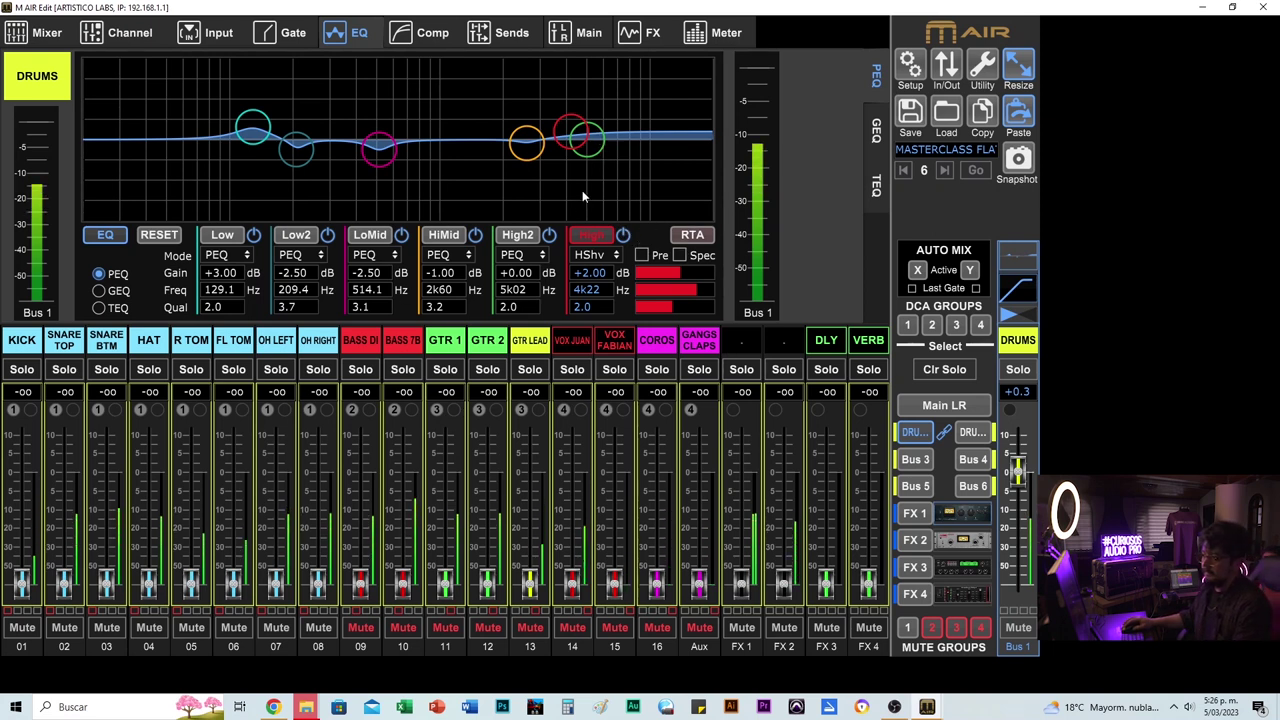
- Compare the drums with the DRUMS bus EQ bypassed and active several times, leaving the EQ switched on
left_click(106, 237)
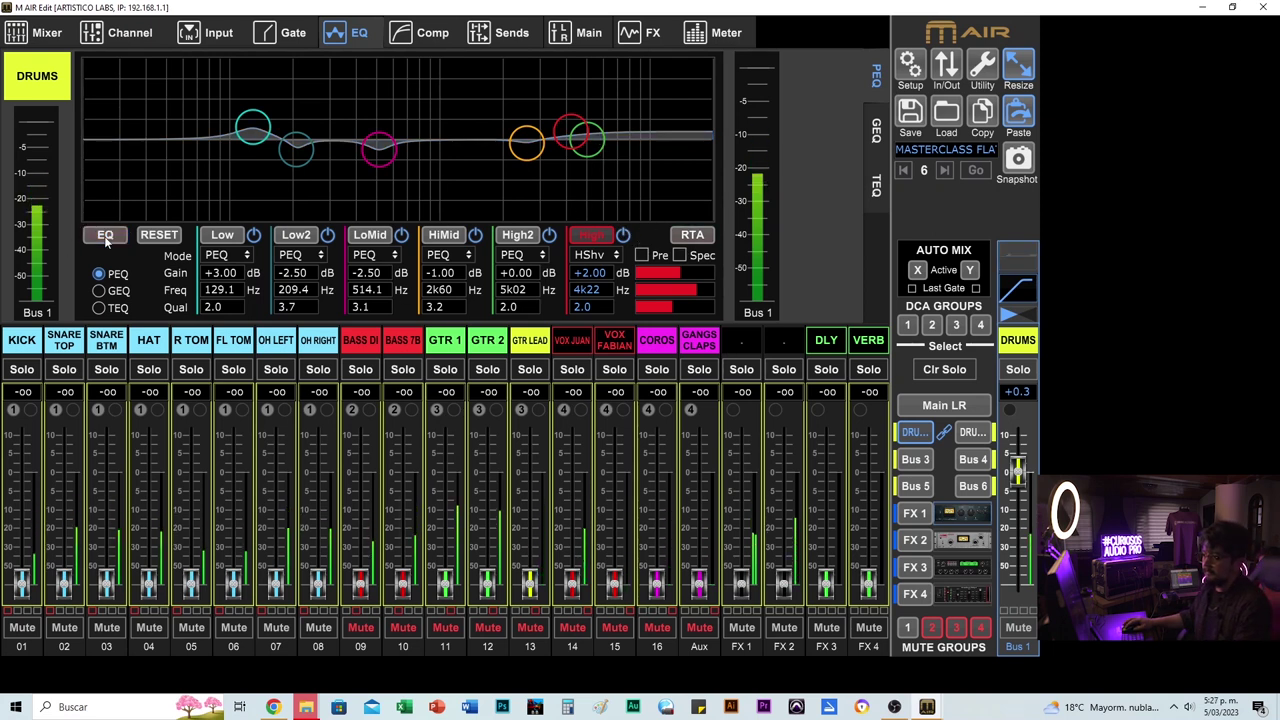
left_click(106, 237)
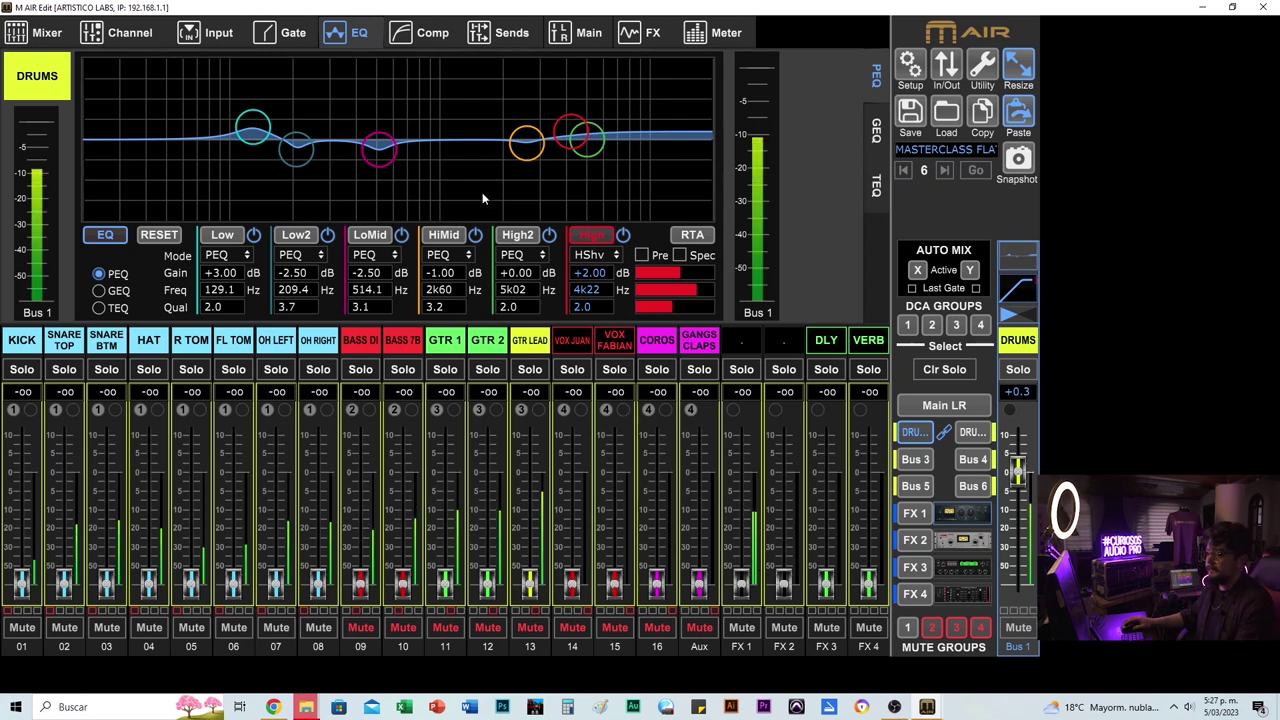
left_click(106, 235)
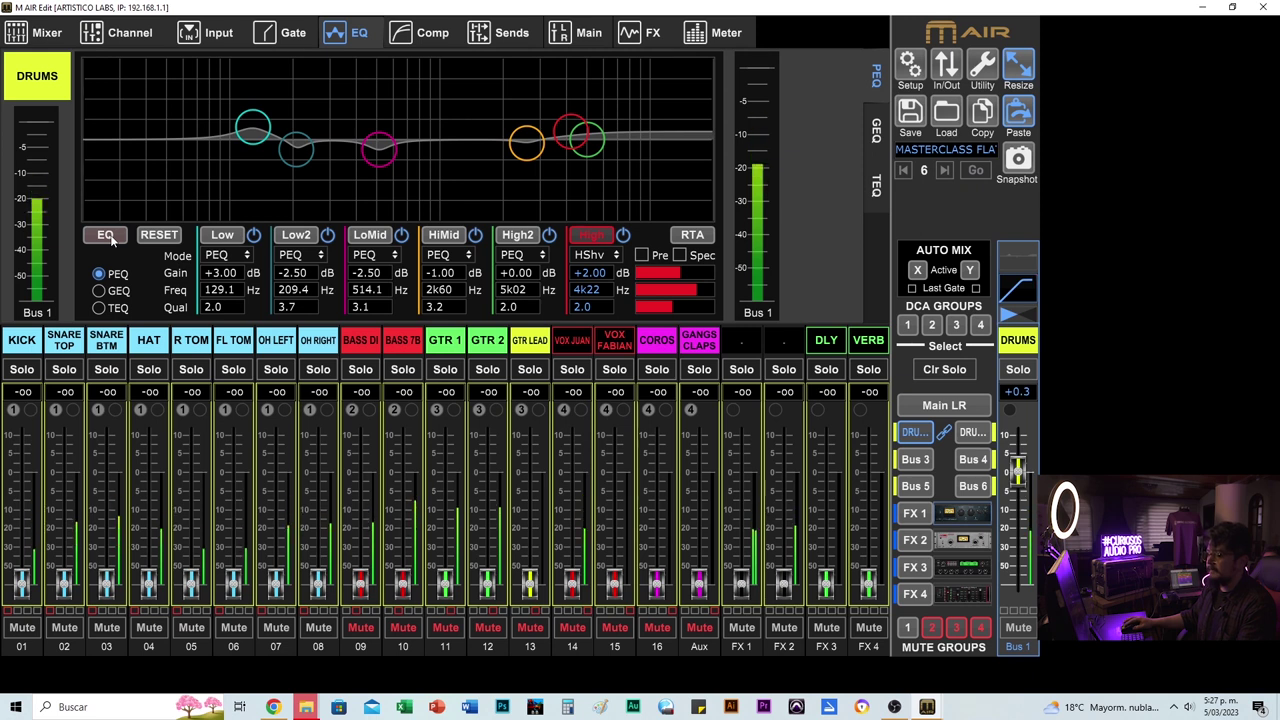
left_click(106, 235)
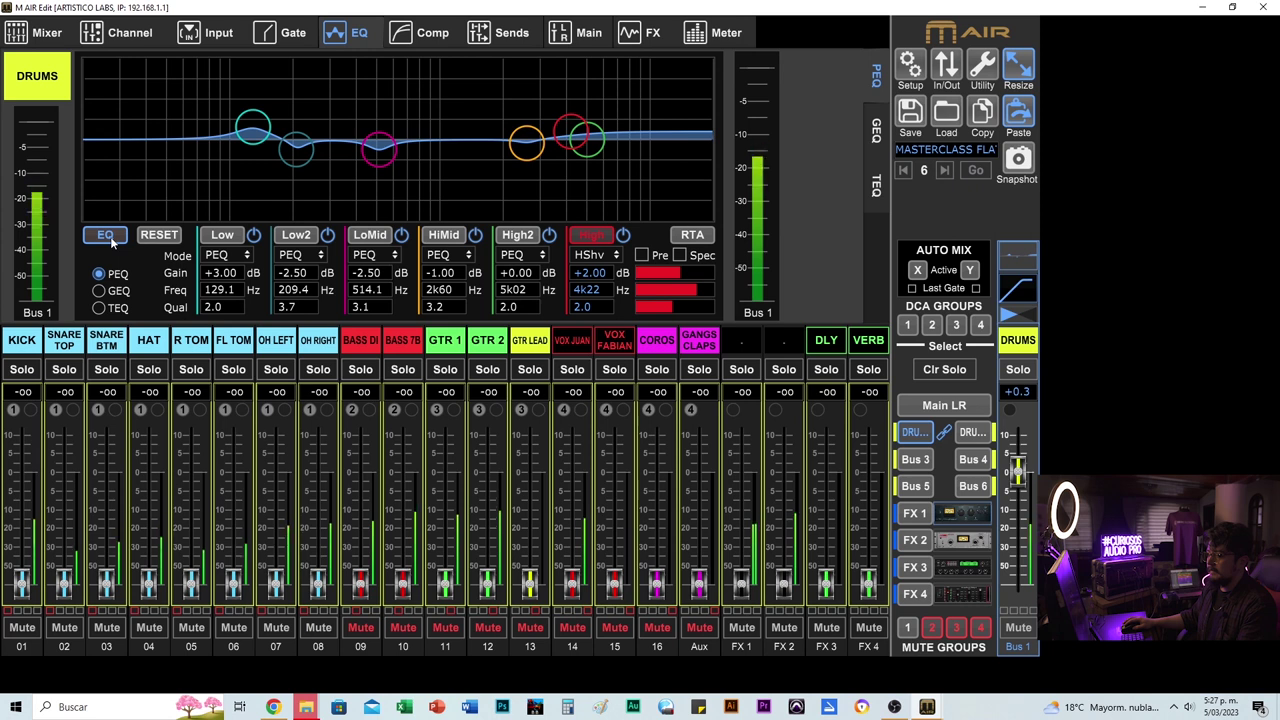
left_click(108, 236)
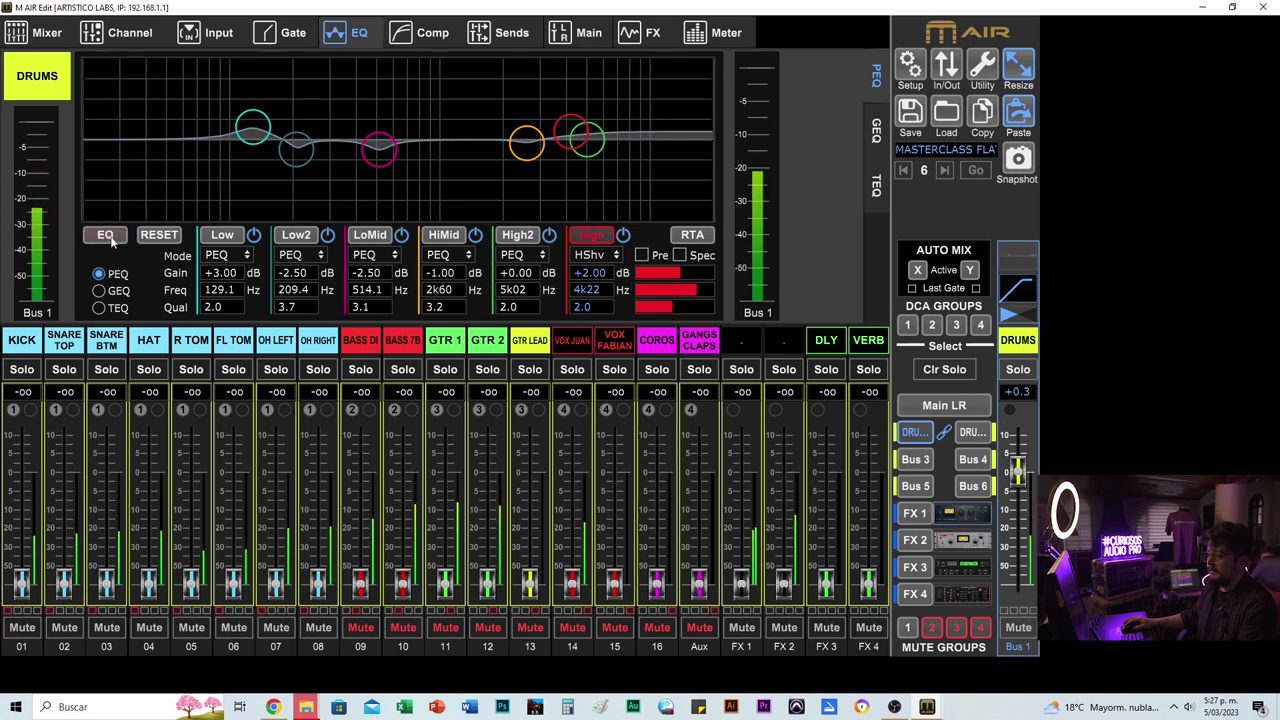
left_click(107, 236)
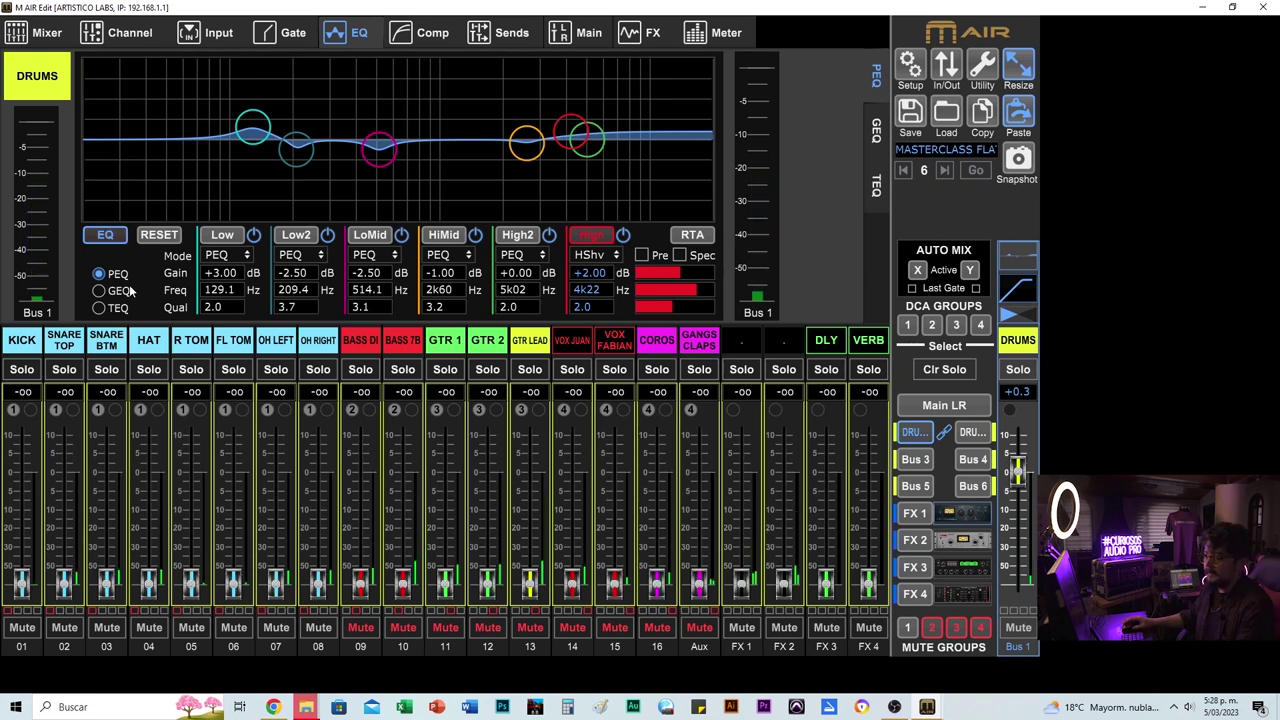
- Review the OH LEFT and OH RIGHT overheads' EQ and channel settings, including their stereo link and panning
left_click(280, 341)
left_click(318, 343)
left_click(285, 346)
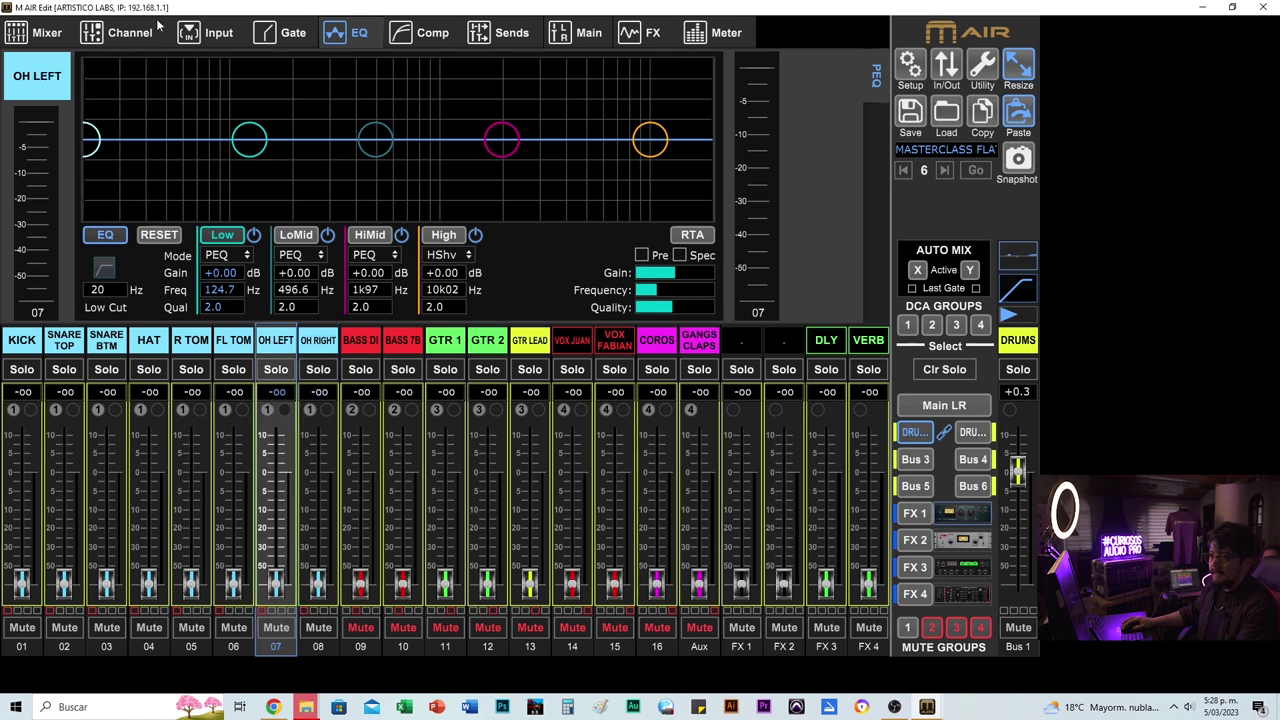
left_click(126, 35)
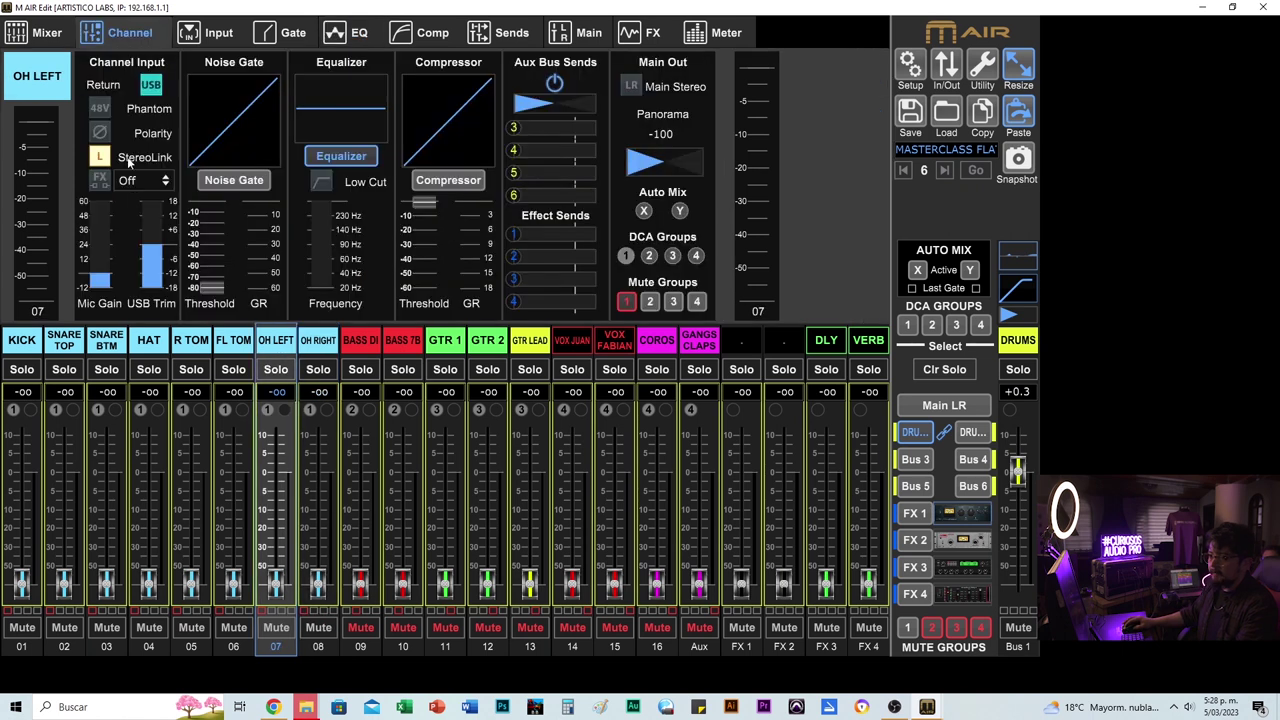
left_click(328, 345)
left_click(278, 346)
left_click(318, 343)
left_click(280, 350)
left_click(312, 350)
left_click(276, 344)
- Show the OH LEFT channel's EQ and mute channels 01 to 06 so that only the overheads play among the drums
left_click(345, 32)
left_click(236, 626)
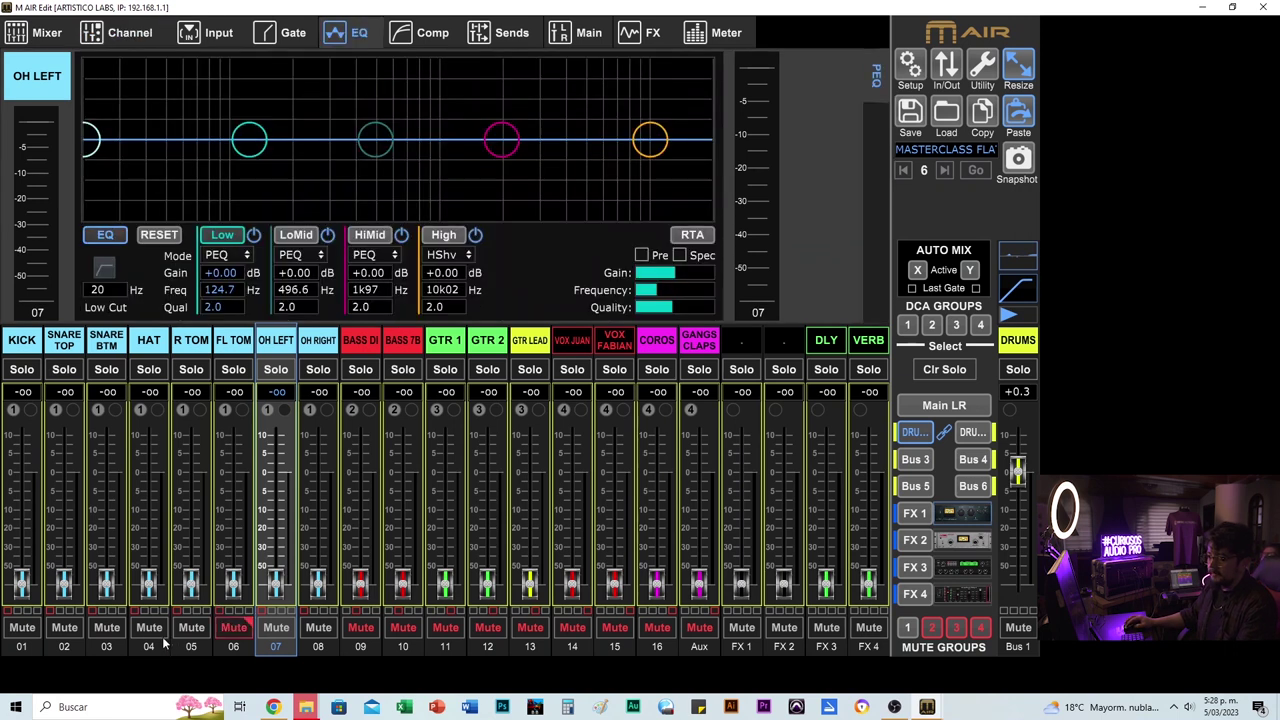
left_click(187, 628)
left_click(150, 628)
left_click(108, 628)
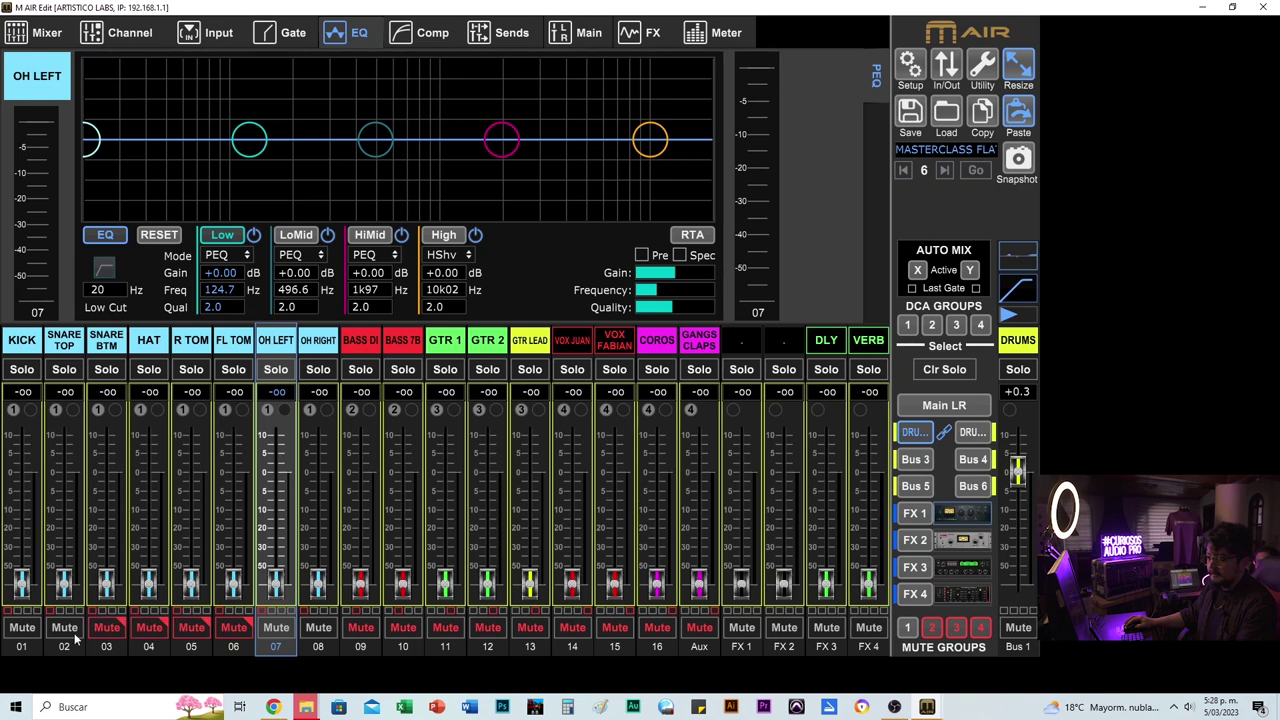
left_click(24, 630)
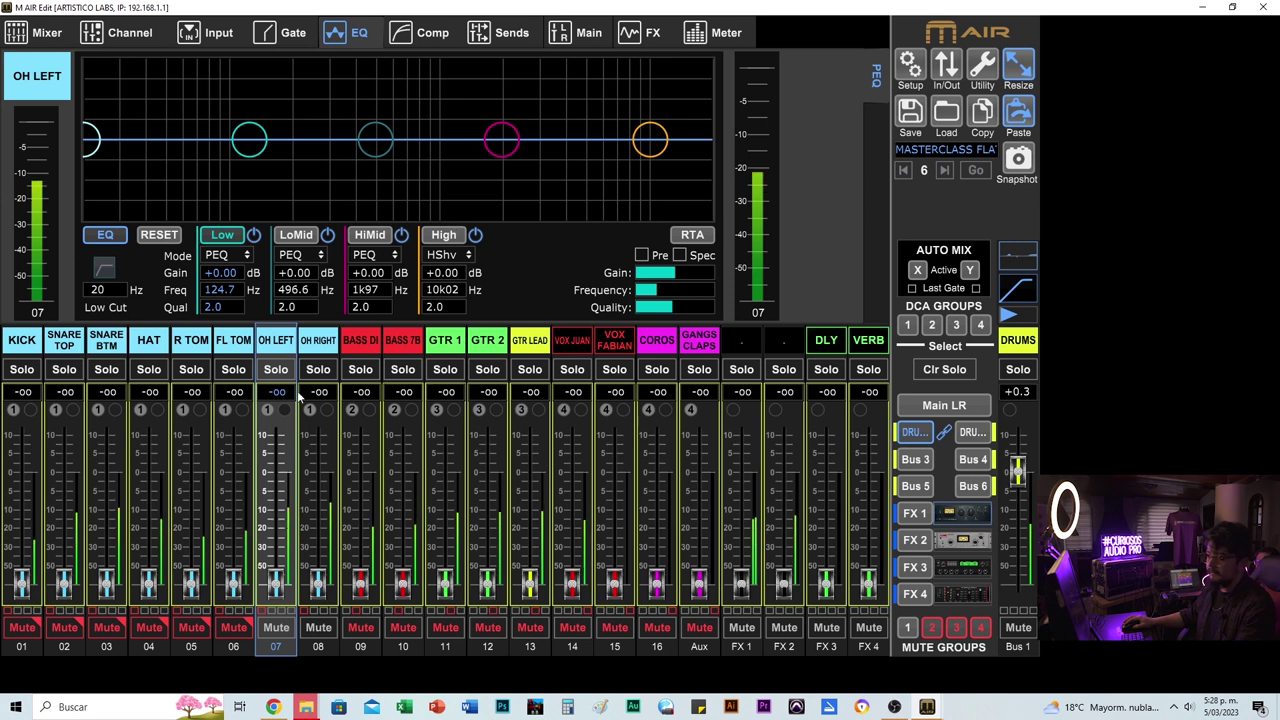
left_click(300, 345)
left_click(282, 345)
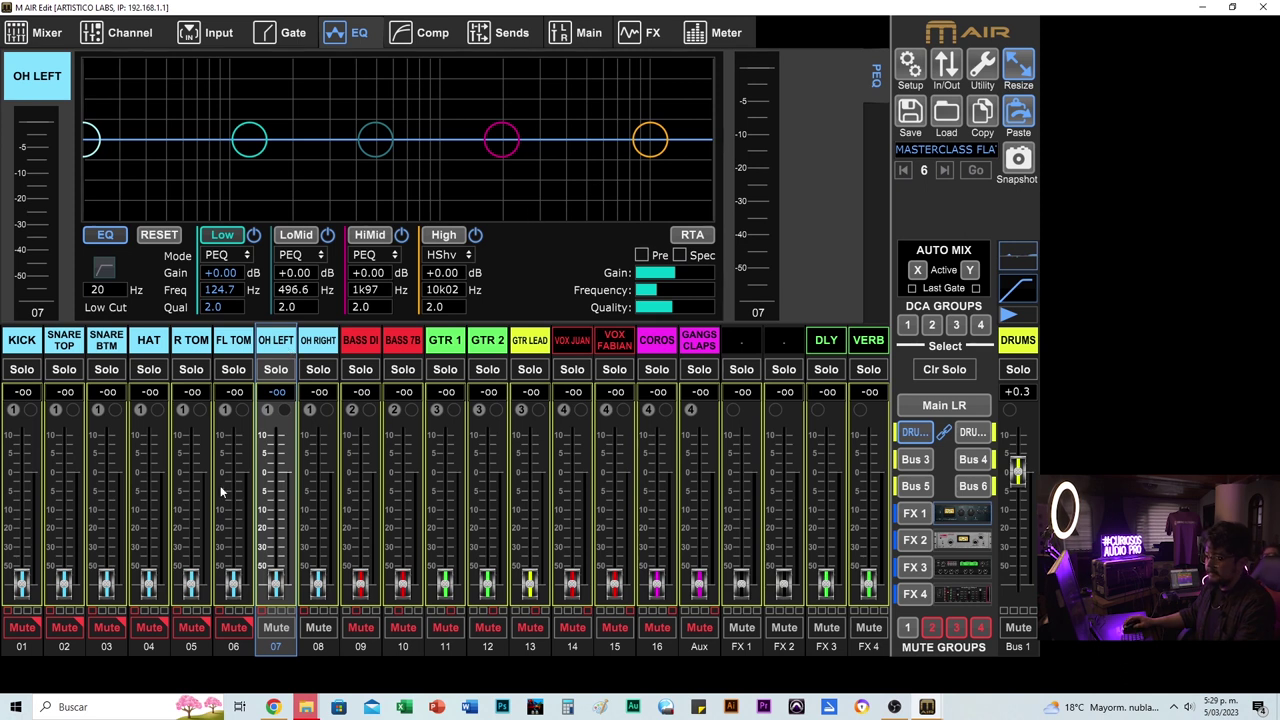
- Unmute R TOM and FL TOM and compare their EQ, polarity and panning settings
left_click(240, 343)
left_click(196, 341)
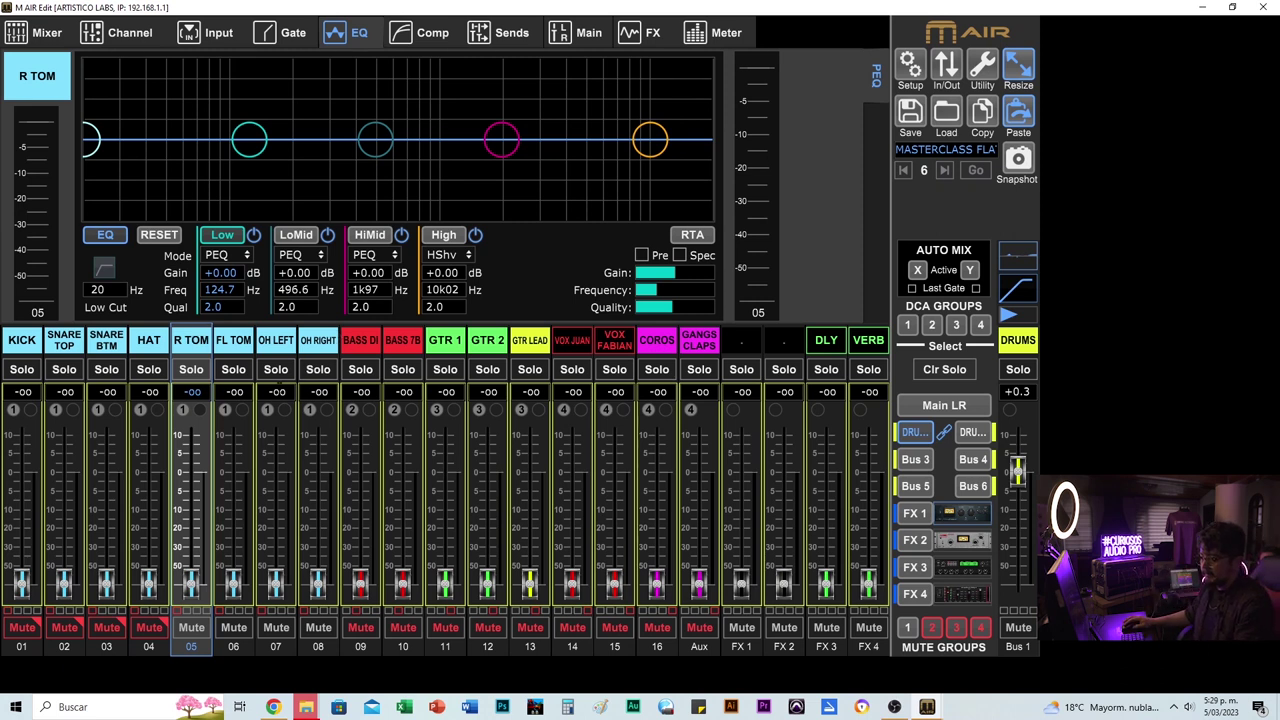
left_click(233, 340)
left_click(191, 340)
left_click(132, 33)
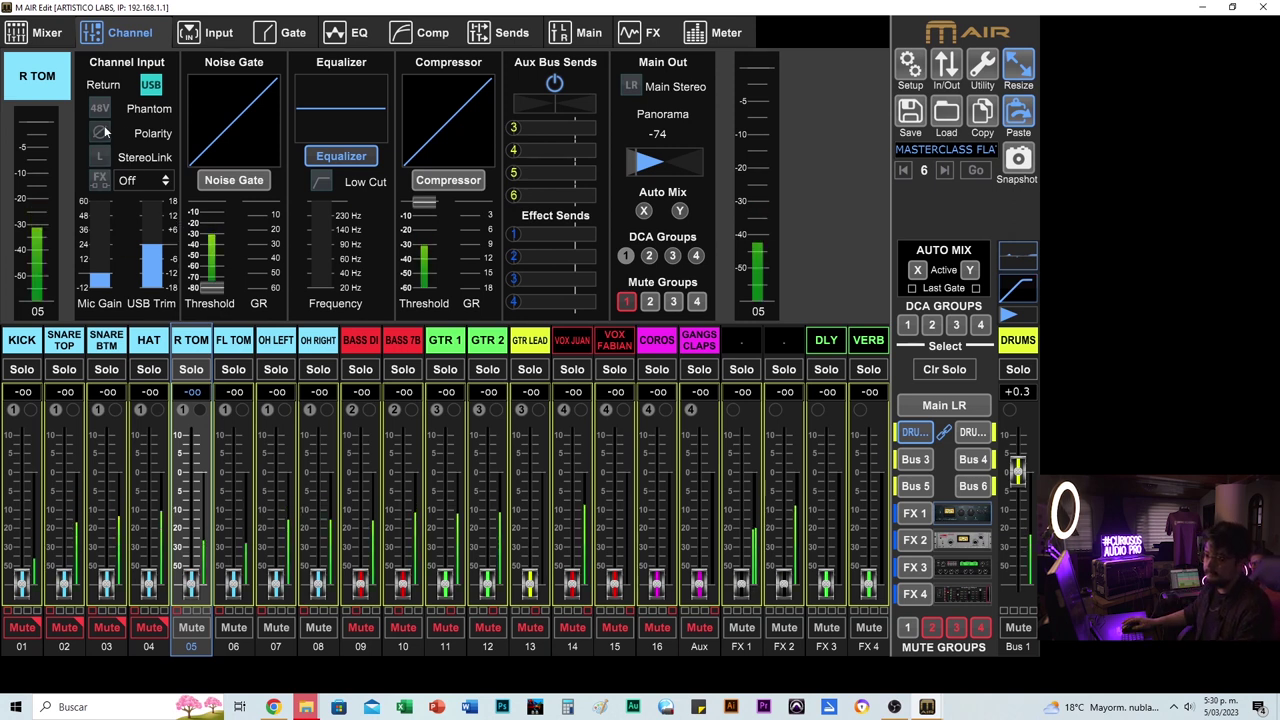
left_click(228, 341)
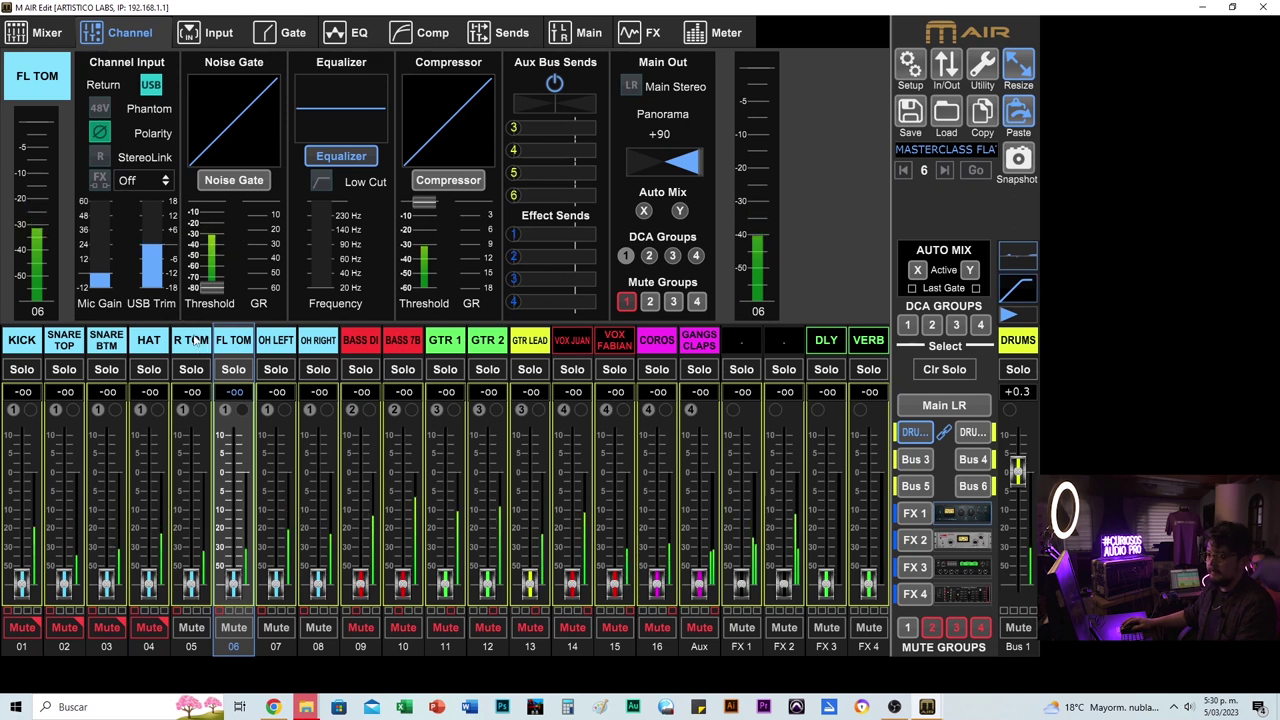
left_click(189, 340)
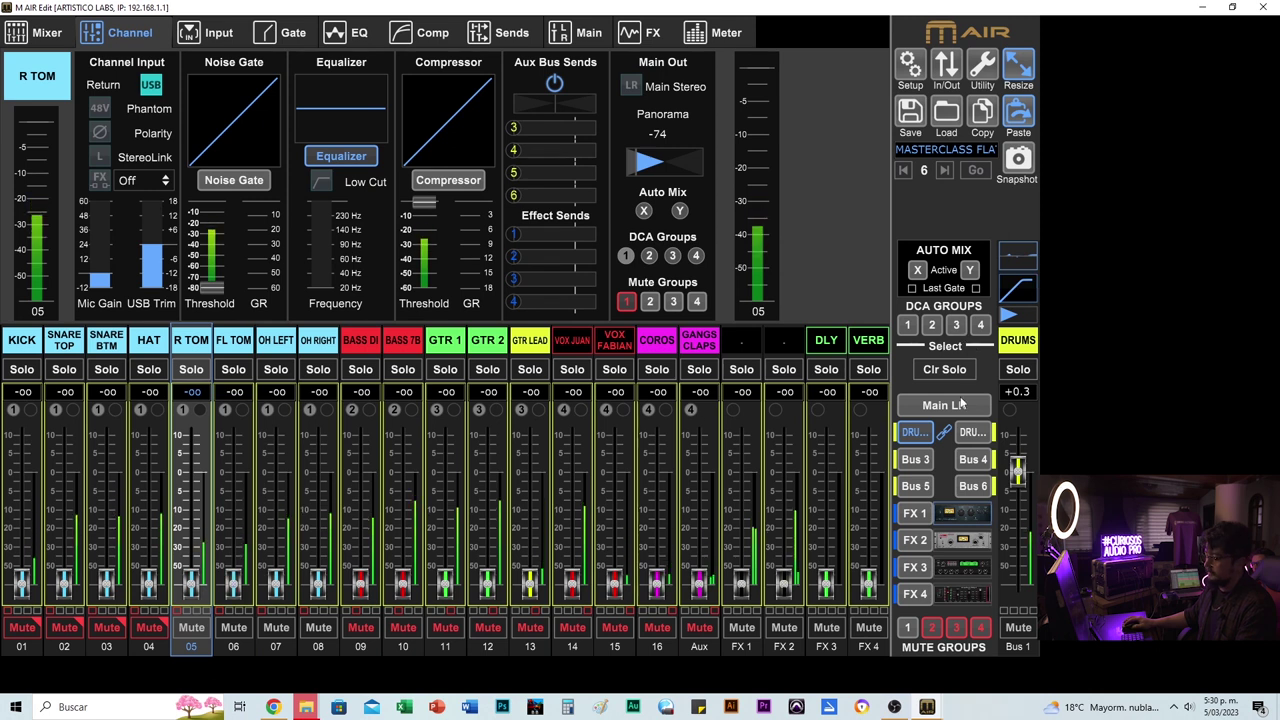
- Raise R TOM to -4.9 dB and FL TOM to -4.7 dB in the Main LR mix, and toggle their stereo link and polarity
left_click_drag(193, 510, 197, 492)
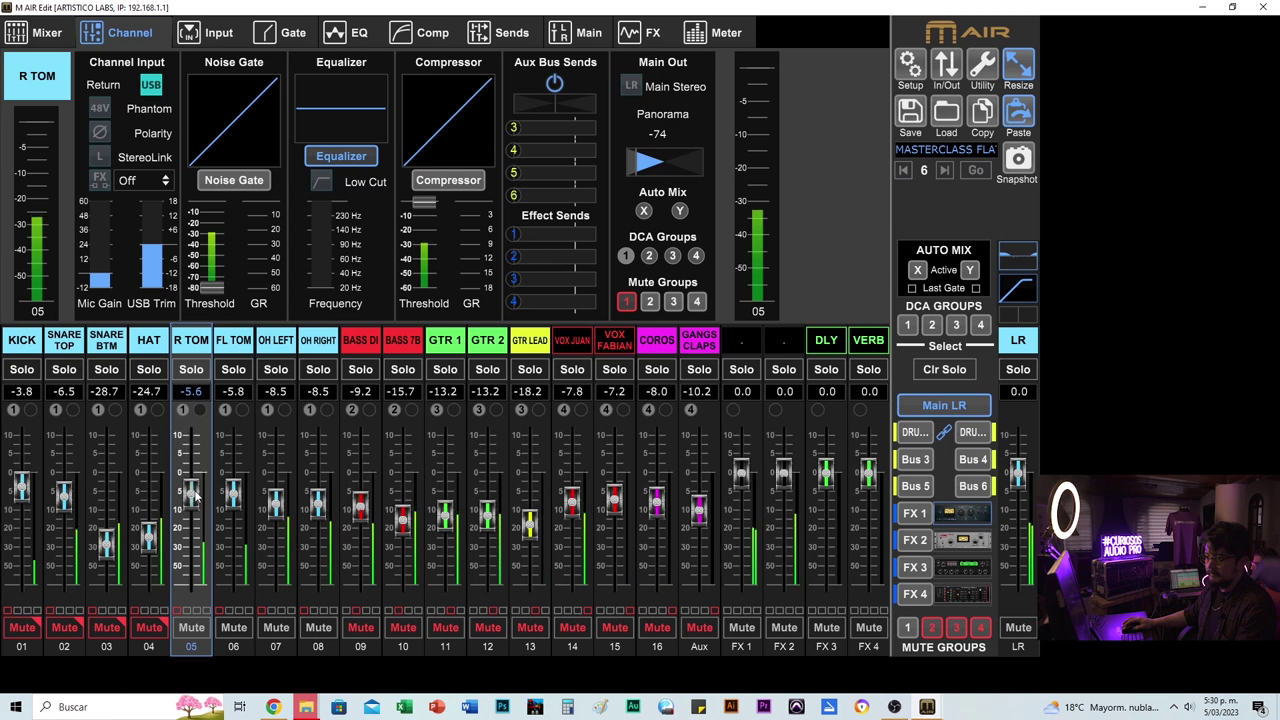
left_click(100, 157)
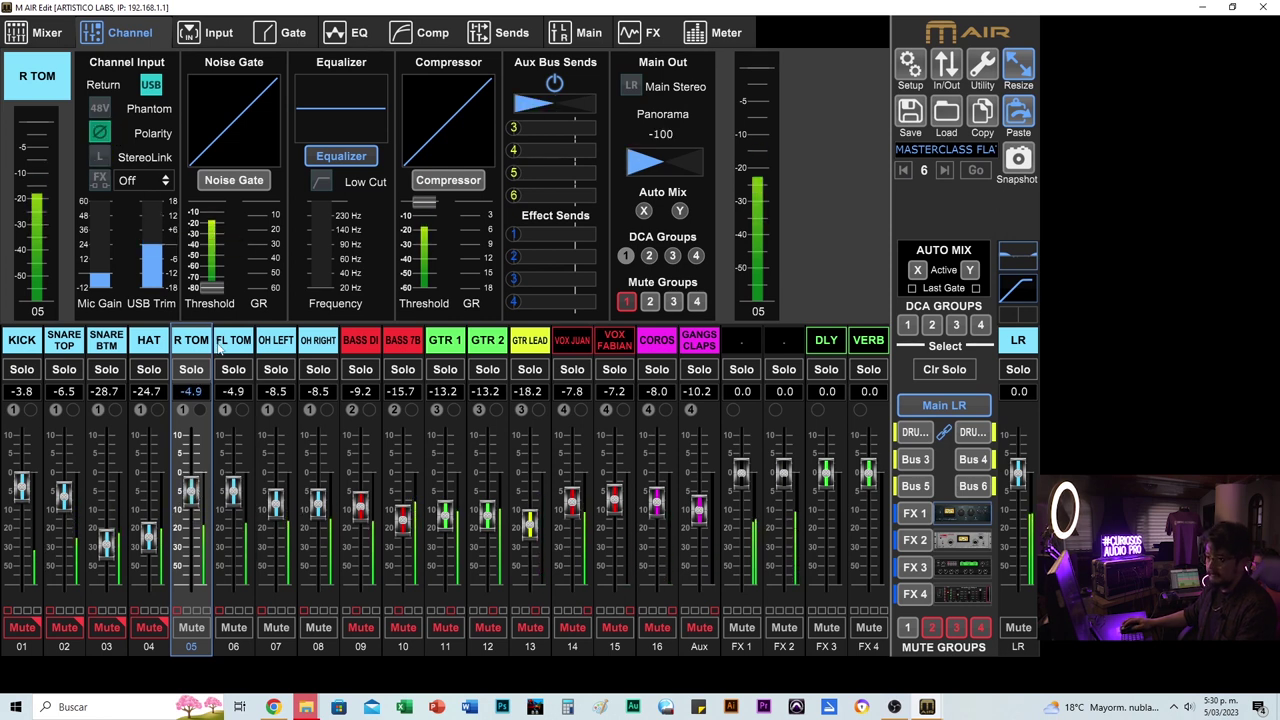
left_click(100, 156)
left_click(100, 132)
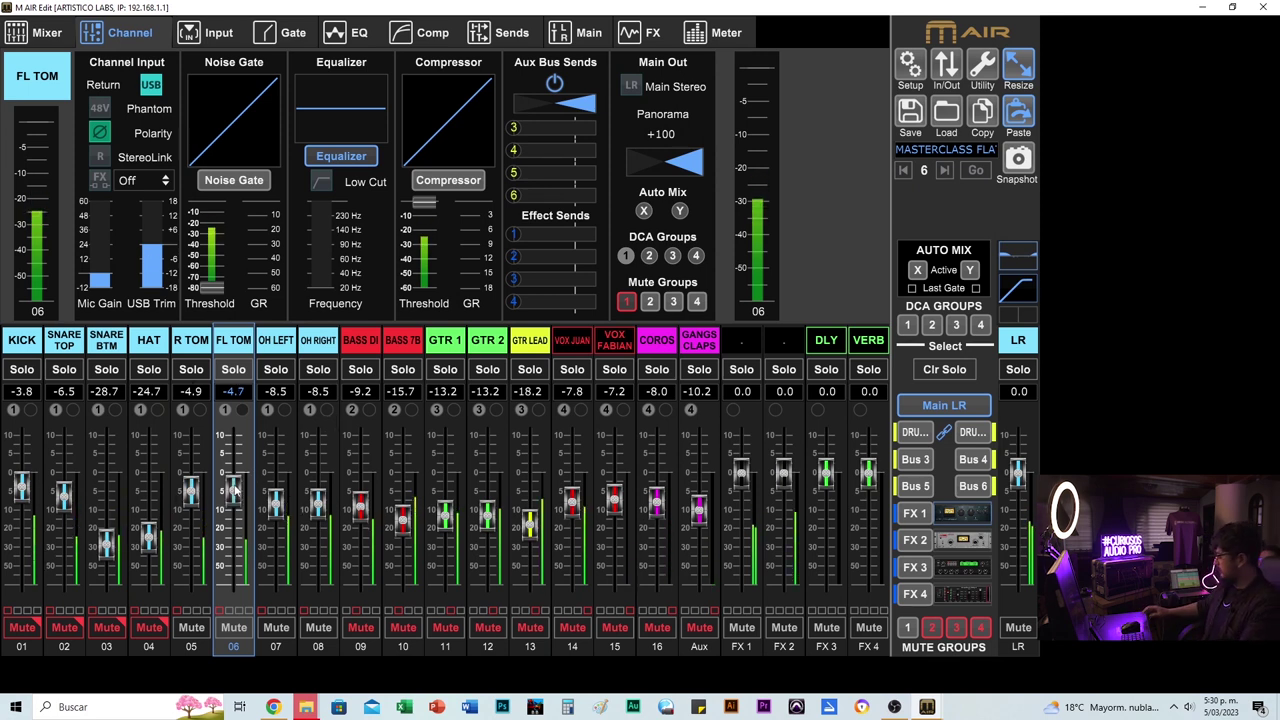
left_click(101, 133)
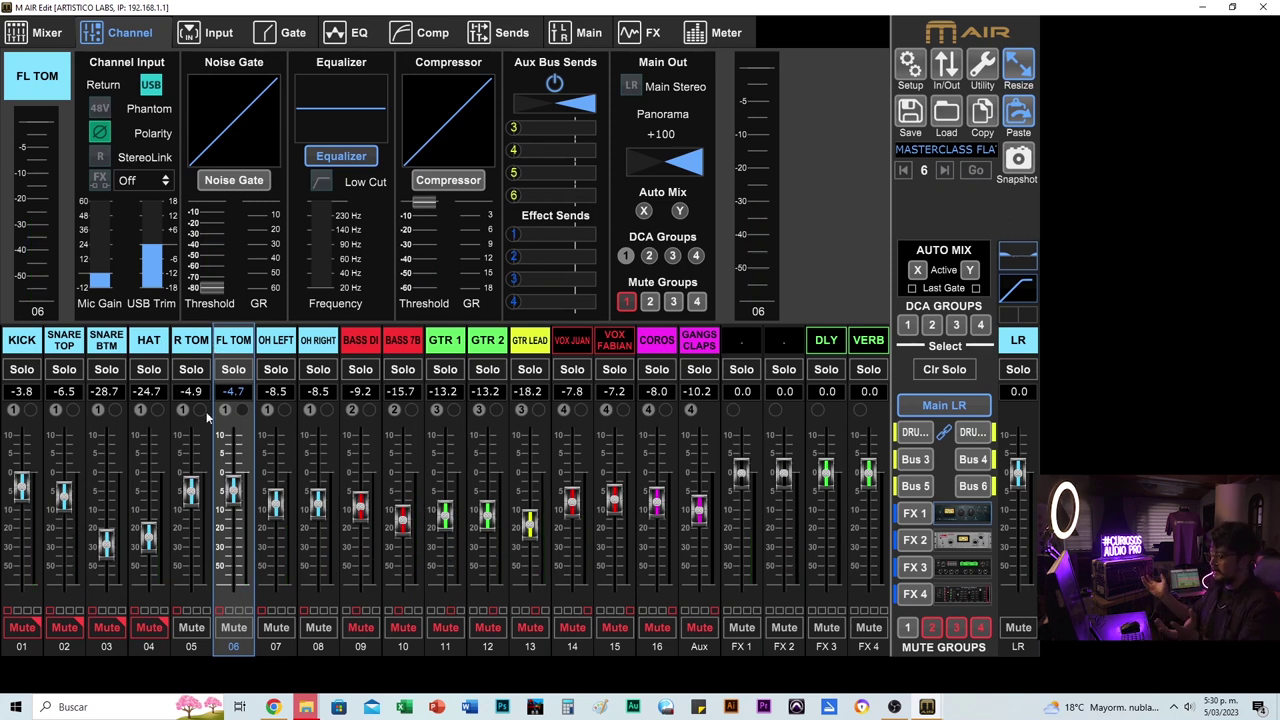
- Check R TOM and FL TOM separately against the overheads, muting the other tom and switching the polarity inversion of each
left_click(196, 342)
left_click(250, 342)
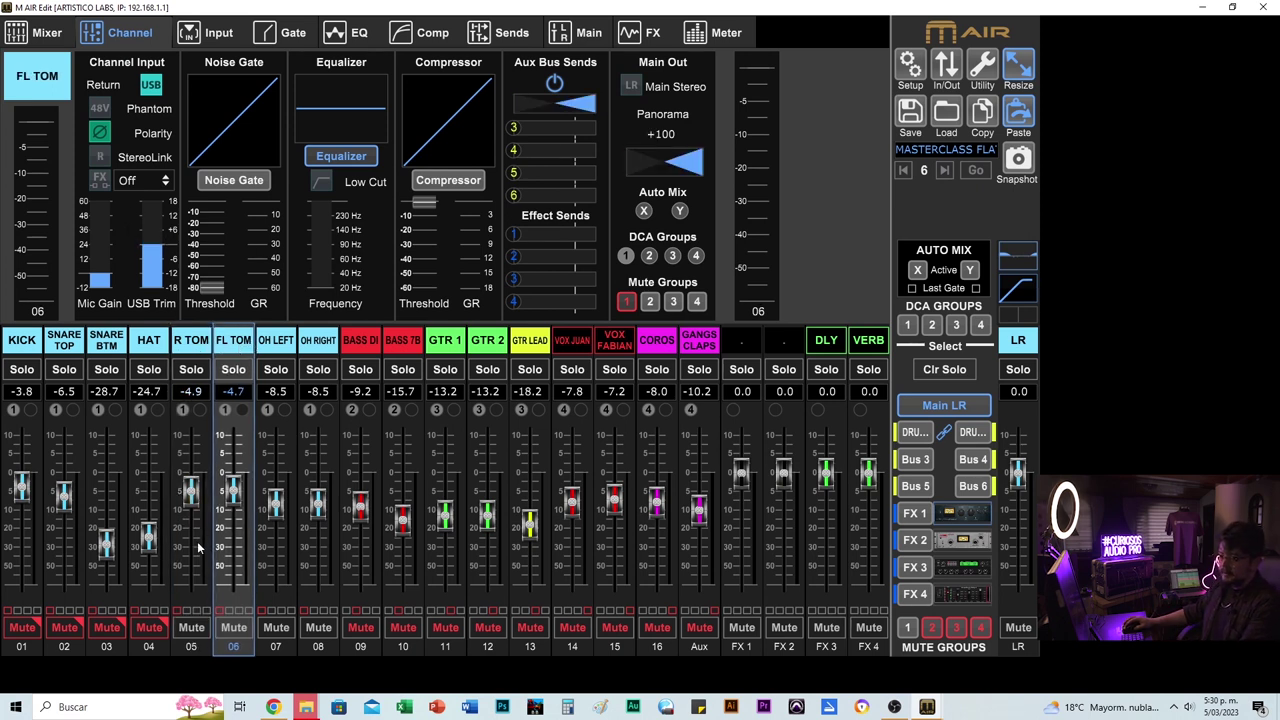
left_click(195, 342)
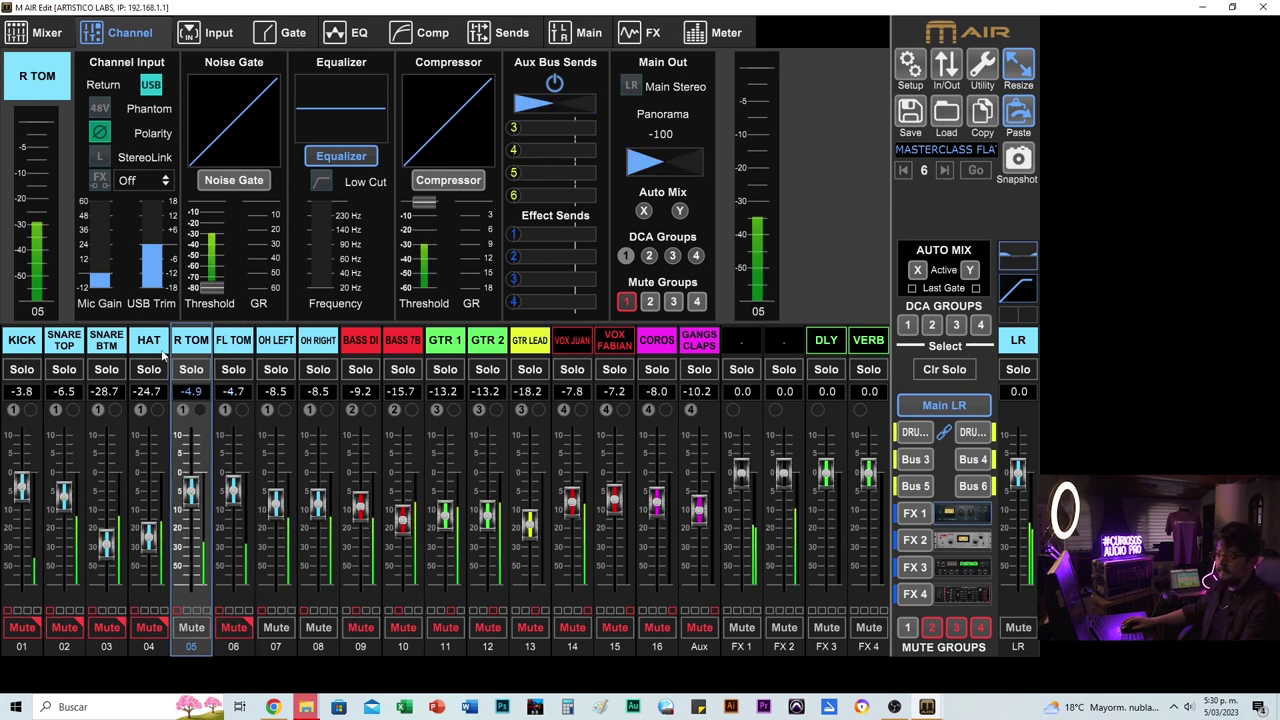
left_click(100, 134)
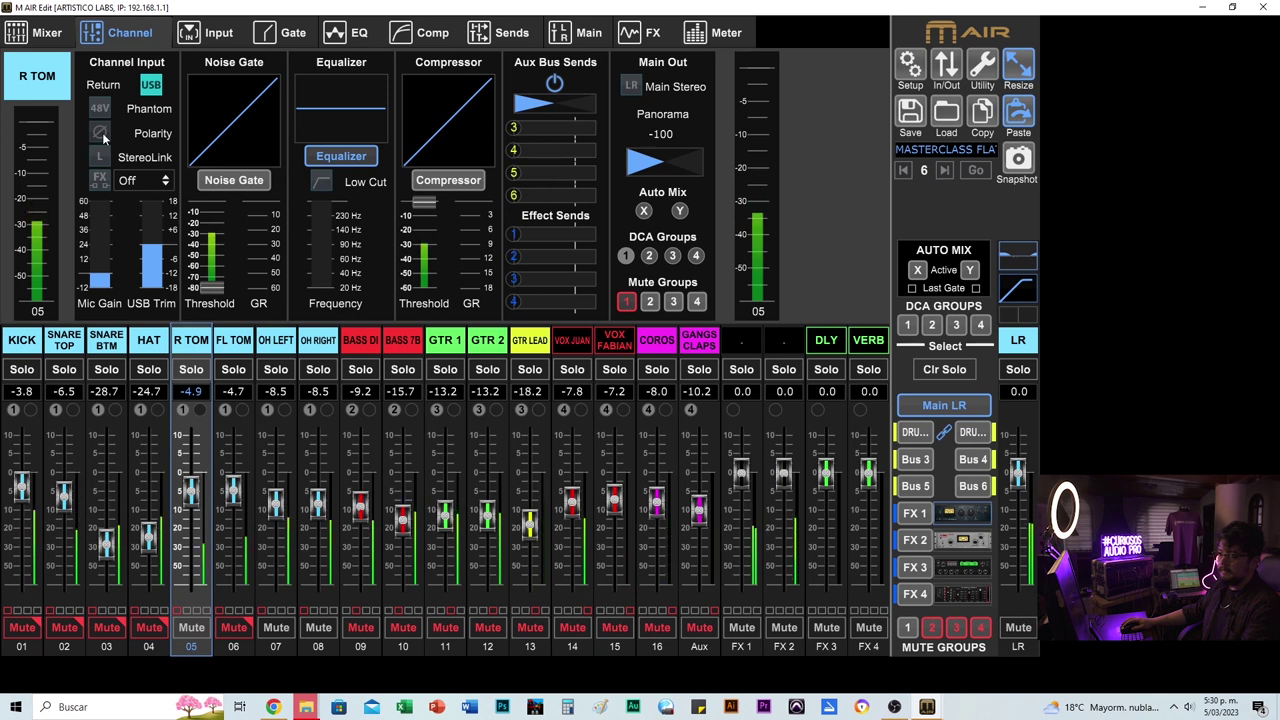
left_click(216, 630)
left_click(212, 628)
left_click(222, 640)
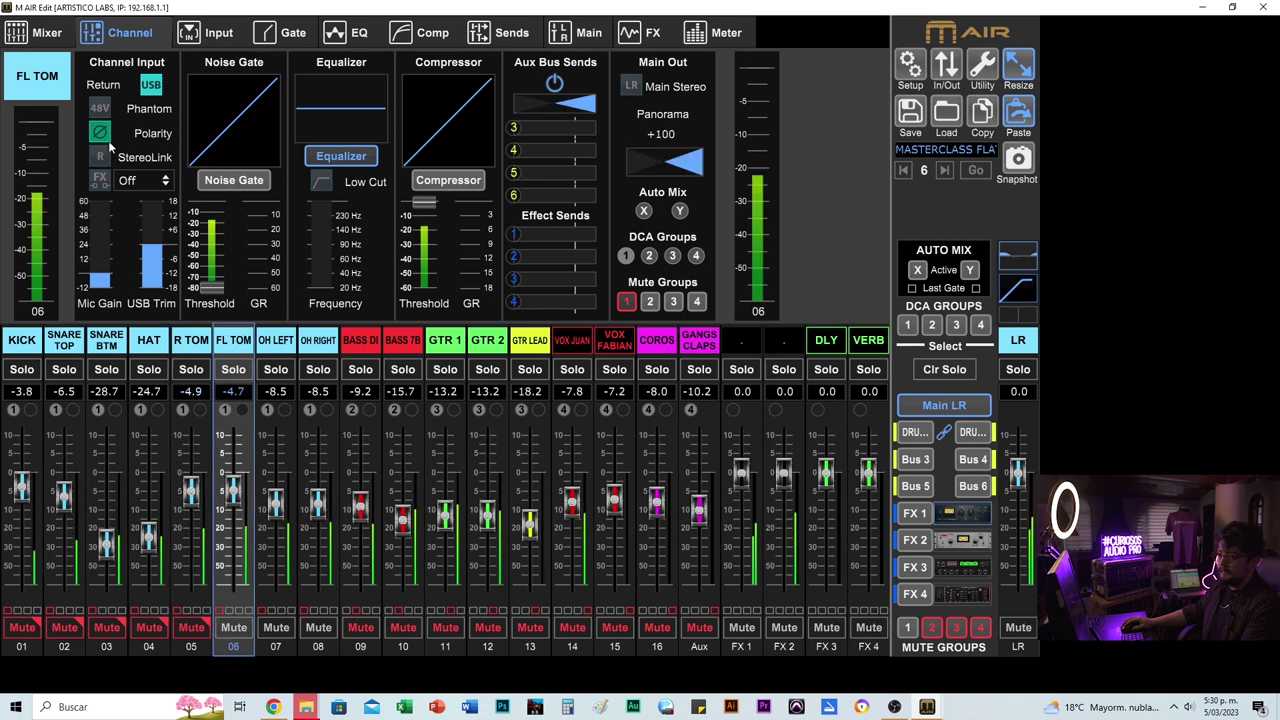
left_click(100, 133)
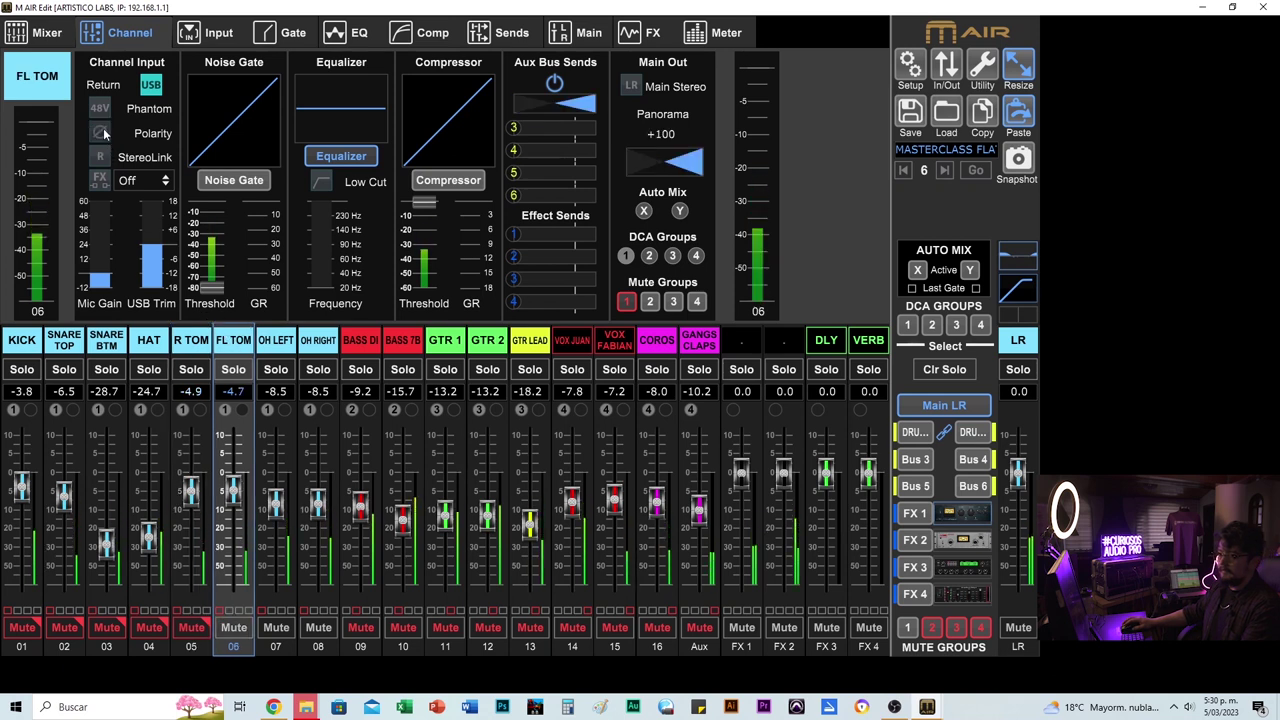
left_click(100, 133)
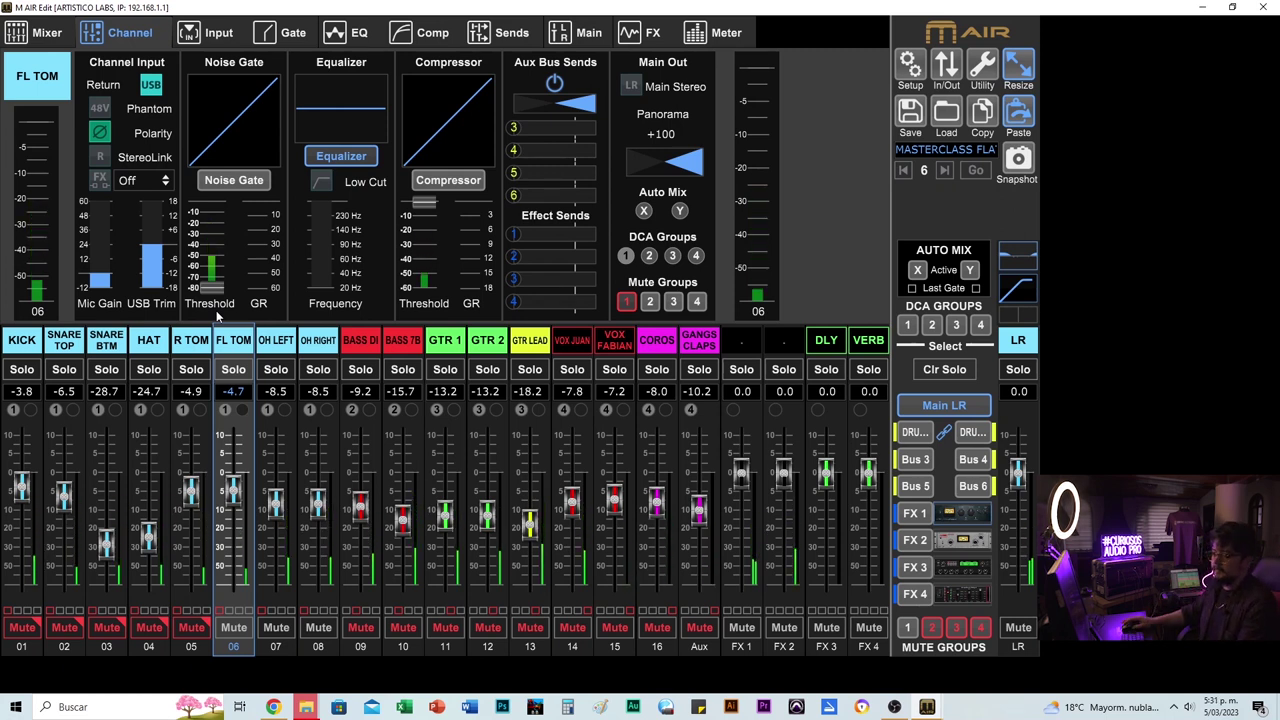
- Unmute drum channels 01 to 05 and lower the Main LR faders to -8.2 dB for R TOM and -7.8 dB for FL TOM
left_click(195, 628)
left_click(153, 627)
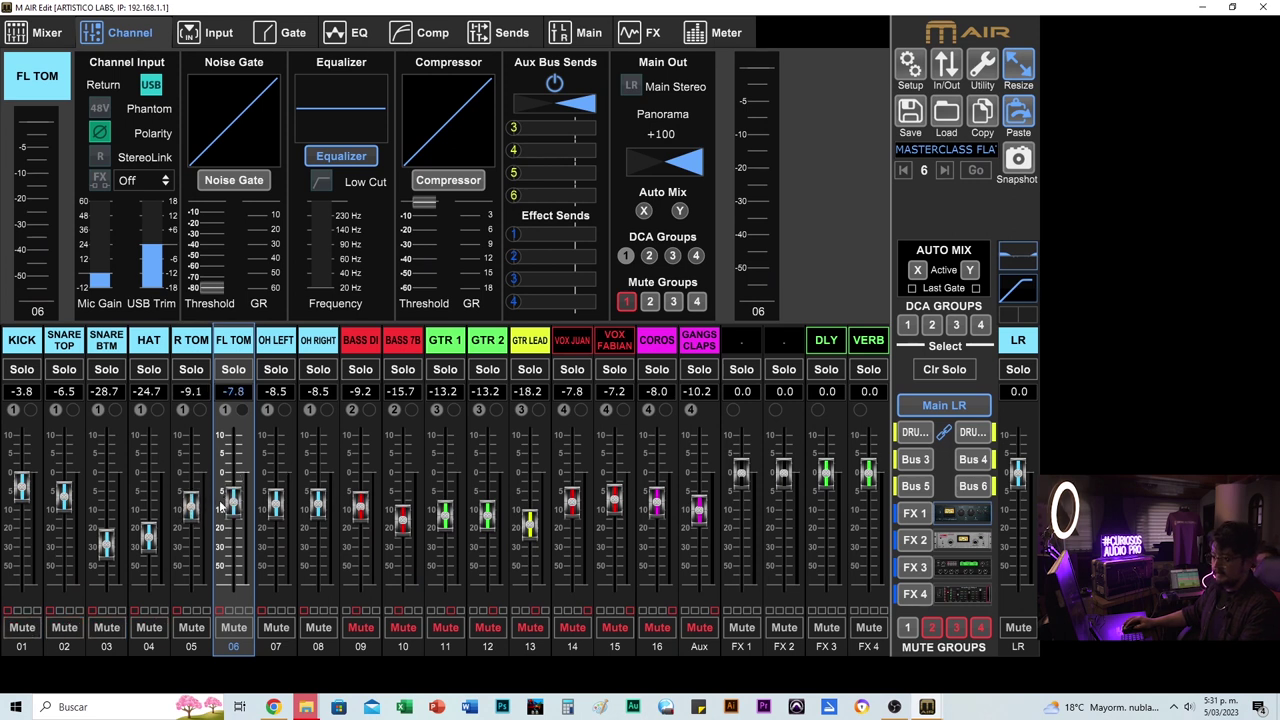
- Bring up the OH LEFT EQ again and mute the KICK through FL TOM channels to isolate the overheads
left_click(287, 343)
left_click(352, 33)
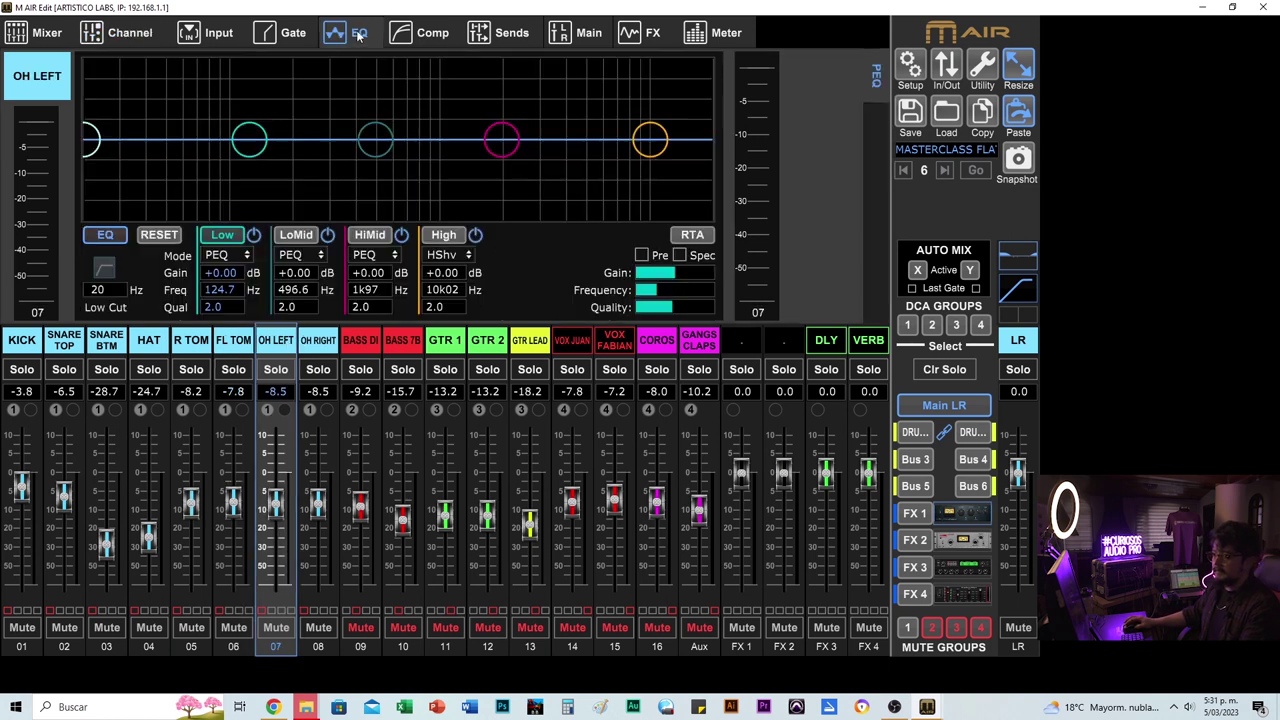
left_click(58, 632)
left_click(30, 628)
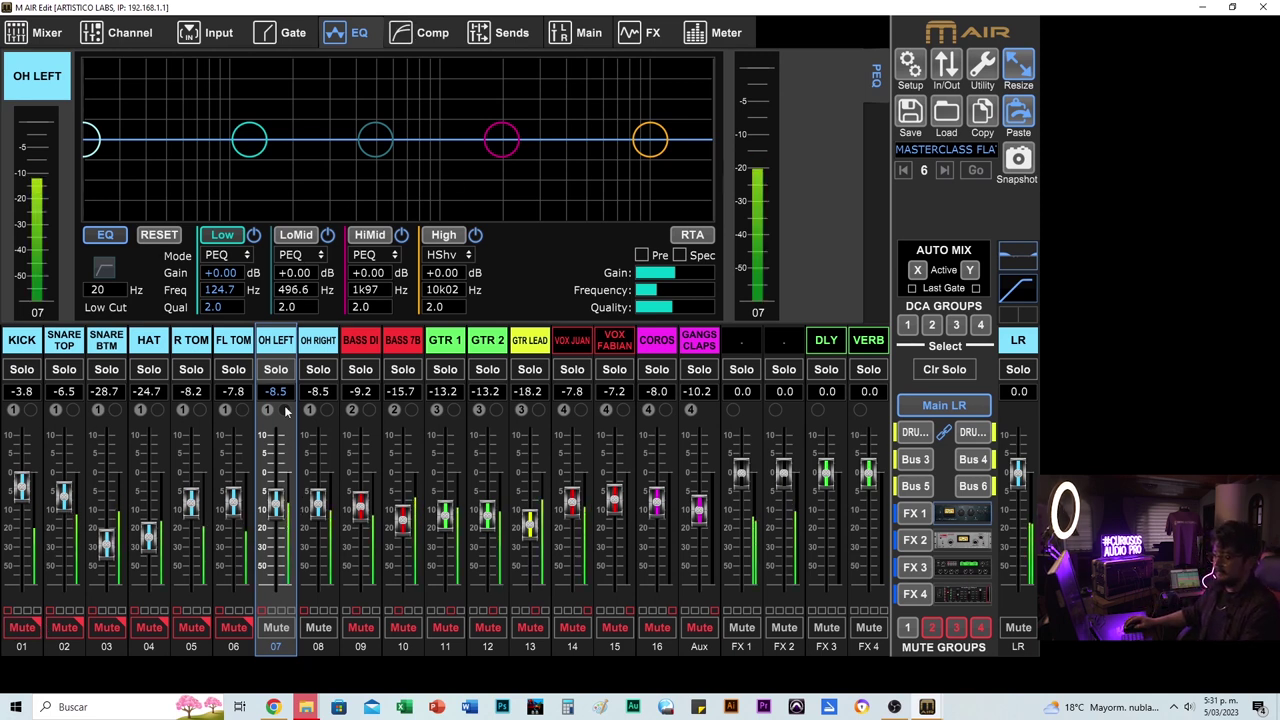
- On the OH LEFT EQ, set HiMid to -3.00 dB at 4k08 and the High shelf to -3.00 dB at 5k38
left_click_drag(501, 139, 568, 150)
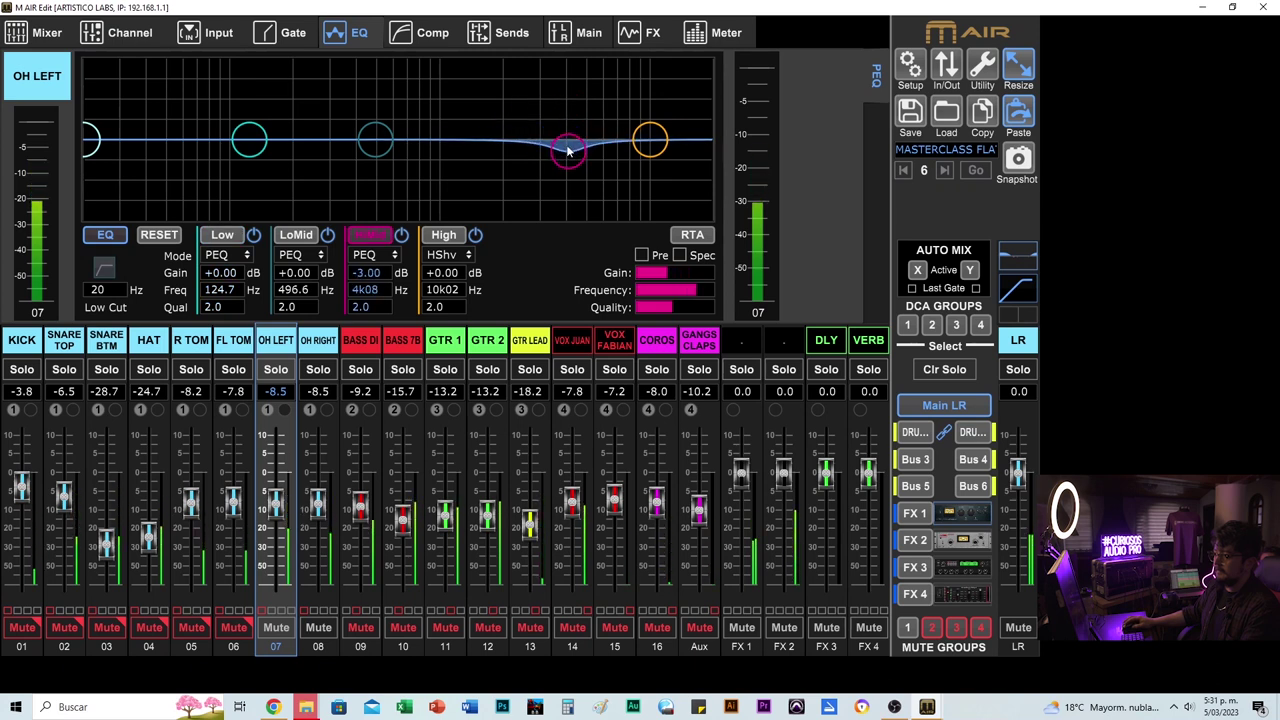
left_click_drag(652, 141, 593, 150)
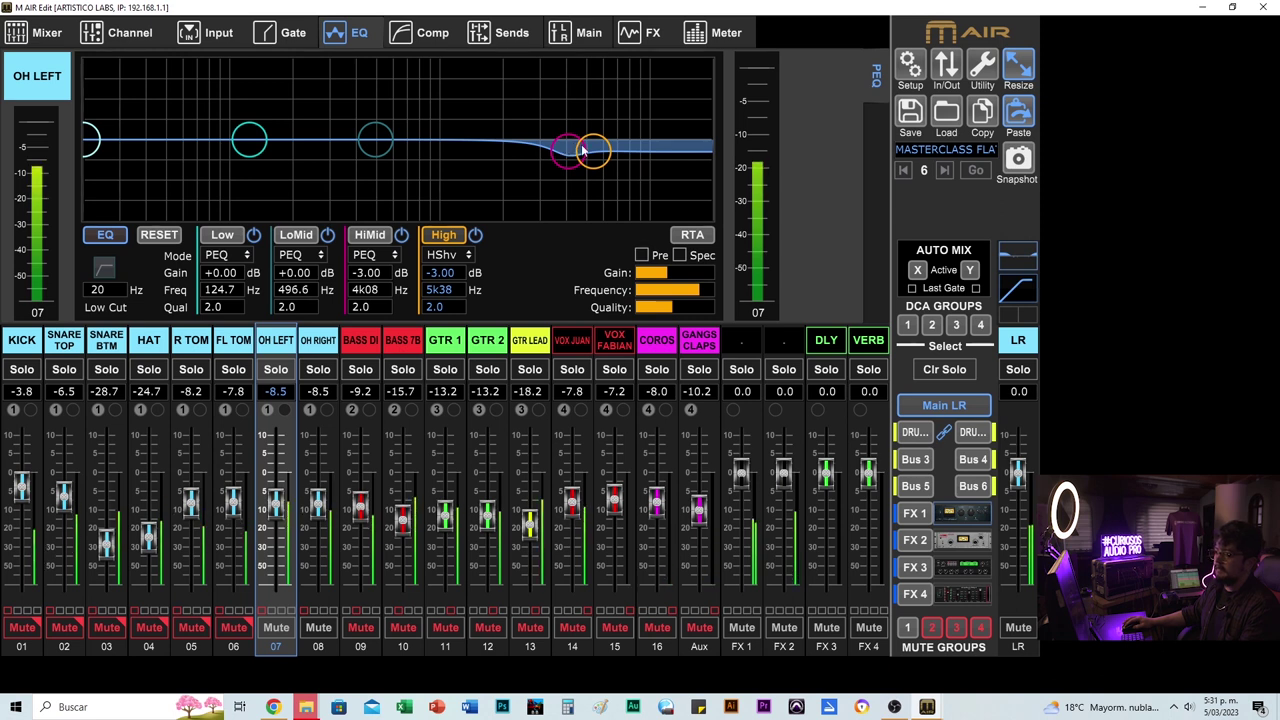
- On the OH LEFT EQ, set LoMid to -4.00 dB at 317.0 Hz, quality 2.8, and Low to -2.00 dB at 202.3 Hz
left_click_drag(375, 140, 337, 166)
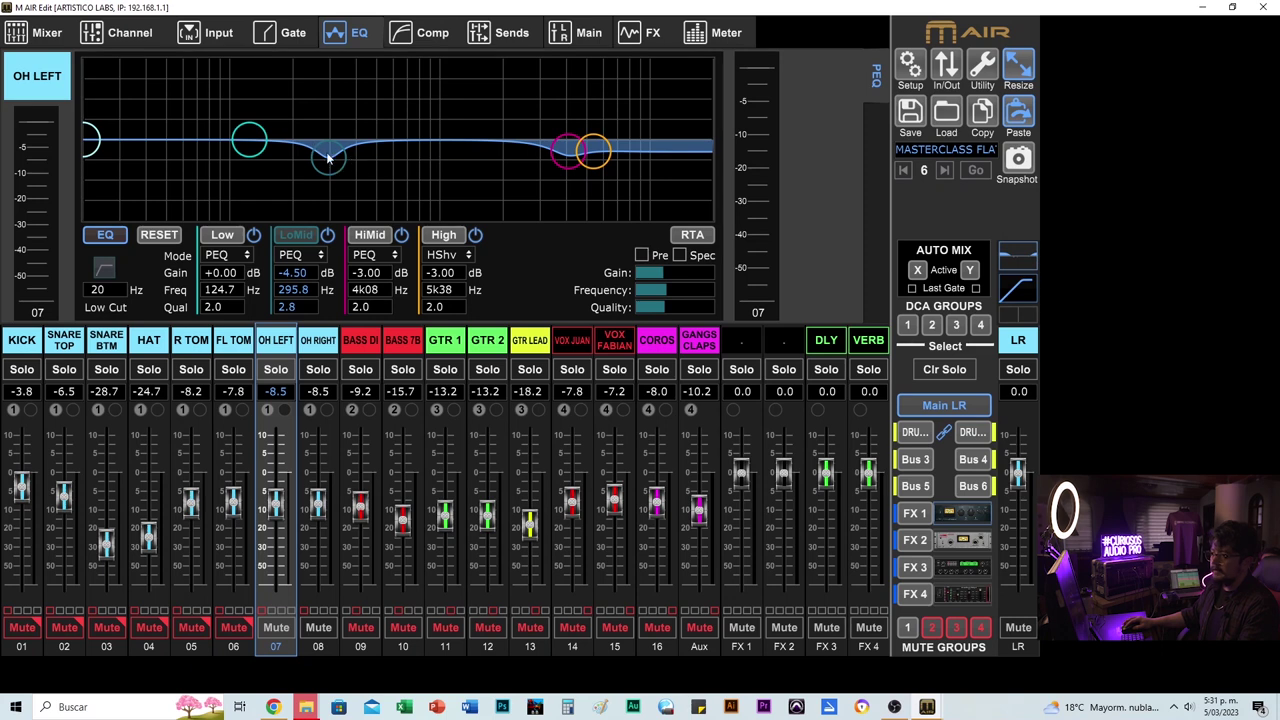
left_click_drag(328, 157, 336, 145)
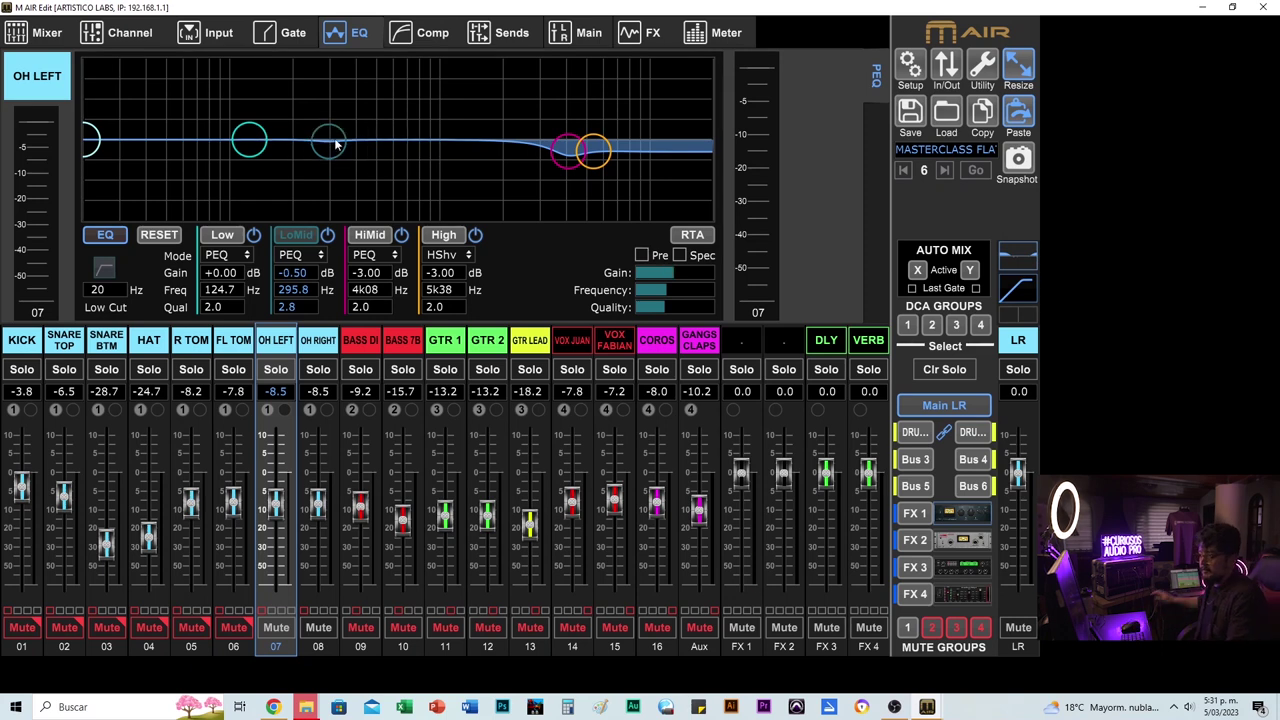
mouse_move(336, 145)
left_mouse_down()
mouse_move(323, 115)
mouse_move(328, 167)
left_mouse_up()
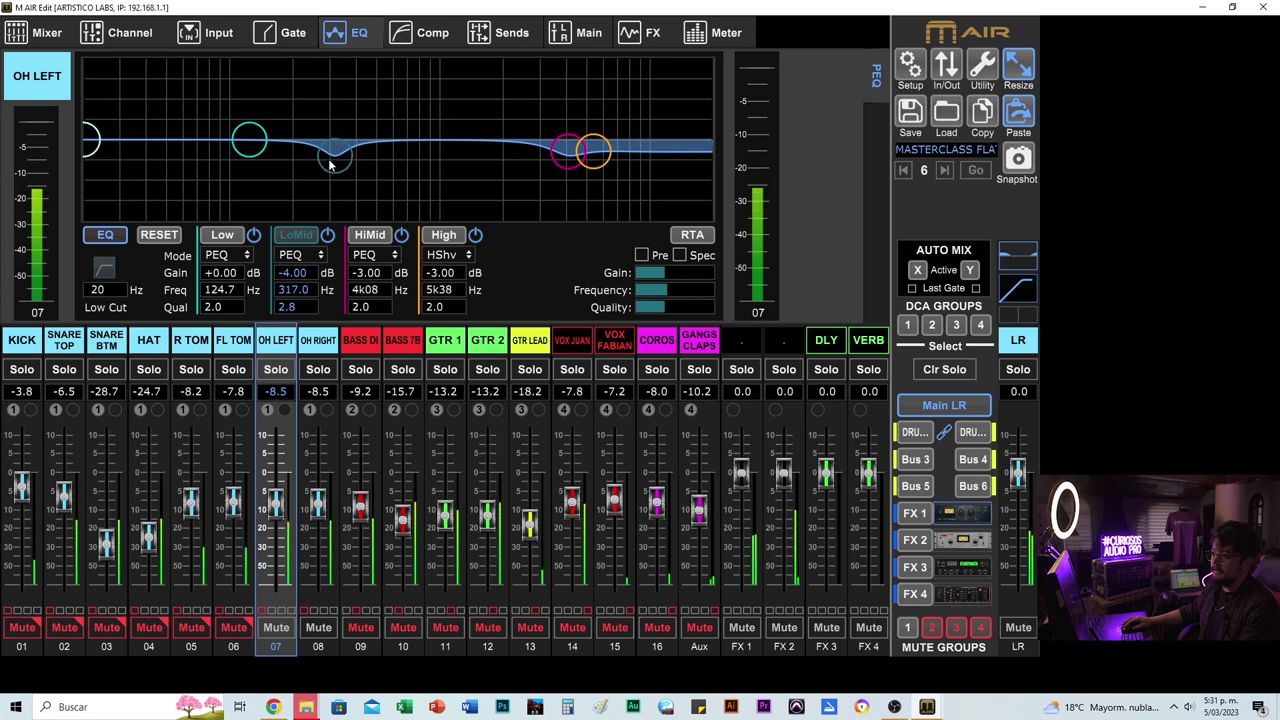
left_click_drag(258, 146, 296, 148)
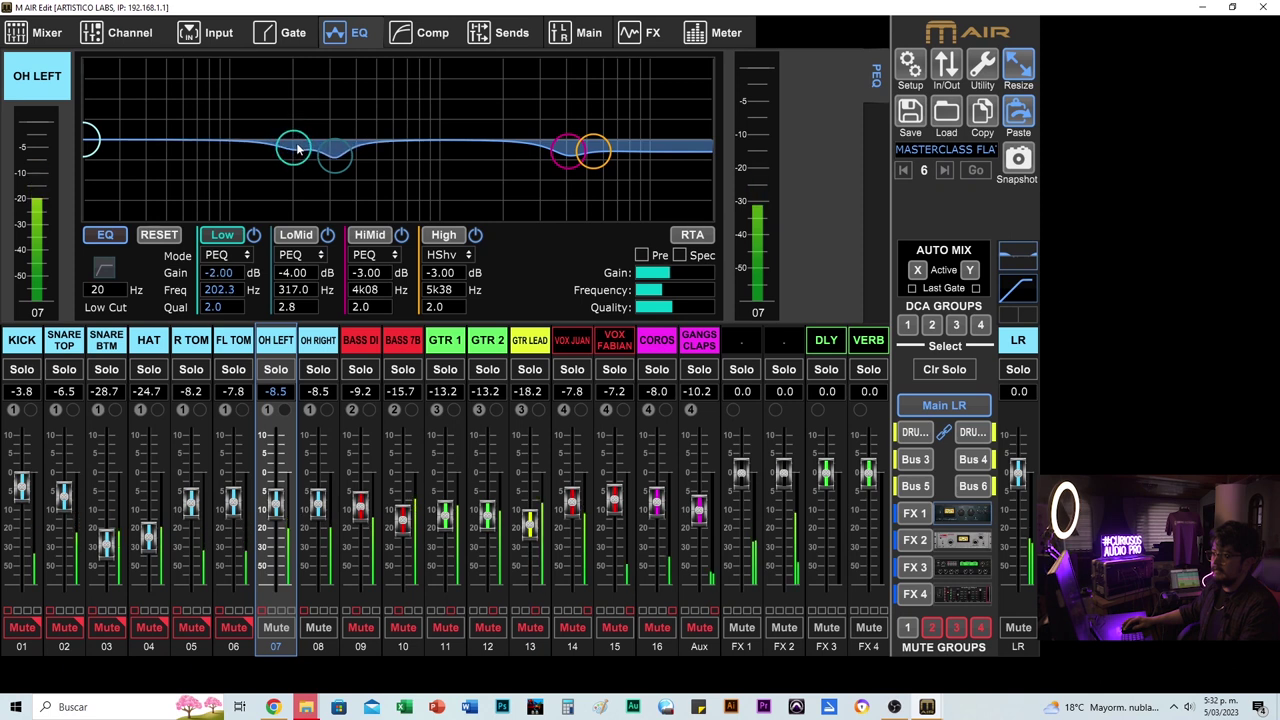
- Add a 124 Hz low cut to the OH LEFT EQ and compare it with the VOX JUAN EQ
left_click(87, 148)
left_click_drag(86, 150, 250, 150)
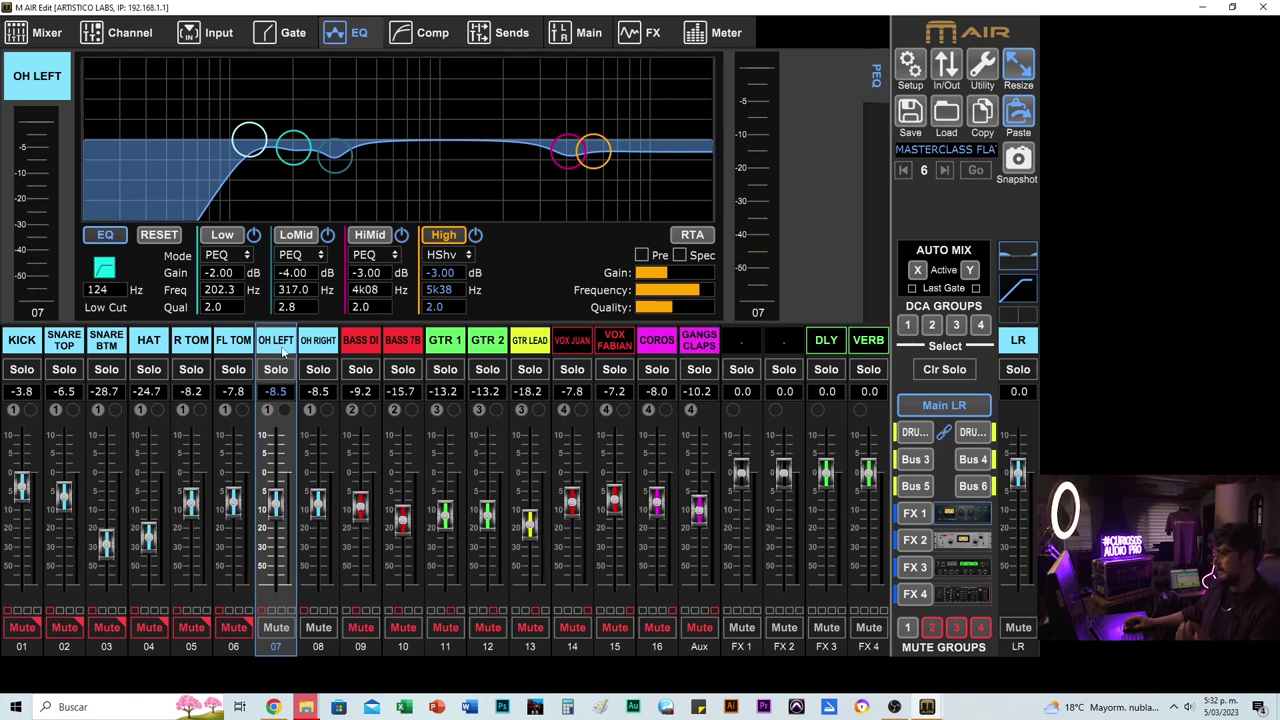
left_click(571, 343)
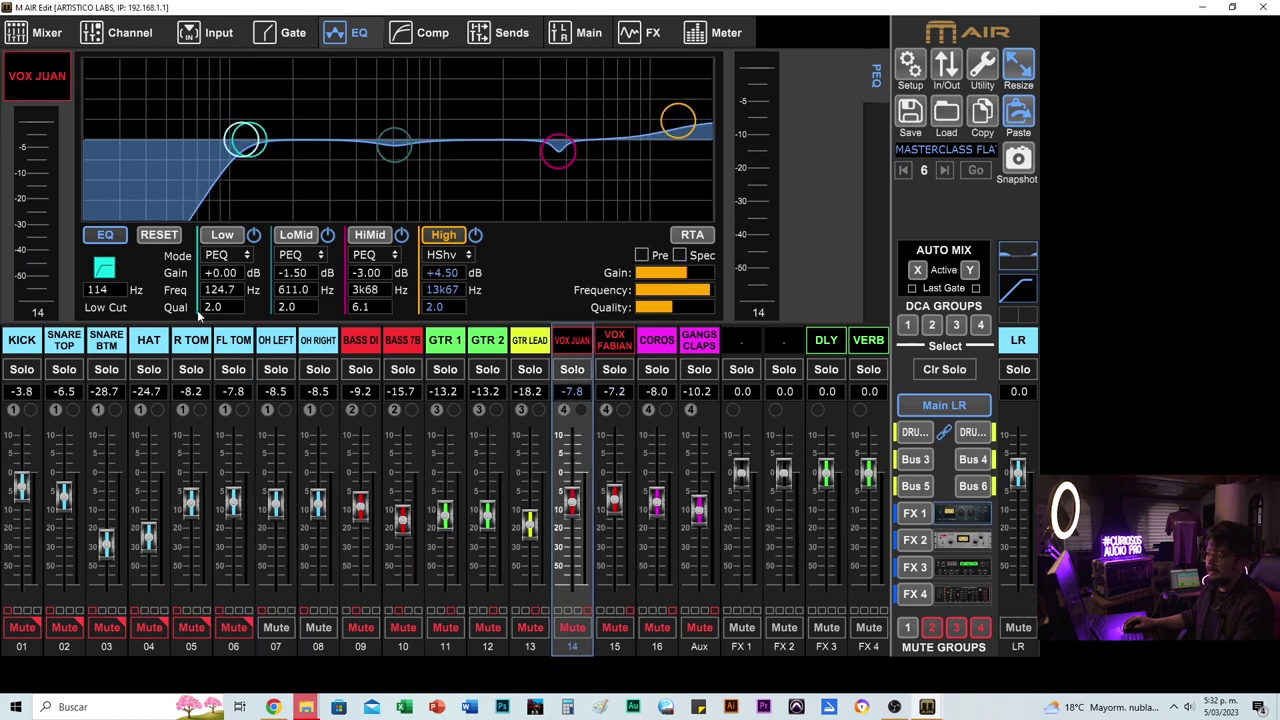
left_click(280, 343)
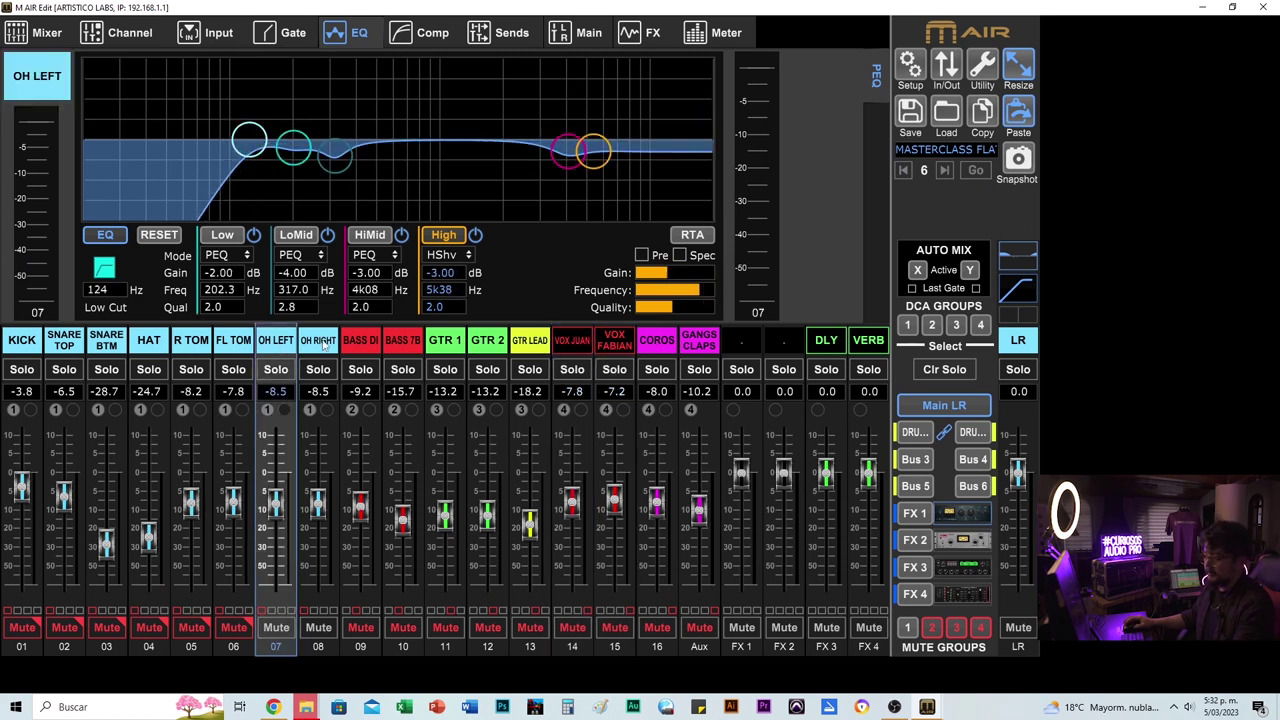
- Set the OH LEFT compressor's side-chain filter to type LC12 at 4k08 Hz
left_click(424, 36)
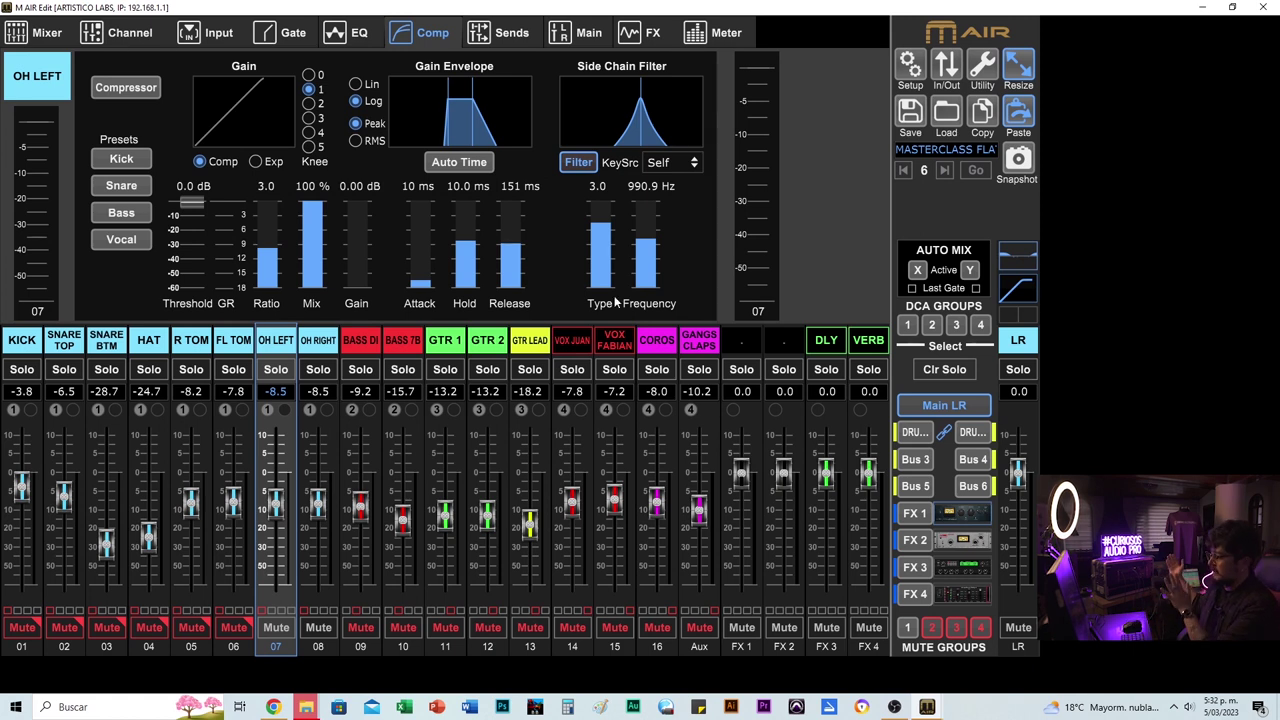
mouse_move(601, 237)
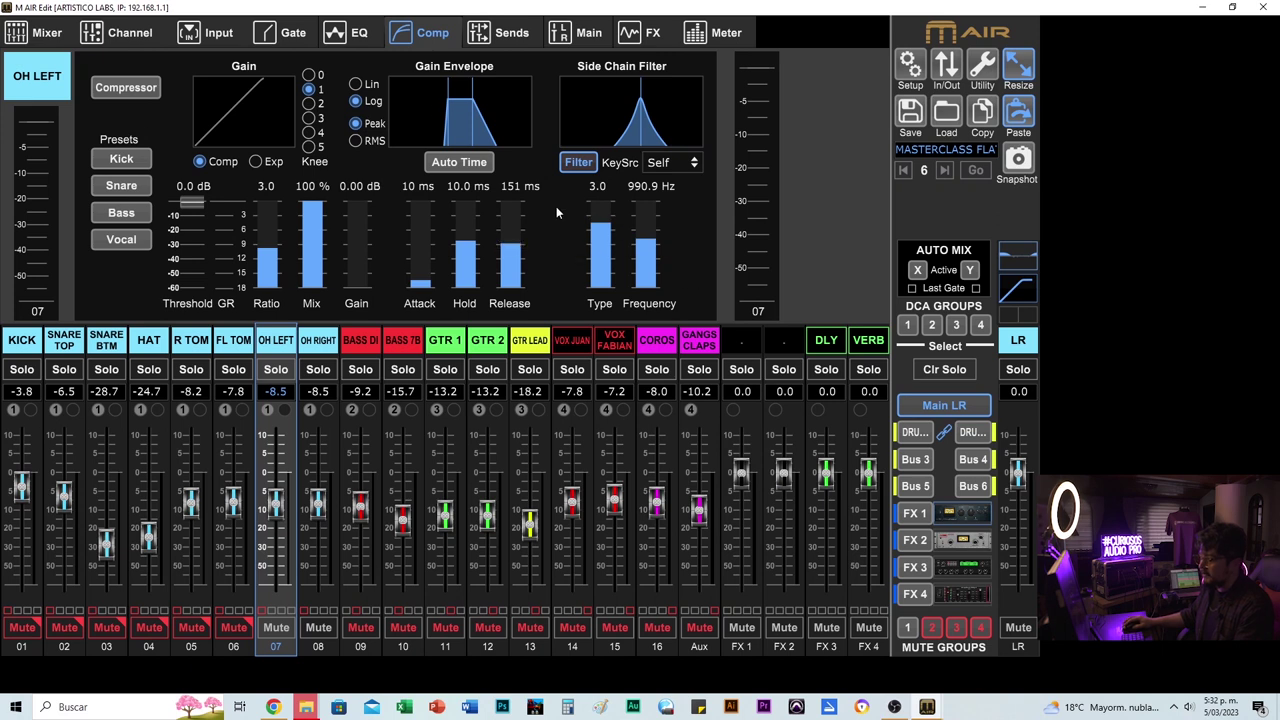
left_click_drag(600, 222, 646, 190)
mouse_move(349, 222)
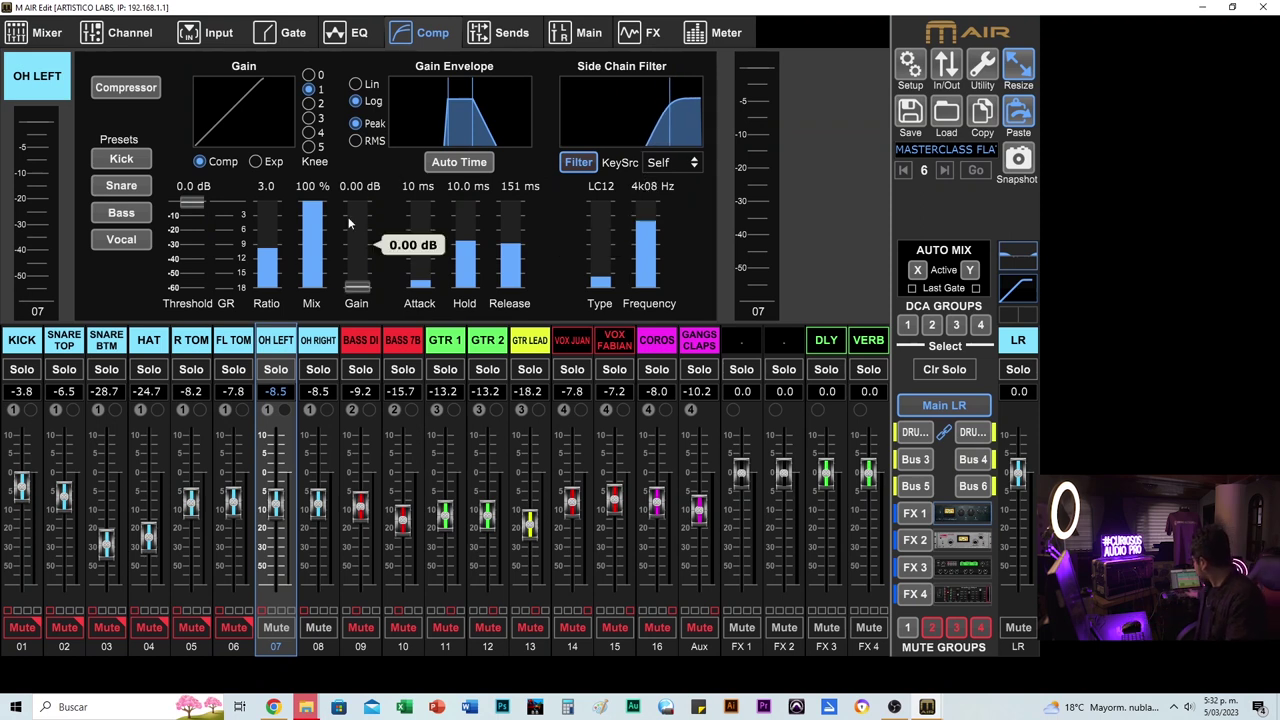
- Enable the OH LEFT compressor with threshold -25.0 dB, attack 9 ms and release 68 ms
left_click(126, 87)
left_click_drag(196, 210, 204, 298)
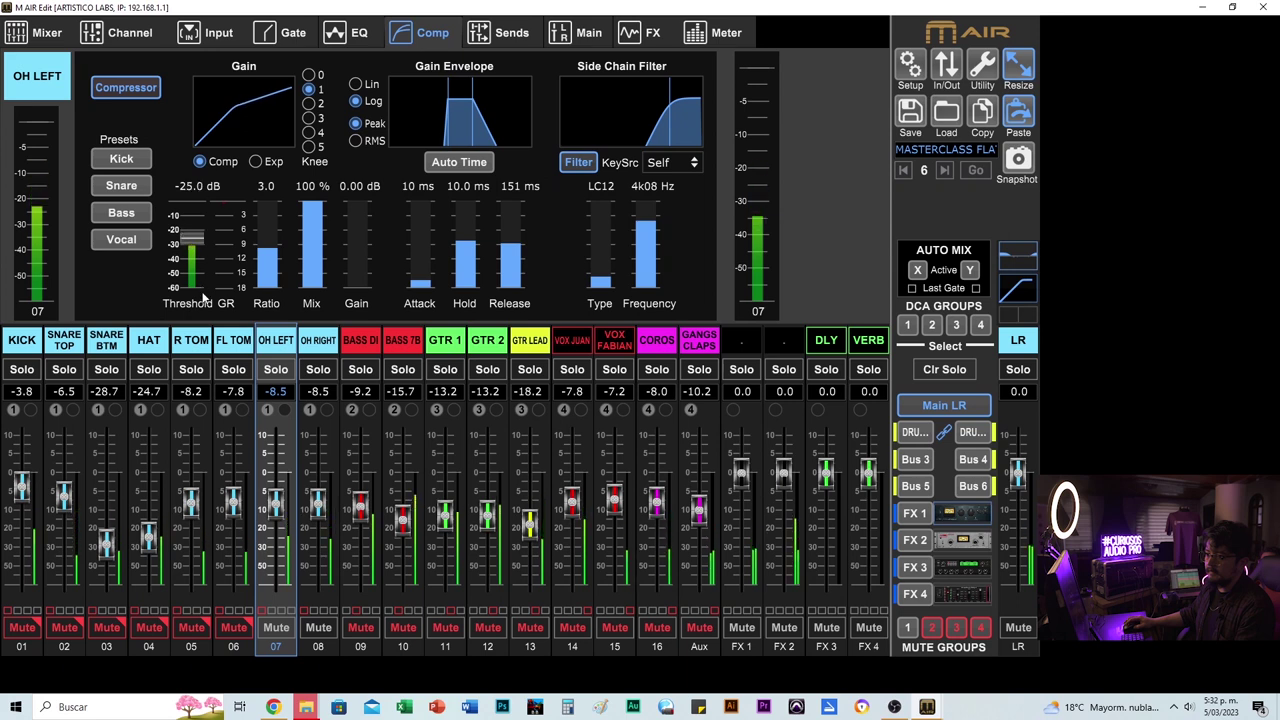
left_click_drag(424, 282, 428, 288)
left_click_drag(510, 246, 515, 272)
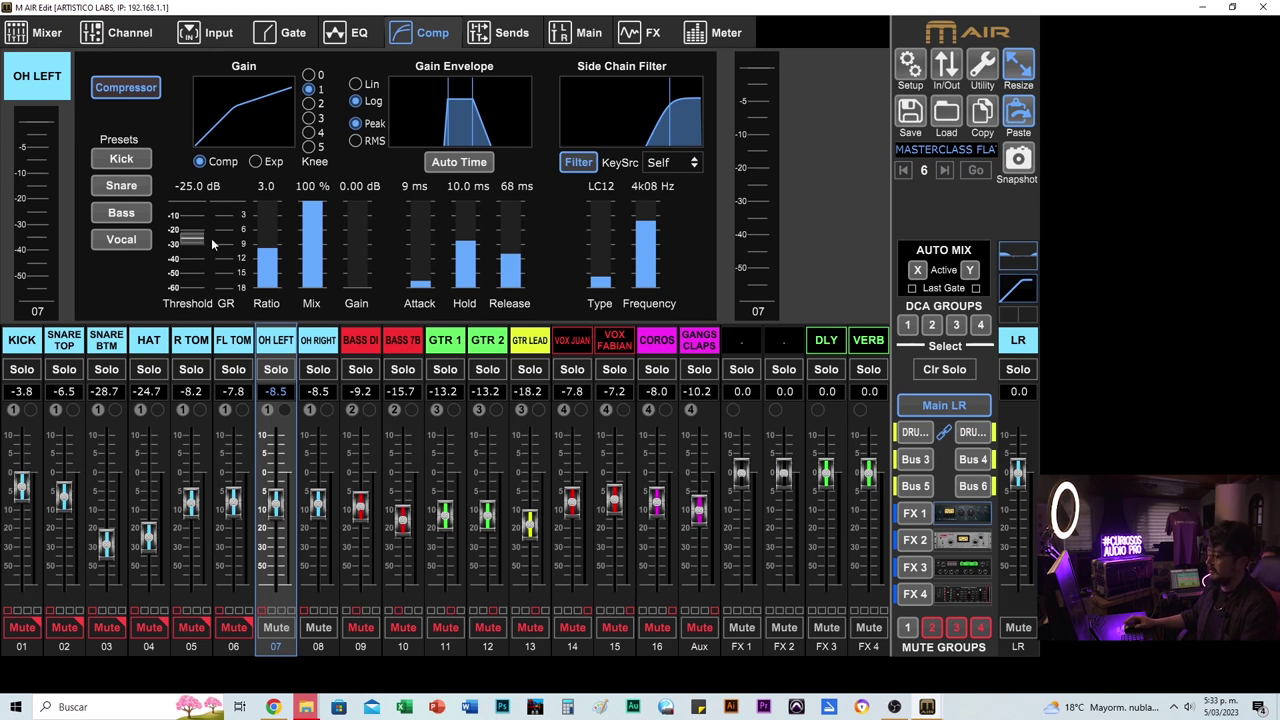
mouse_move(321, 233)
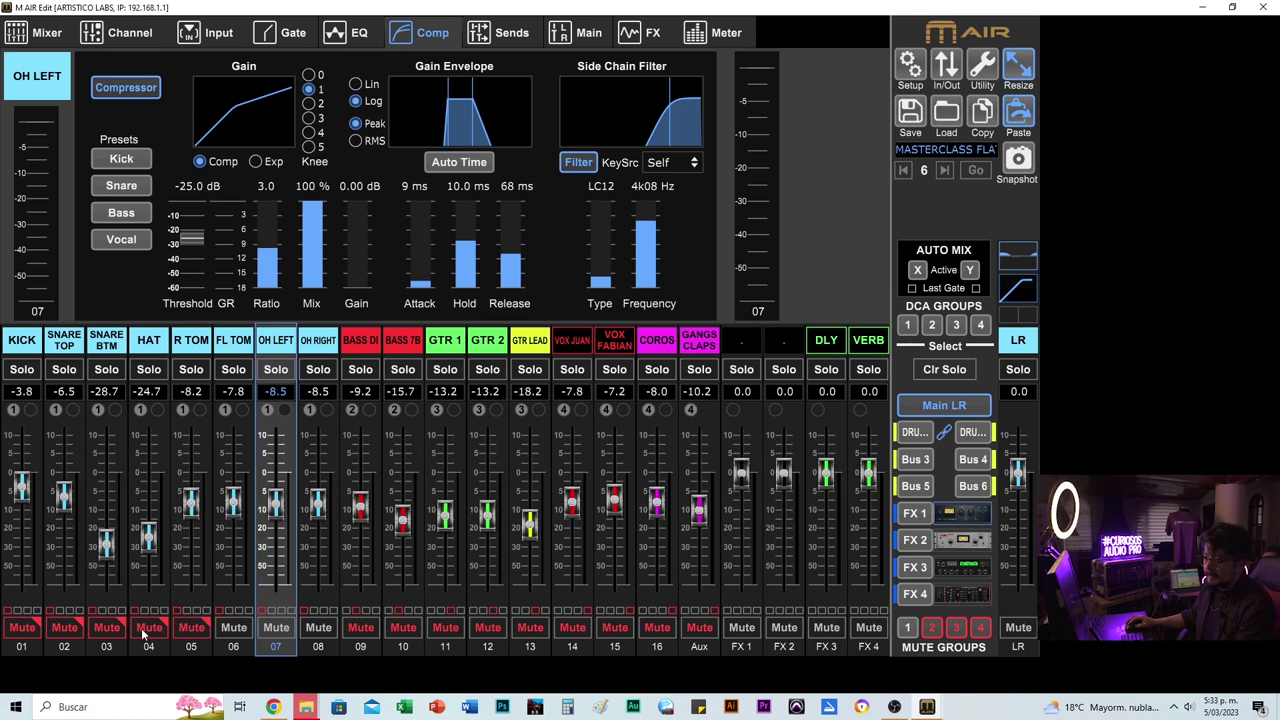
- Unmute the KICK through FL TOM channels, then bypass and re-enable the OH LEFT compressor to compare the sound
left_click(7, 628)
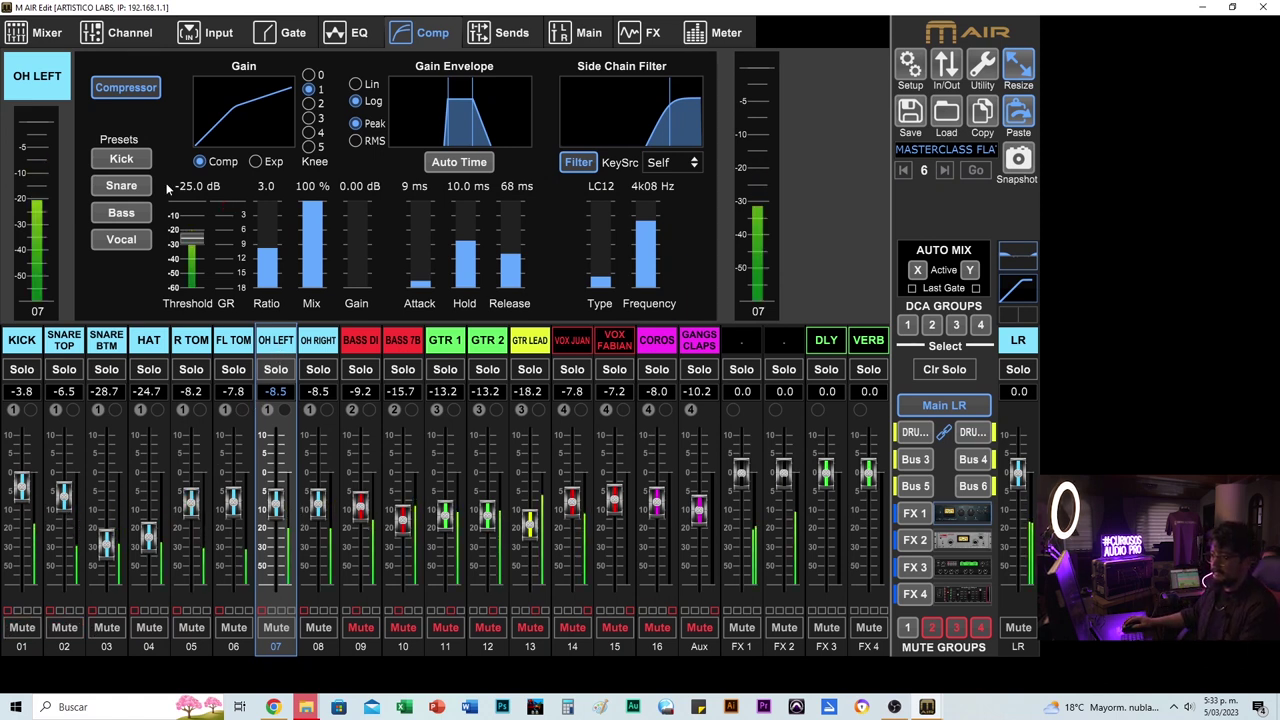
left_click(133, 90)
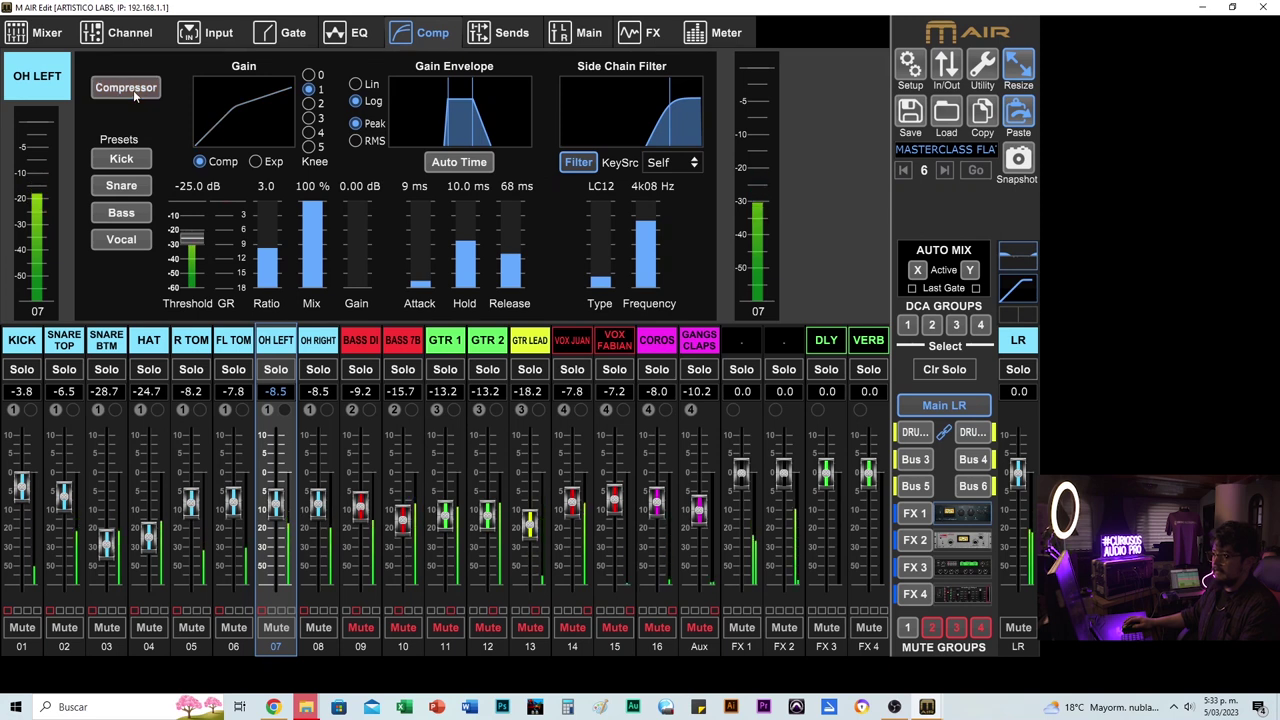
left_click(133, 90)
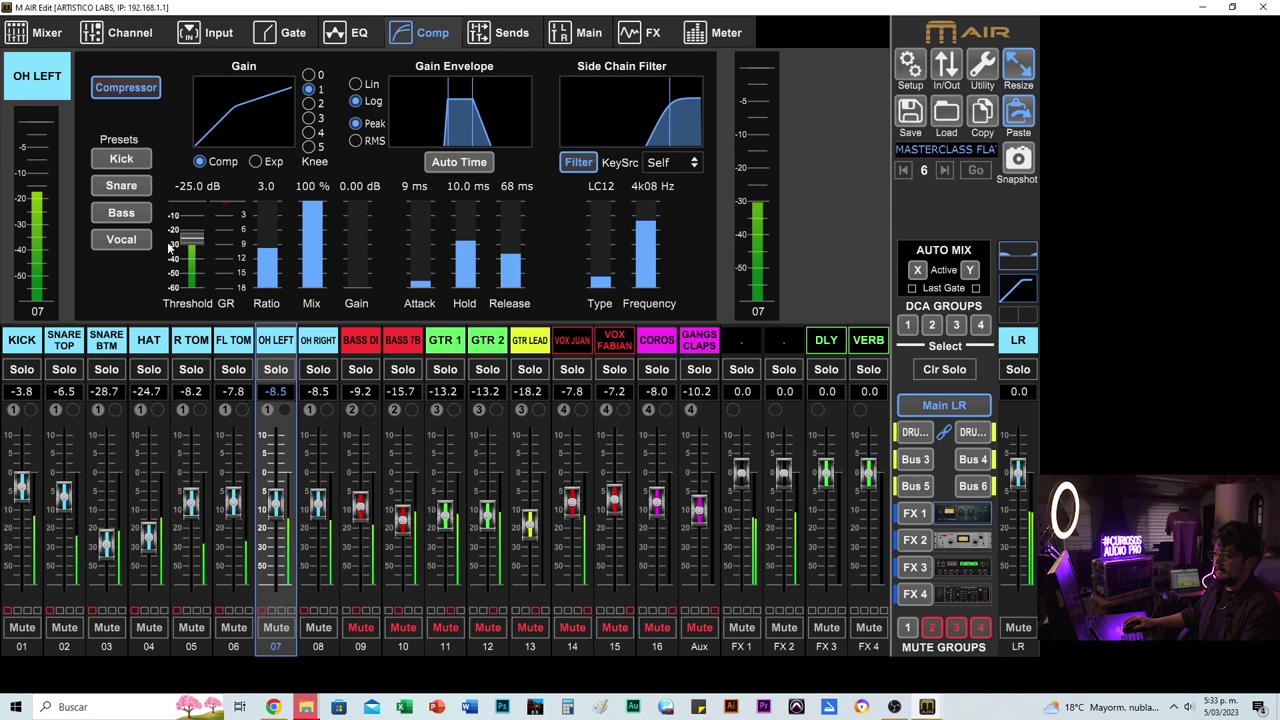
- Turn on the side-chain filter of the HAT compressor and set its type to LC12
left_click(150, 342)
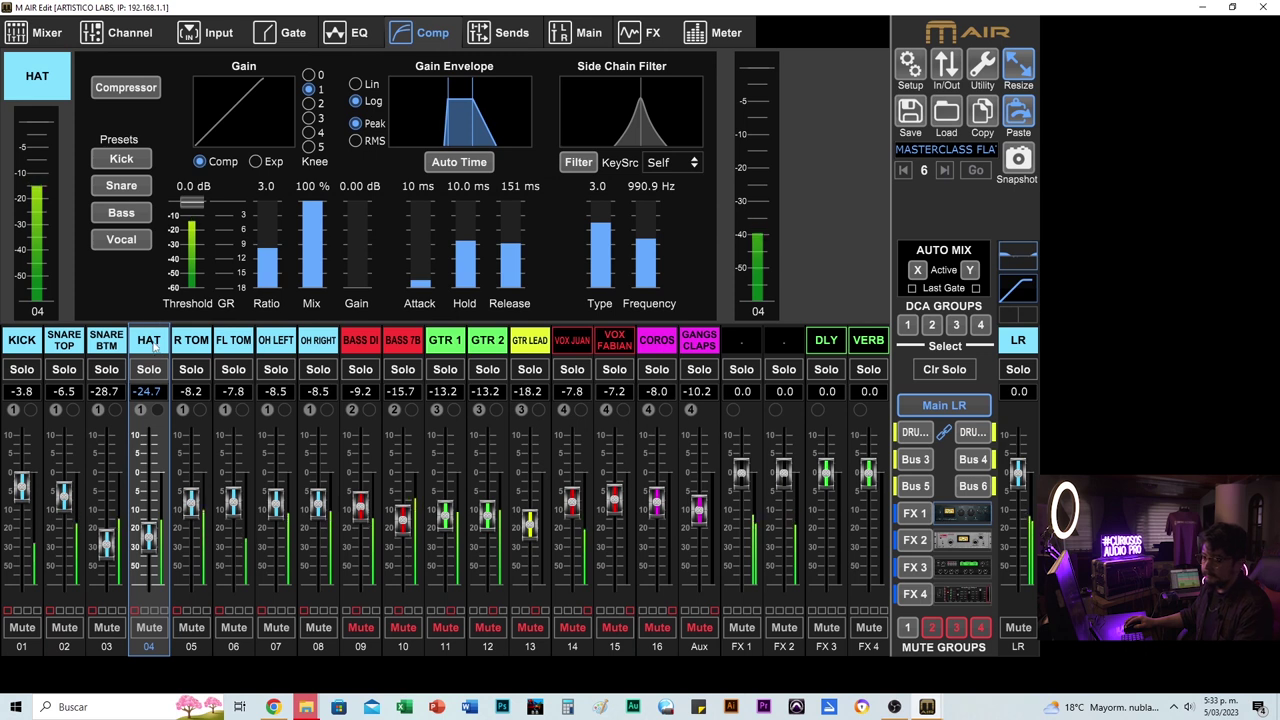
mouse_move(591, 222)
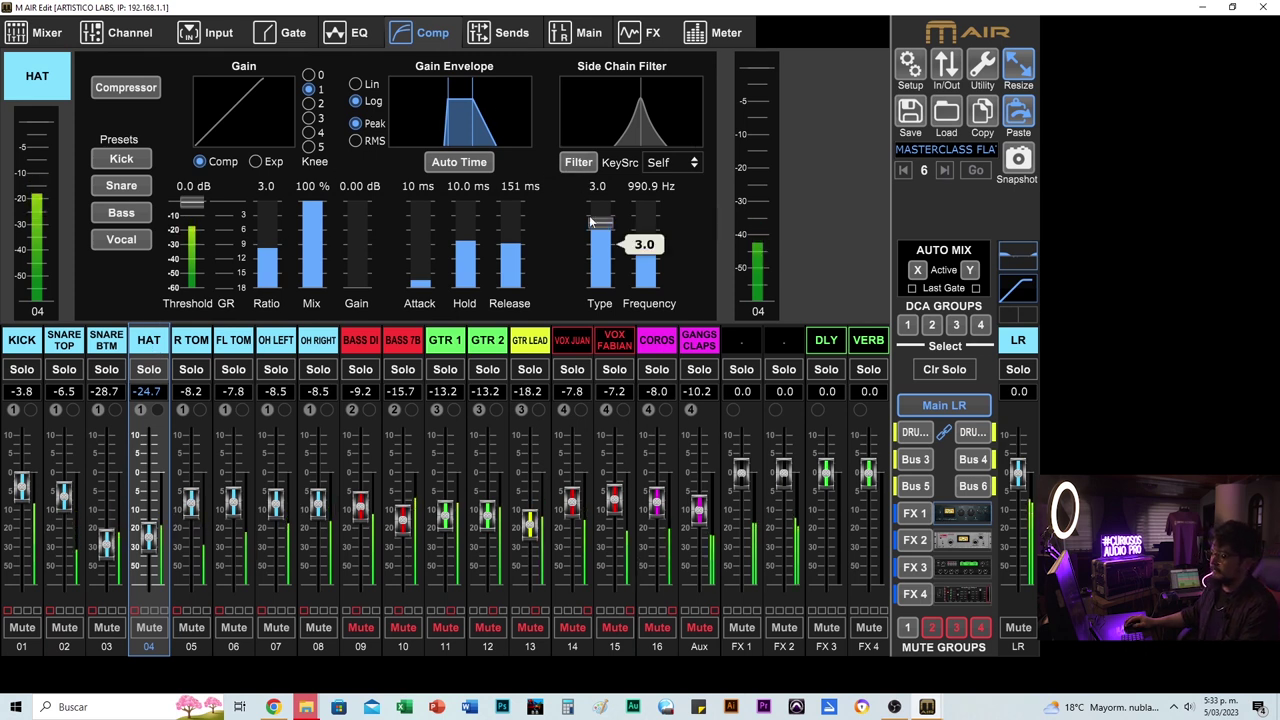
scroll(591, 222, "down", 6)
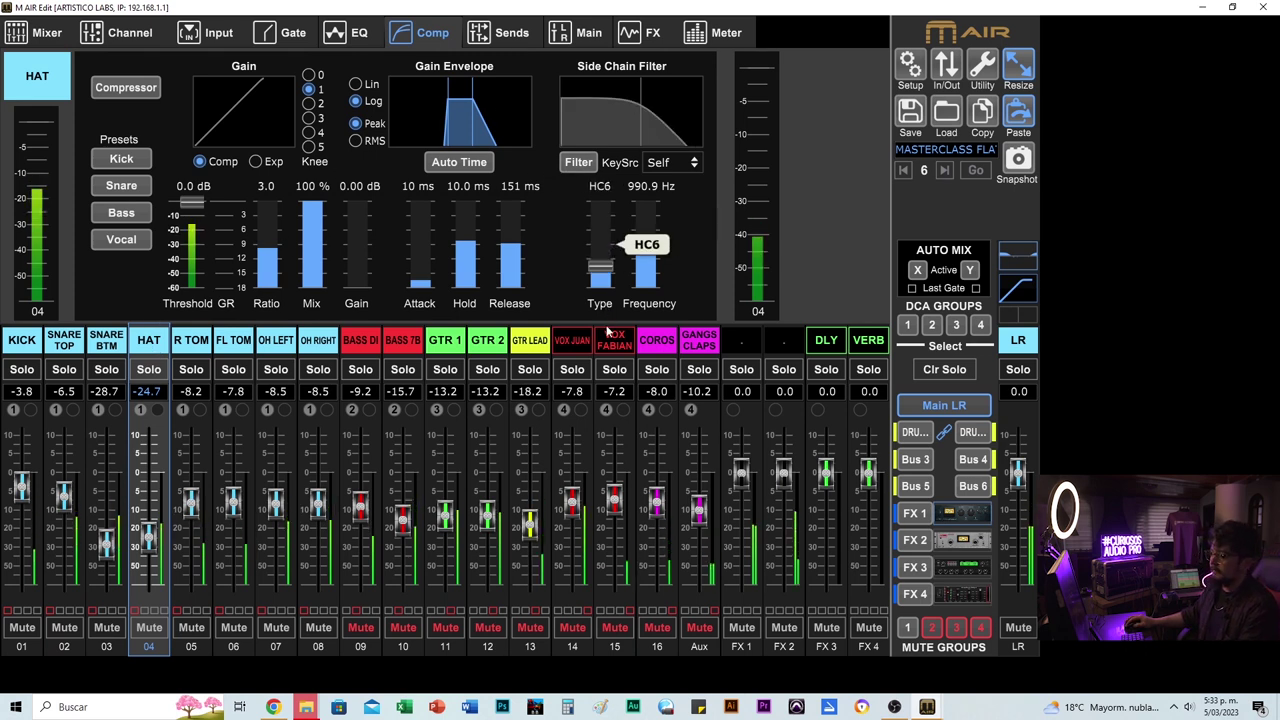
left_click(578, 162)
scroll(613, 289, "up", 1)
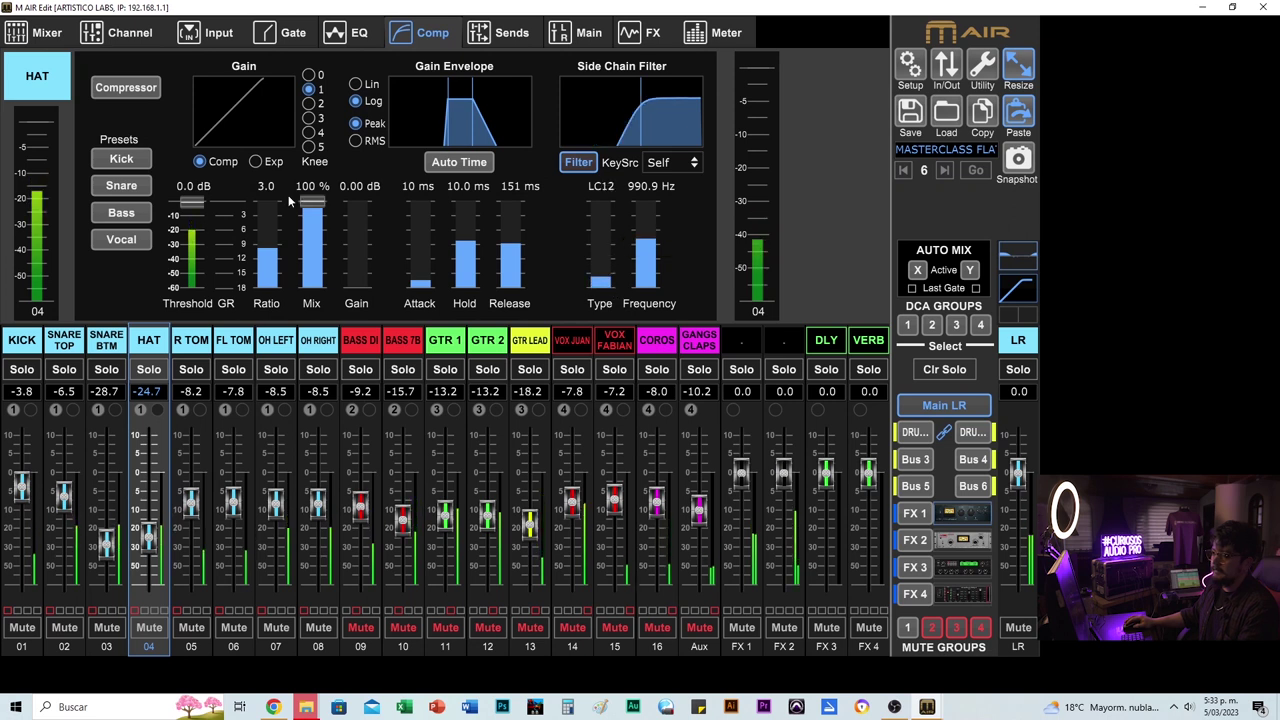
- Enable the HAT compressor and set its threshold to -23.5 dB and release to 32 ms
left_click_drag(204, 208, 207, 250)
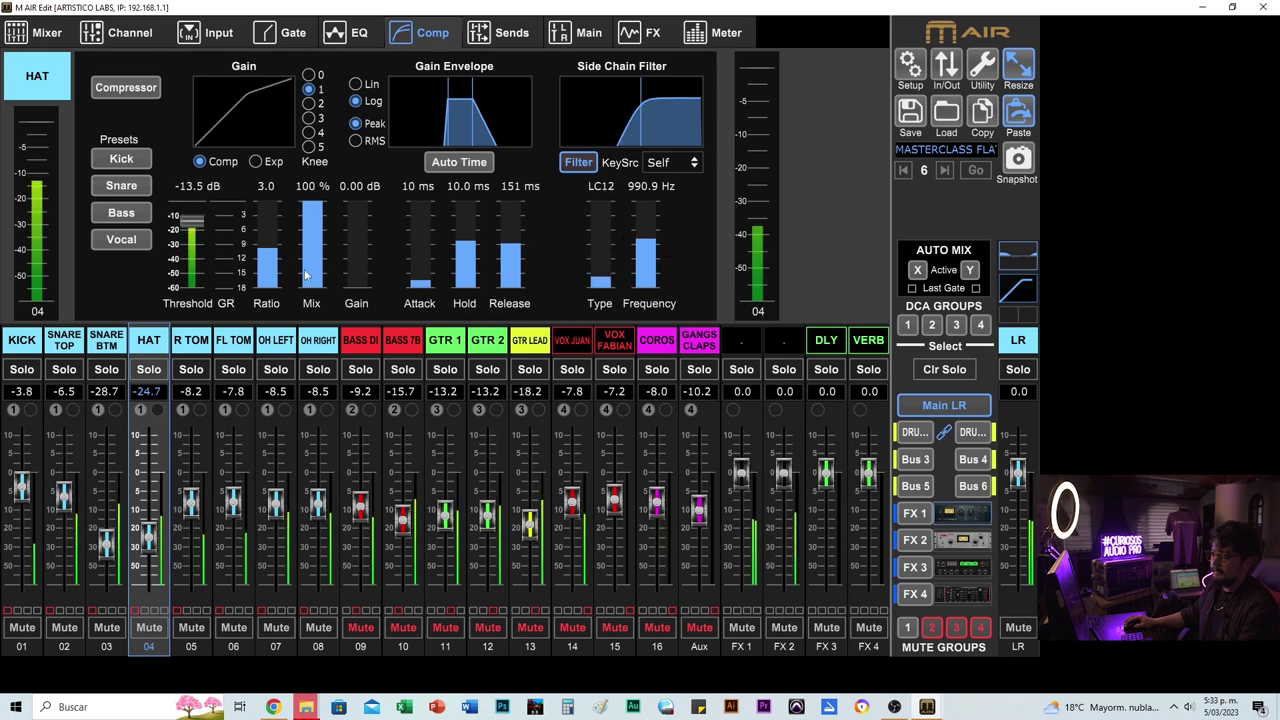
left_click_drag(508, 244, 510, 266)
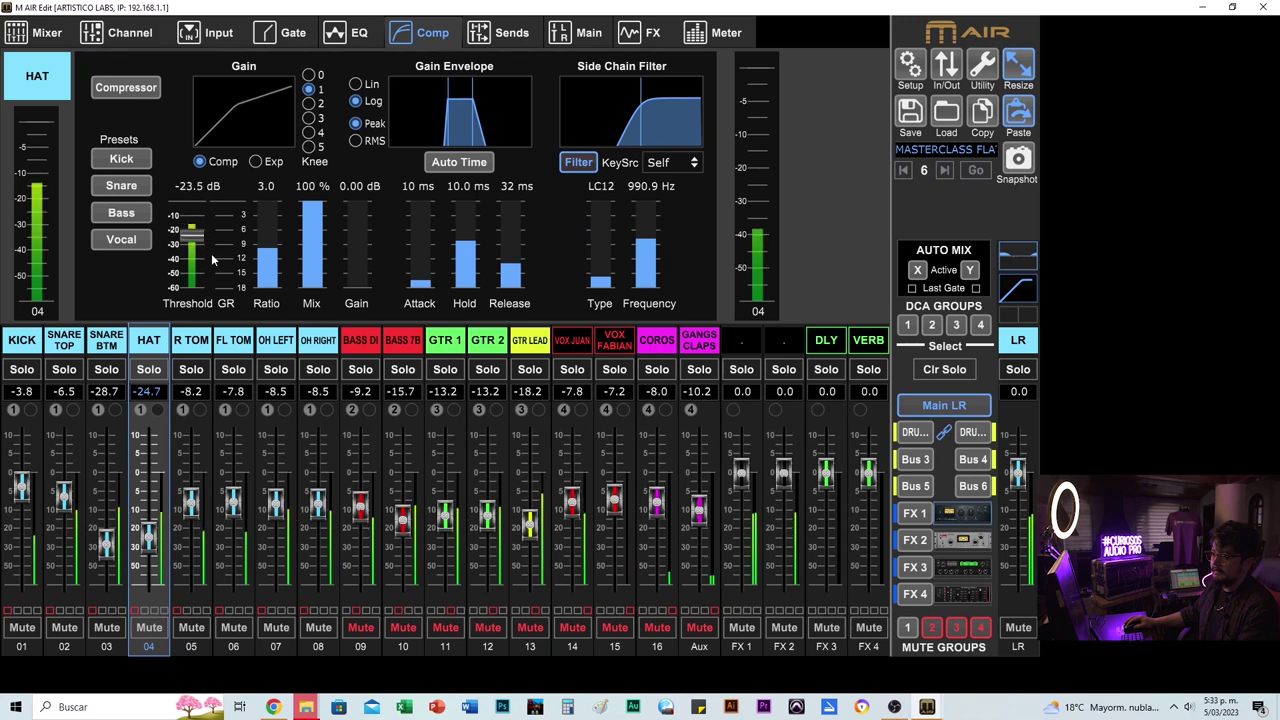
scroll(183, 213, "down", 3)
scroll(192, 226, "down", 2)
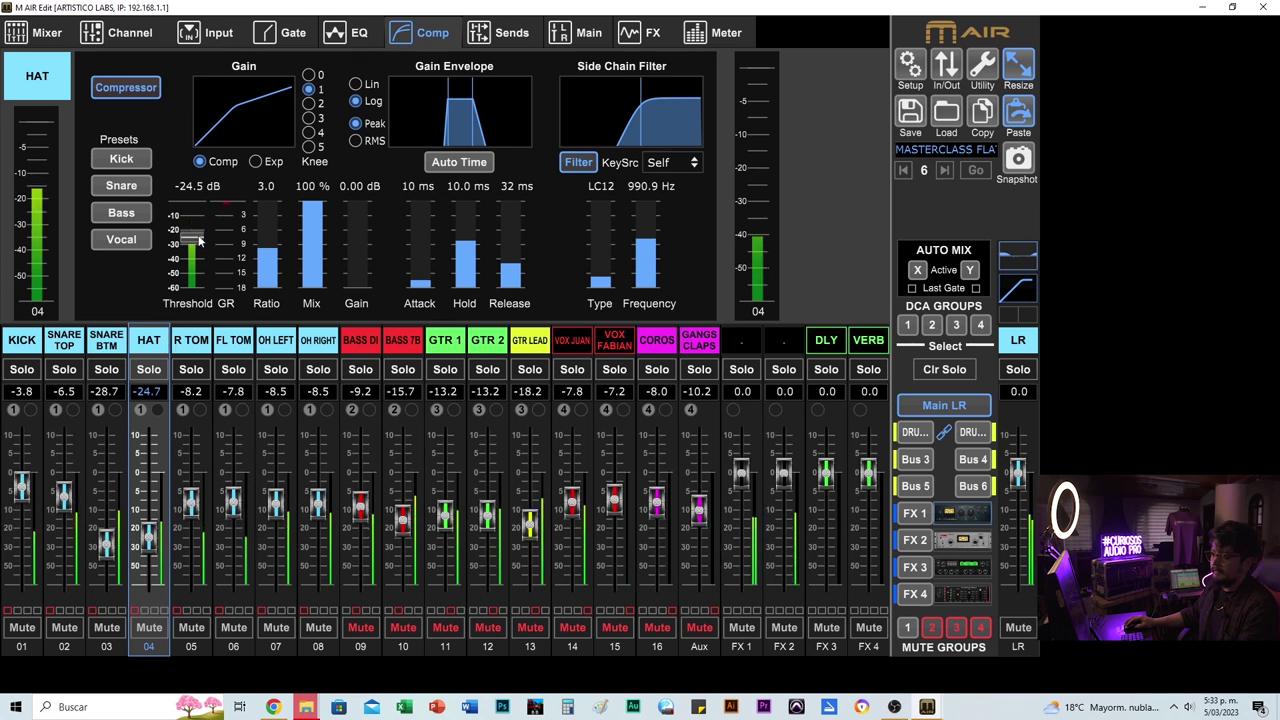
scroll(197, 236, "up", 2)
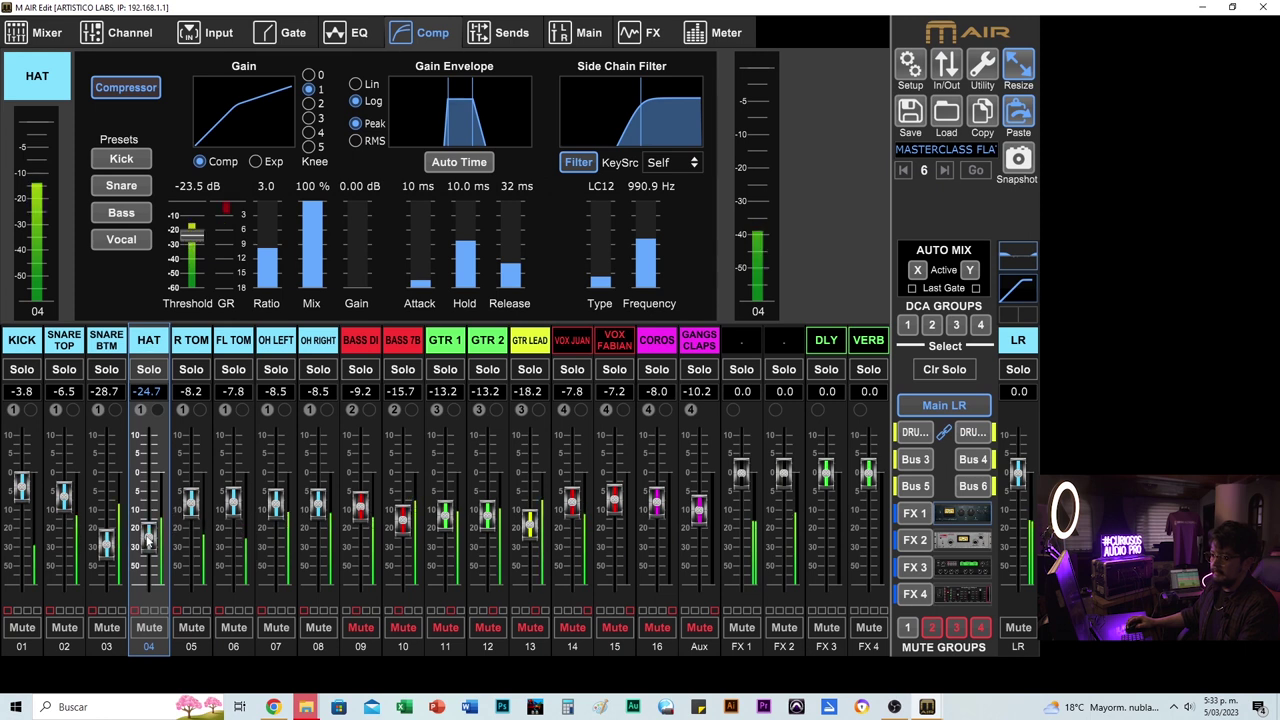
- Raise the R TOM fader to -6.5 dB and FL TOM to -6.1 dB, and release mute groups 2, 3 and 4
scroll(229, 510, "up", 2)
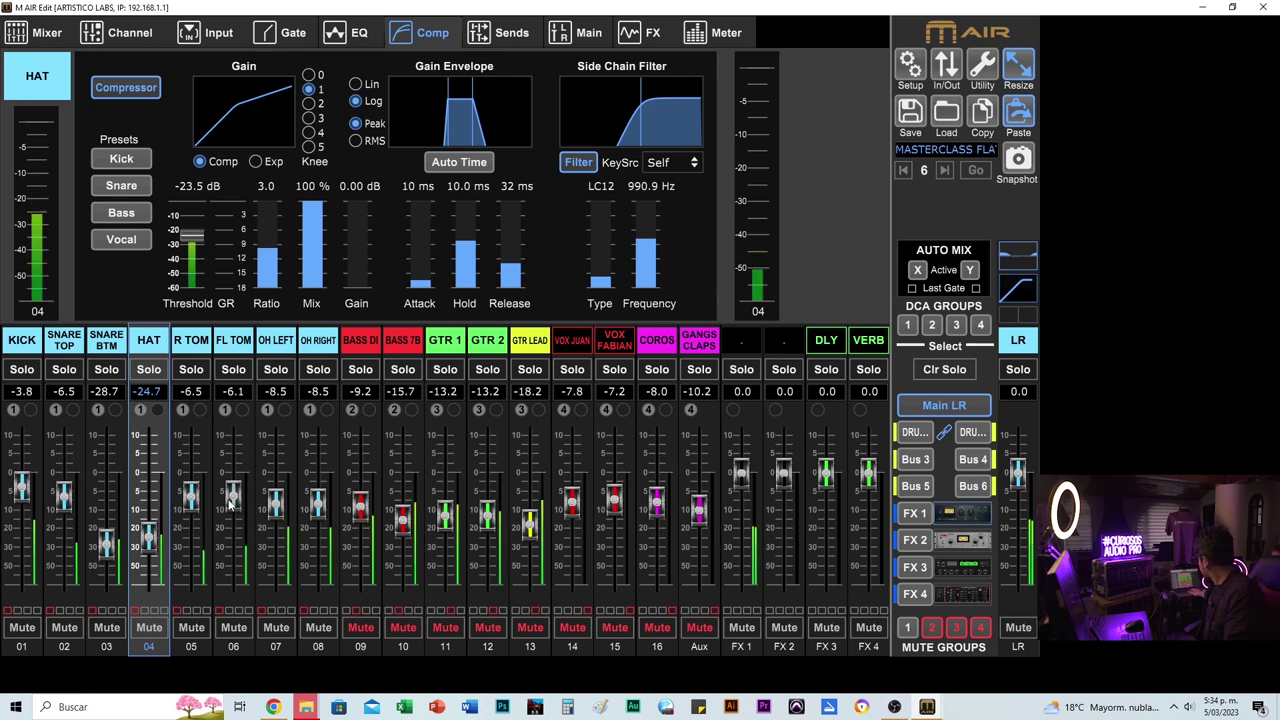
left_click(64, 340)
left_click(931, 627)
left_click(956, 627)
left_click(980, 627)
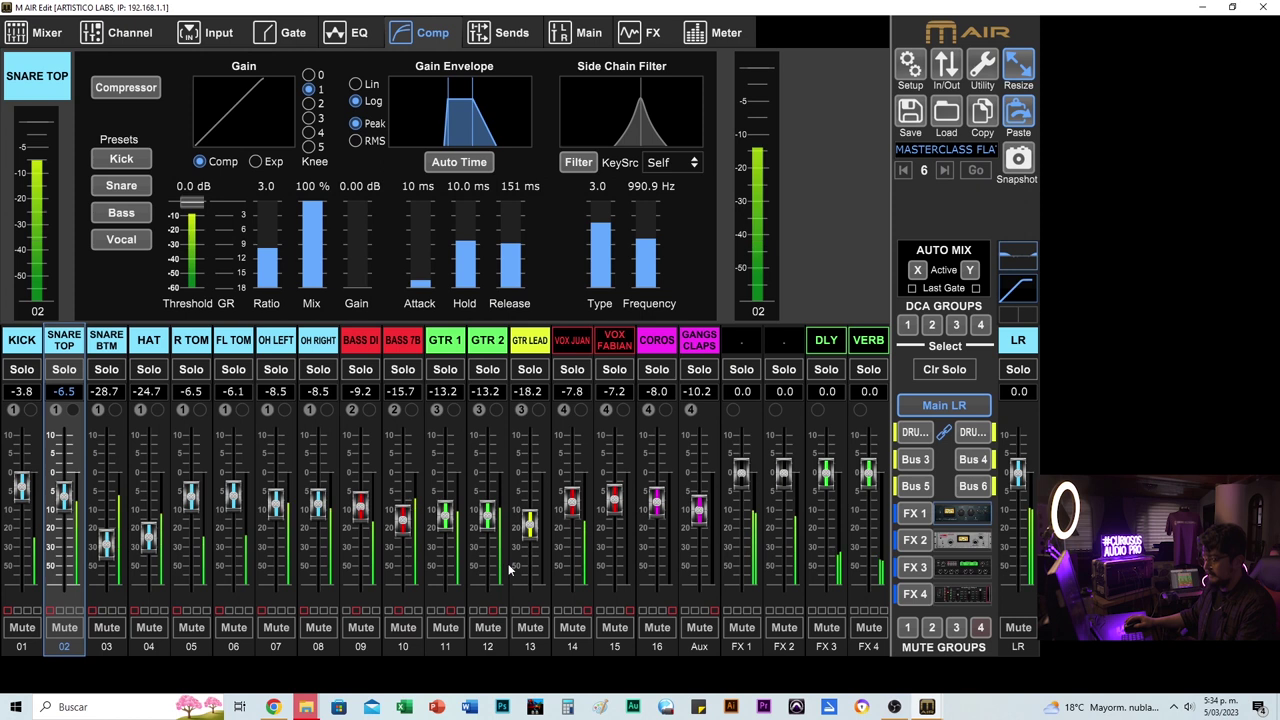
- Check the DRUMS bus sends, then set the R TOM and FL TOM faders to -6.0 dB in the Main LR mix
left_click(912, 432)
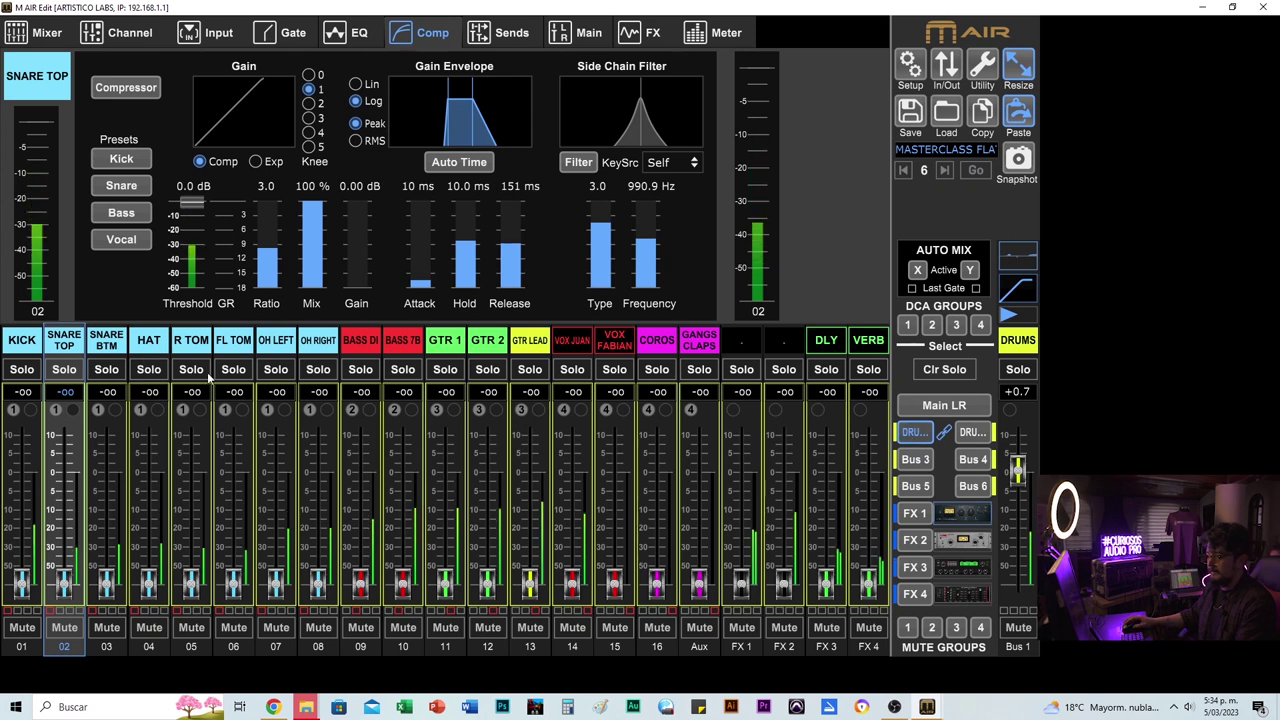
left_click(922, 407)
left_click_drag(236, 492, 195, 502)
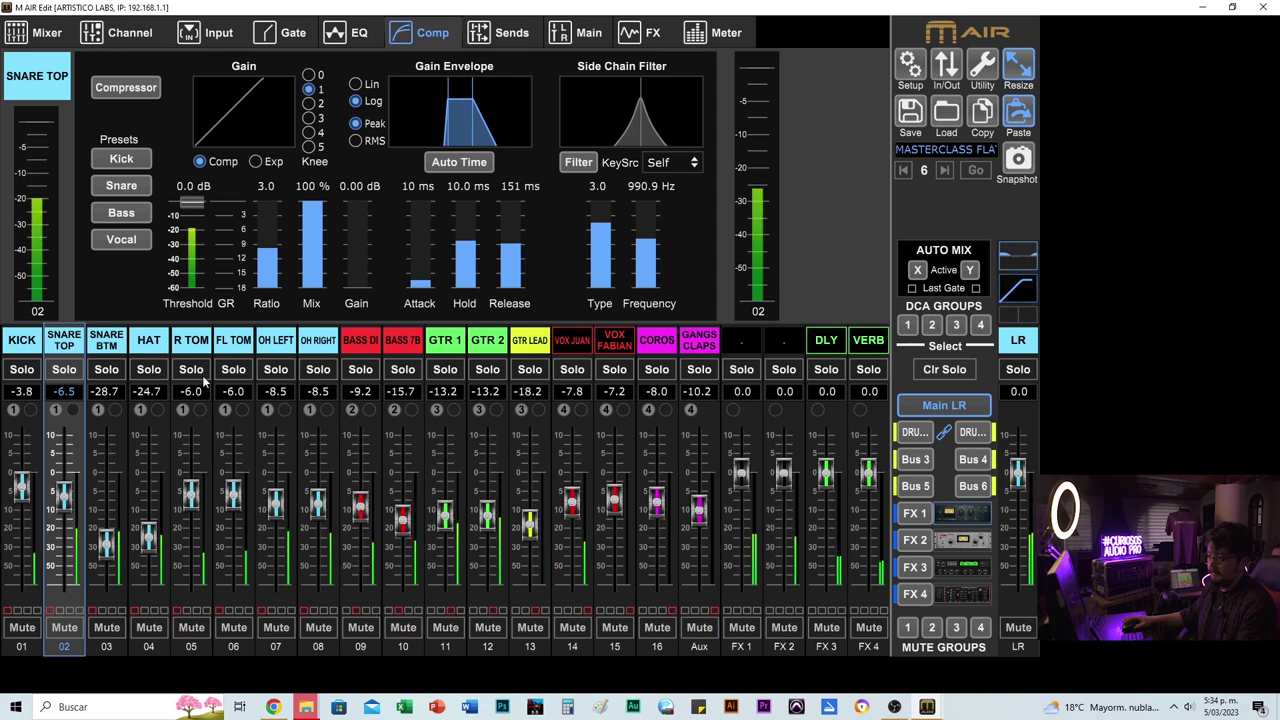
- Bring up the KICK channel's EQ and turn on its real-time analyzer
left_click(18, 340)
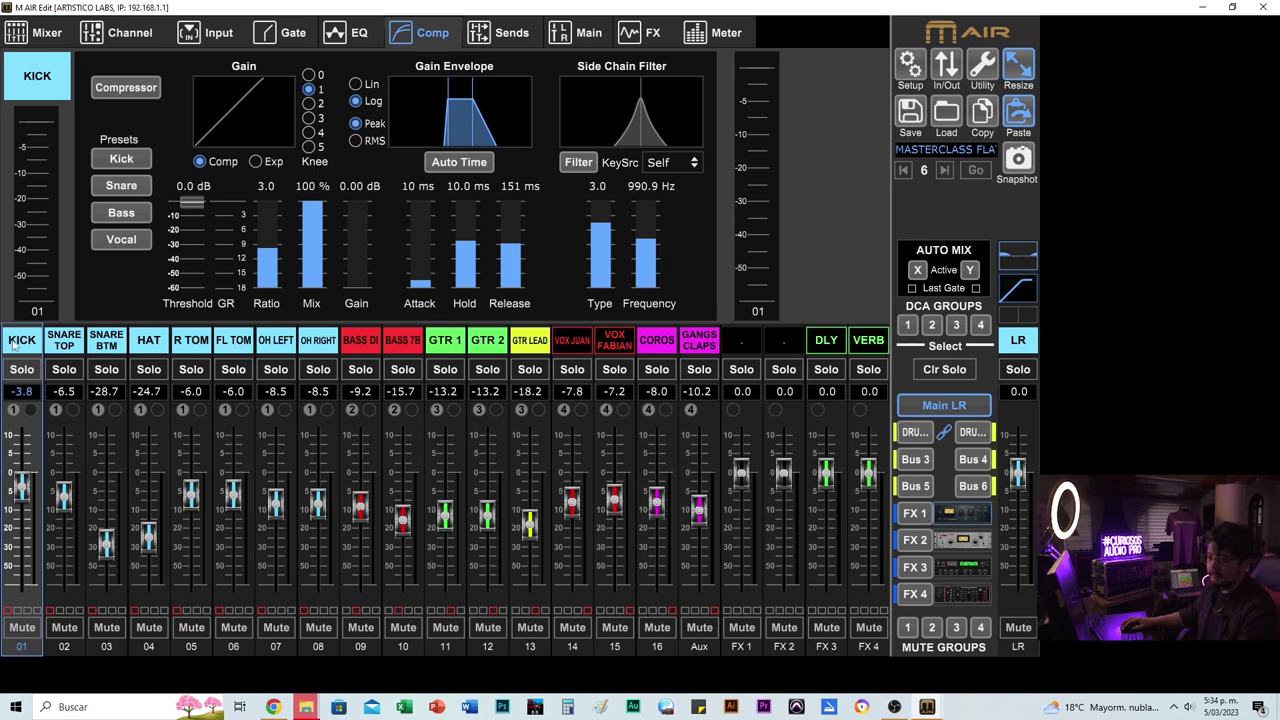
left_click(64, 345)
left_click(22, 345)
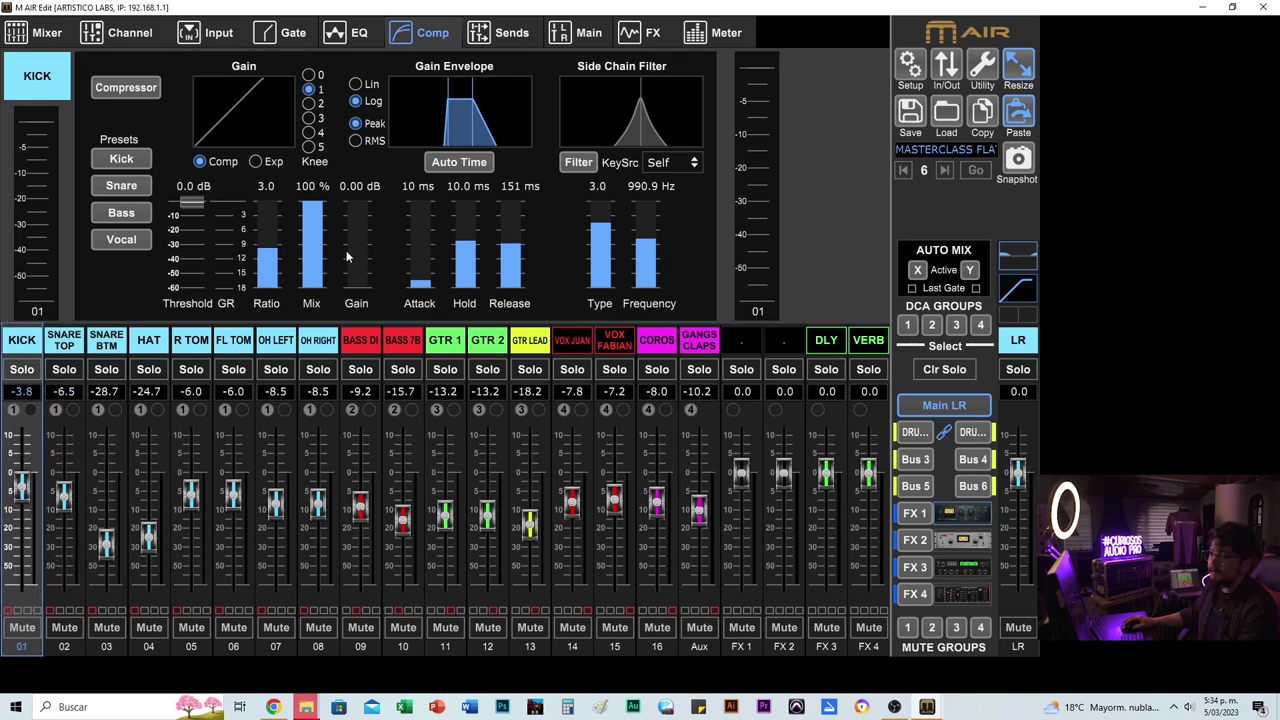
left_click(352, 35)
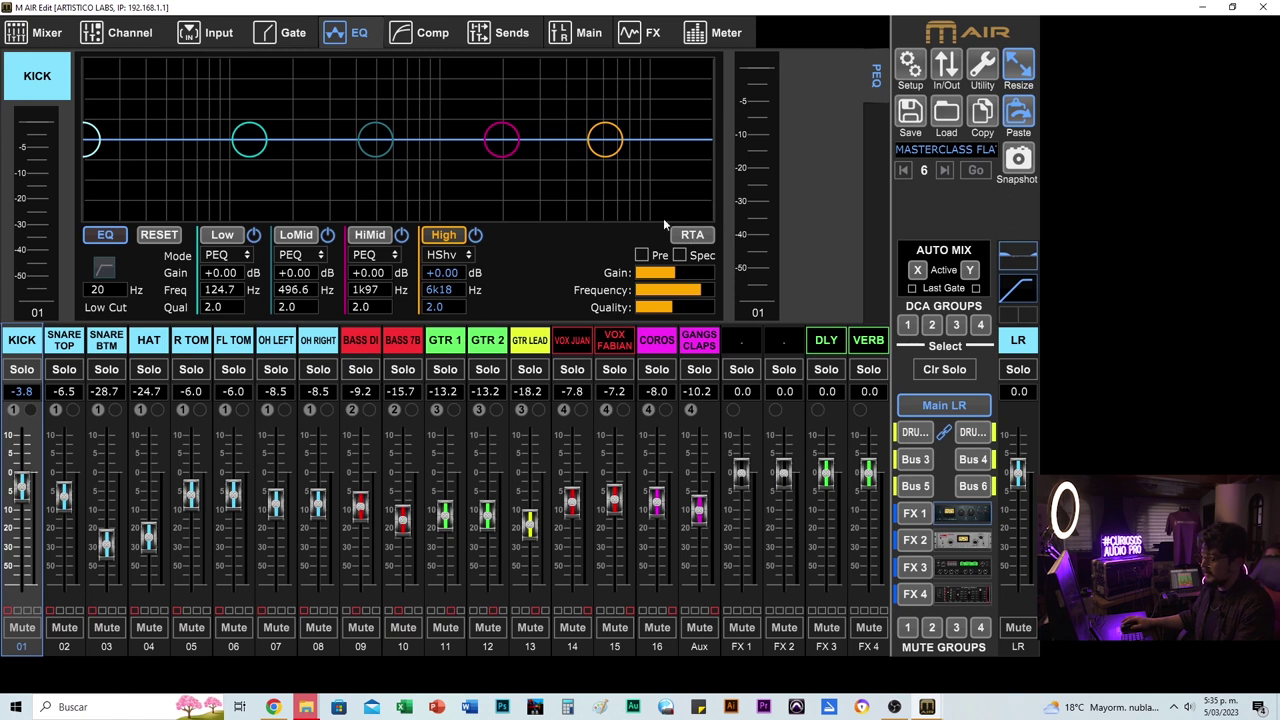
left_click(692, 234)
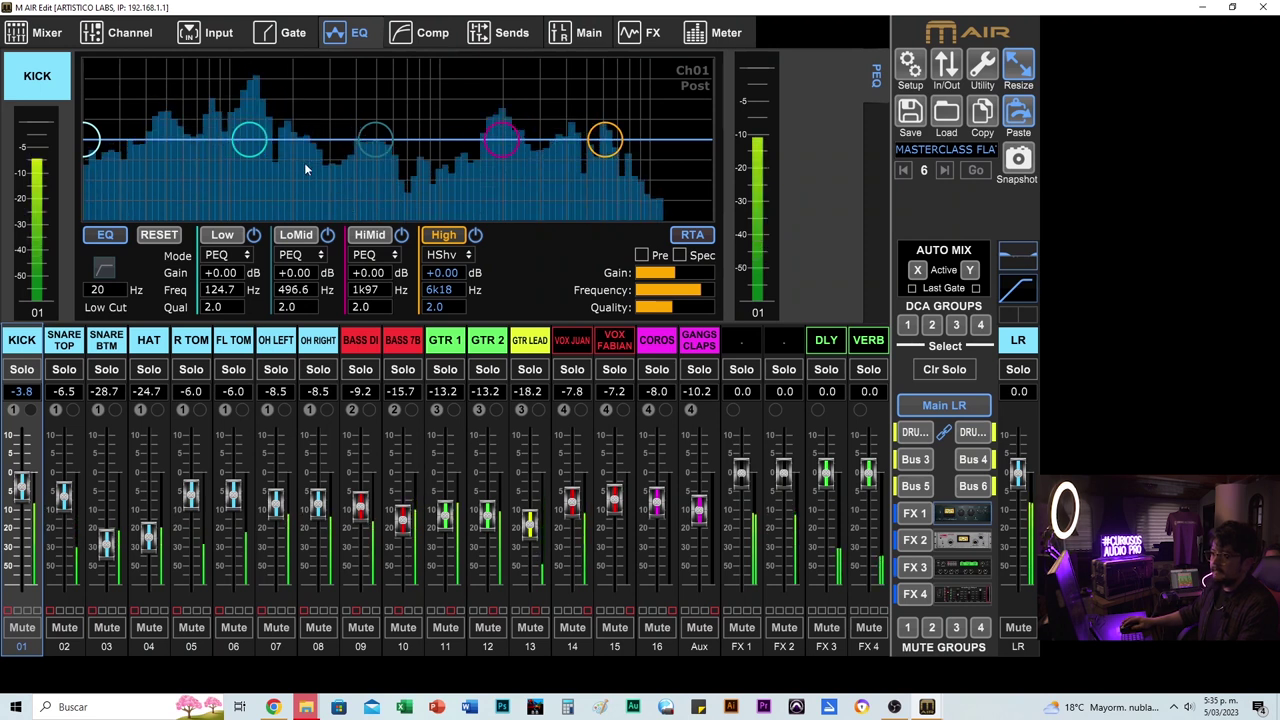
- On the KICK EQ, set LoMid to -4.00 dB at 432.5 Hz, low cut to 26 Hz and Low to +4.50 dB at 76.9 Hz
mouse_move(370, 142)
left_mouse_down()
mouse_move(377, 131)
mouse_move(322, 113)
mouse_move(360, 112)
mouse_move(363, 85)
mouse_move(309, 100)
mouse_move(363, 155)
left_mouse_up()
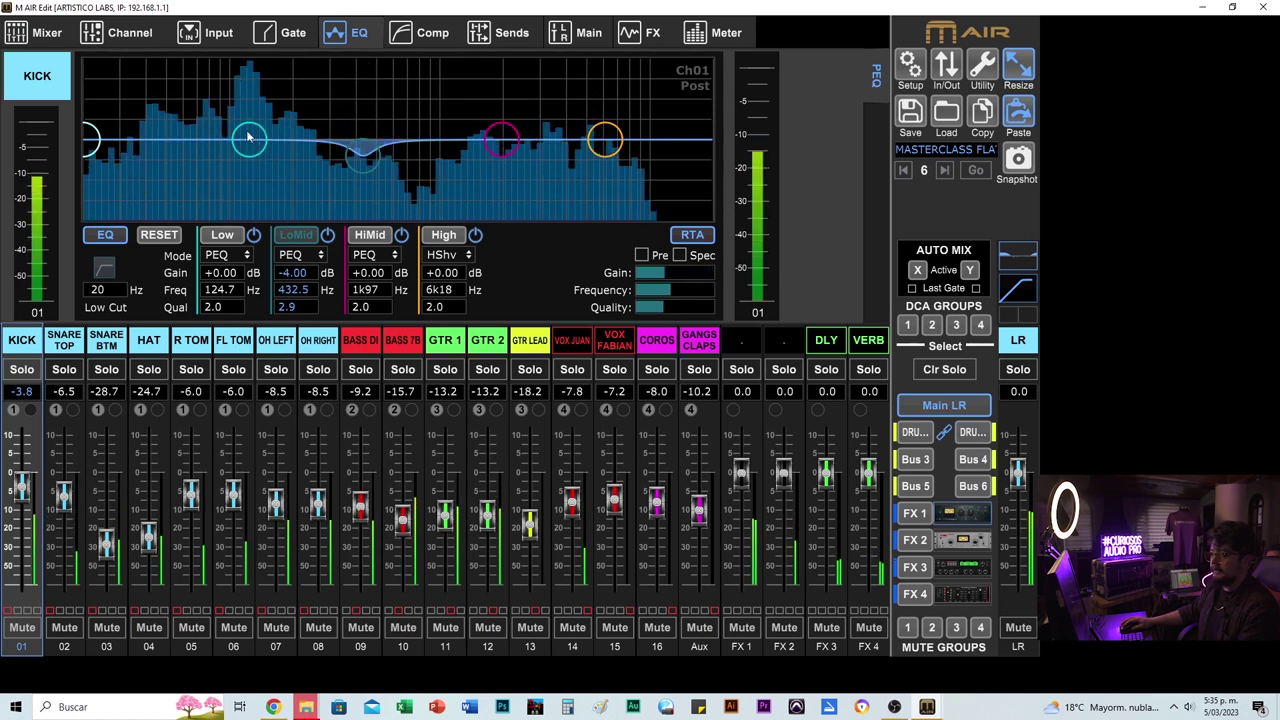
mouse_move(90, 140)
left_mouse_down()
mouse_move(206, 140)
mouse_move(106, 140)
left_mouse_up()
left_click_drag(241, 140, 204, 128)
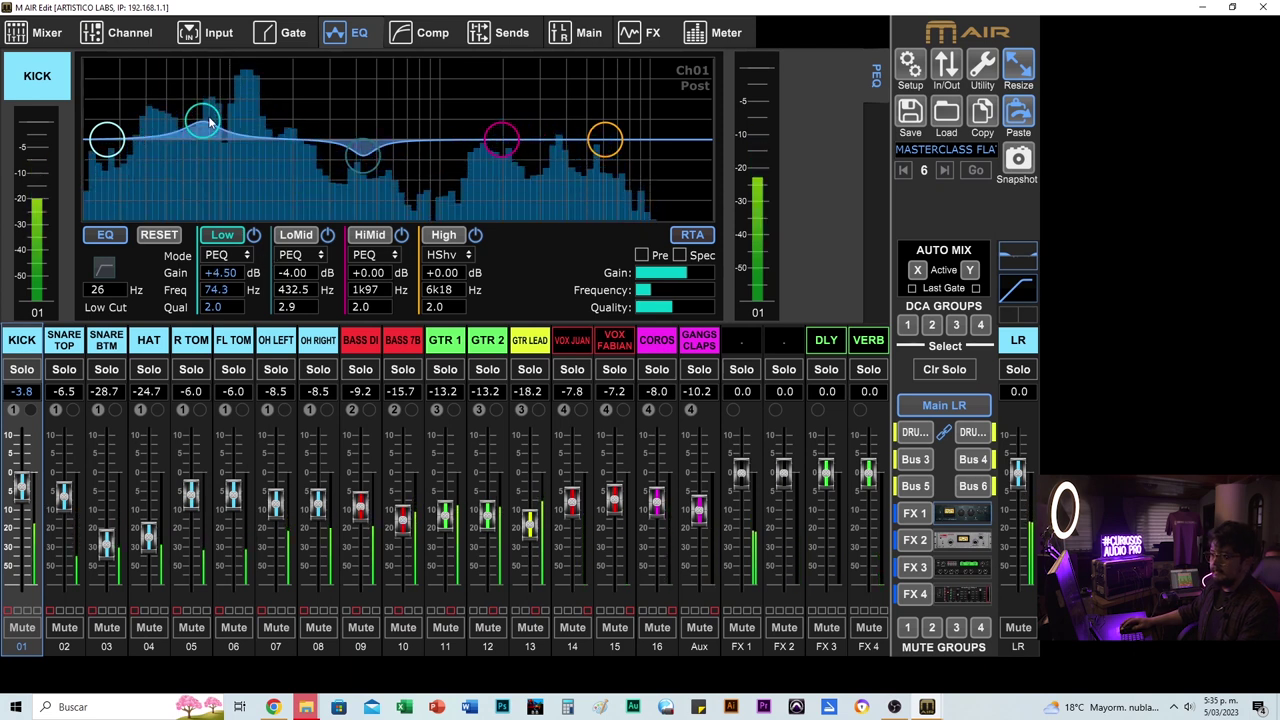
left_click_drag(209, 117, 216, 121)
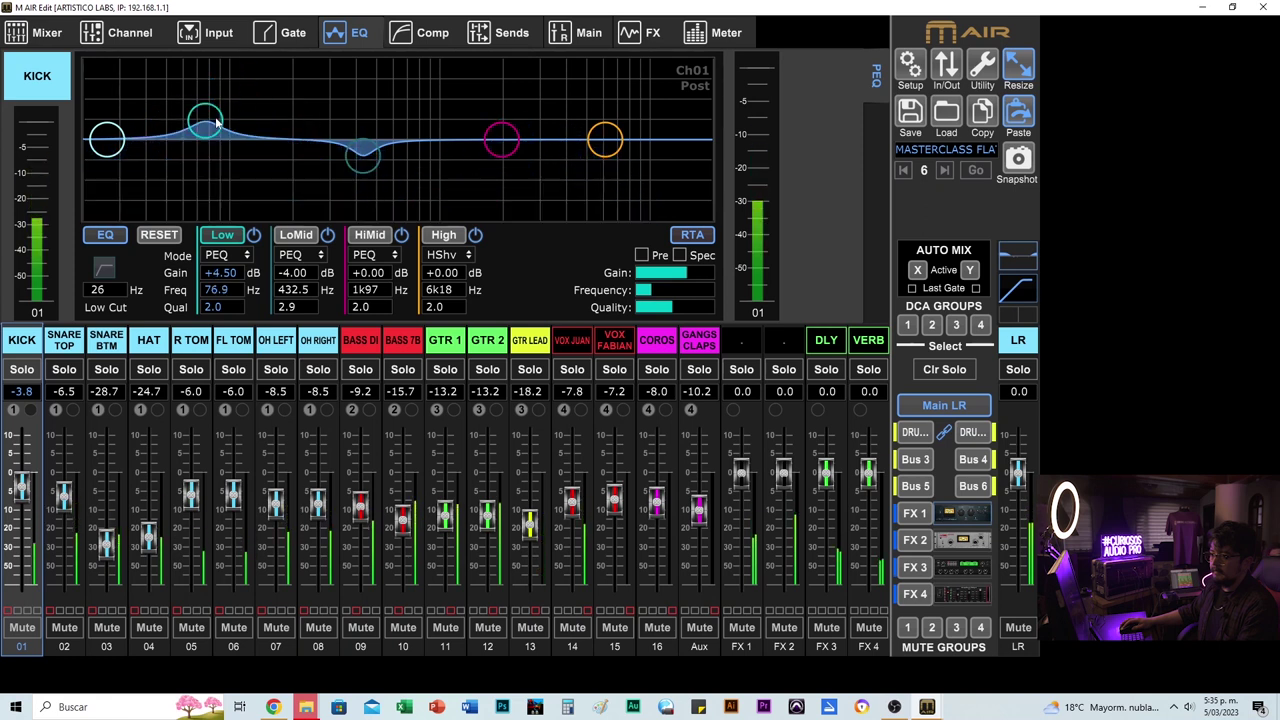
- On the KICK EQ, set HiMid to +3.50 dB at 1k84, High to +5.50 dB at 5k02, Low to +5.00 dB and LoMid to -4.50 dB
mouse_move(502, 140)
left_mouse_down()
mouse_move(520, 134)
mouse_move(477, 128)
mouse_move(494, 126)
left_mouse_up()
mouse_move(593, 131)
left_mouse_down()
mouse_move(585, 95)
mouse_move(588, 112)
mouse_move(561, 101)
mouse_move(576, 98)
mouse_move(580, 116)
left_mouse_up()
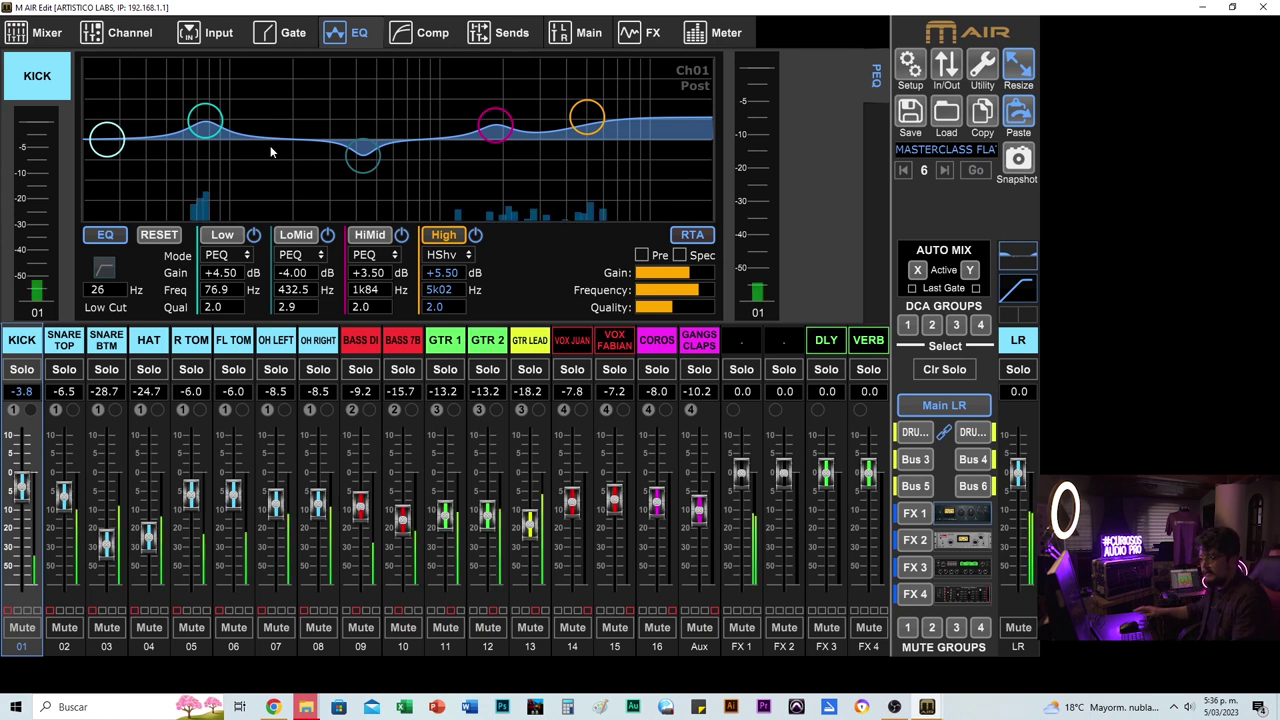
mouse_move(218, 110)
left_mouse_down()
mouse_move(249, 125)
mouse_move(246, 109)
mouse_move(246, 126)
mouse_move(205, 118)
left_mouse_up()
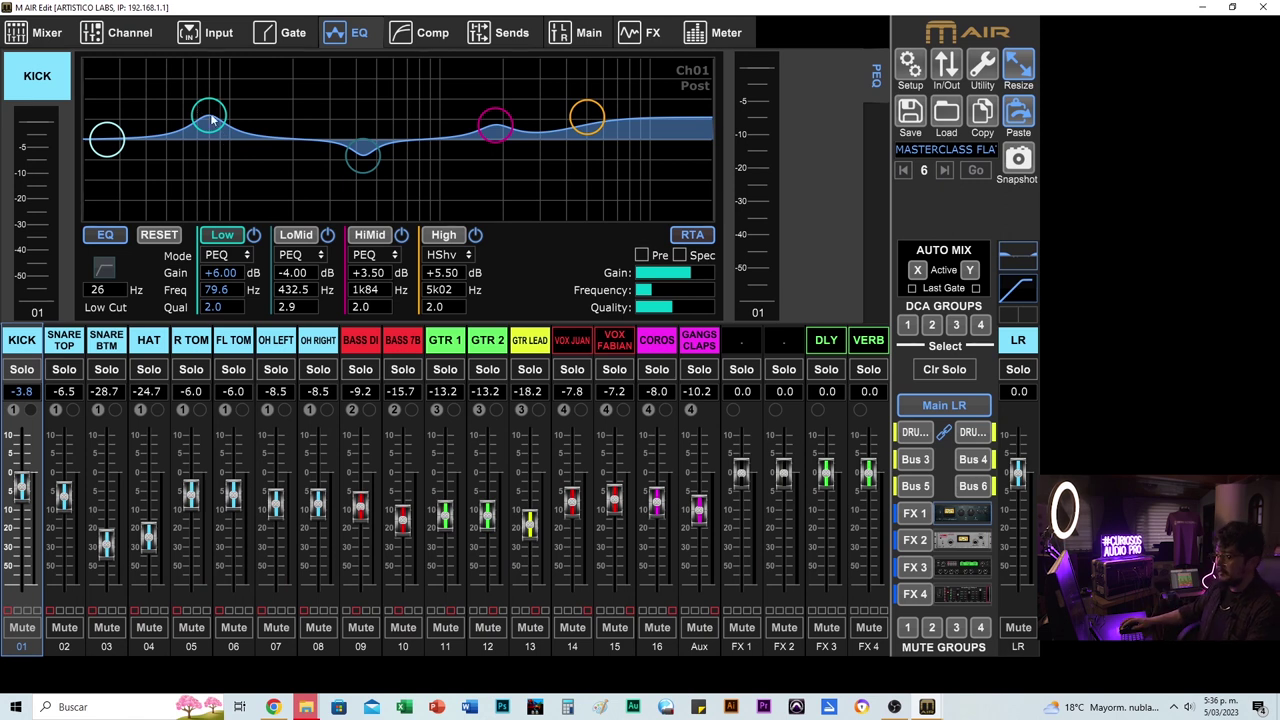
left_click_drag(212, 118, 211, 123)
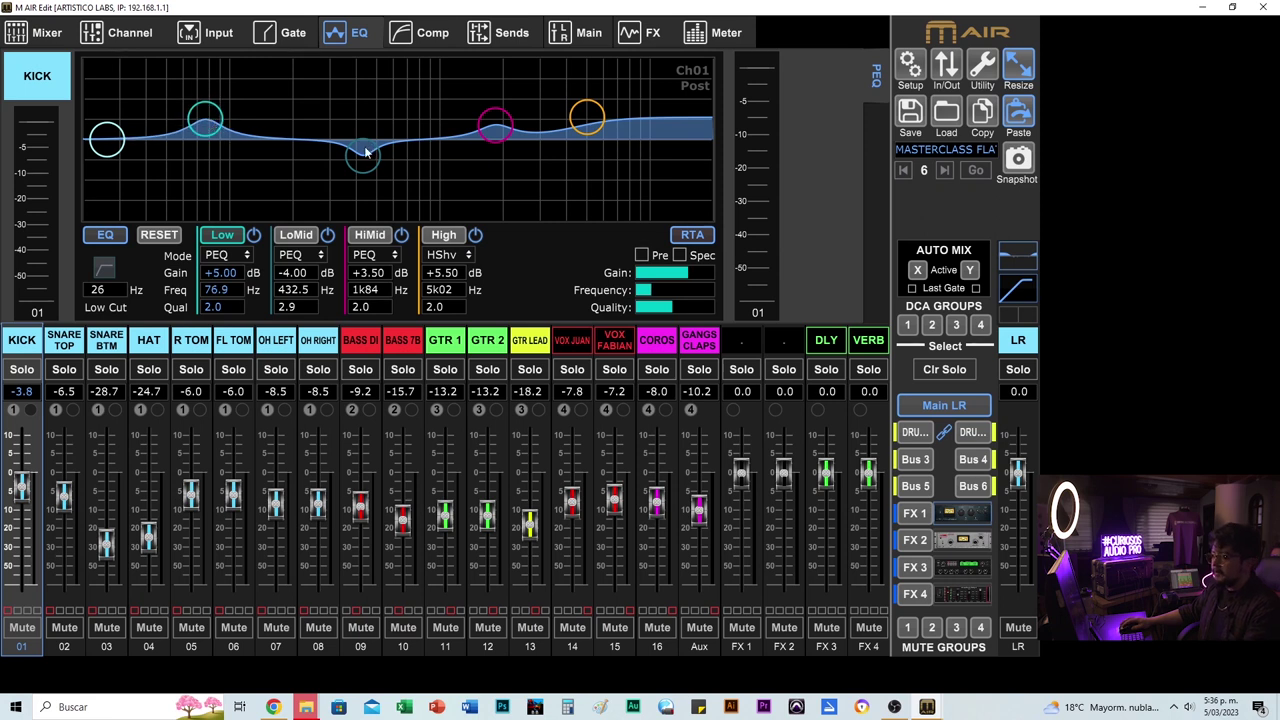
left_click_drag(366, 154, 366, 156)
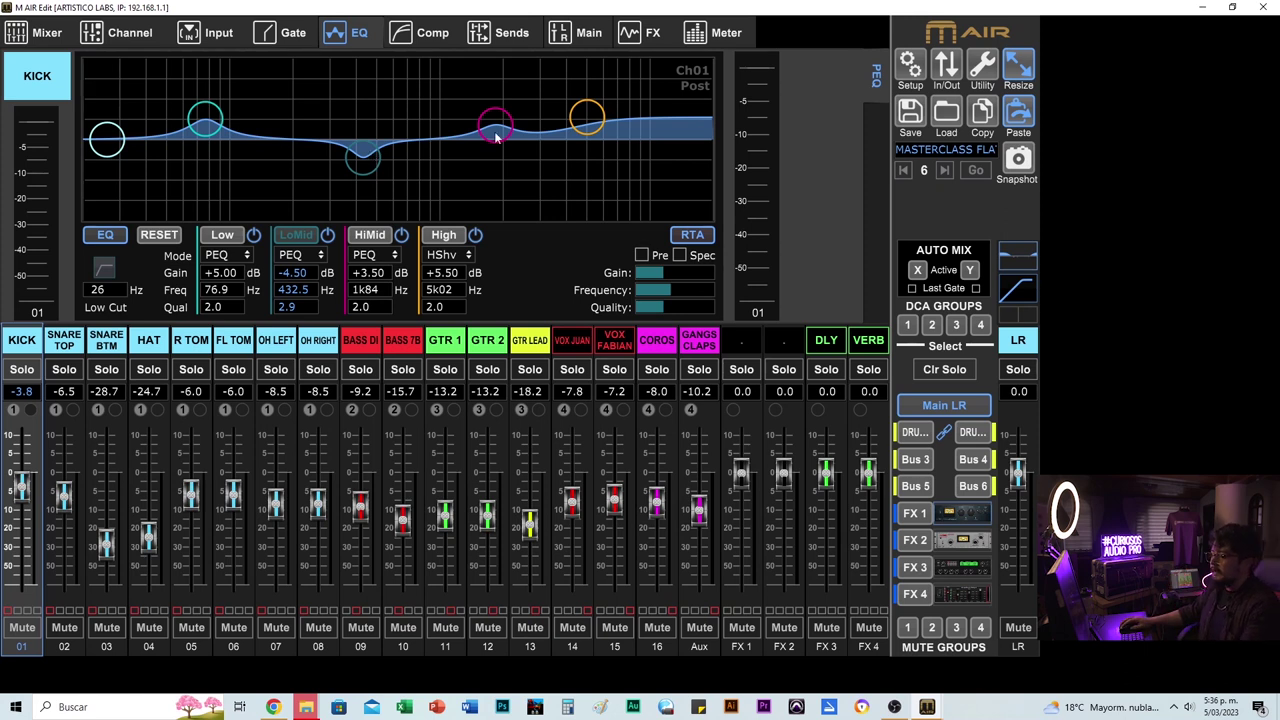
- On the KICK EQ, set HiMid to +4.00 dB, High to +4.50 dB at 4k37 and Low to +4.00 dB, comparing against the bypassed EQ
left_click_drag(499, 128, 493, 127)
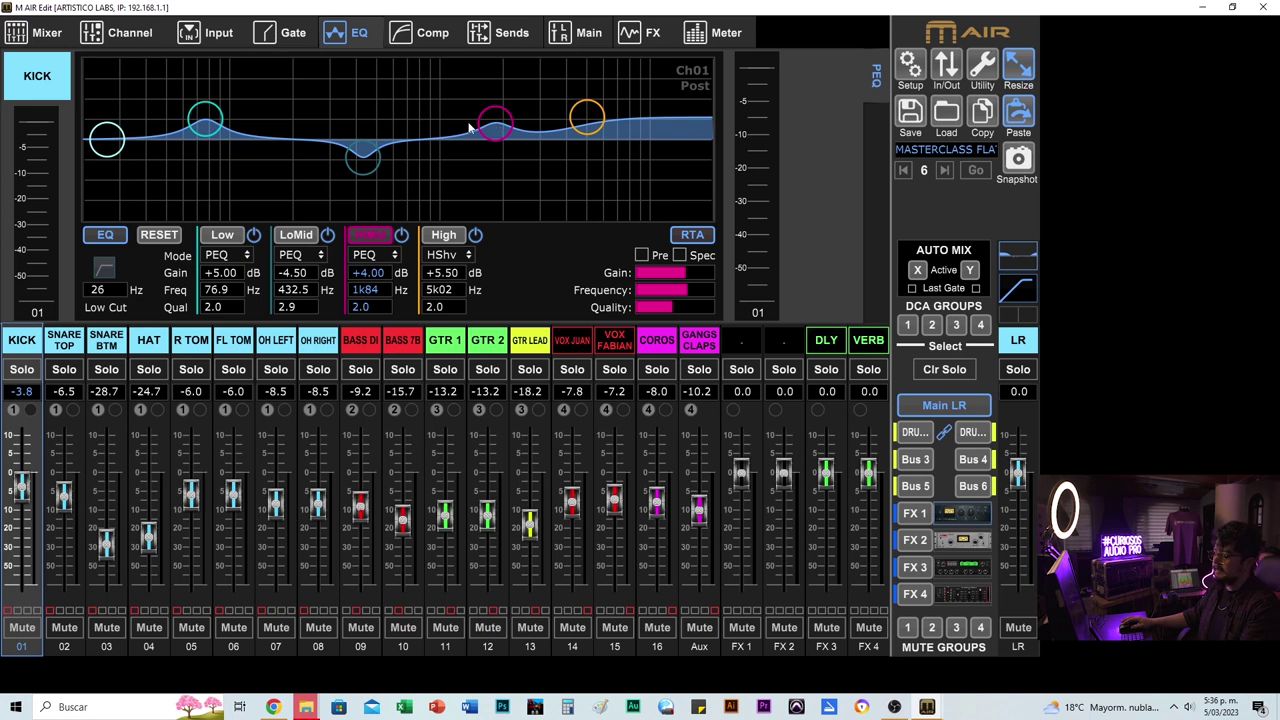
left_click_drag(590, 118, 580, 123)
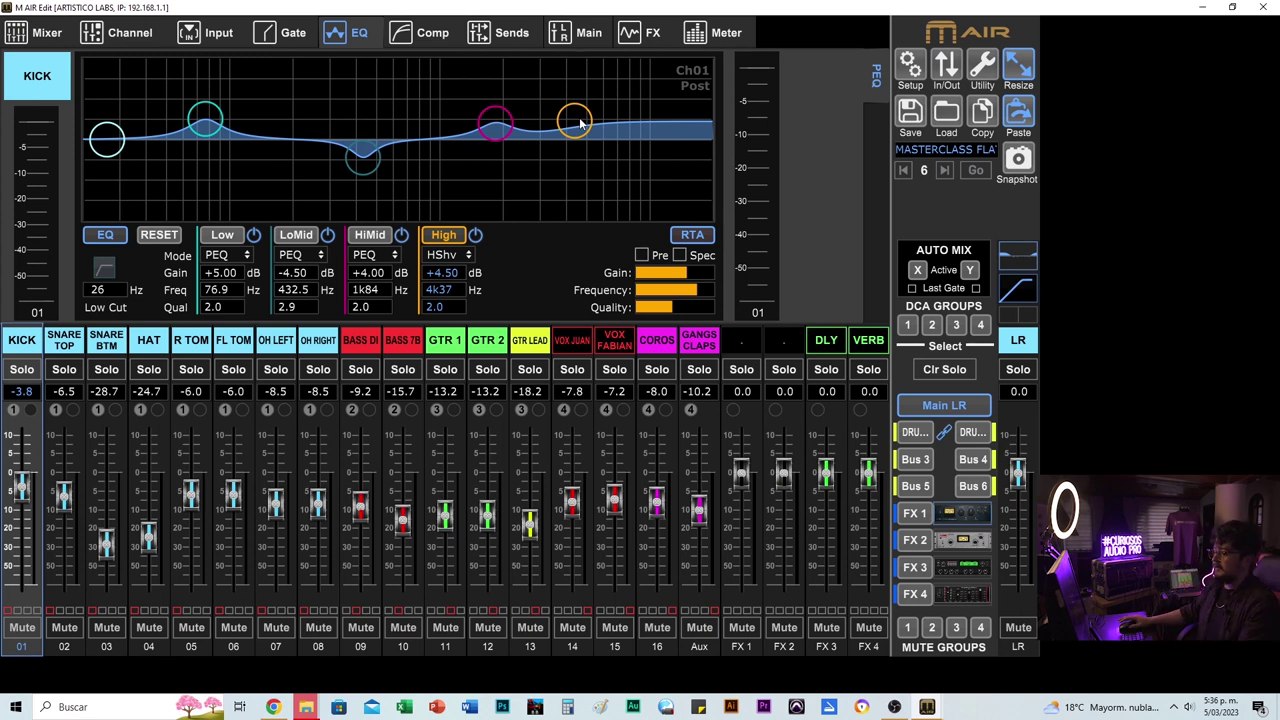
left_click(107, 236)
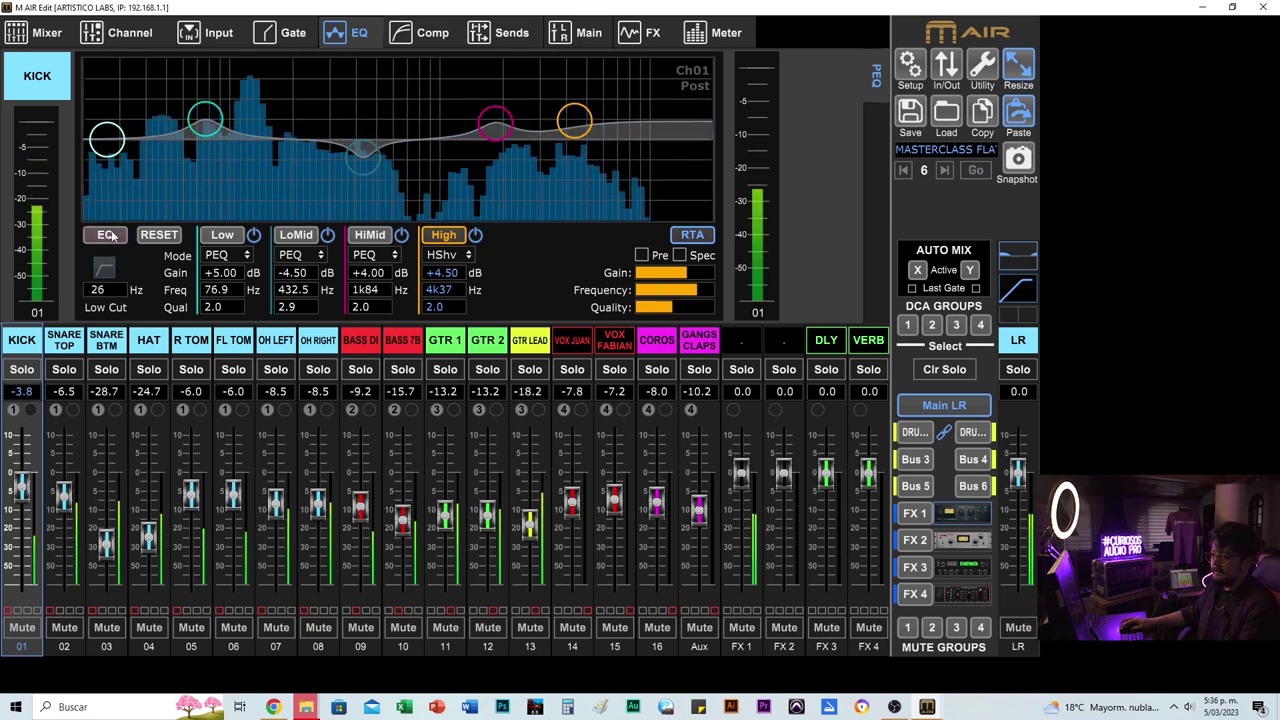
left_click(107, 236)
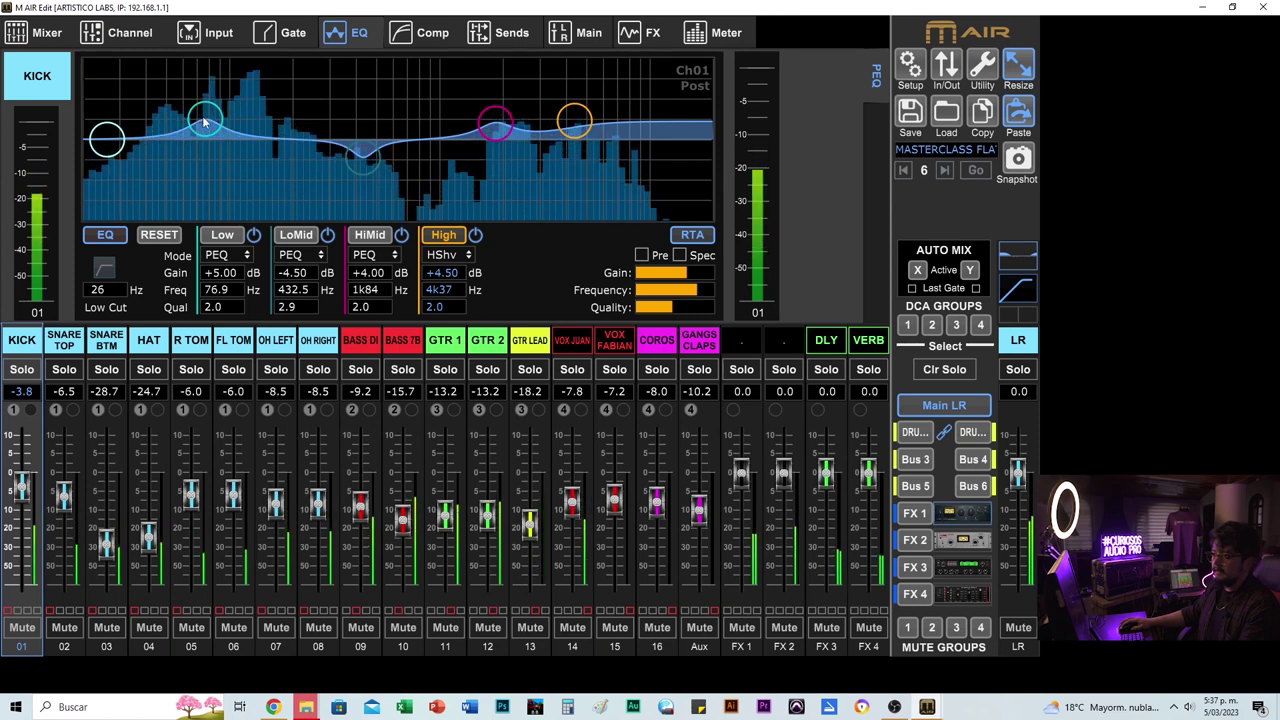
left_click_drag(205, 120, 205, 125)
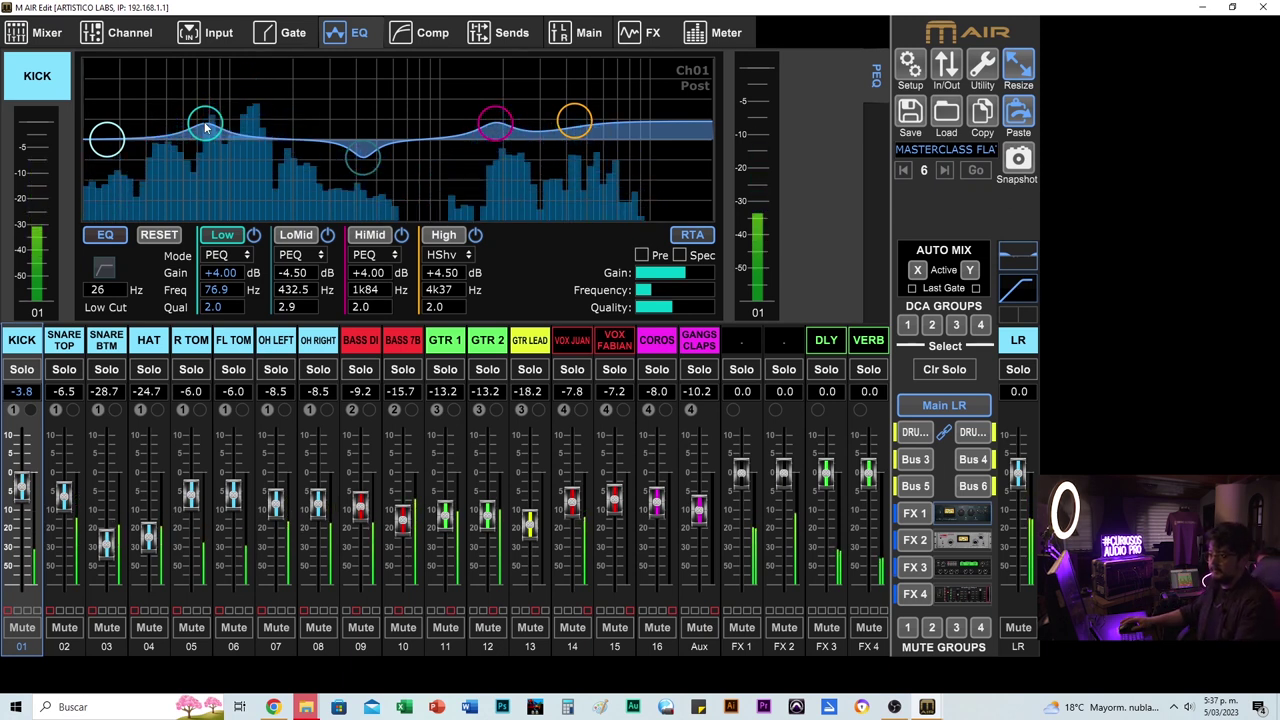
- Change the KICK EQ's Low band to a low shelf (LShv) at 85.3 Hz with quality 1.2
left_click(228, 254)
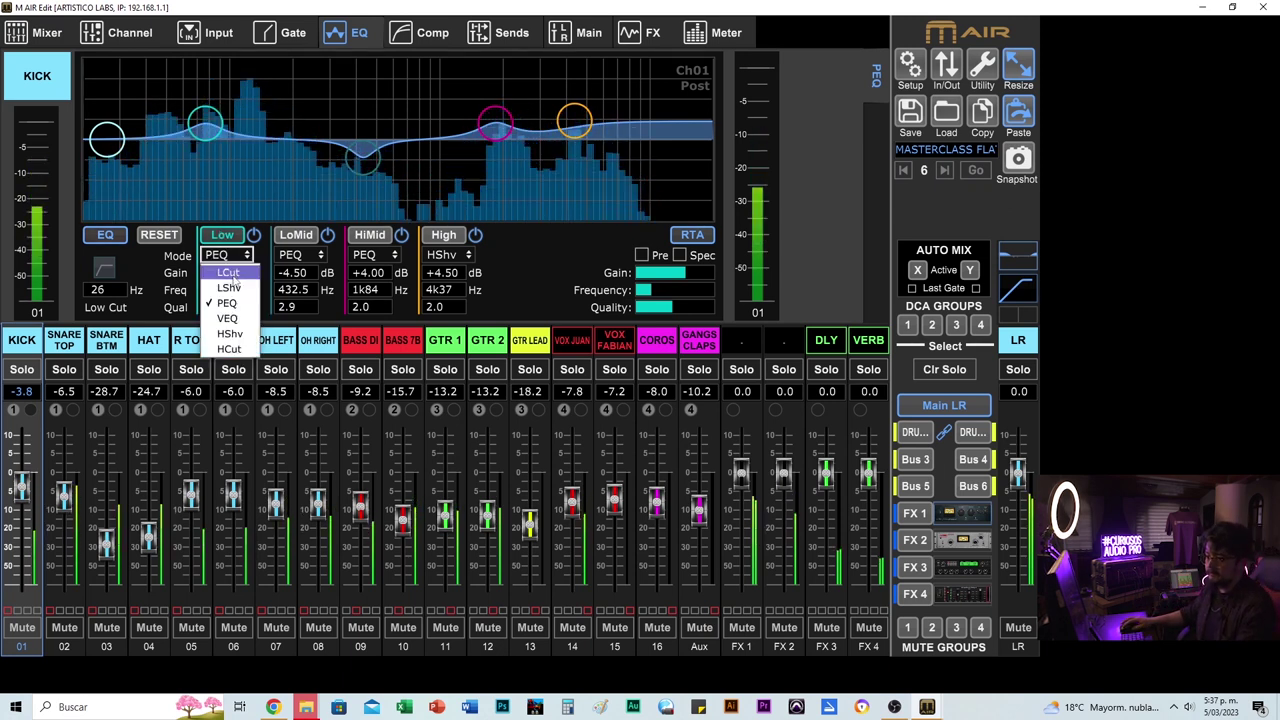
left_click(229, 303)
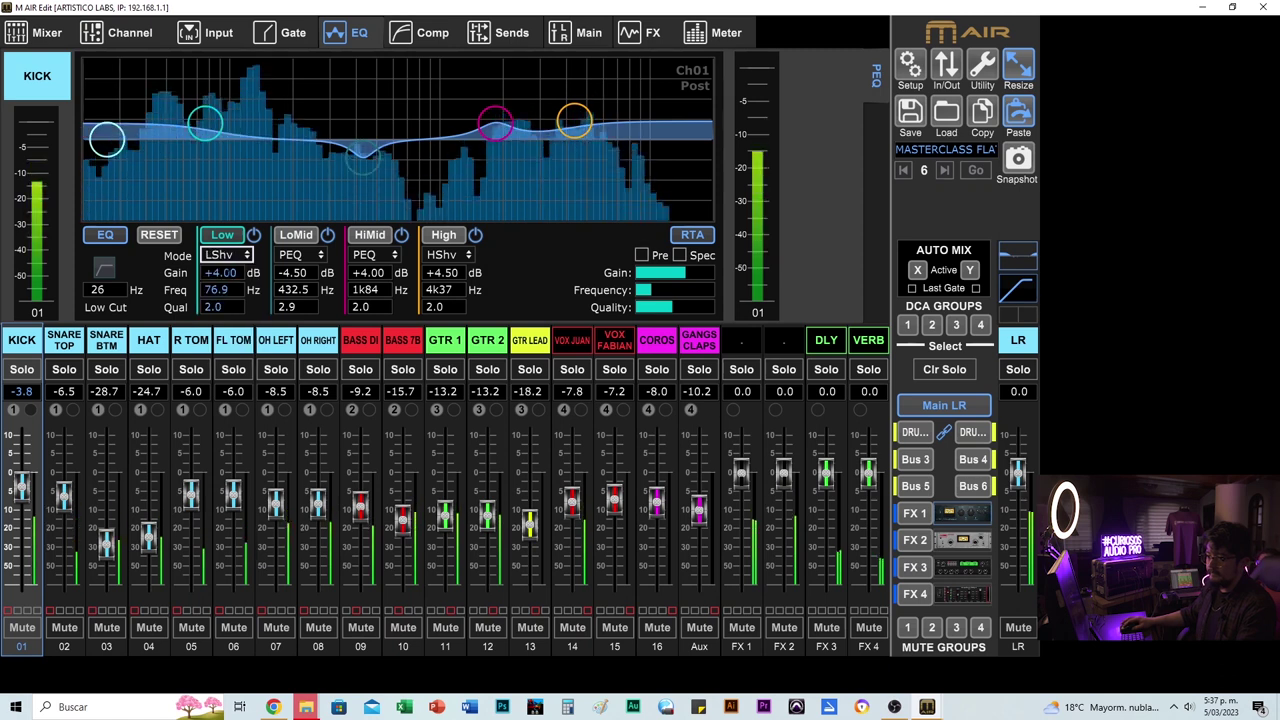
scroll(107, 140, "up", 1)
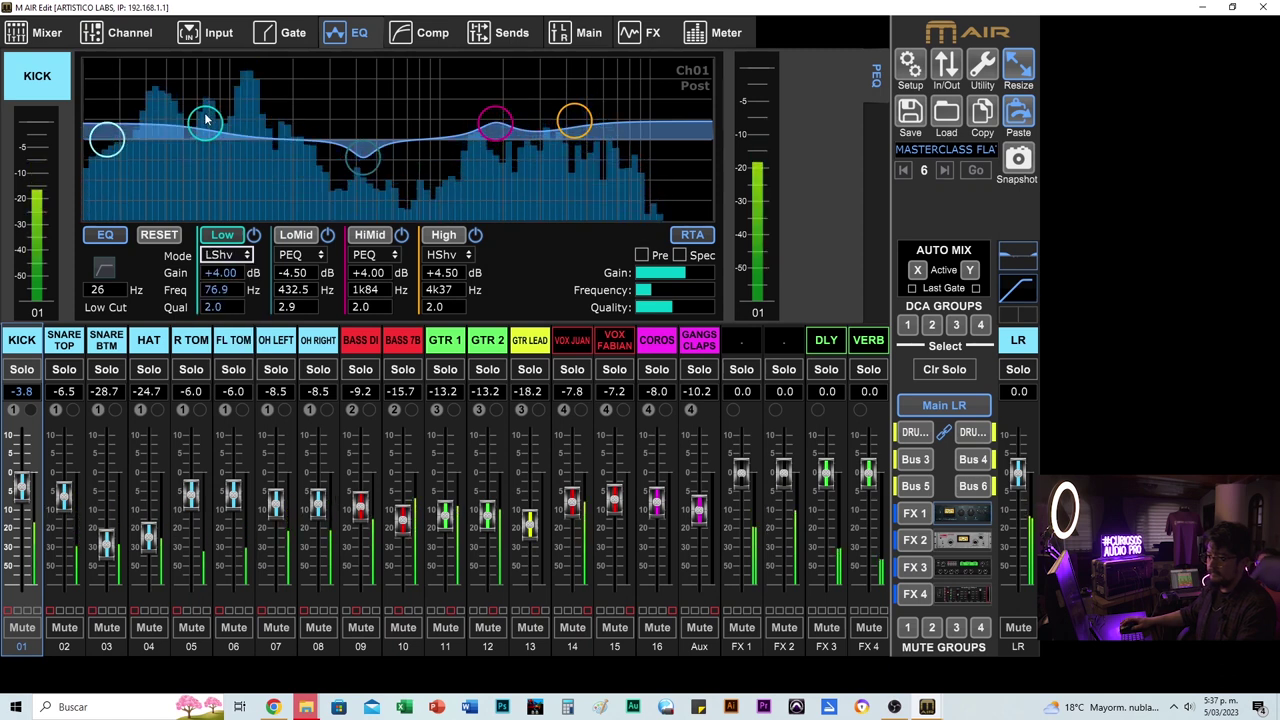
scroll(204, 118, "down", 5)
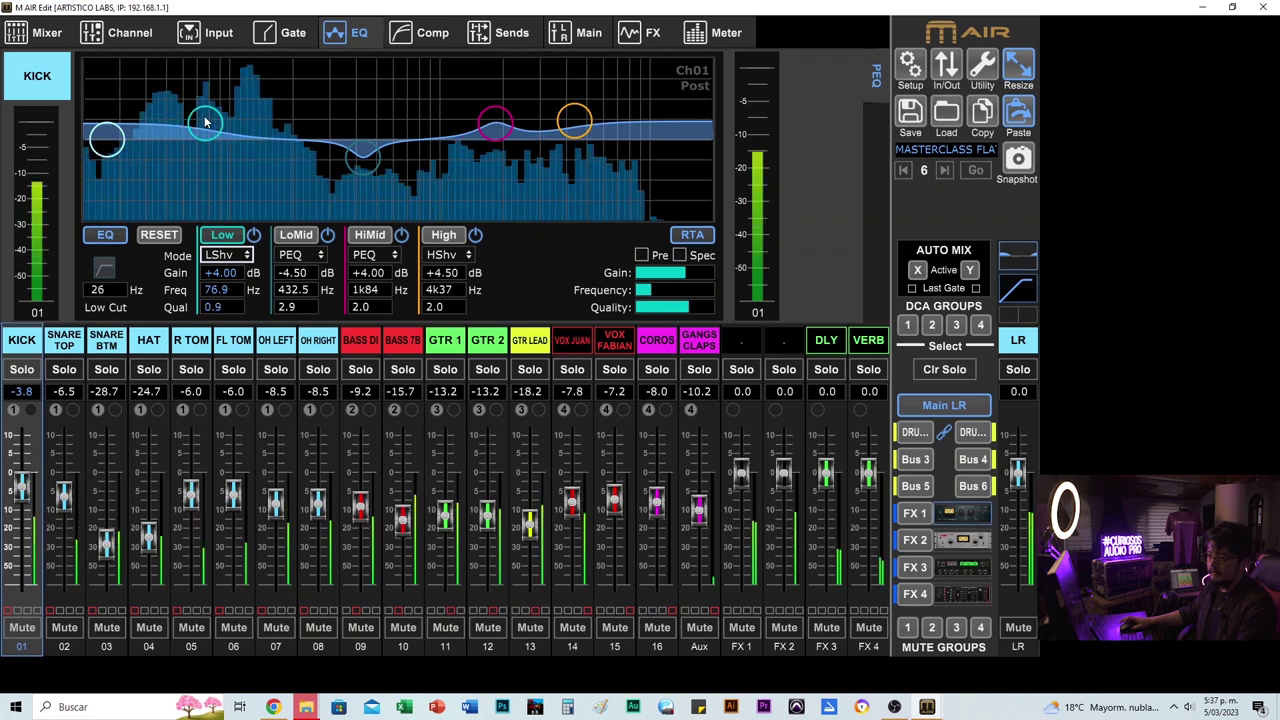
left_click_drag(204, 118, 213, 121)
scroll(213, 121, "up", 2)
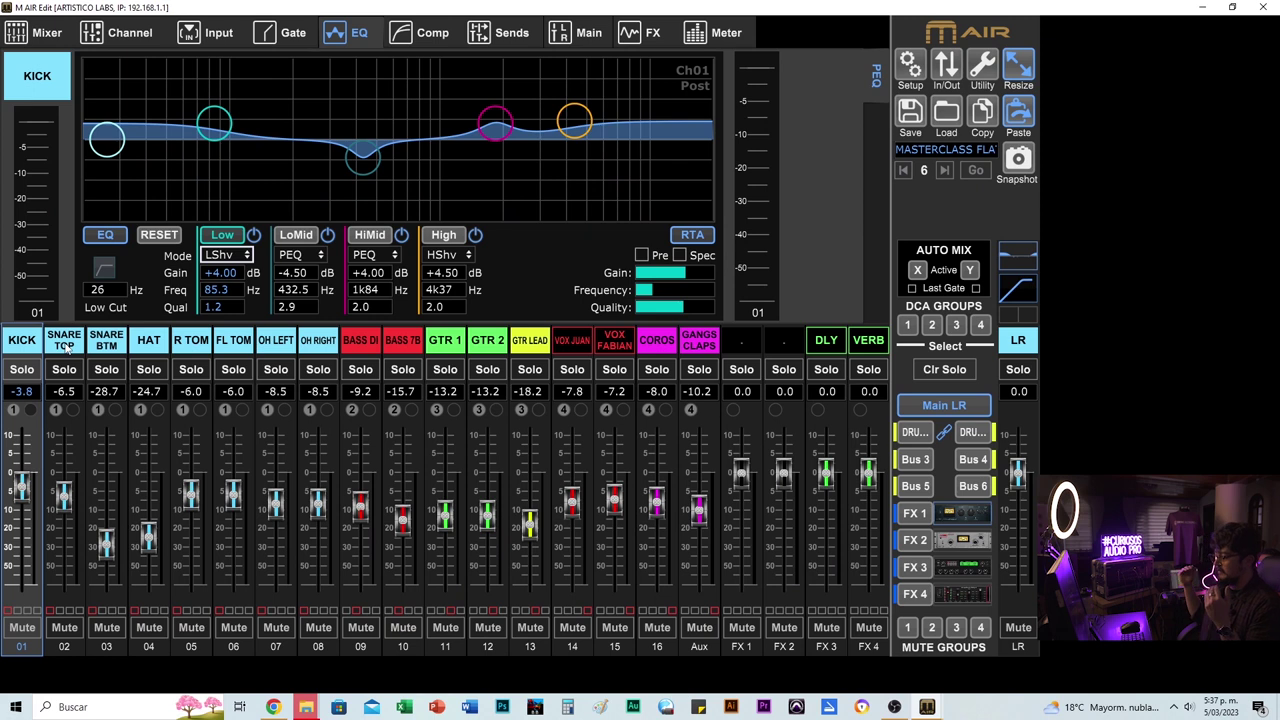
- Enable the KICK compressor and set attack to 30 ms, hold to 0.56 ms and release to 30 ms
left_click(428, 33)
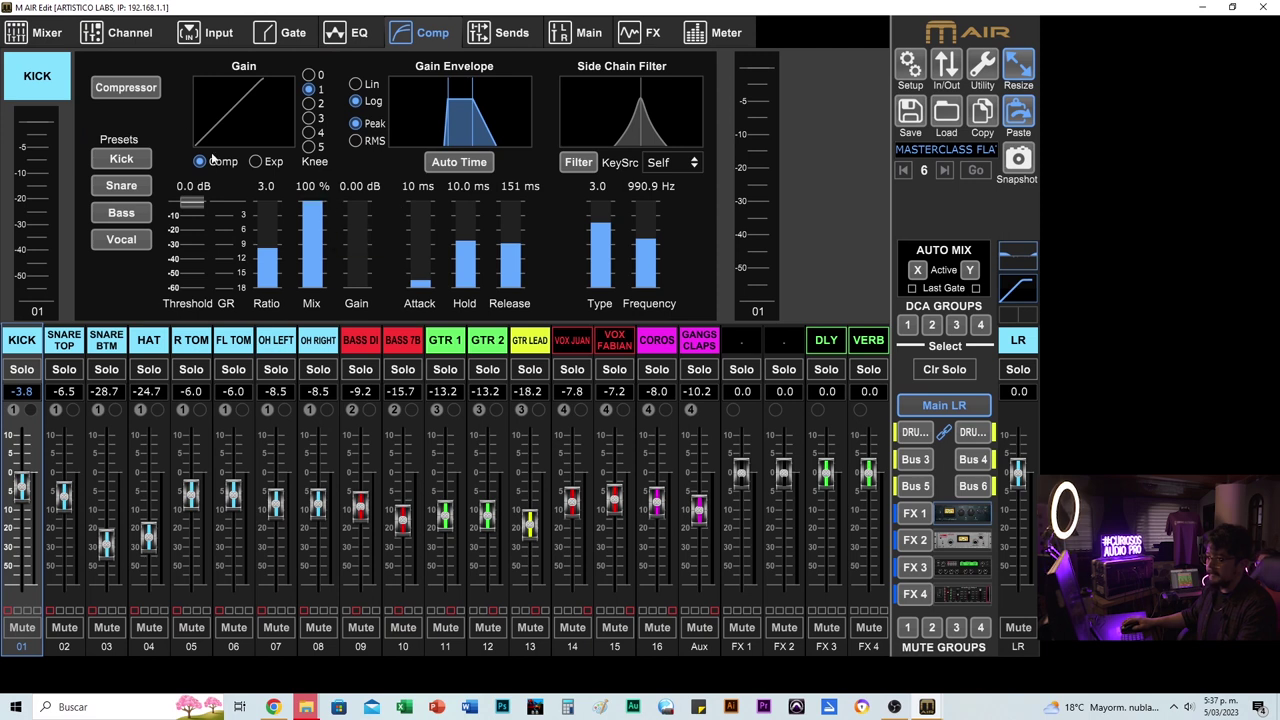
left_click(121, 90)
left_click(426, 284)
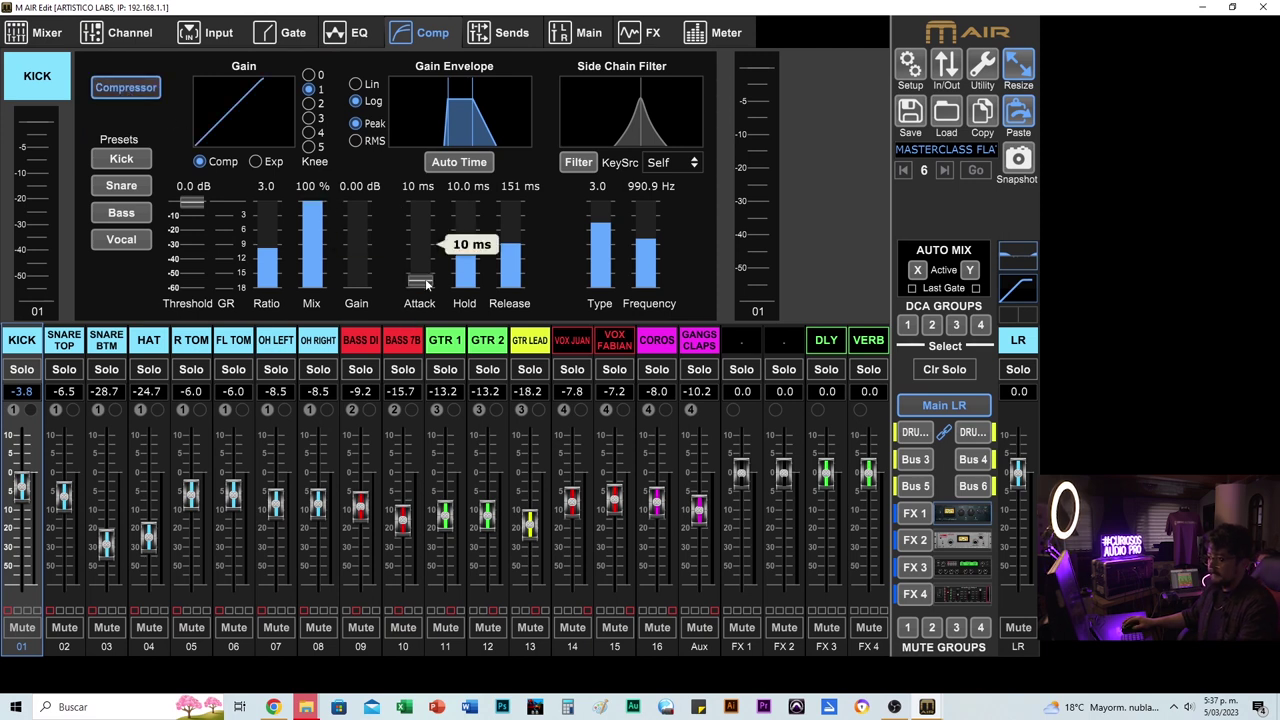
left_click_drag(426, 284, 426, 276)
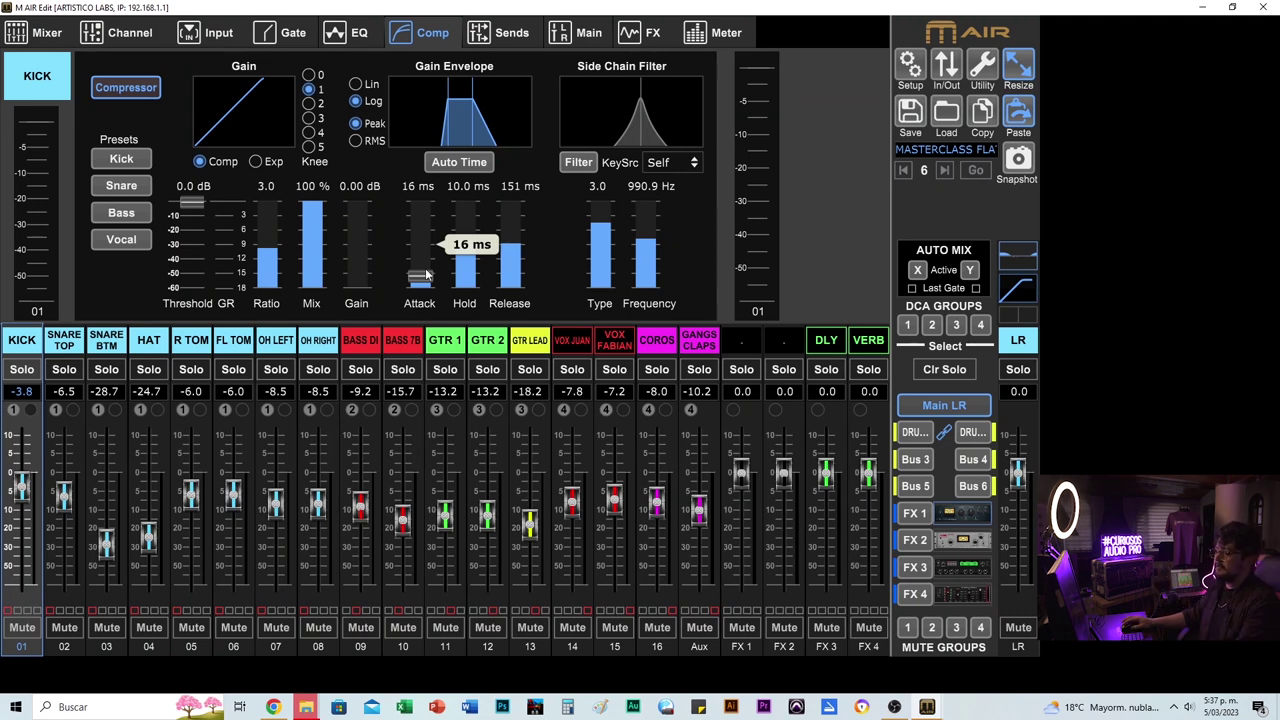
left_click_drag(521, 250, 474, 295)
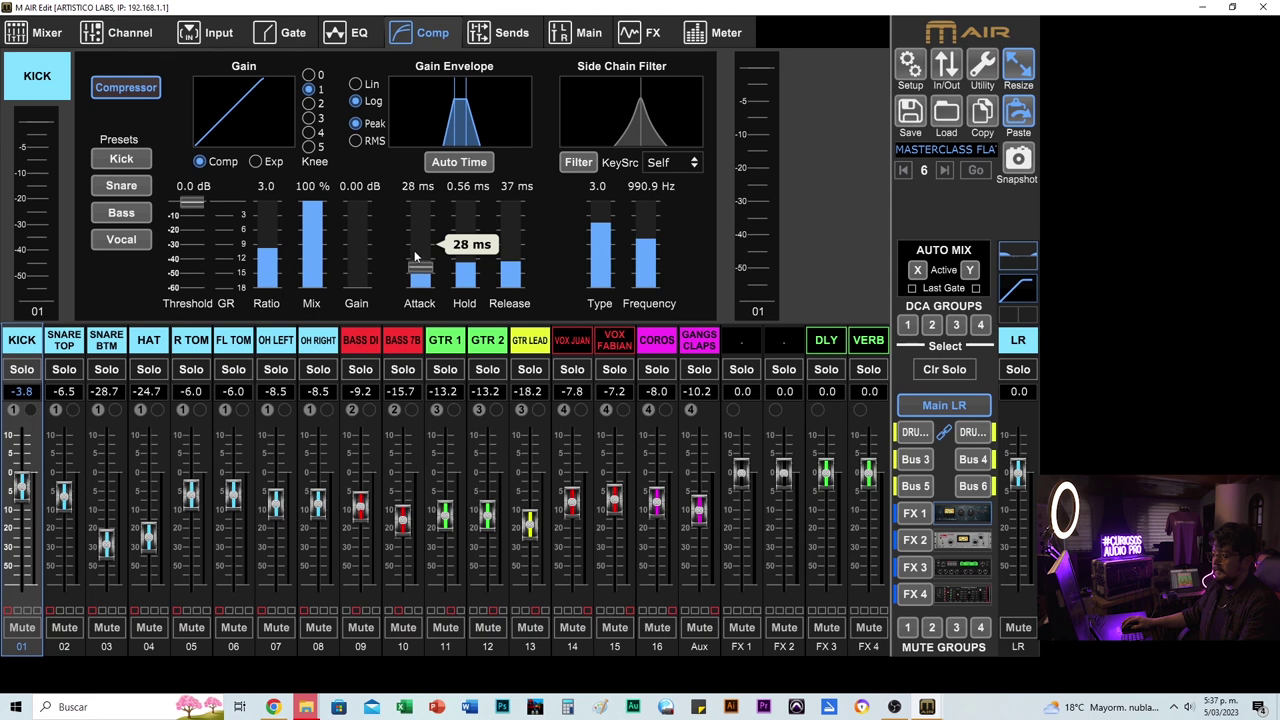
mouse_move(512, 270)
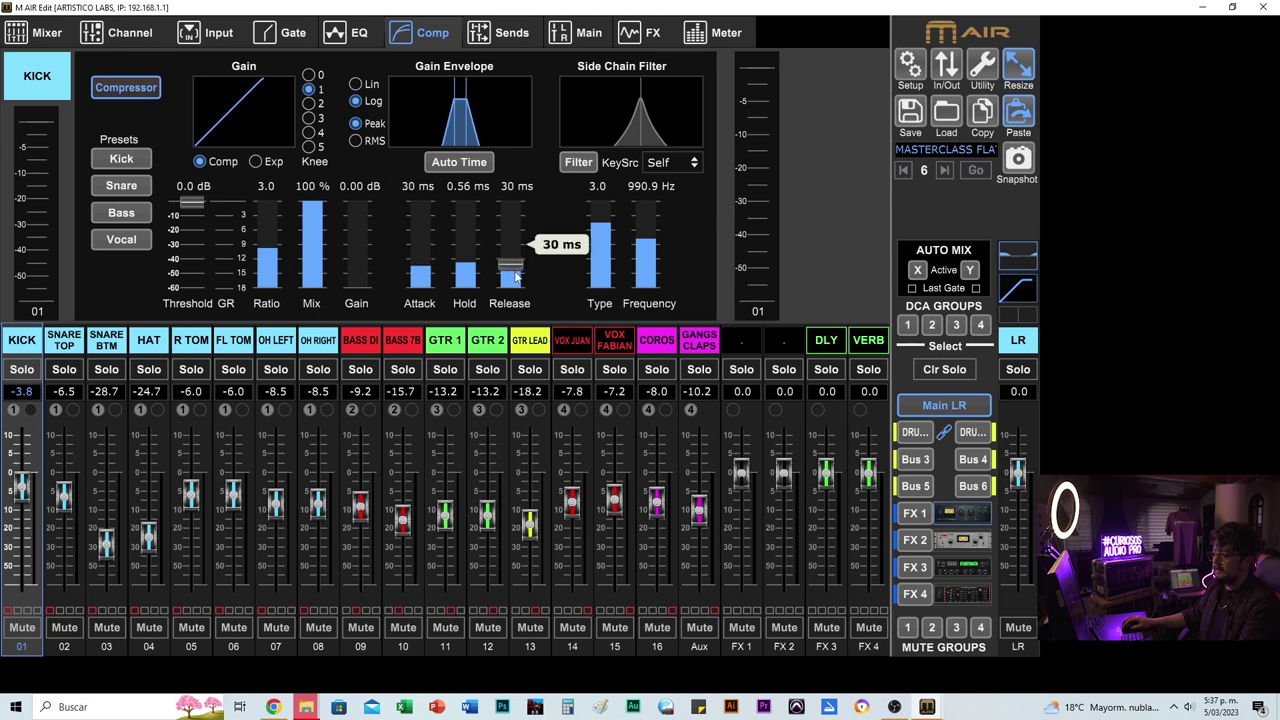
mouse_move(466, 230)
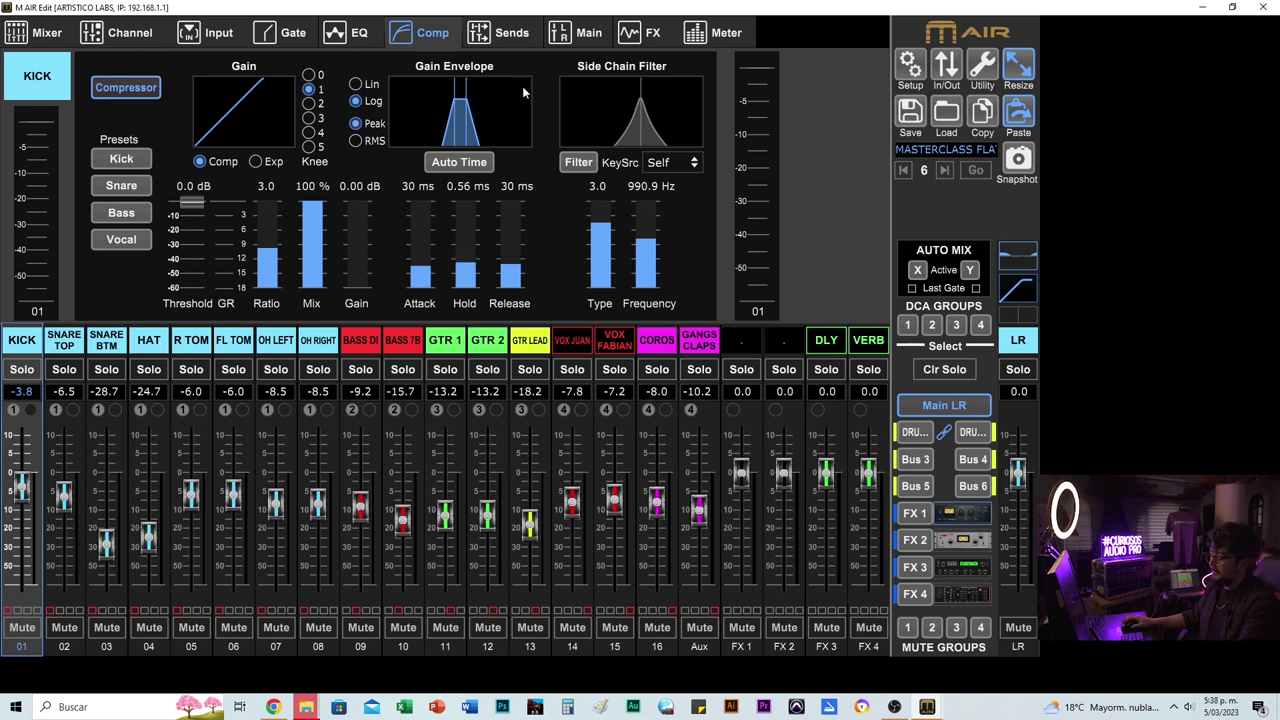
- Set the KICK compressor's threshold to -18.5 dB, ratio to 4.0 and gain to 2.50 dB
mouse_move(646, 238)
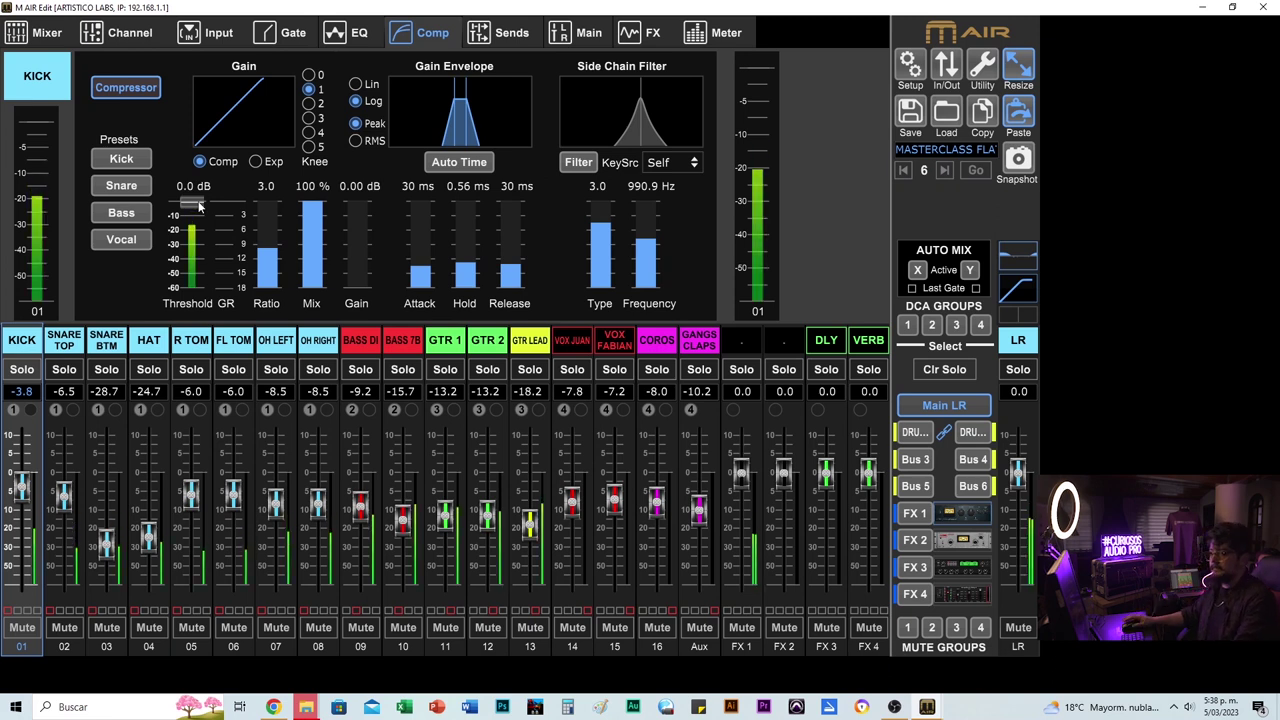
mouse_move(199, 205)
left_mouse_down()
mouse_move(224, 267)
mouse_move(266, 246)
mouse_move(200, 229)
left_mouse_up()
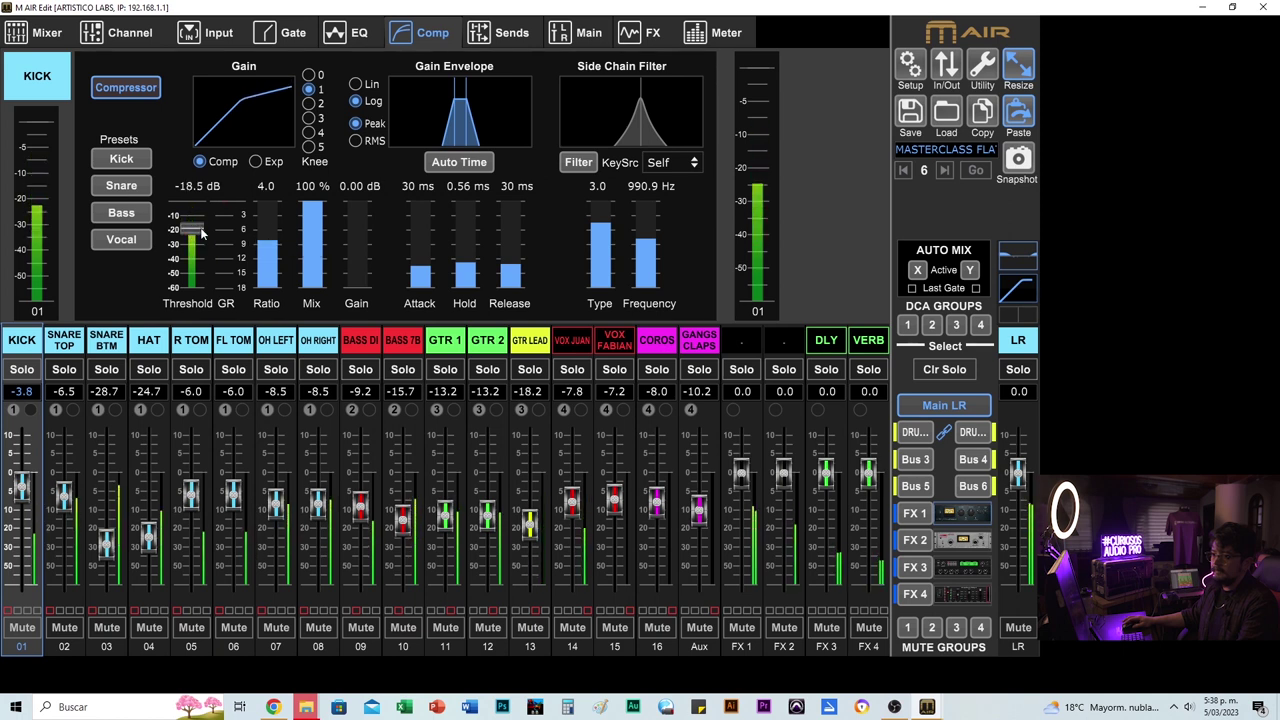
mouse_move(360, 289)
left_click_drag(360, 280, 360, 276)
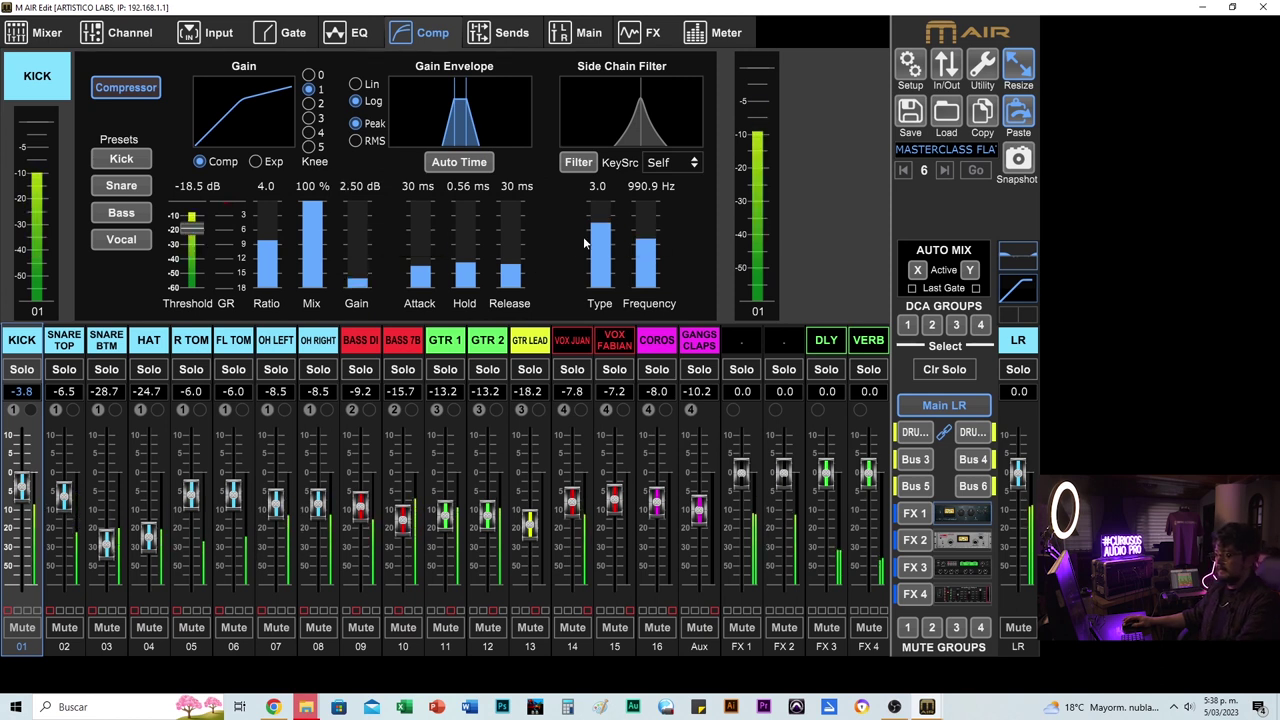
- Set the KICK compressor's side-chain filter to HC12 at 550.8 Hz, and try it on before switching it back off
left_click_drag(597, 226, 600, 303)
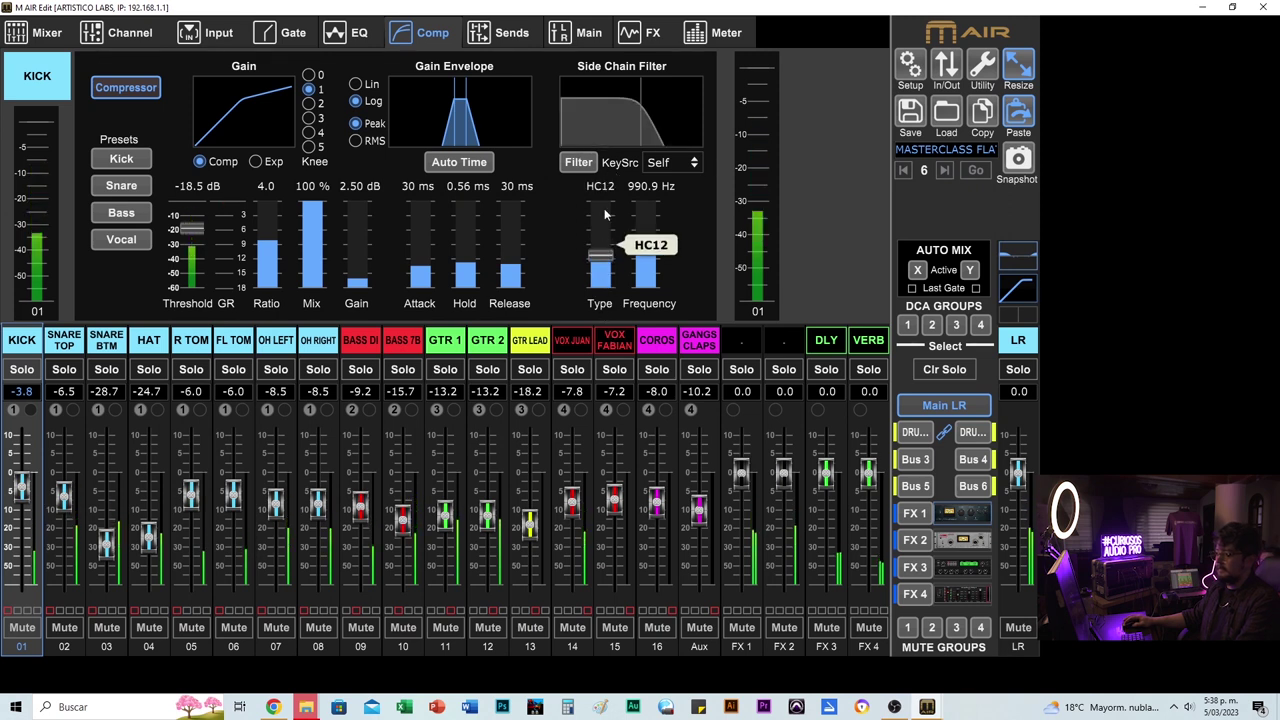
scroll(646, 250, "down", 4)
scroll(646, 250, "up", 3)
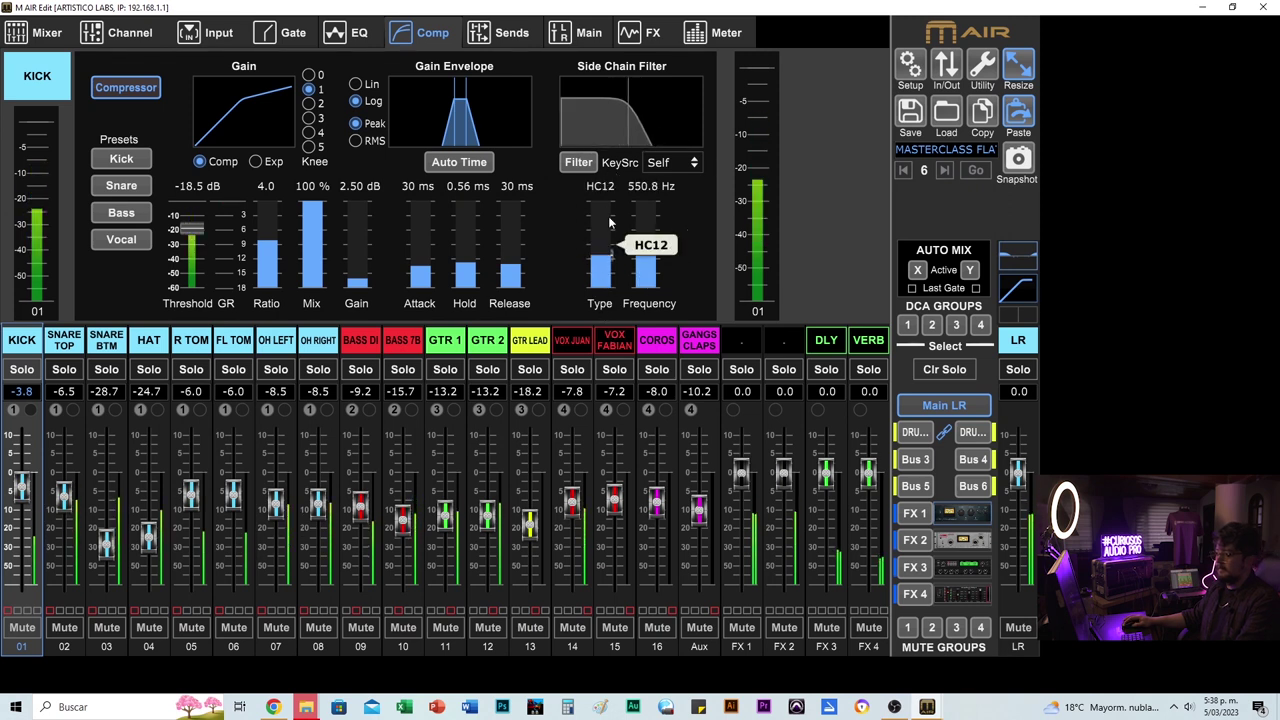
left_click(578, 162)
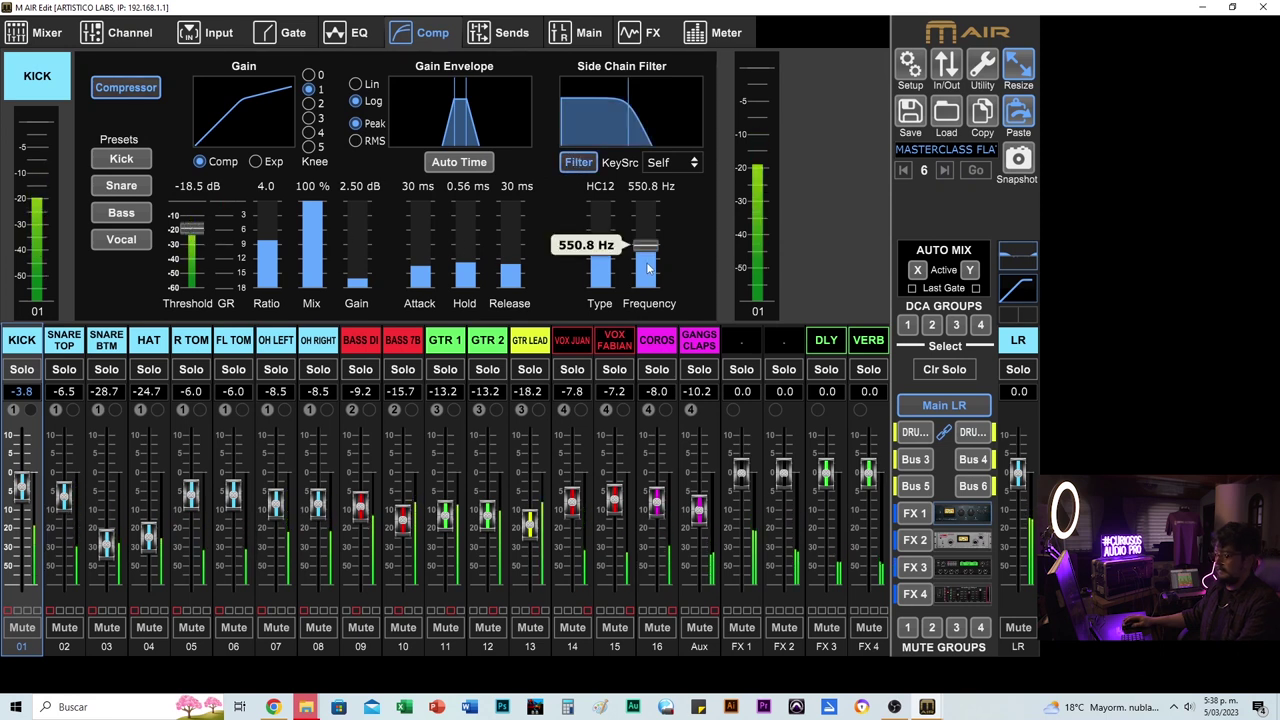
left_click(578, 163)
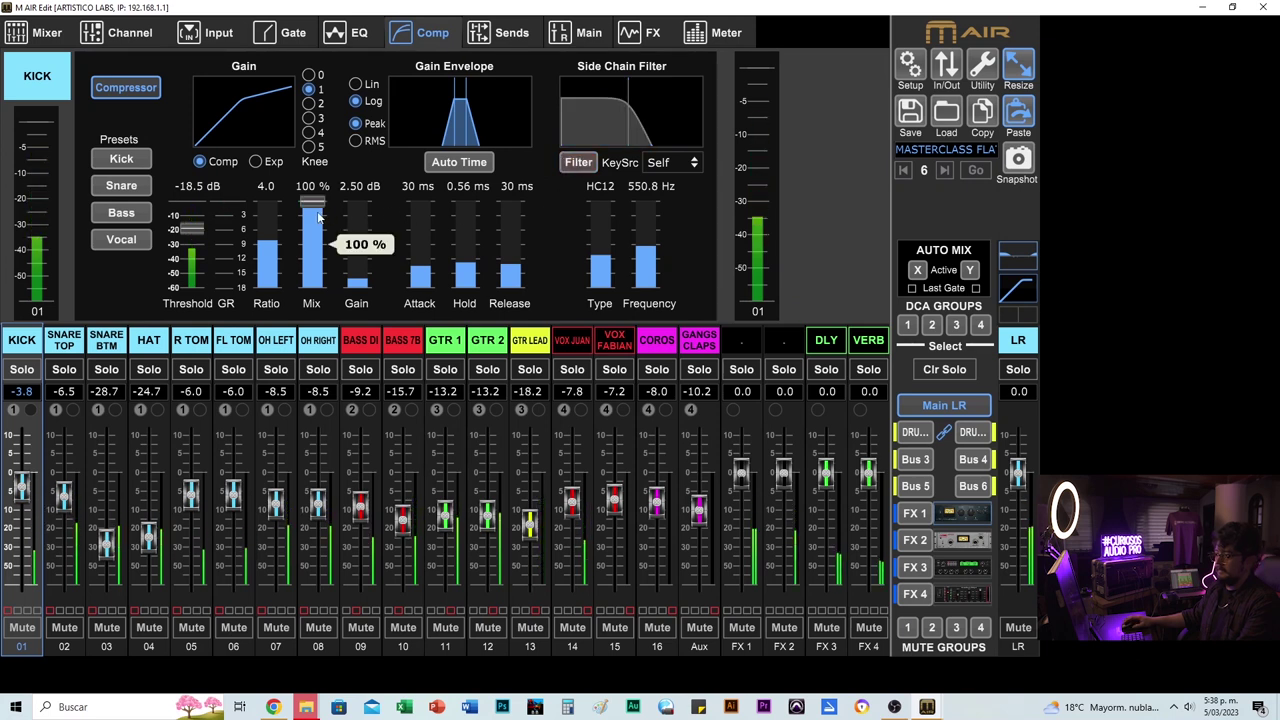
- Compare the KICK with its compressor bypassed and engaged, and raise the compressor gain to 3.00 dB
left_click(125, 88)
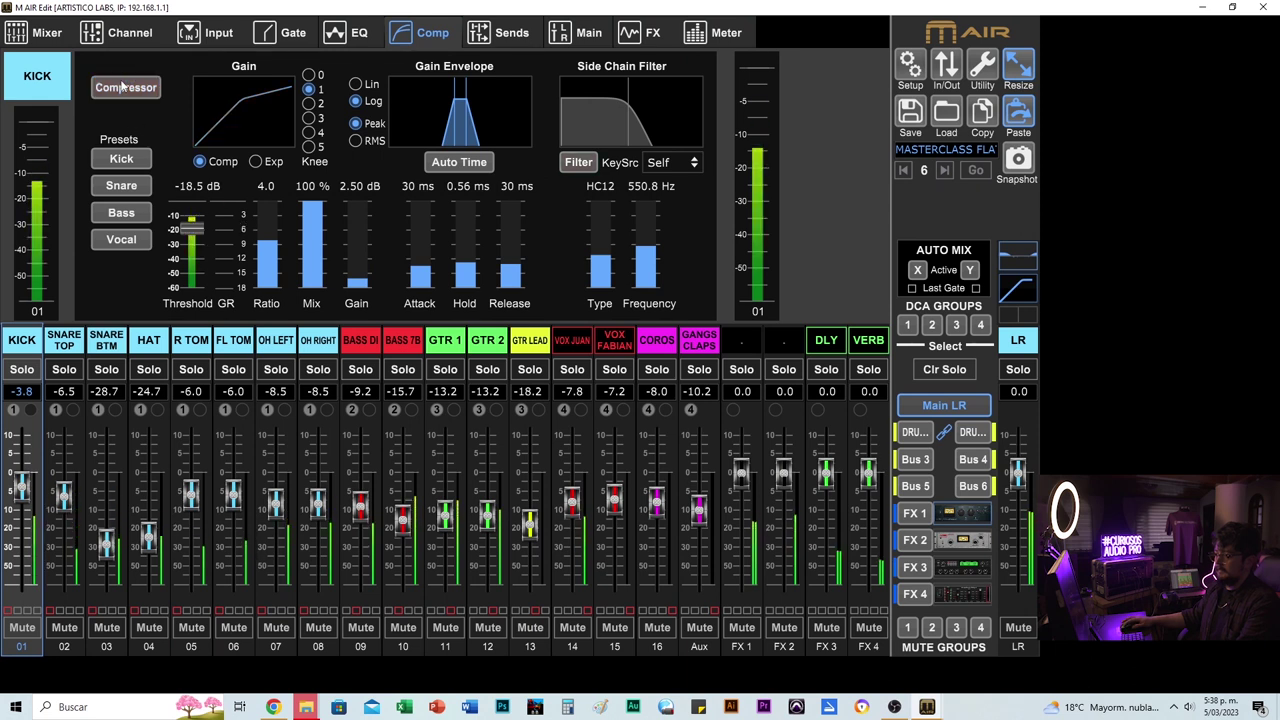
left_click(125, 88)
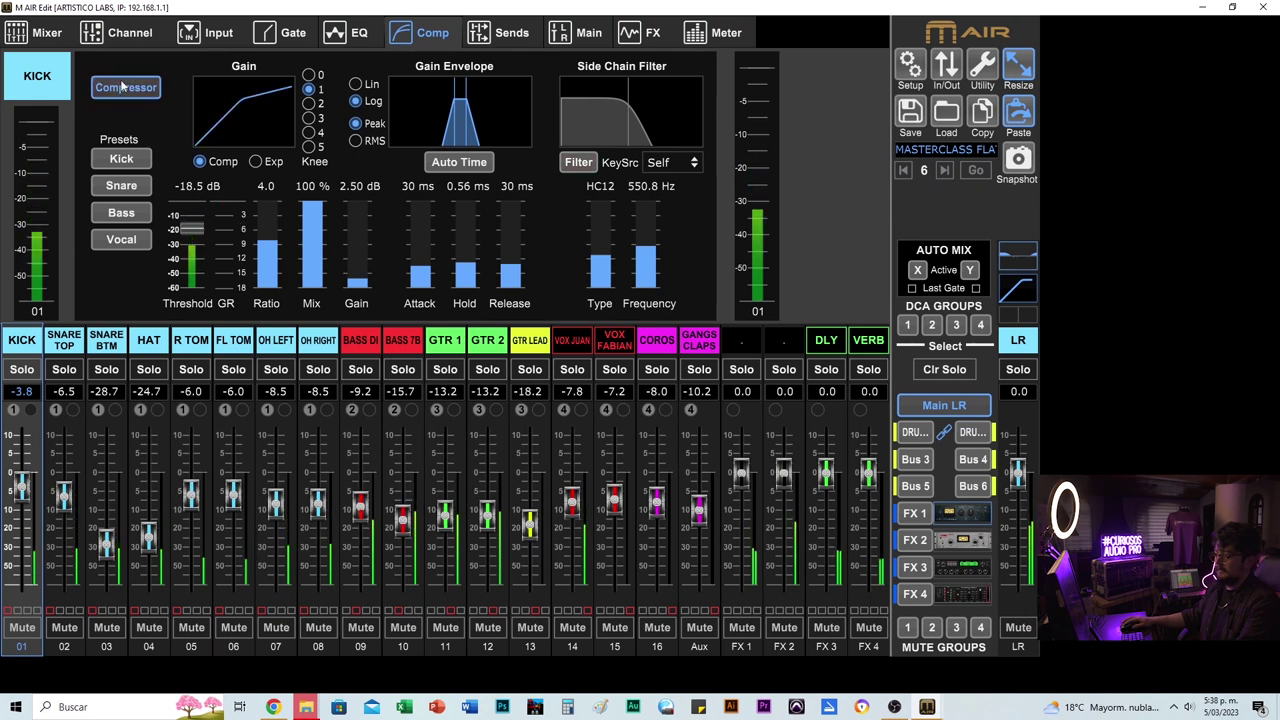
mouse_move(362, 281)
scroll(362, 281, "up", 1)
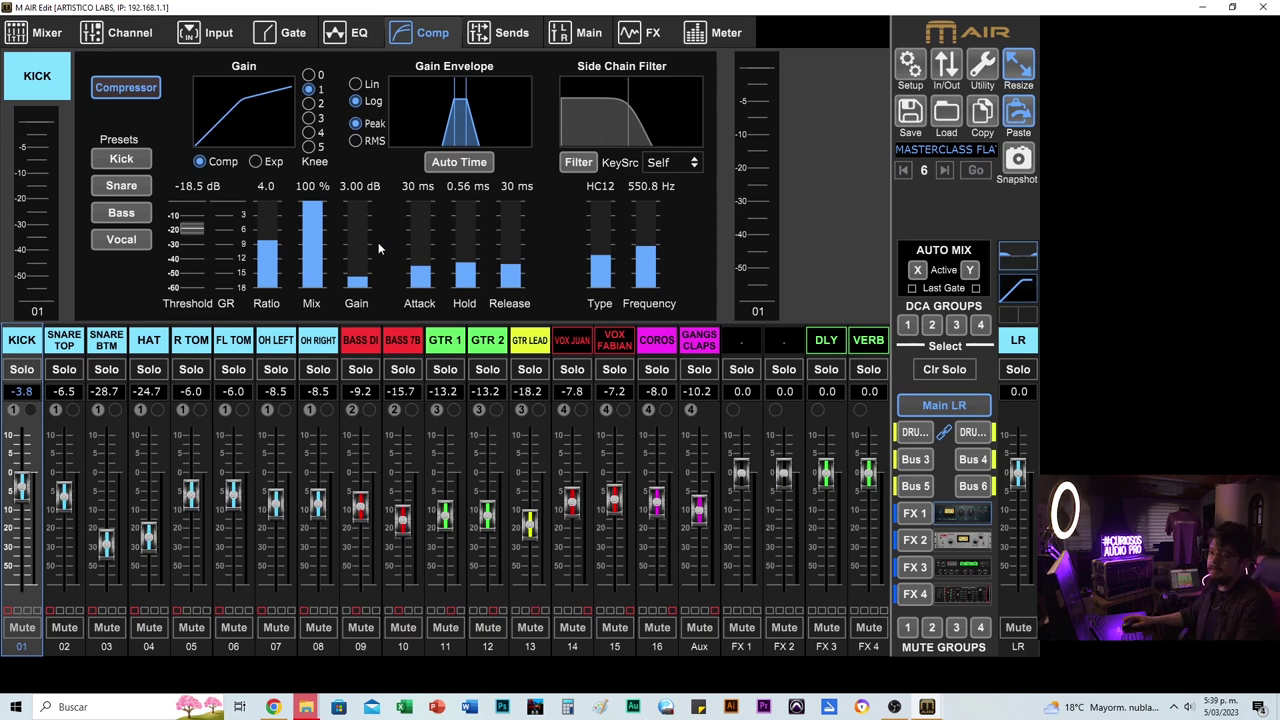
- On the SNARE TOP EQ, set LoMid to -4.50 dB with quality 2.5, Low to +3.50 dB at 195.4 Hz and High to +8.00 dB at 11k50
left_click(74, 344)
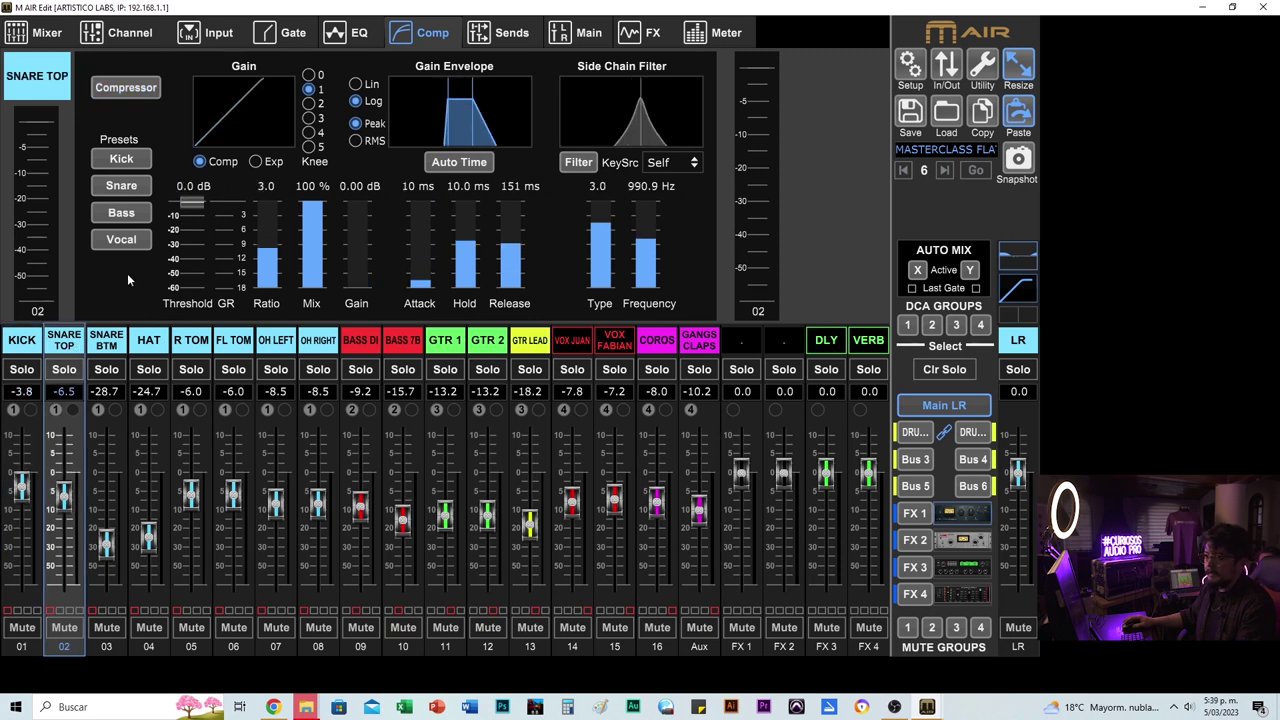
left_click(103, 338)
left_click(80, 344)
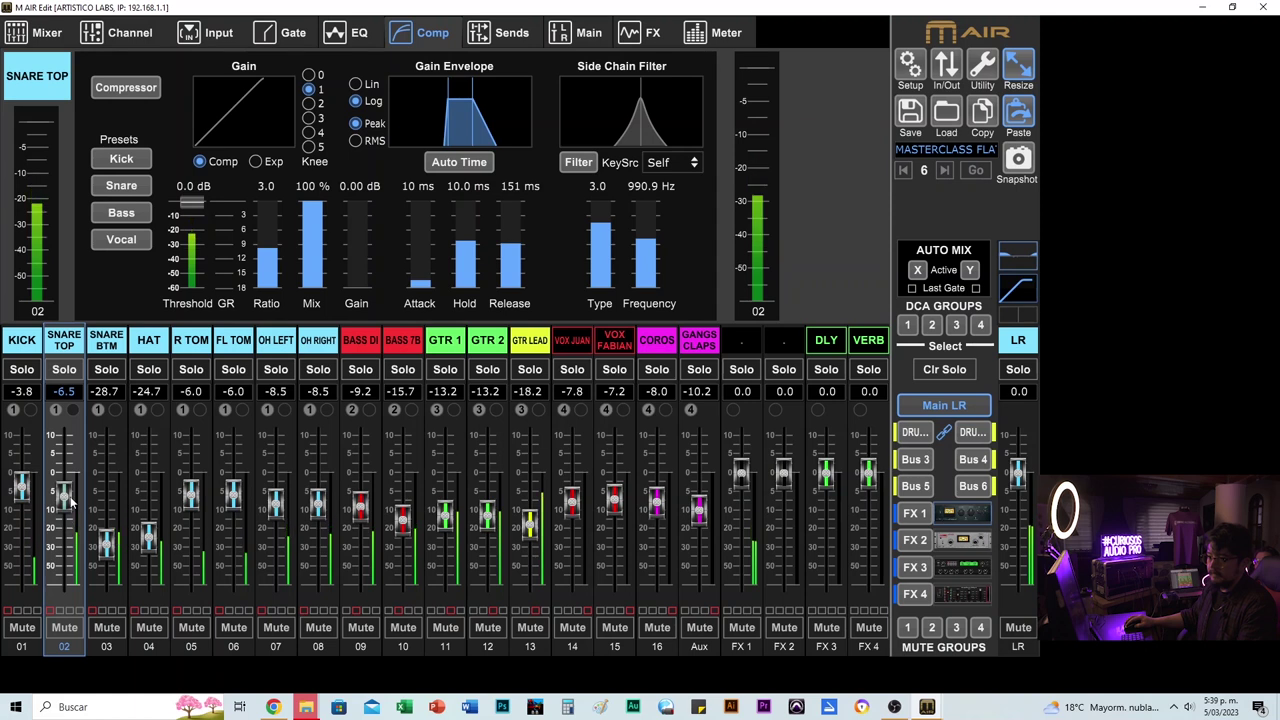
left_click(359, 32)
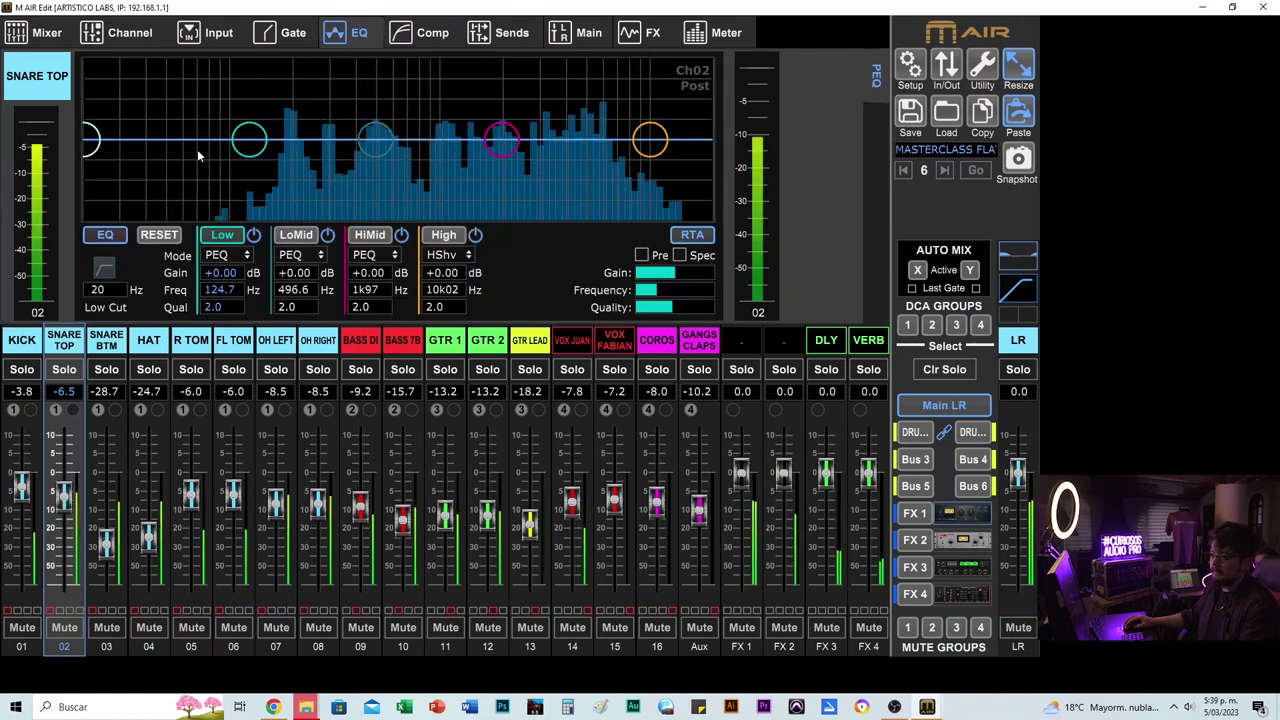
mouse_move(370, 137)
left_mouse_down()
mouse_move(381, 143)
mouse_move(369, 95)
mouse_move(378, 160)
left_mouse_up()
left_click_drag(249, 140, 287, 130)
left_click_drag(650, 139, 662, 97)
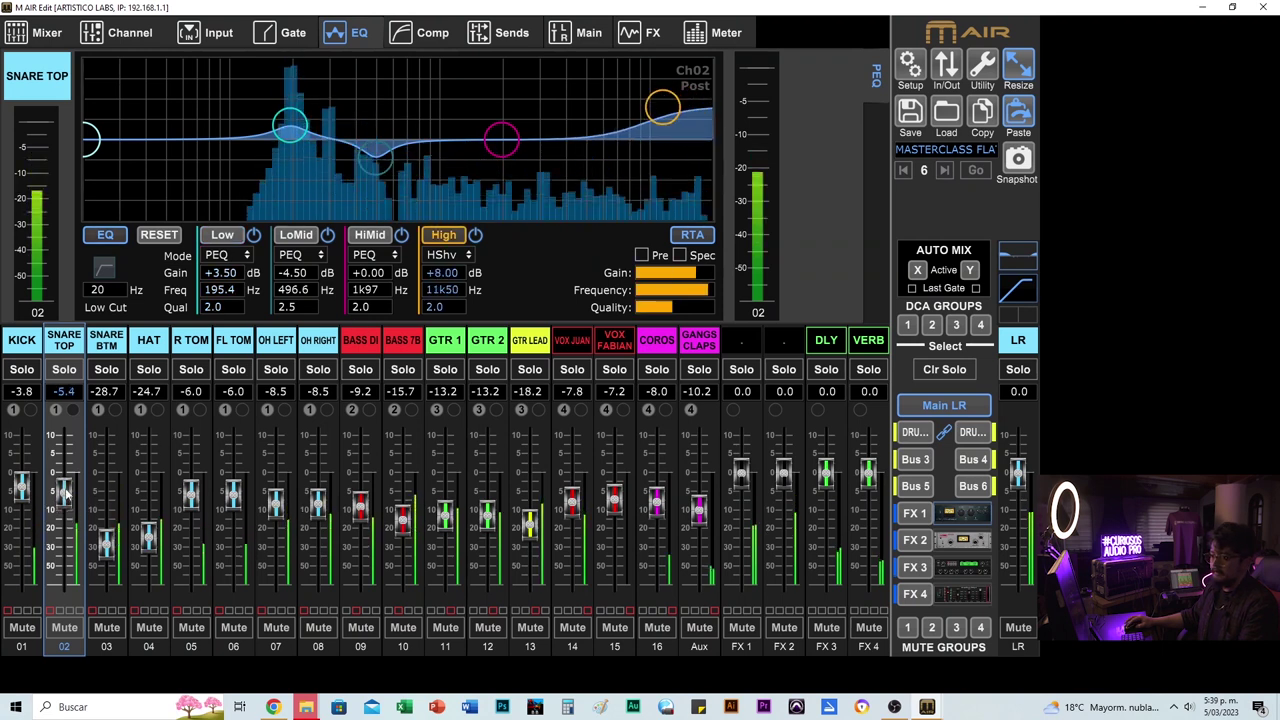
- On SNARE TOP, set EQ High to +7.00 dB at 11k11 and HiMid to +2.50 dB at 5k57, and raise the fader to -3.5 dB
left_click_drag(65, 493, 67, 488)
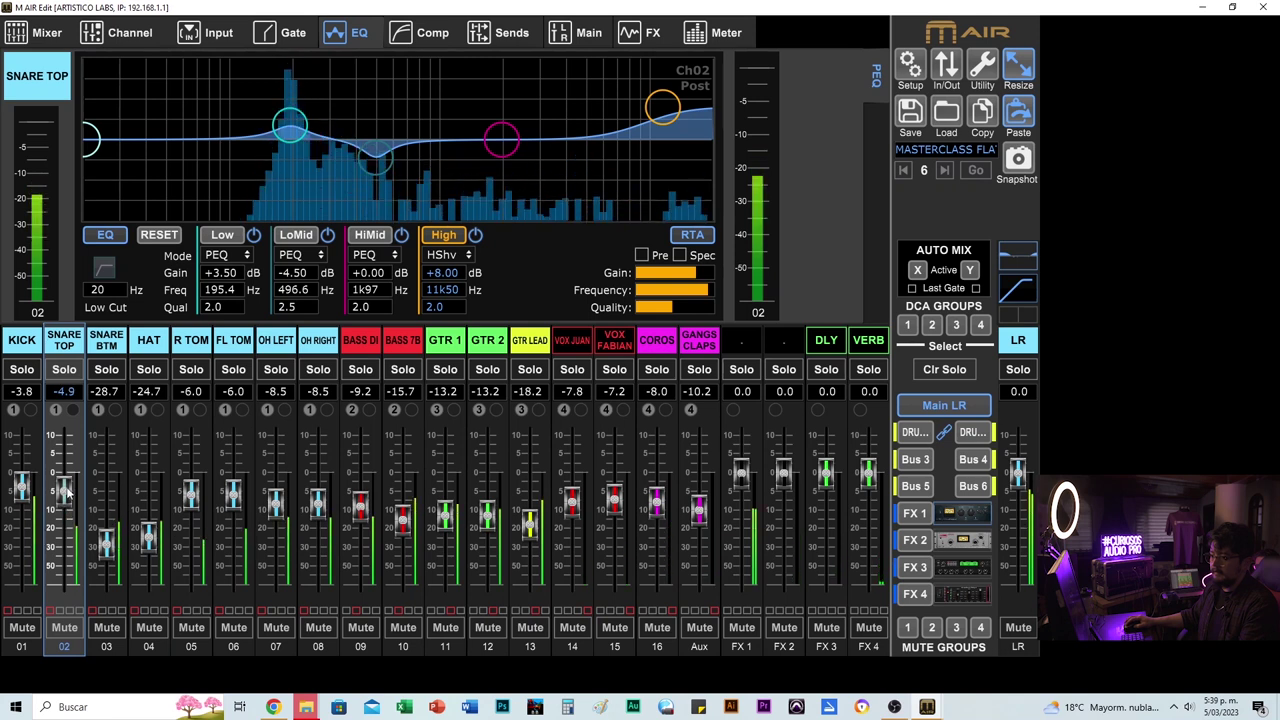
left_click_drag(655, 108, 658, 115)
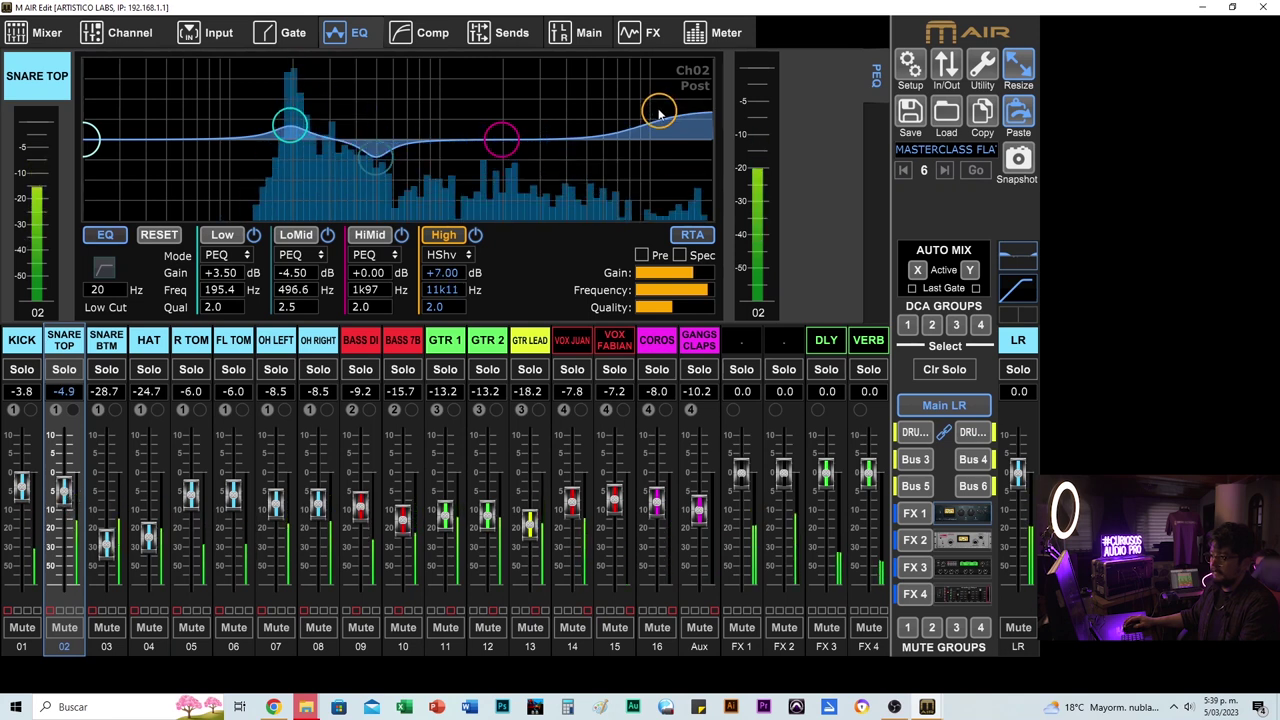
left_click(502, 138)
left_click_drag(505, 138, 595, 132)
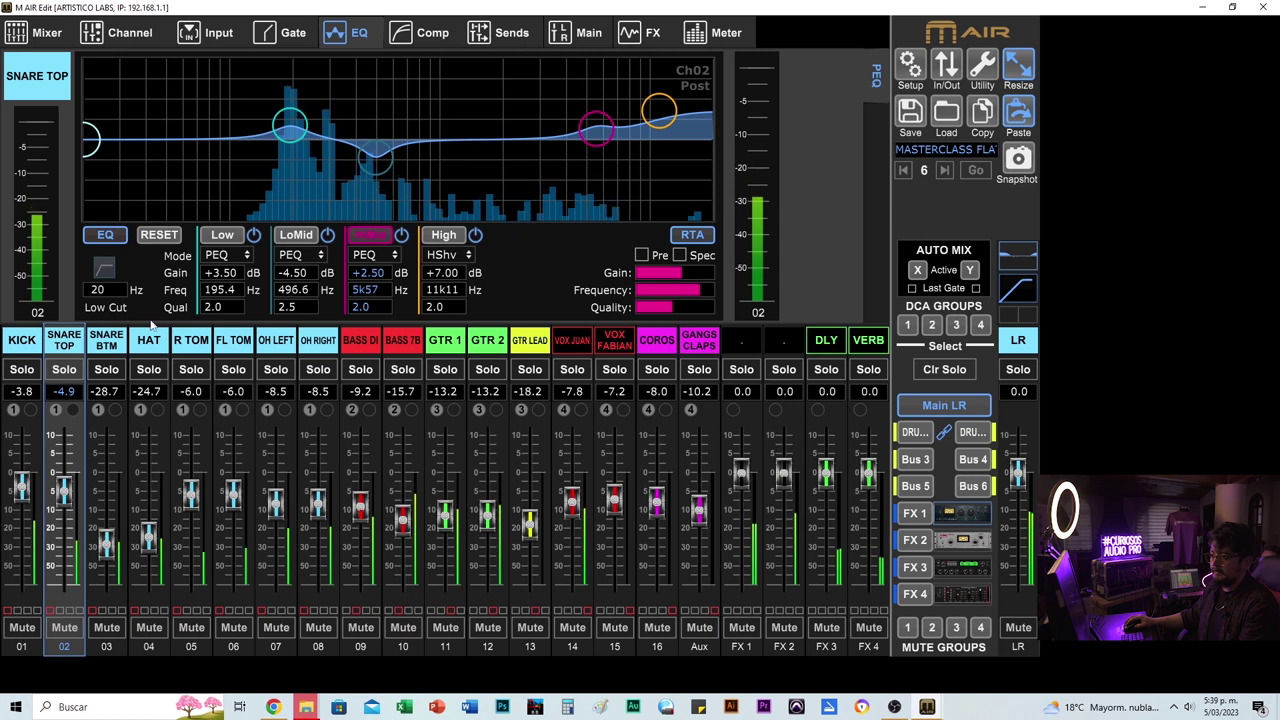
scroll(80, 468, "up", 3)
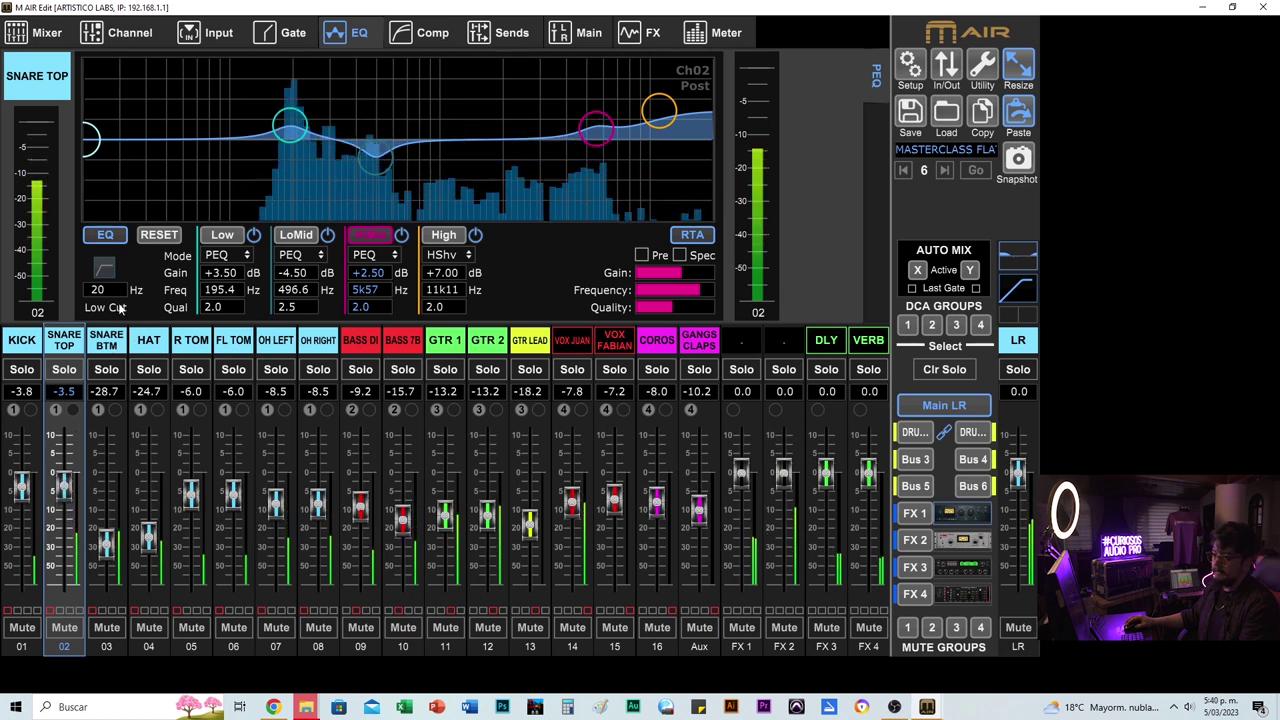
- On SNARE BTM, set EQ High to +8.50 dB at 10k37, LoMid to -6.00 dB at 570.2 Hz, Low to +9.00 dB at 232.3 Hz, and the fader to -20.4 dB
left_click(110, 345)
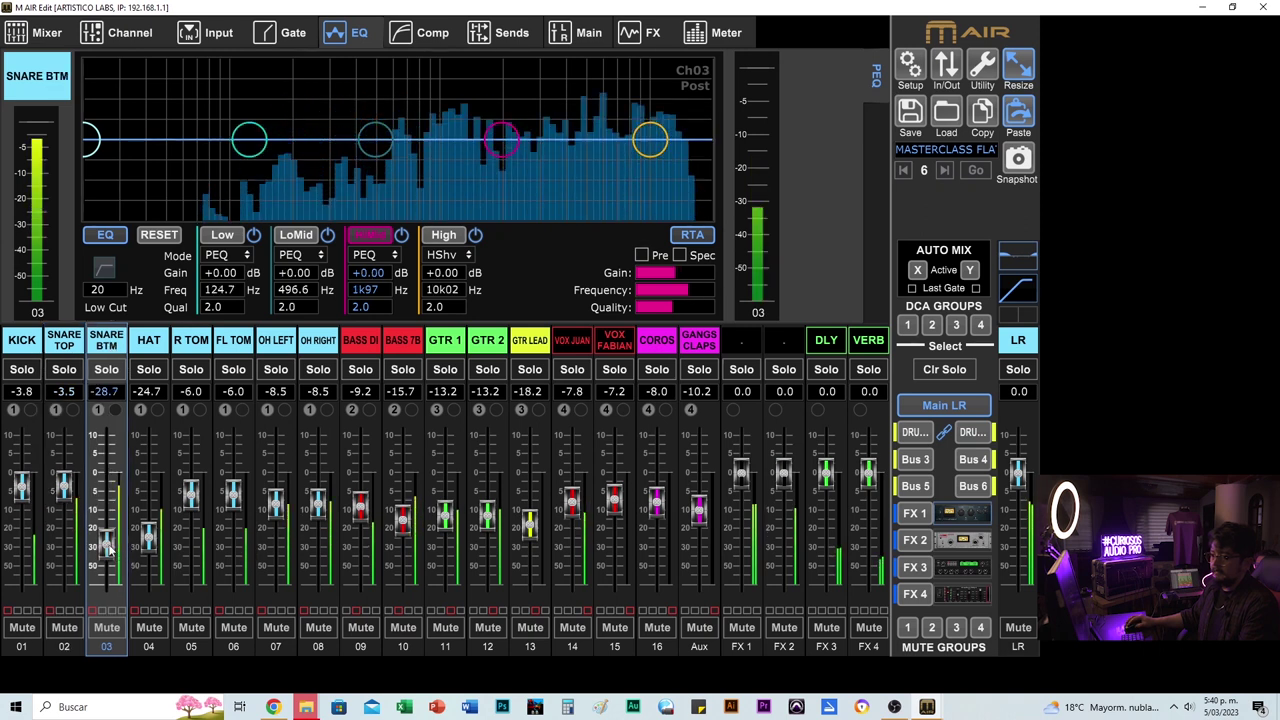
left_click_drag(650, 140, 653, 93)
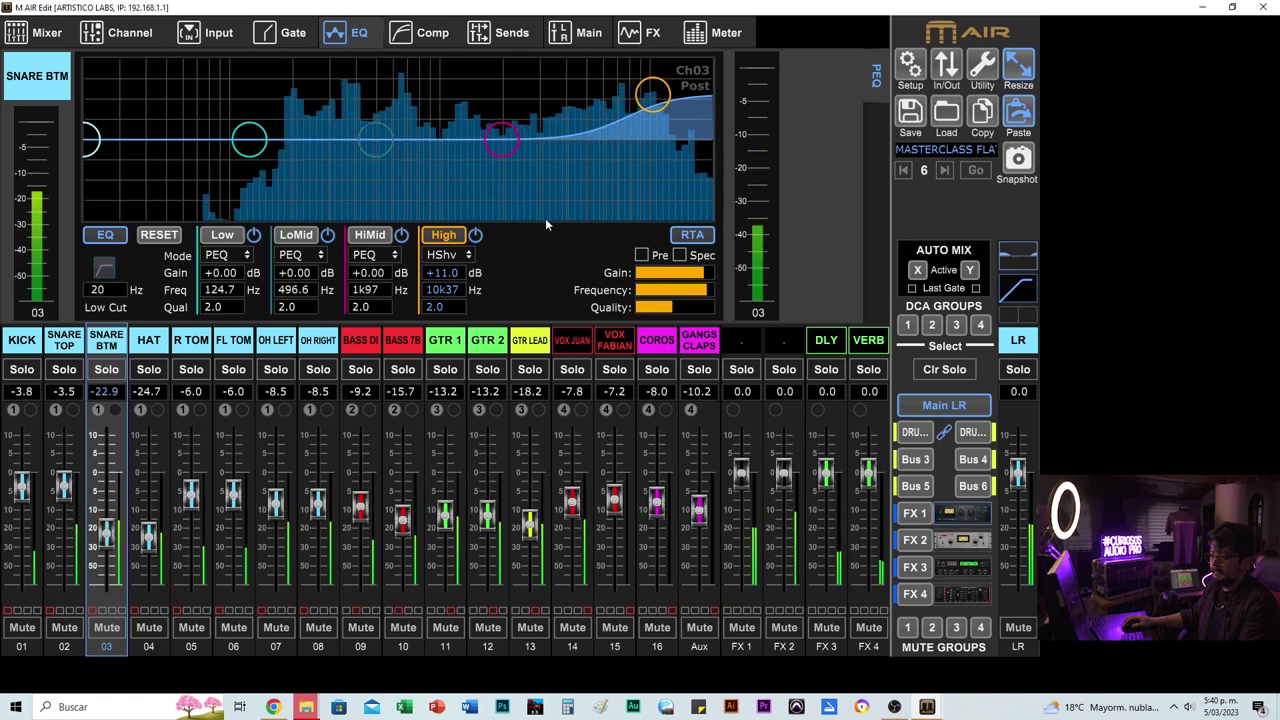
left_click_drag(376, 141, 377, 147)
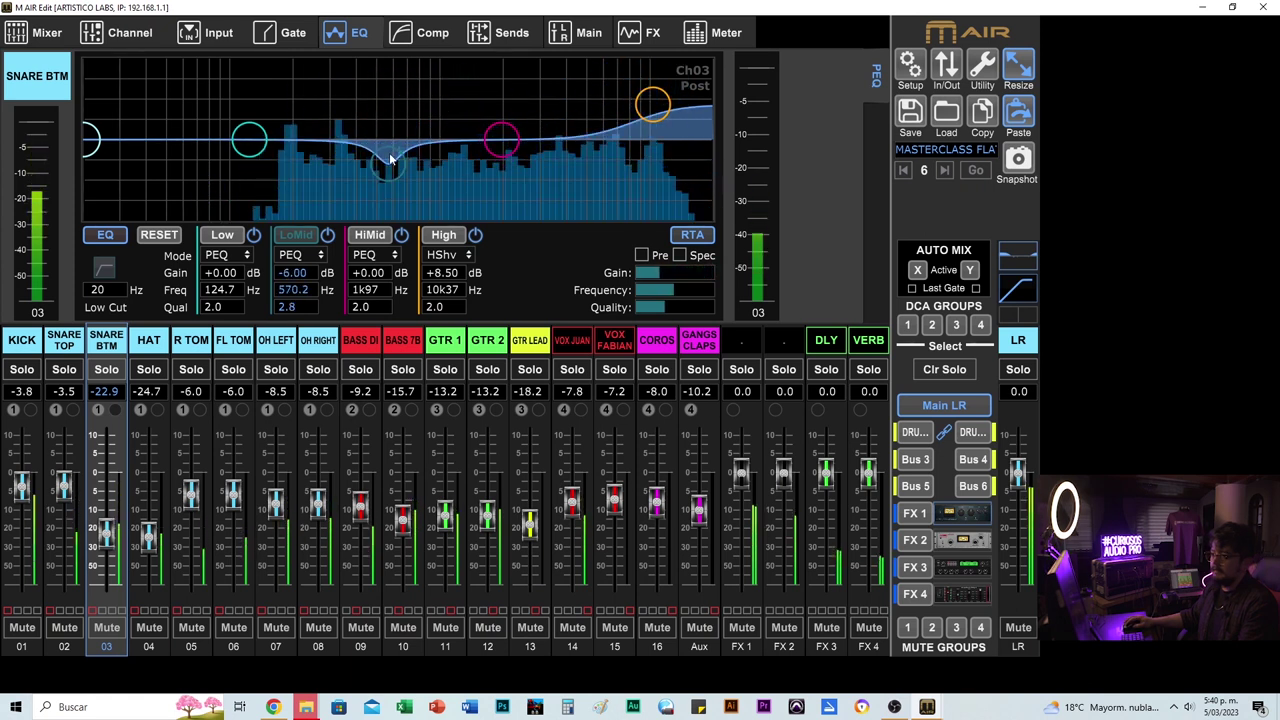
left_click_drag(262, 146, 311, 104)
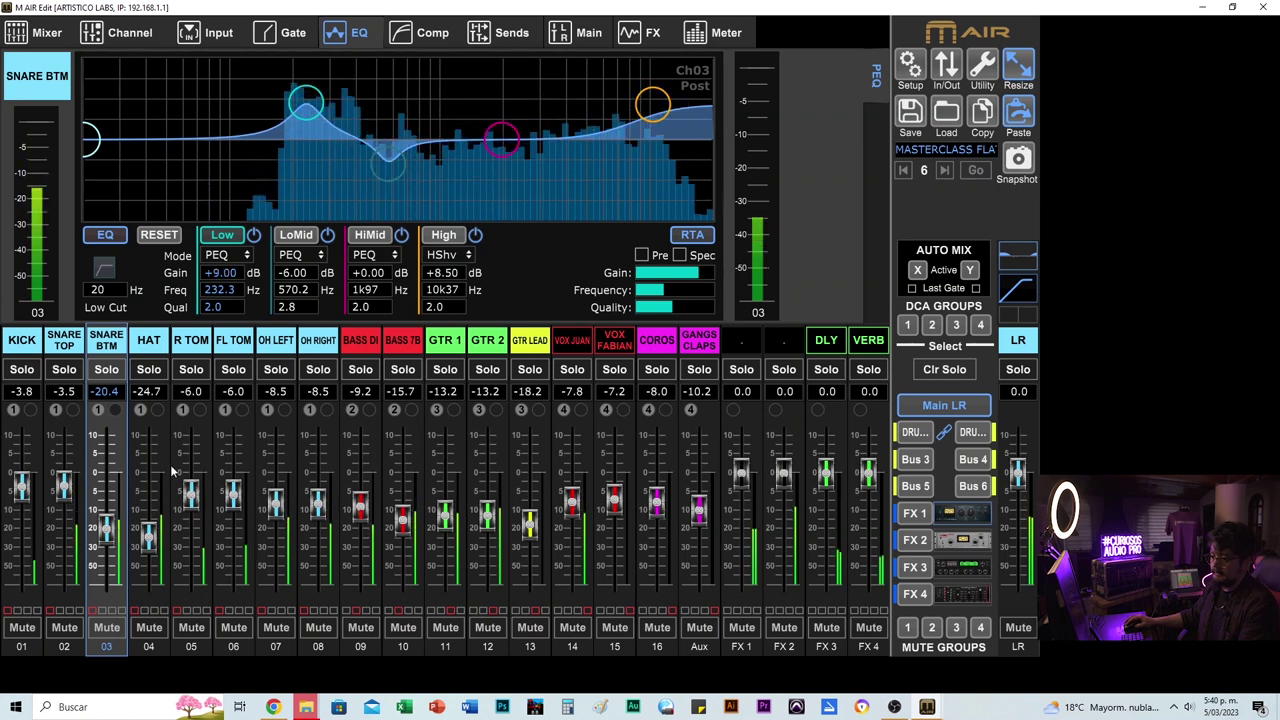
- Activate mute groups 4, 3 and 2 to silence the bass, guitar and vocal channels
left_click(980, 628)
left_click(956, 628)
left_click(930, 628)
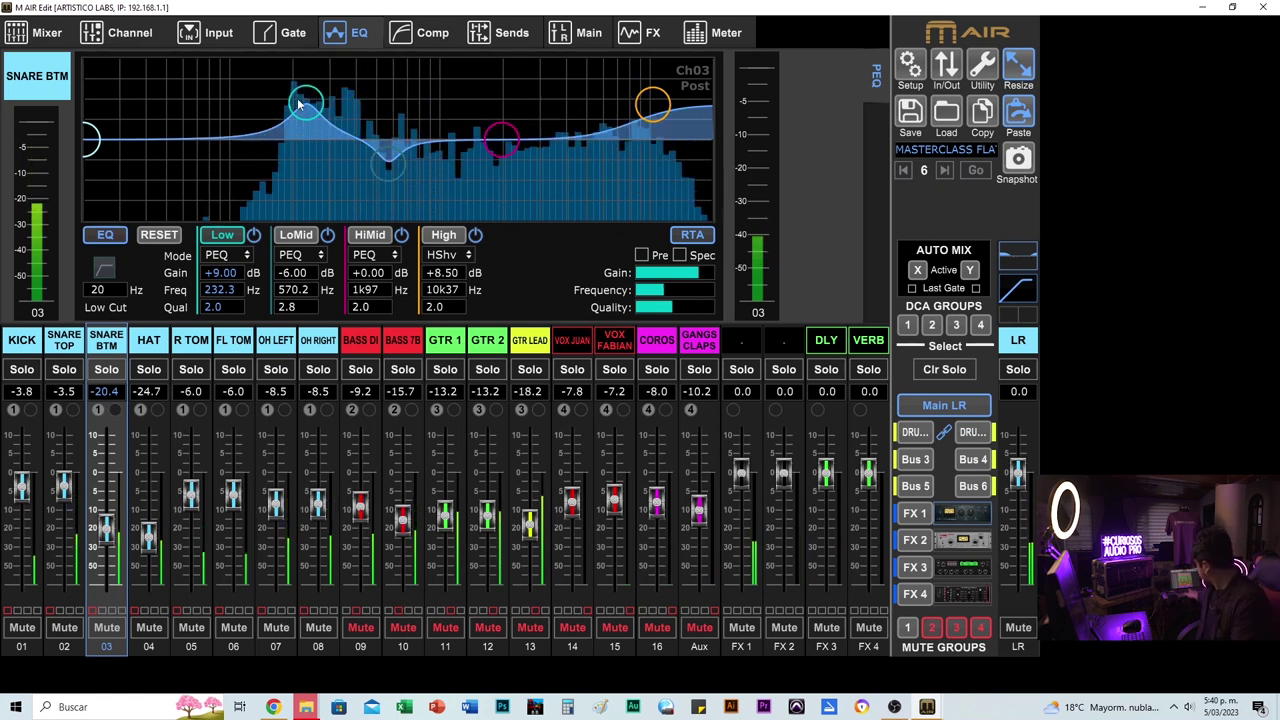
- Set the SNARE TOP EQ High frequency to 11k50, and the SNARE BTM EQ Low band to +9.50 dB at 224.4 Hz
left_click(55, 350)
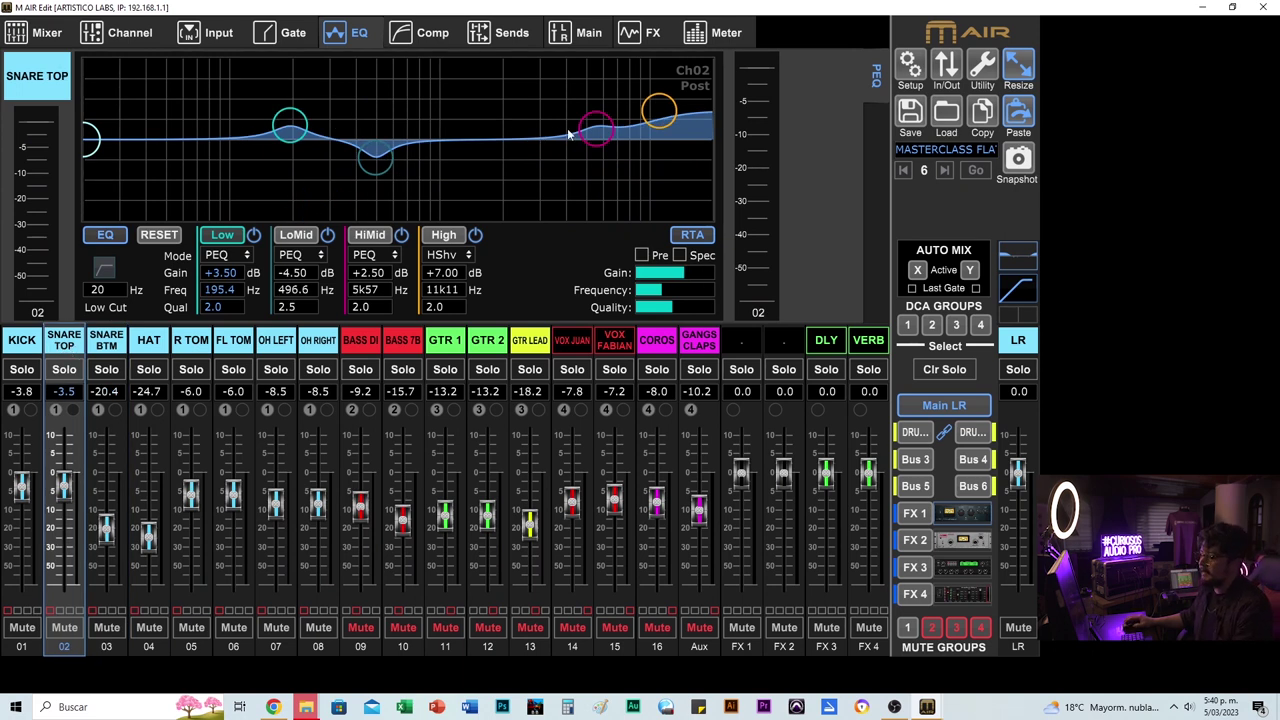
left_click(650, 119)
left_click_drag(651, 118, 661, 116)
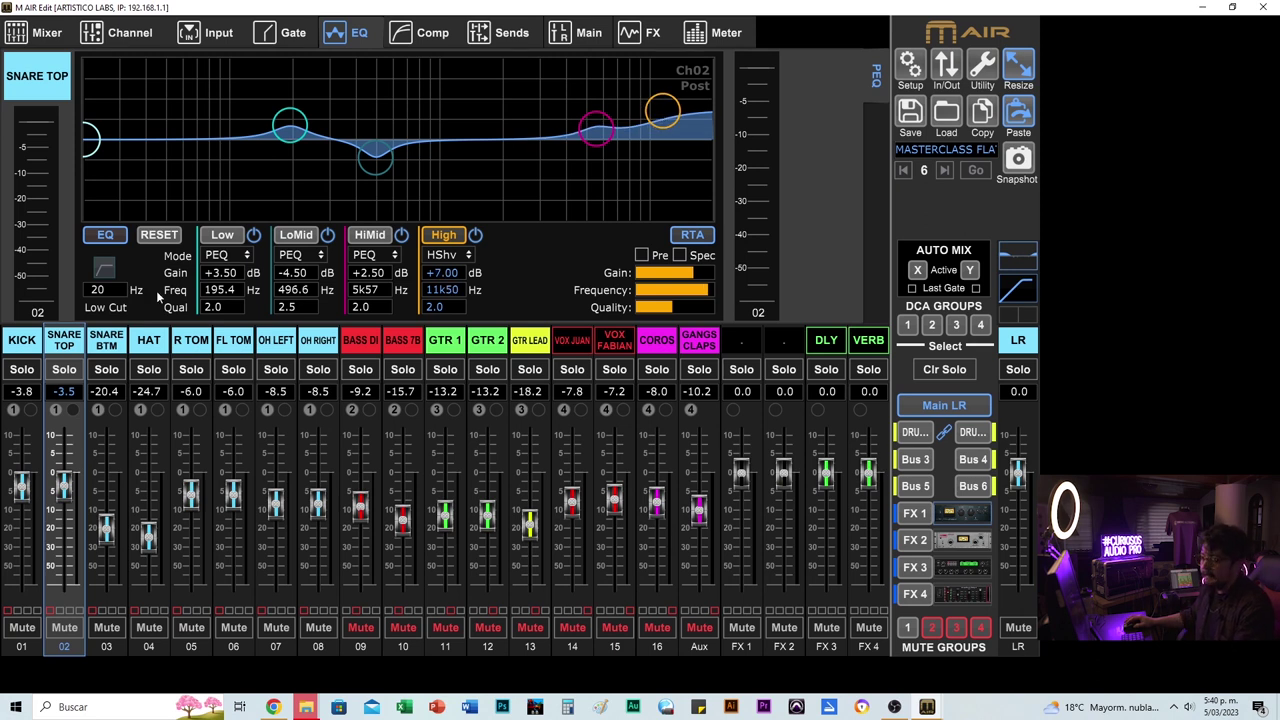
left_click(108, 342)
left_click_drag(305, 105, 301, 105)
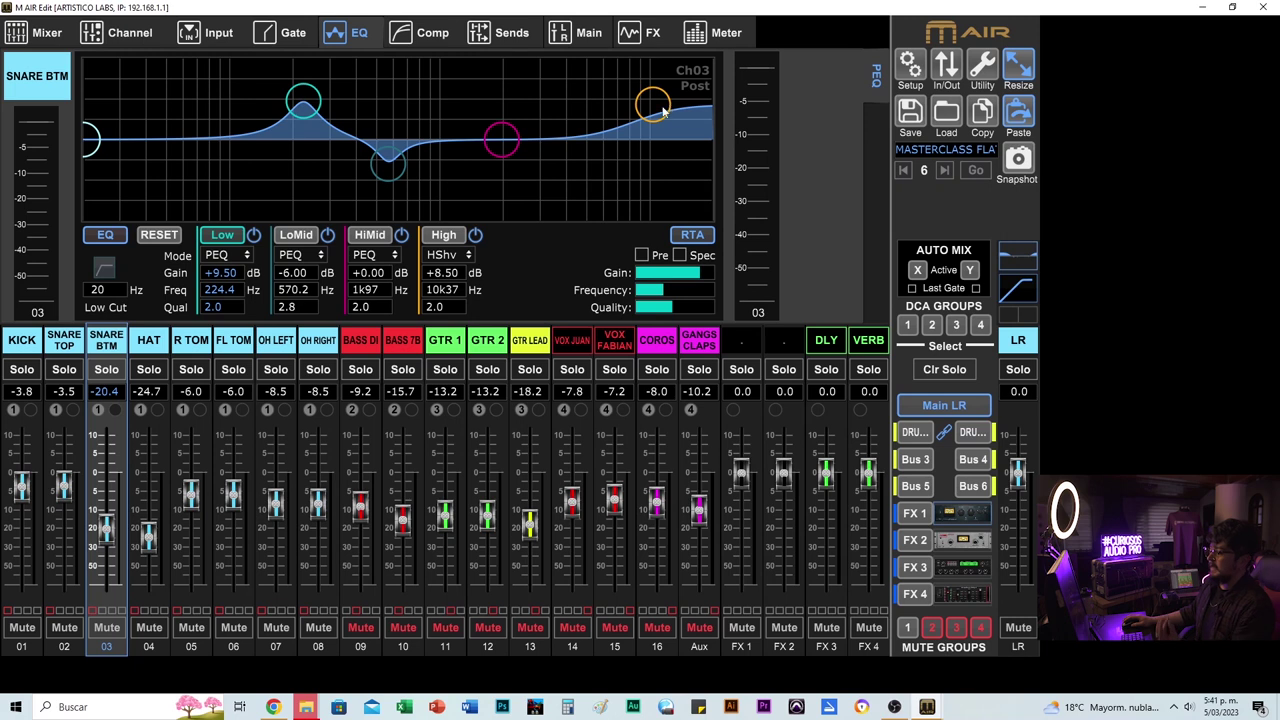
- Mute every drum channel except SNARE BTM, including KICK, SNARE TOP, HAT, both toms and both overheads
left_click(64, 627)
left_click(22, 627)
left_click(149, 627)
left_click(191, 627)
left_click(233, 627)
left_click(276, 627)
left_click(318, 627)
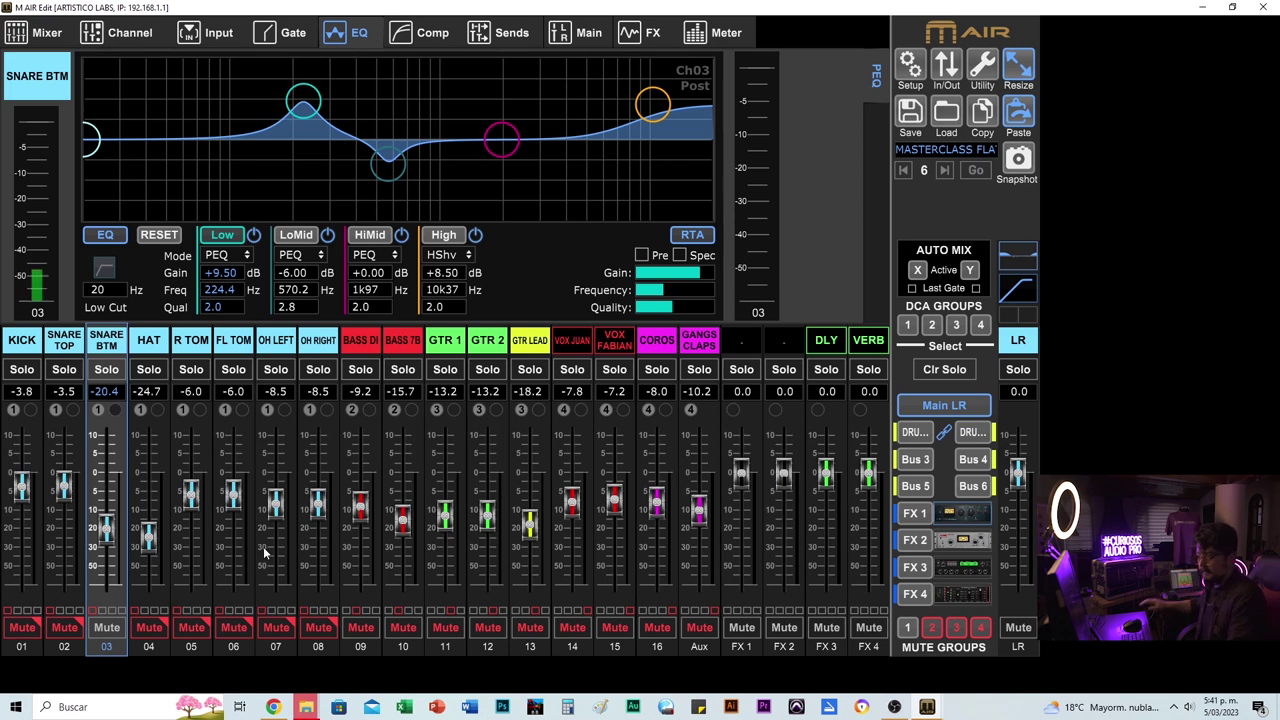
- Raise the SNARE BTM EQ Low gain to +11.5 dB and compare the sound with the EQ bypassed and engaged
left_click_drag(305, 105, 305, 98)
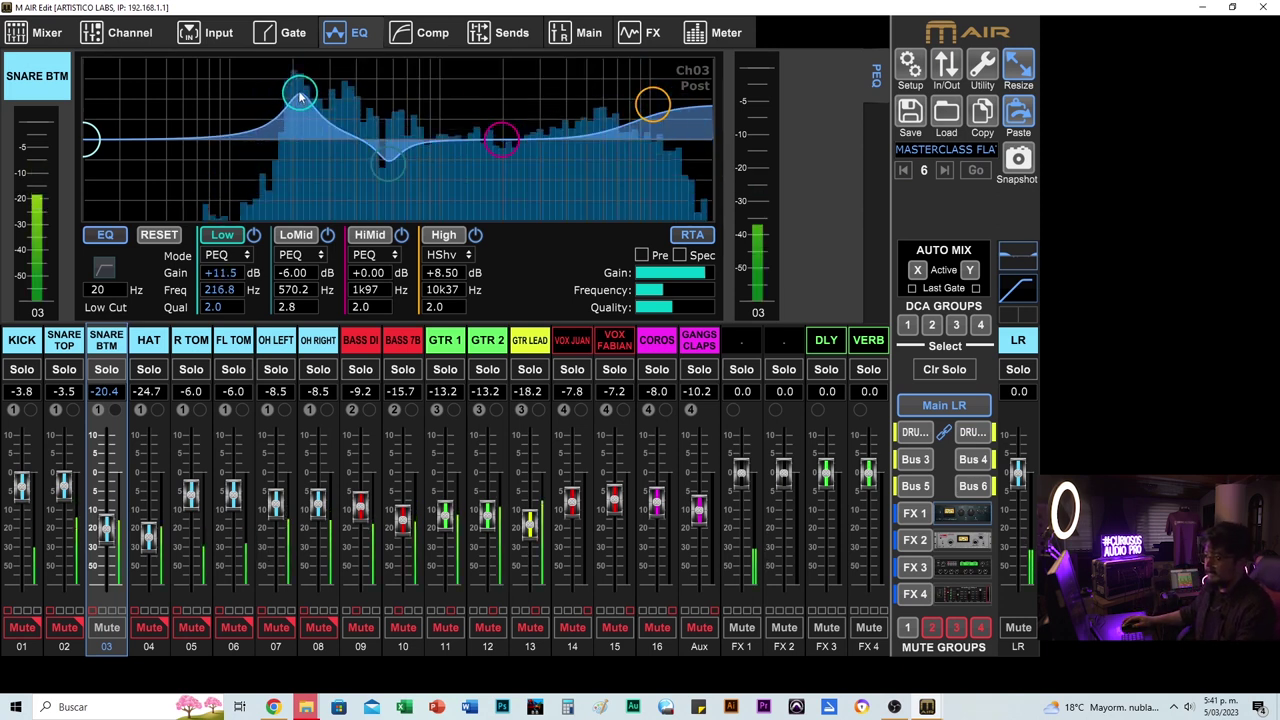
left_click(106, 235)
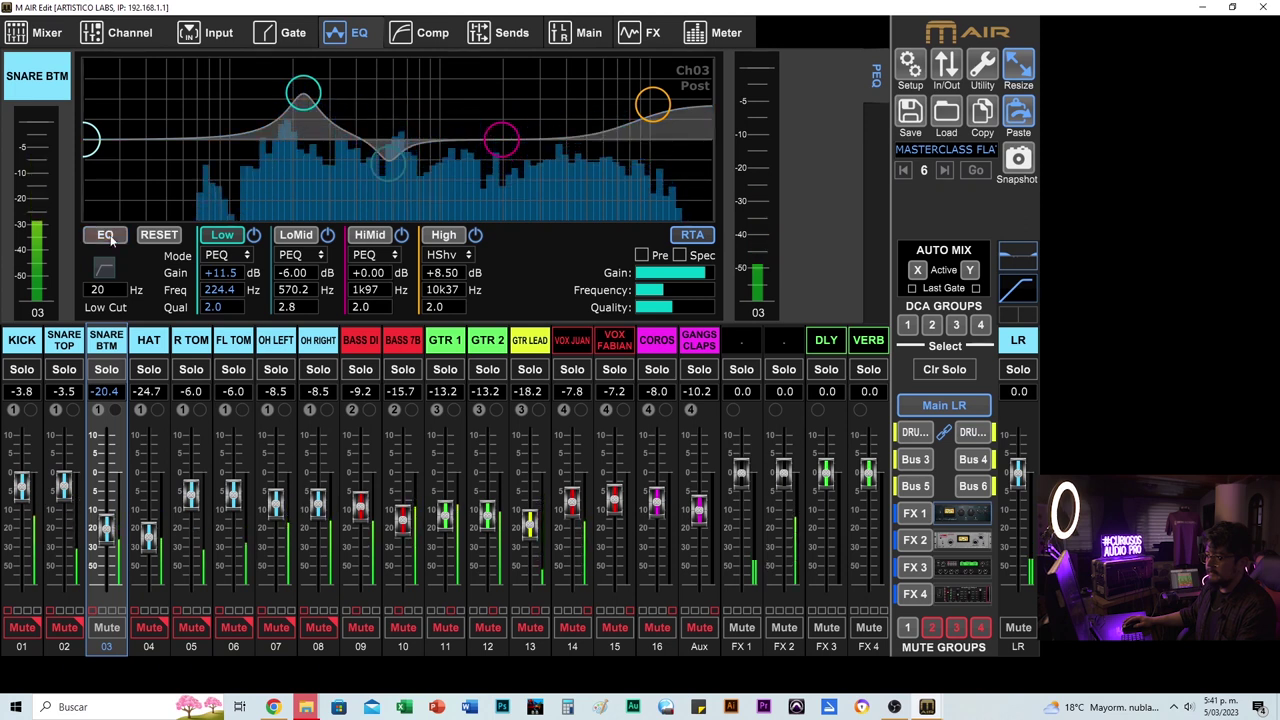
left_click(106, 235)
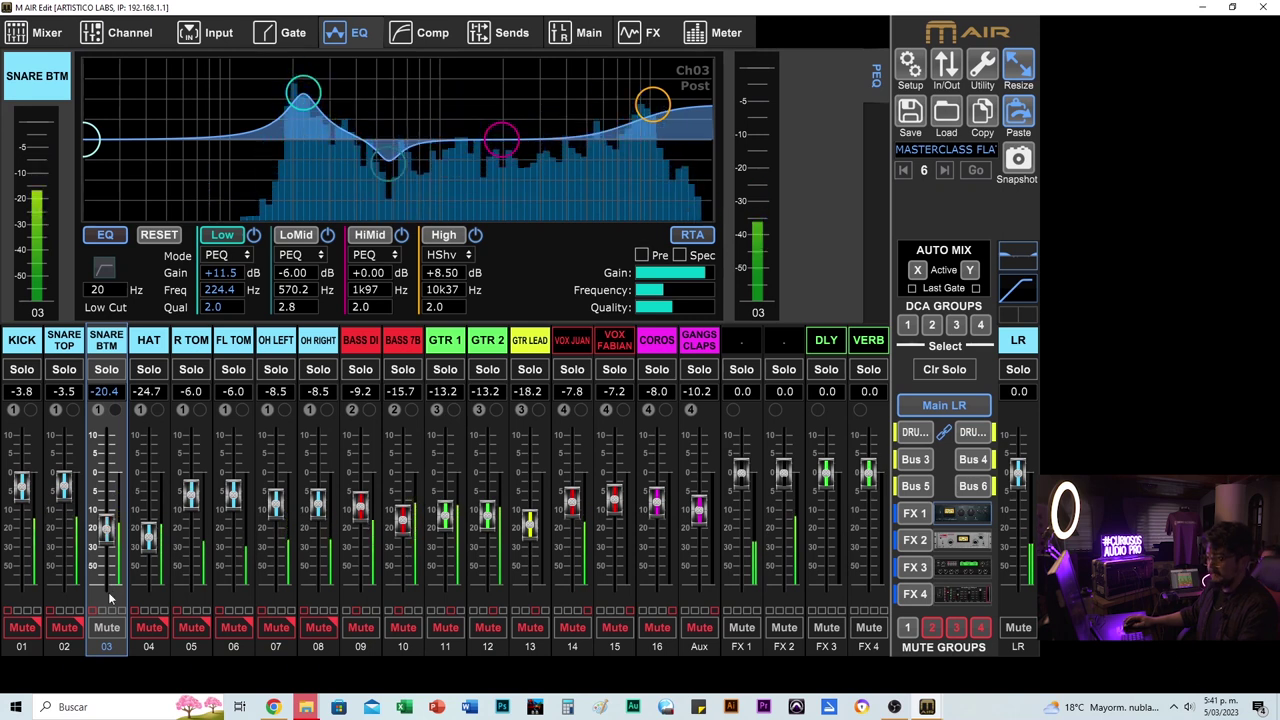
- Mute SNARE BTM, unmute SNARE TOP, and set its EQ LoMid to -5.00 dB and Low to +3.50 dB at 195.4 Hz
left_click(106, 627)
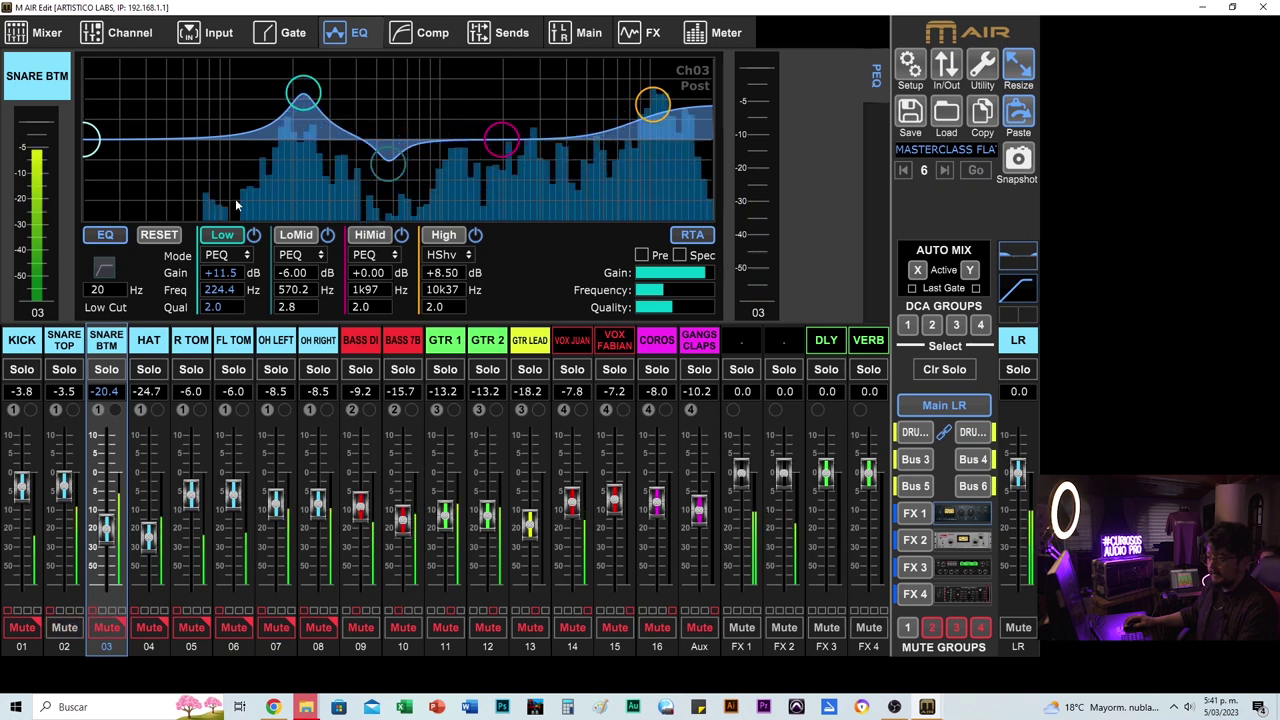
left_click(64, 627)
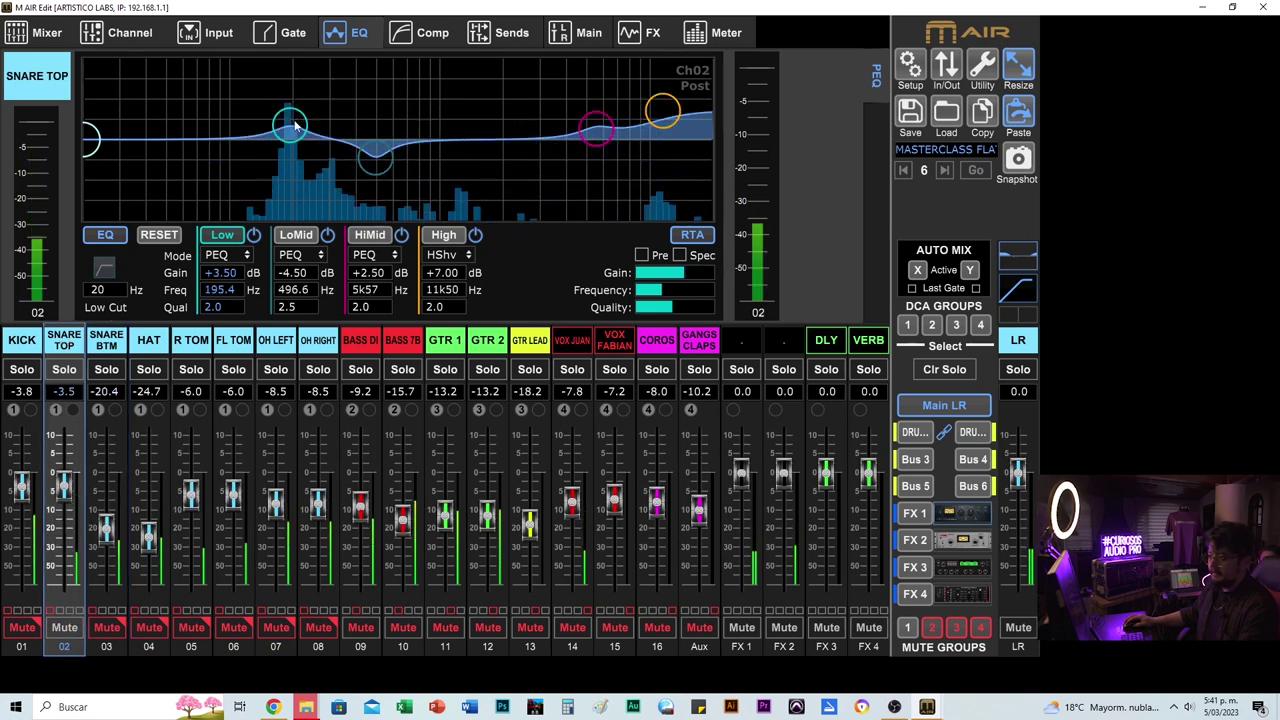
mouse_move(290, 125)
left_mouse_down()
mouse_move(292, 96)
mouse_move(297, 121)
mouse_move(284, 124)
left_mouse_up()
left_click_drag(352, 147, 353, 150)
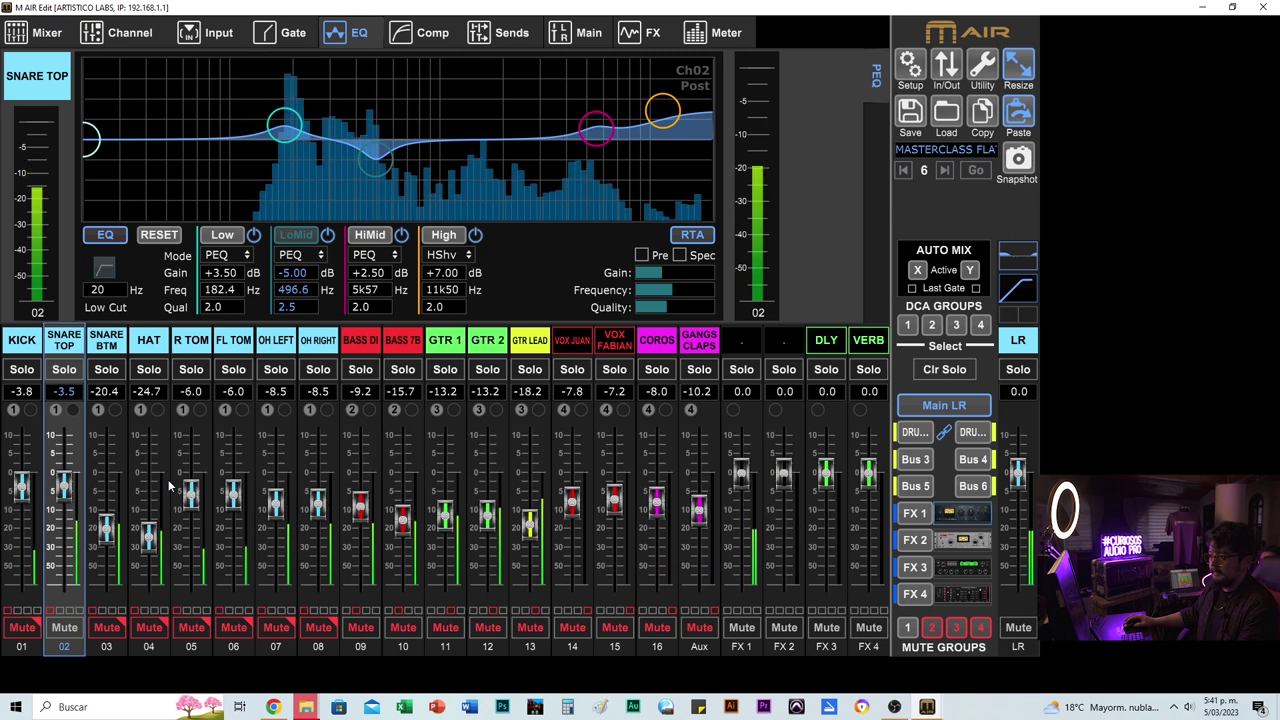
mouse_move(284, 124)
left_mouse_down()
mouse_move(275, 130)
mouse_move(285, 124)
left_mouse_up()
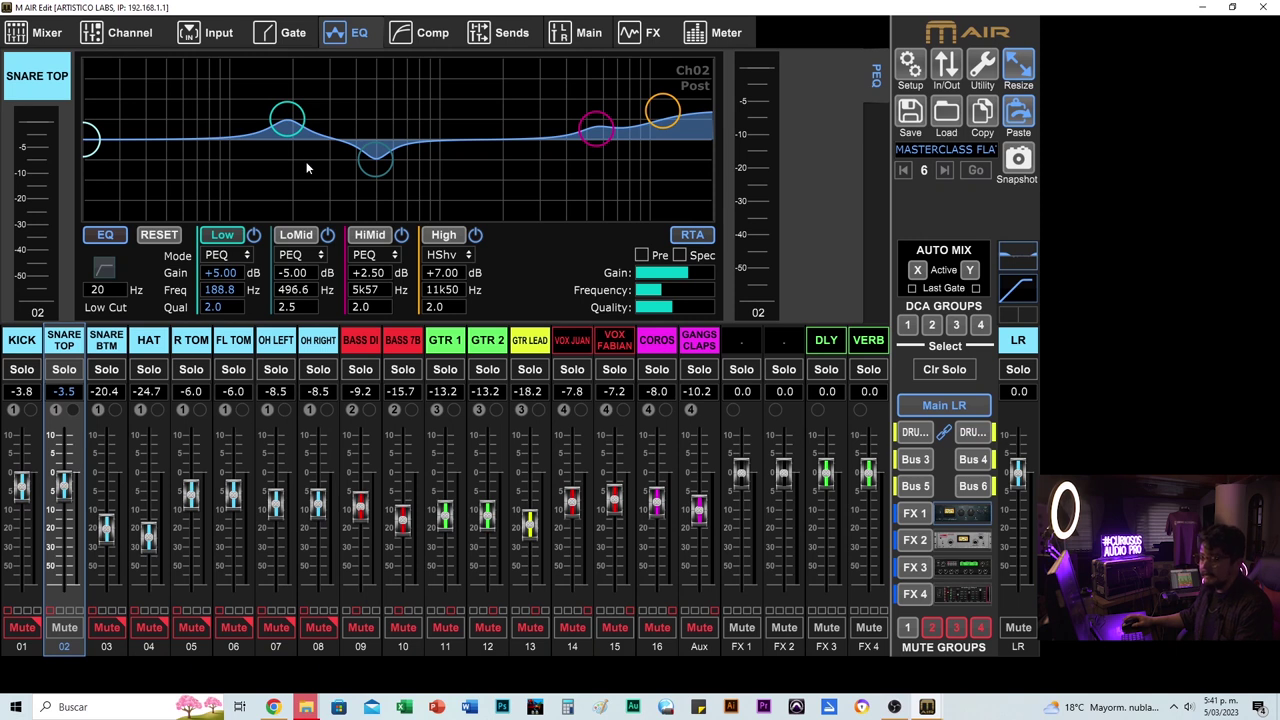
left_click_drag(285, 121, 282, 128)
- Unmute SNARE BTM alongside SNARE TOP and compare both snares with the SNARE BTM EQ bypassed and engaged
left_click(104, 342)
left_click(64, 340)
left_click(114, 627)
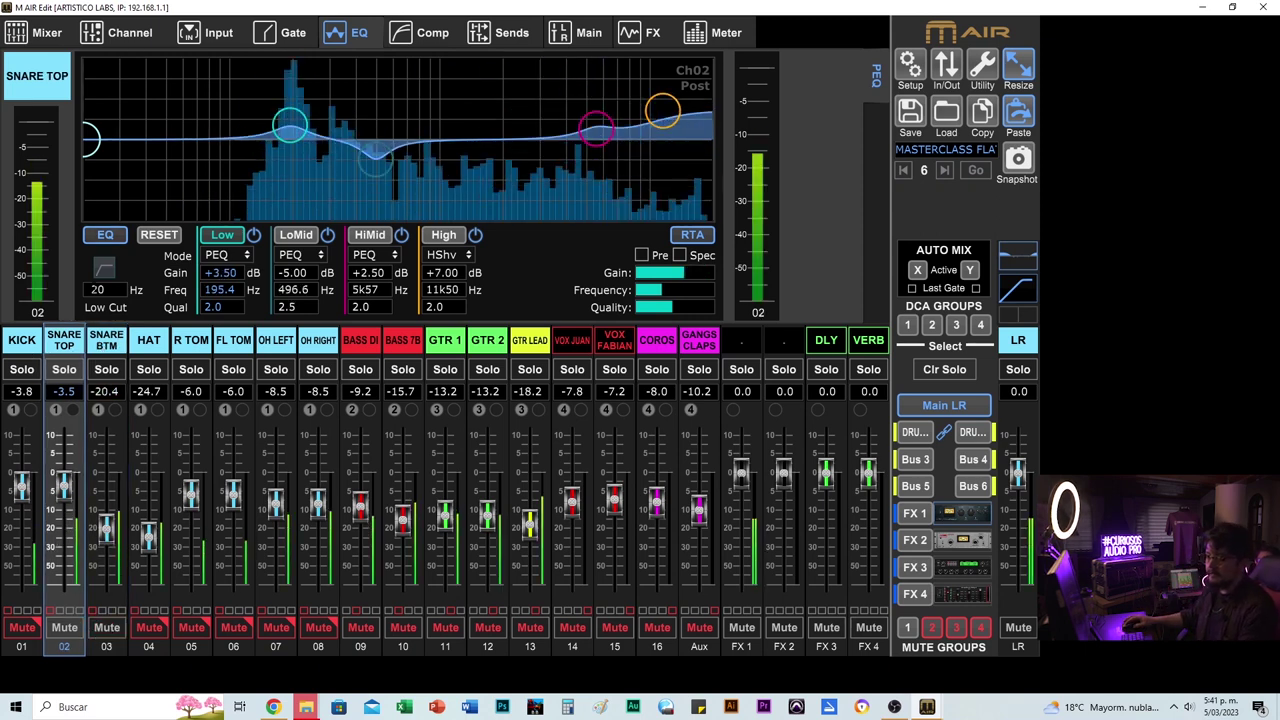
left_click(112, 342)
left_click(105, 235)
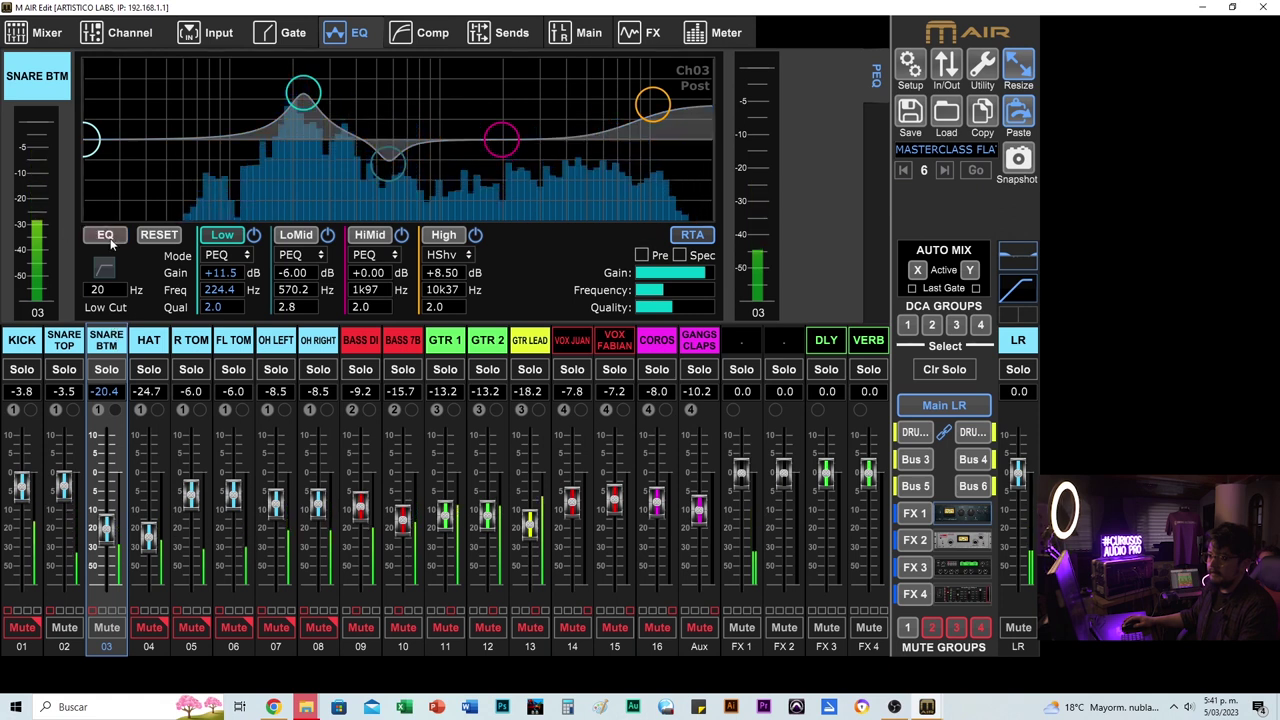
left_click(105, 235)
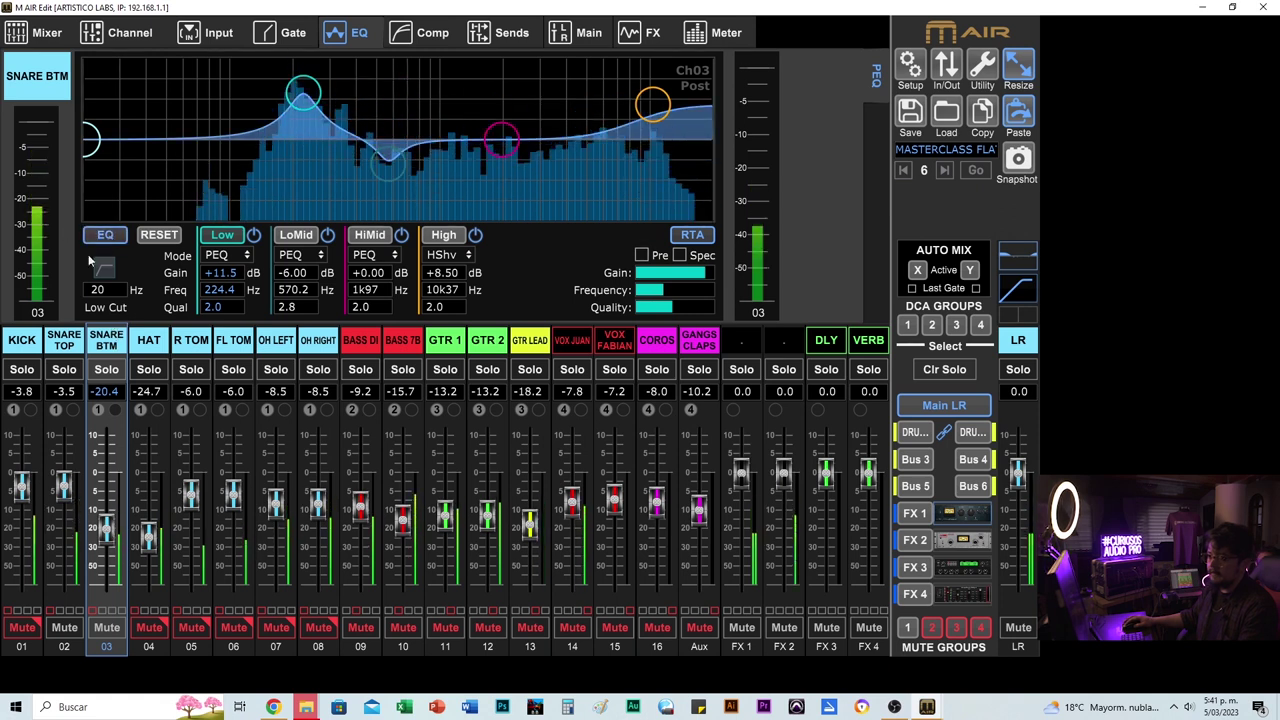
- Unmute the KICK, HAT, tom and overhead channels, and review the EQ curves of SNARE BTM and SNARE TOP
left_click(64, 340)
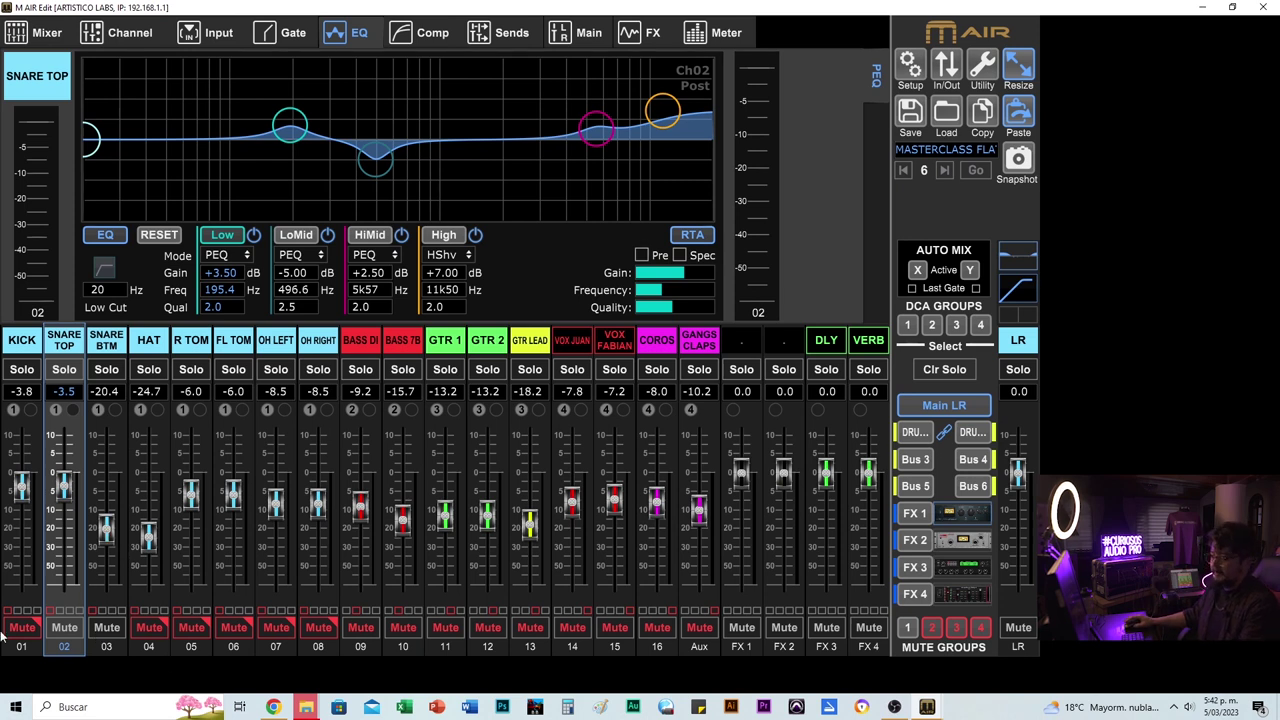
left_click_drag(32, 627, 352, 627)
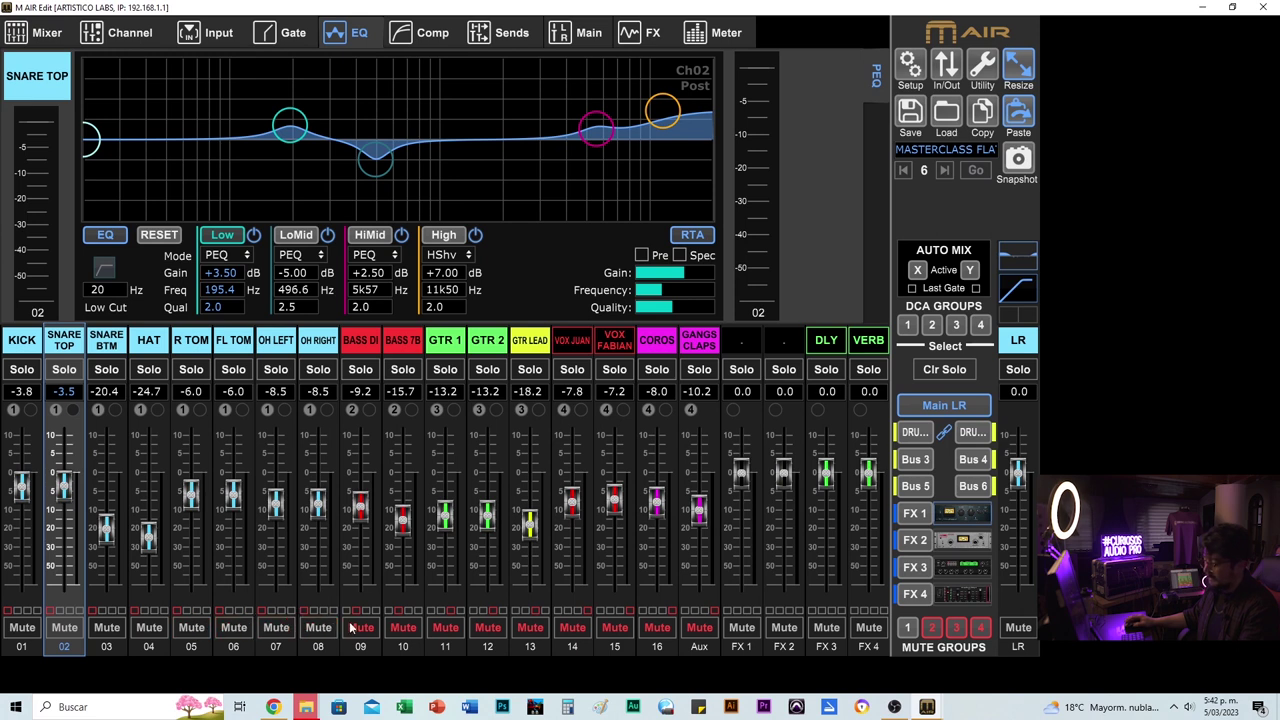
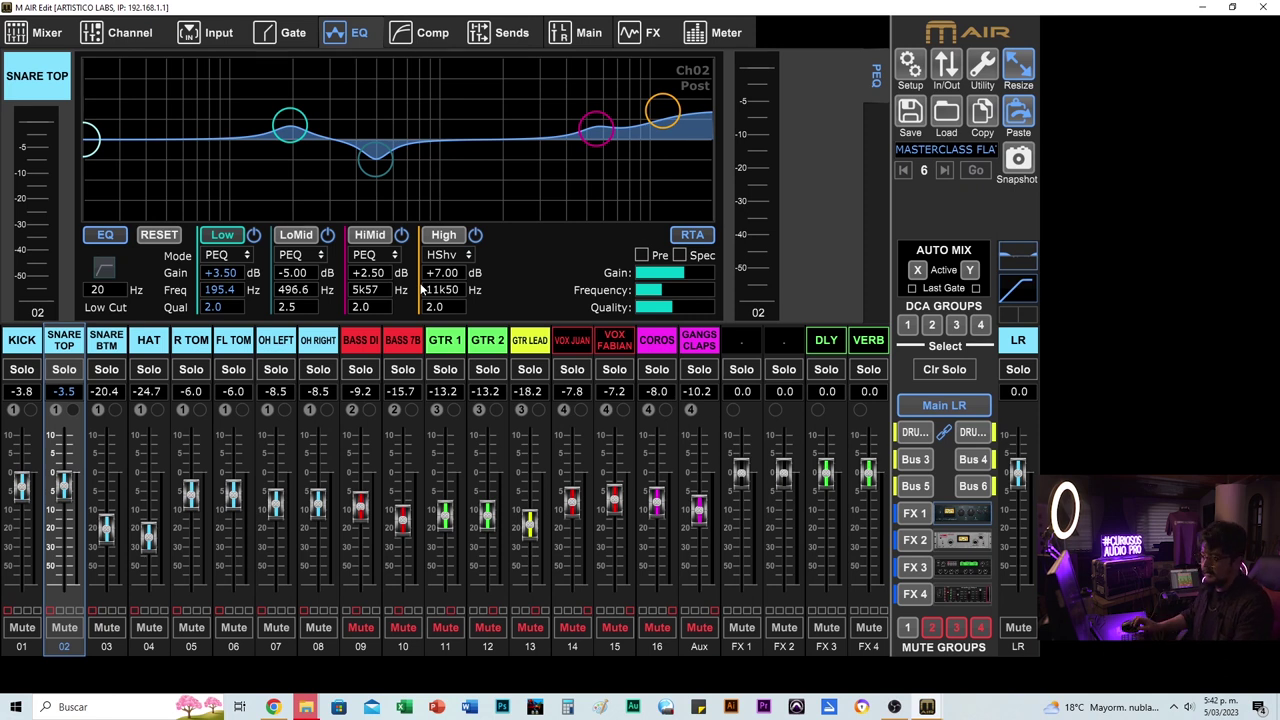
left_click(110, 345)
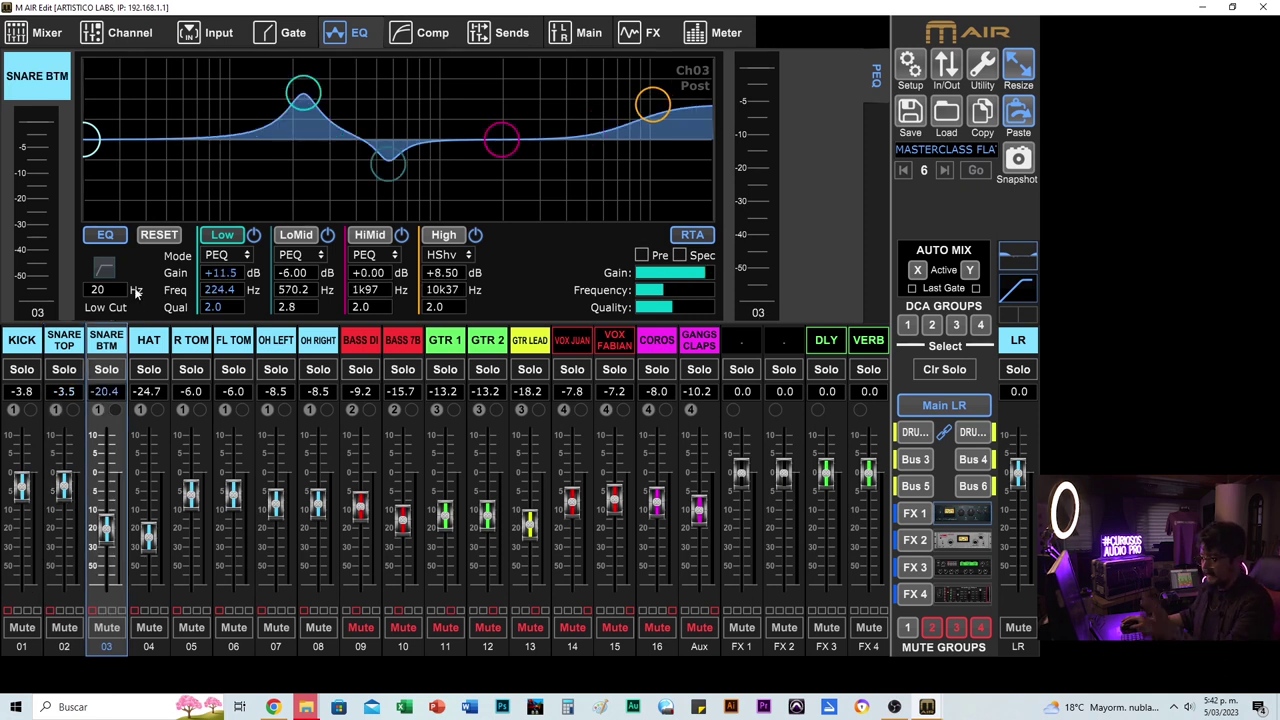
left_click(66, 344)
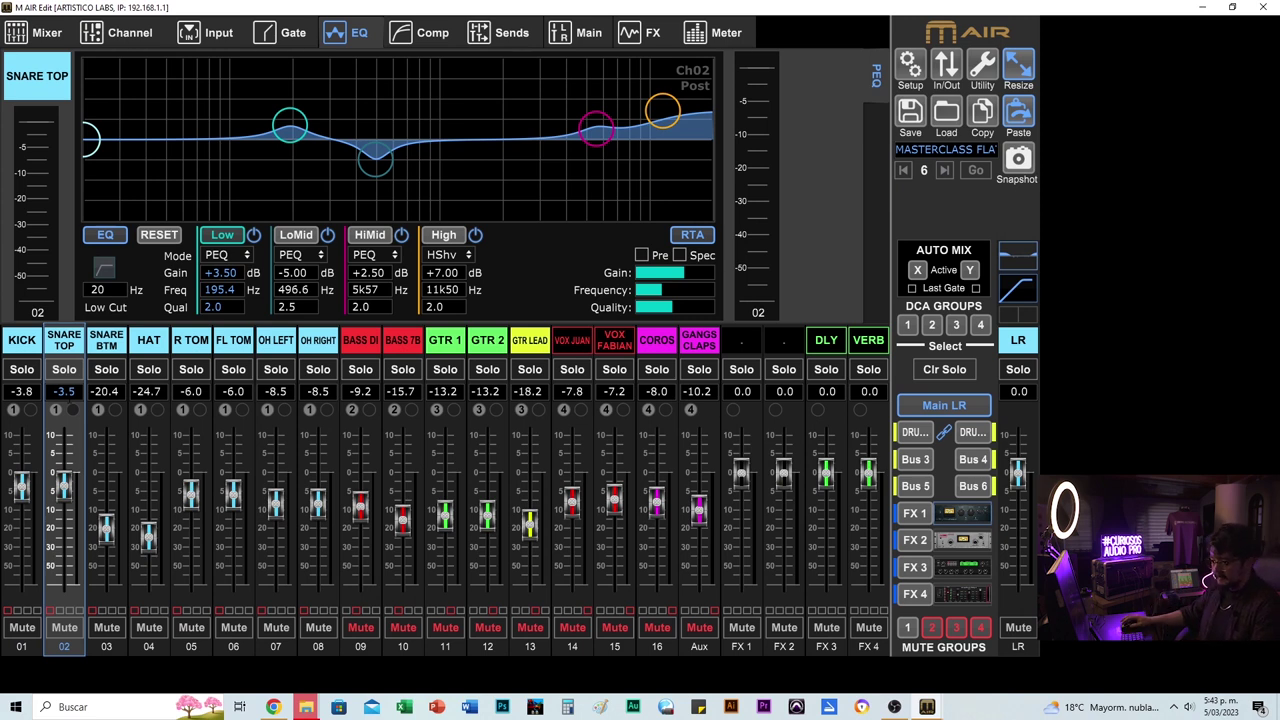
- Open the SNARE TOP compressor and check the channel sends on the DRUMS bus before returning to the Main LR mix
left_click(433, 32)
mouse_move(273, 210)
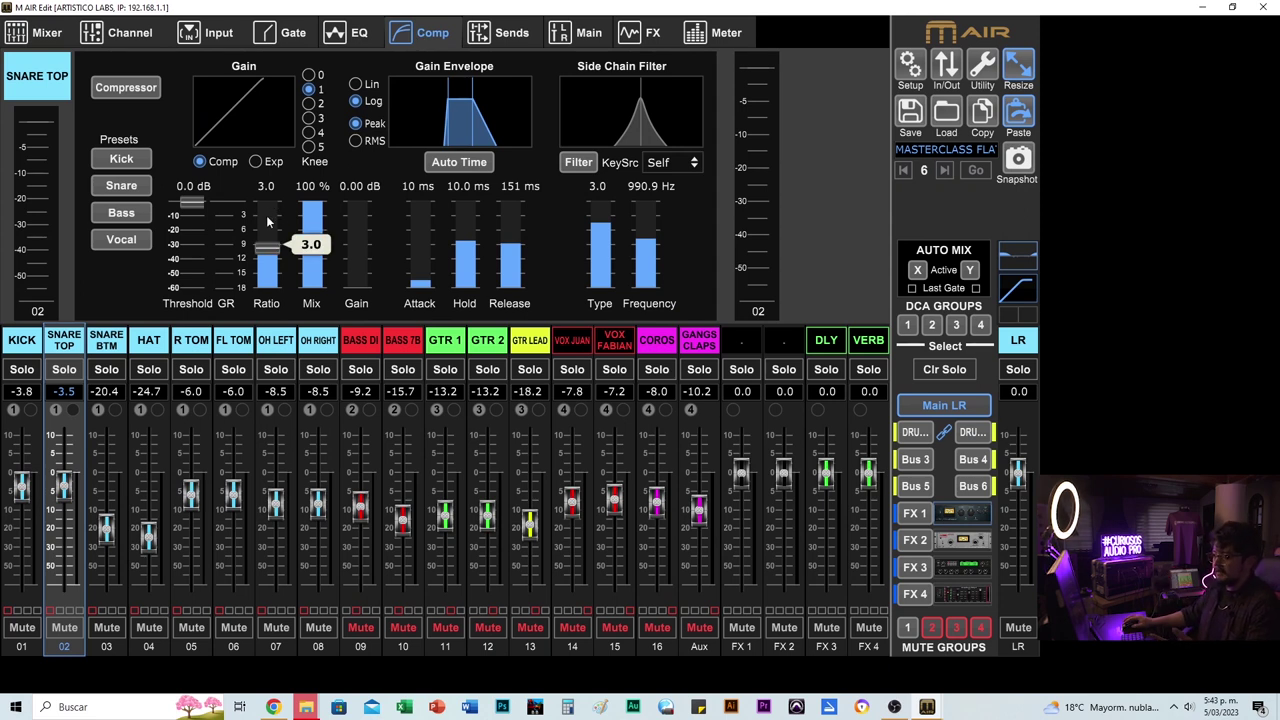
left_click(930, 432)
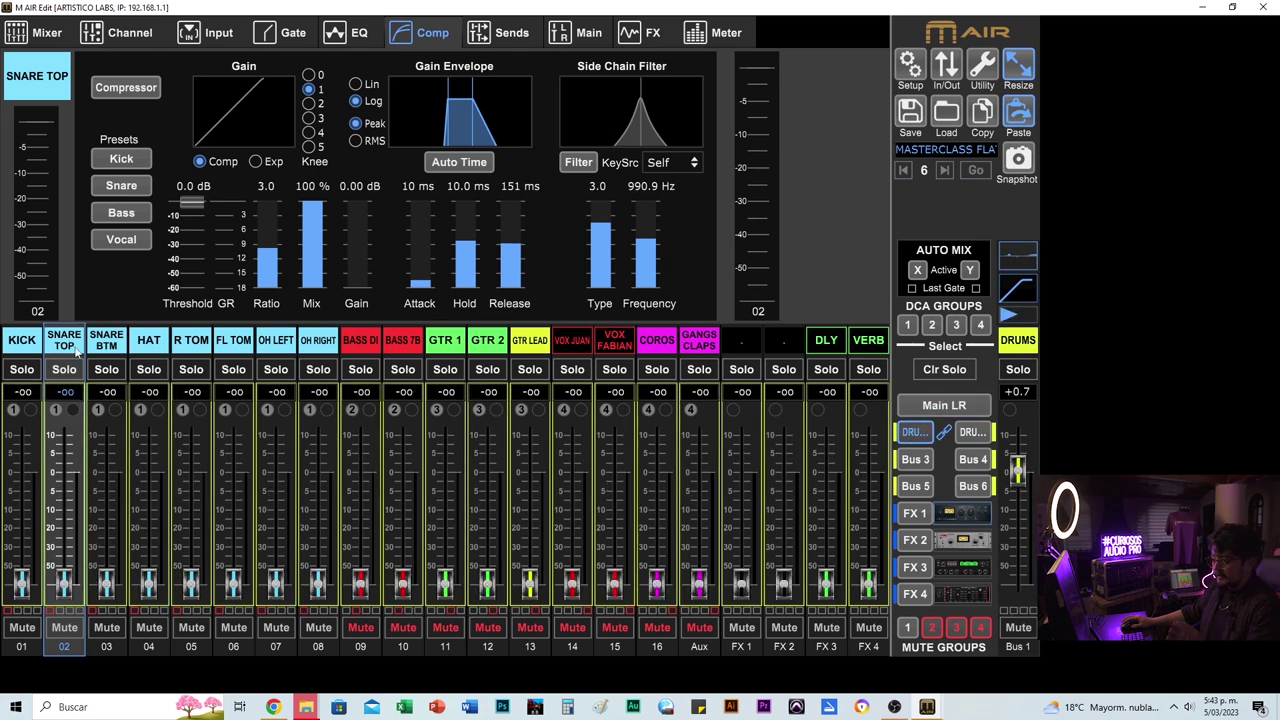
left_click(930, 404)
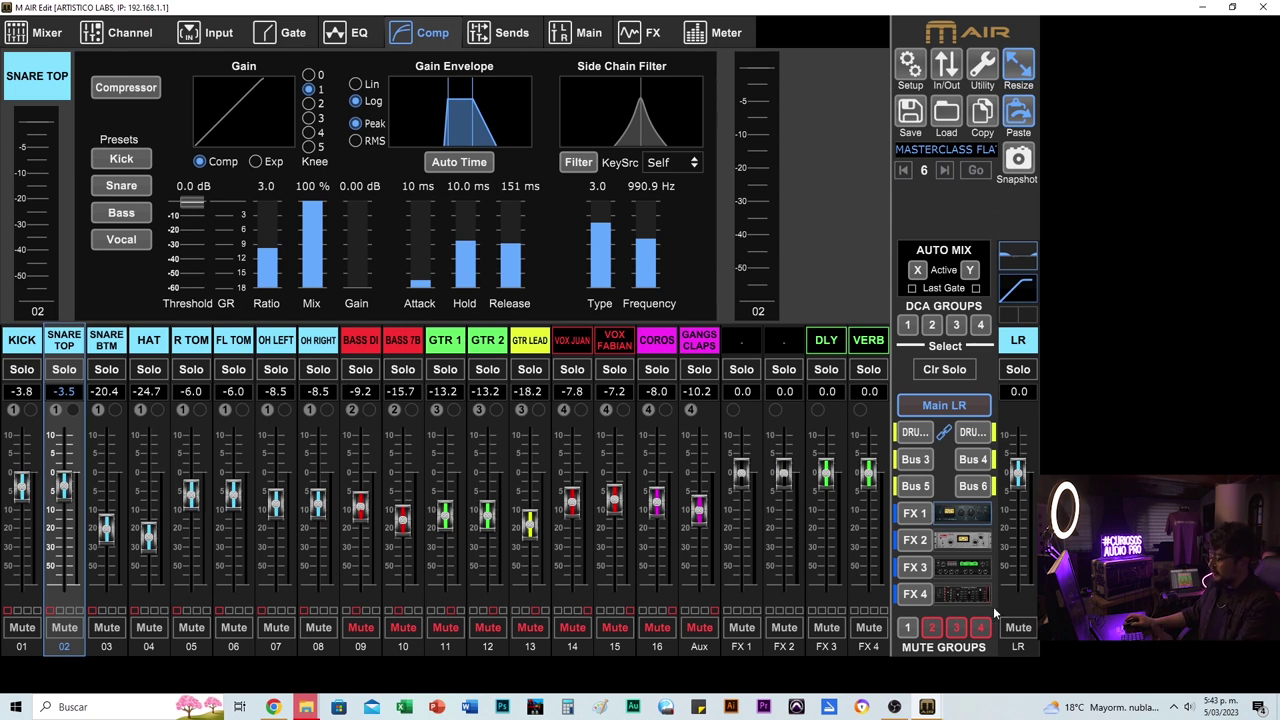
- Examine the FX 1 Stereo Fair Compressor inserted on Bus 1 and Bus 2, browse the available FX 1 effect types, and close the compressor window
left_click(968, 514)
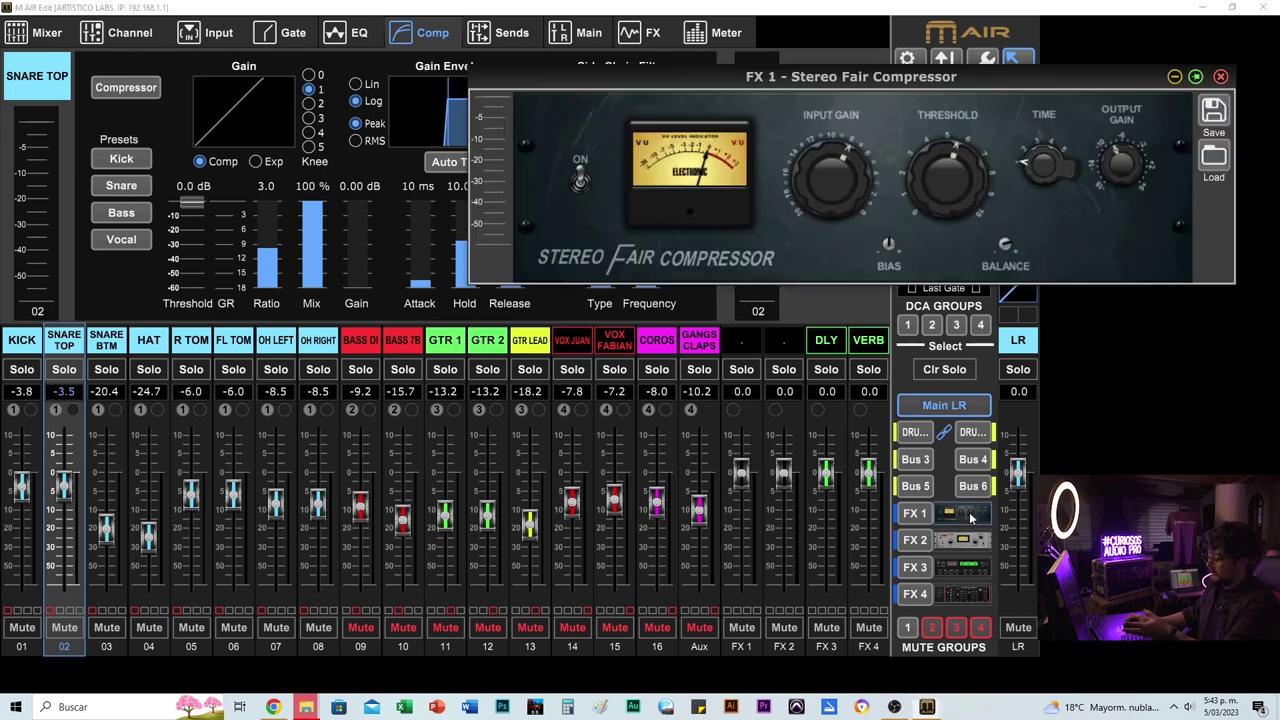
left_click(1221, 77)
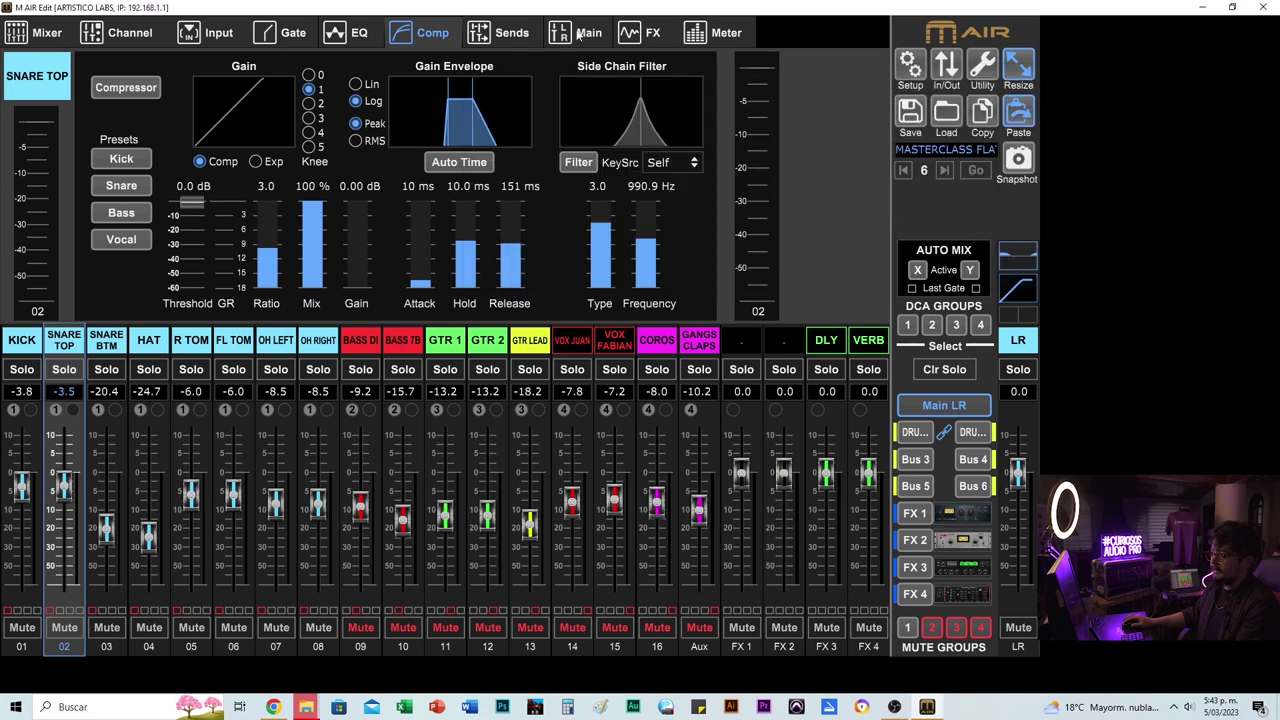
left_click(640, 34)
left_click(196, 118)
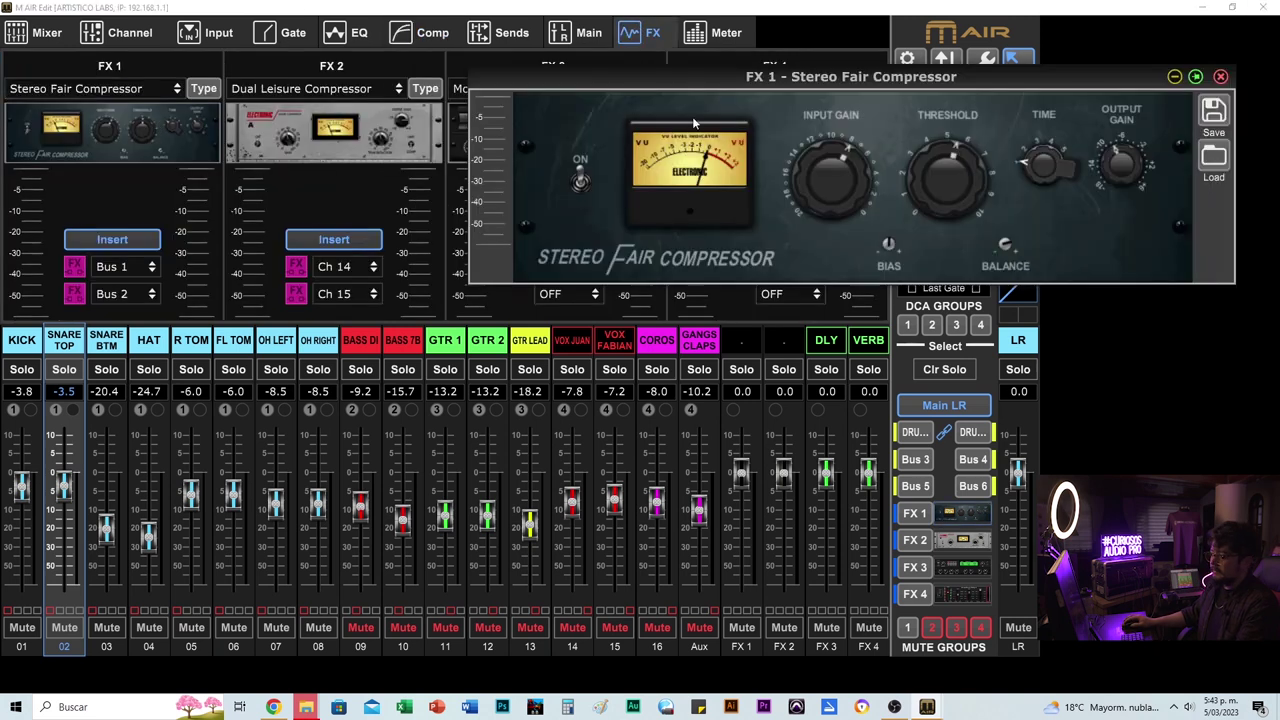
left_click(204, 89)
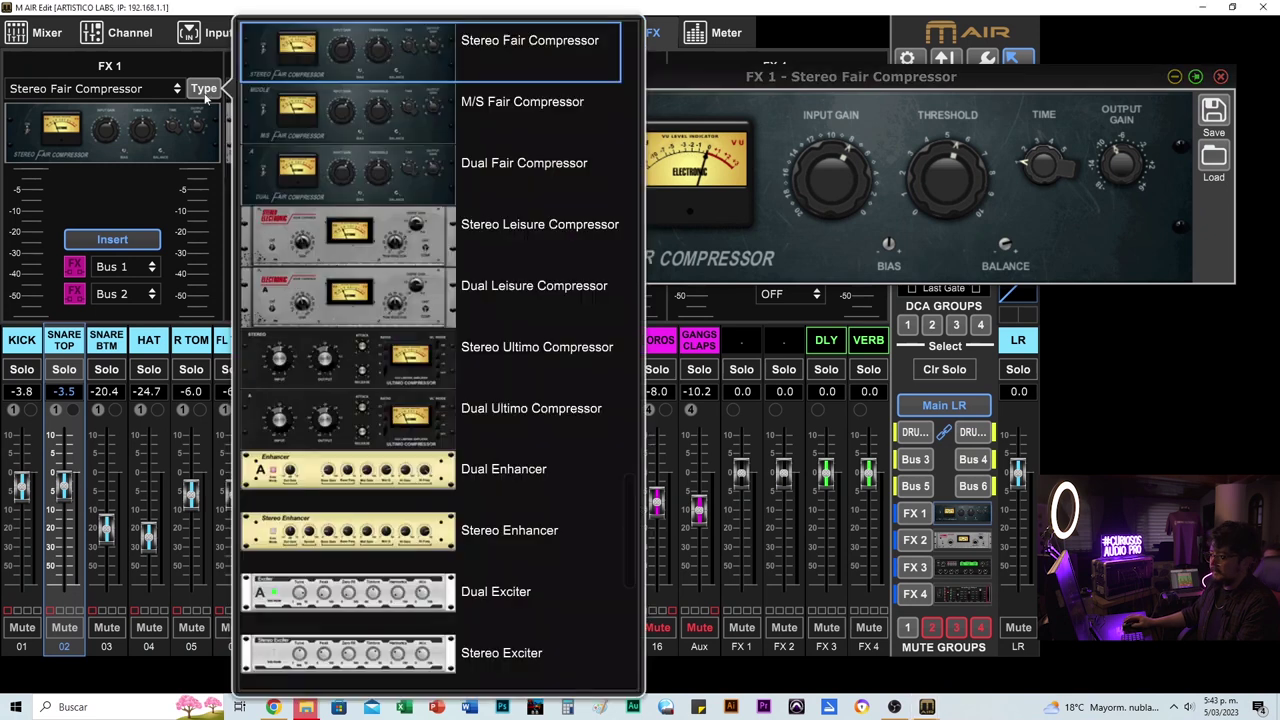
scroll(480, 412, "down", 5)
scroll(480, 412, "up", 8)
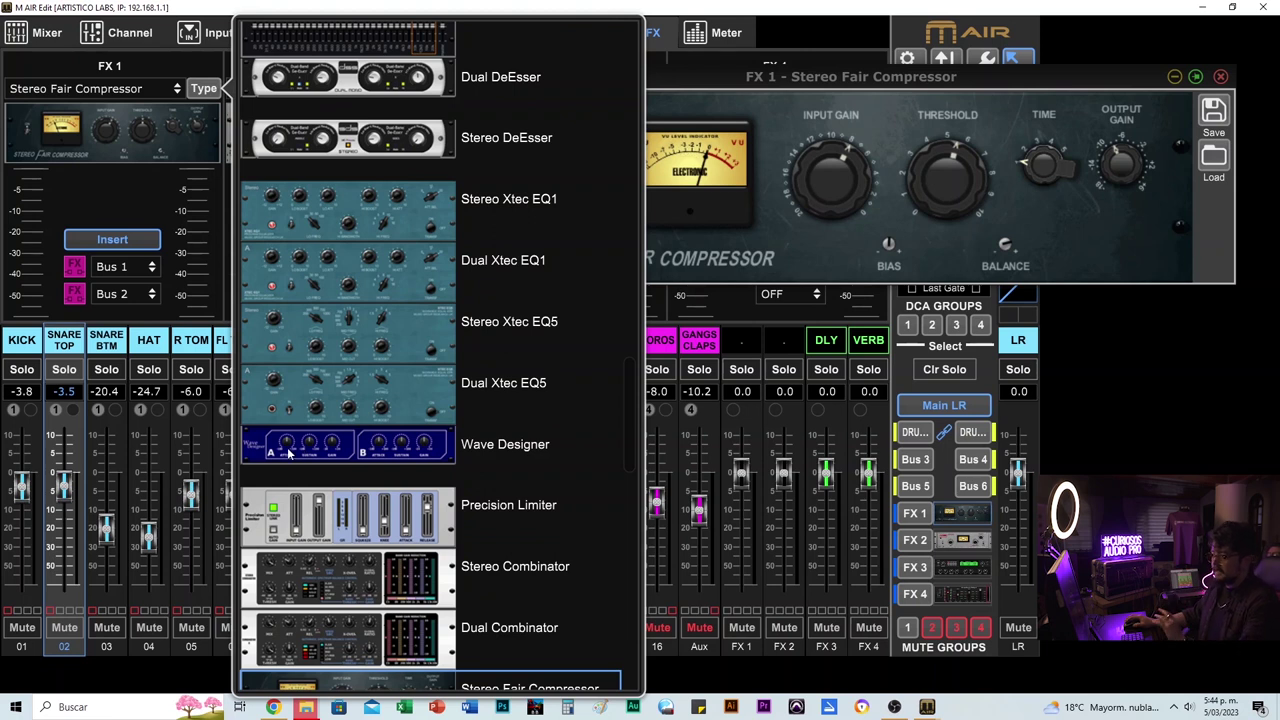
left_click(199, 92)
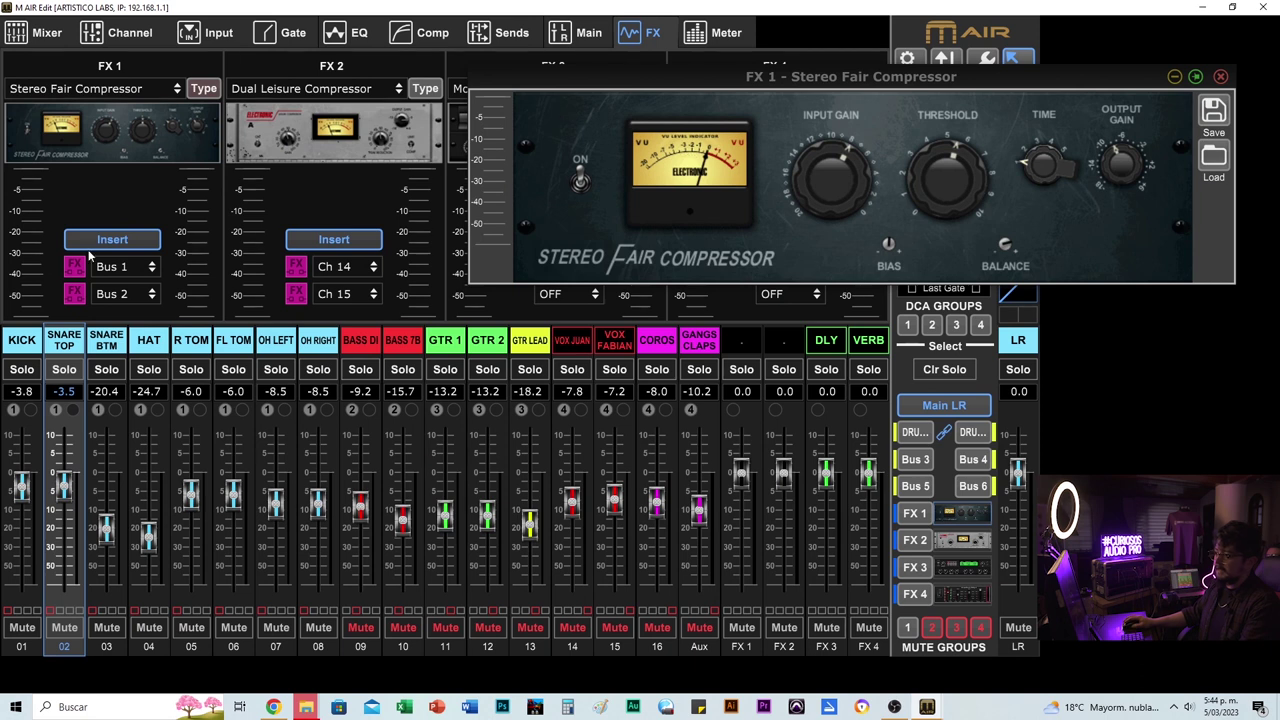
mouse_move(902, 198)
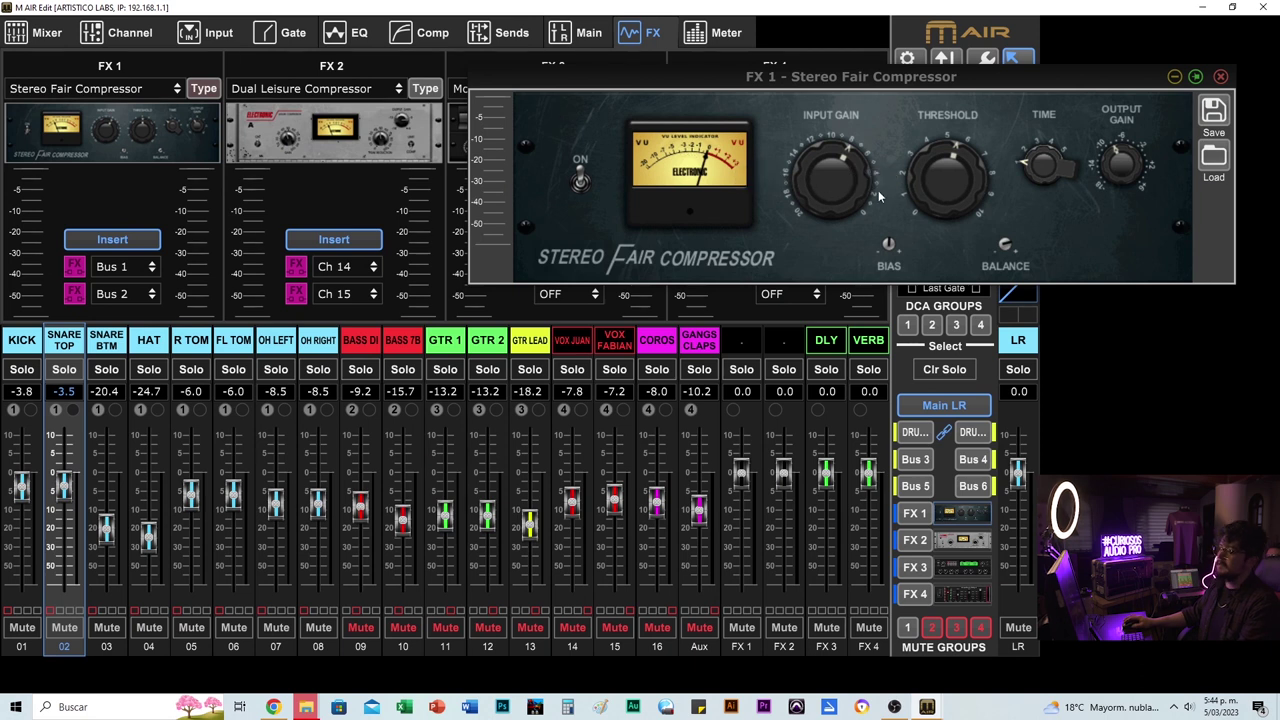
left_click(1222, 77)
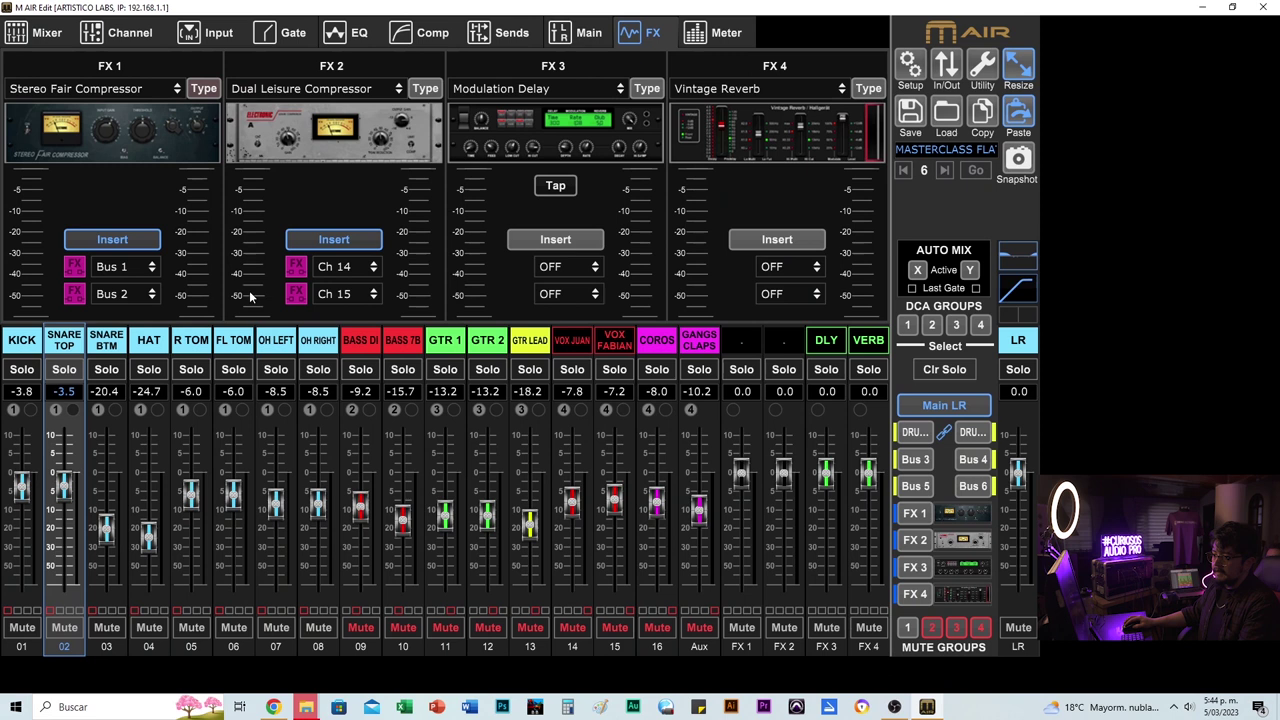
- Switch on the SNARE TOP compressor and set its attack to 56 ms, hold to 0.89 ms and release to 20 ms
left_click(422, 33)
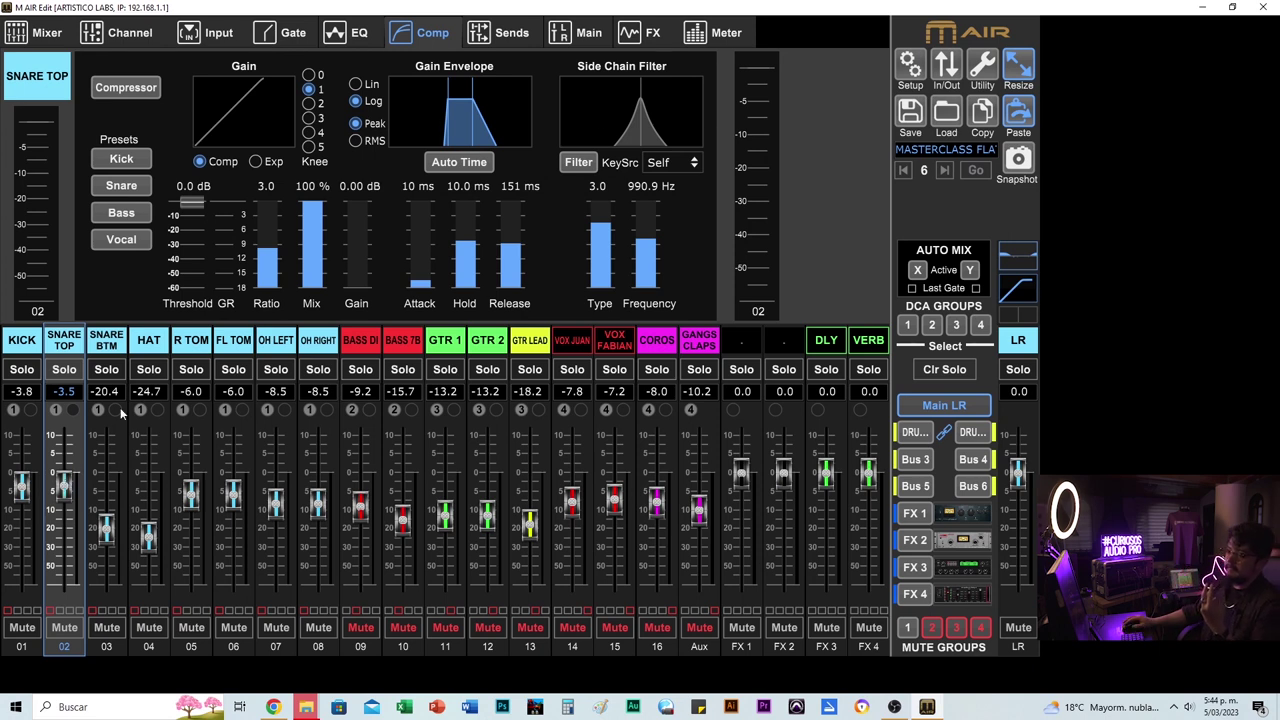
mouse_move(423, 282)
left_click_drag(425, 258, 427, 208)
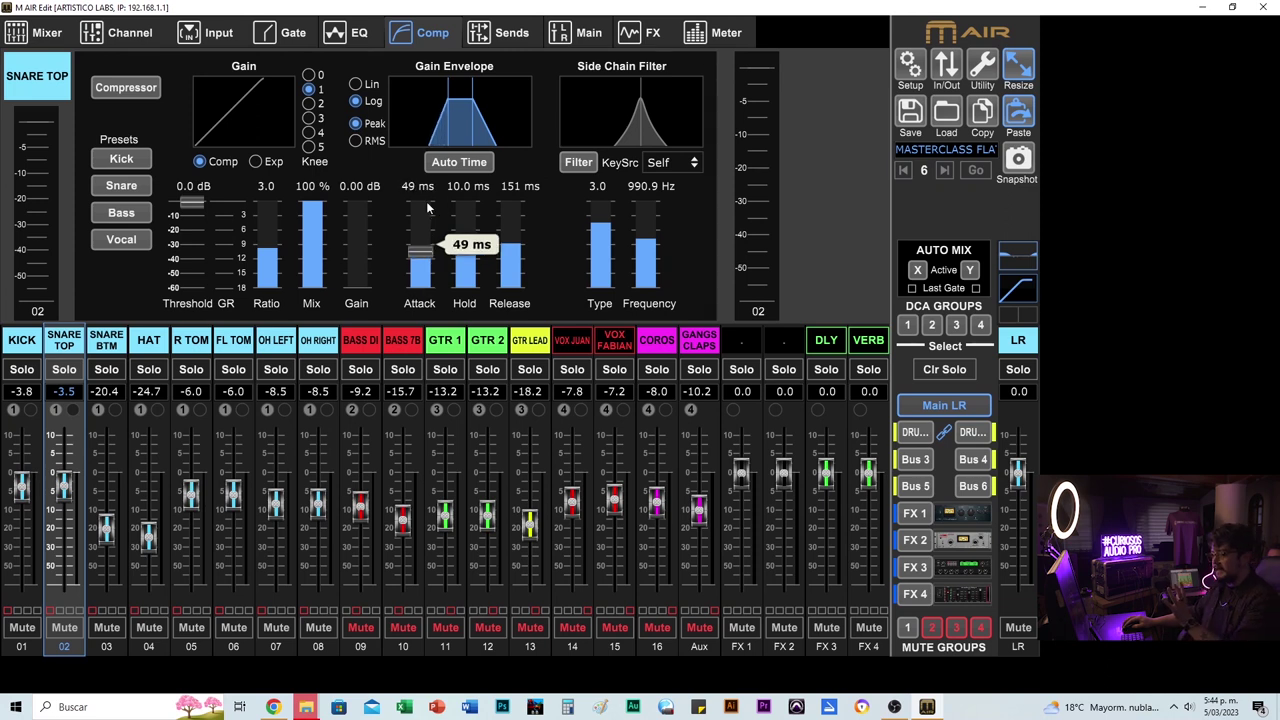
mouse_move(519, 247)
left_click_drag(519, 250, 520, 268)
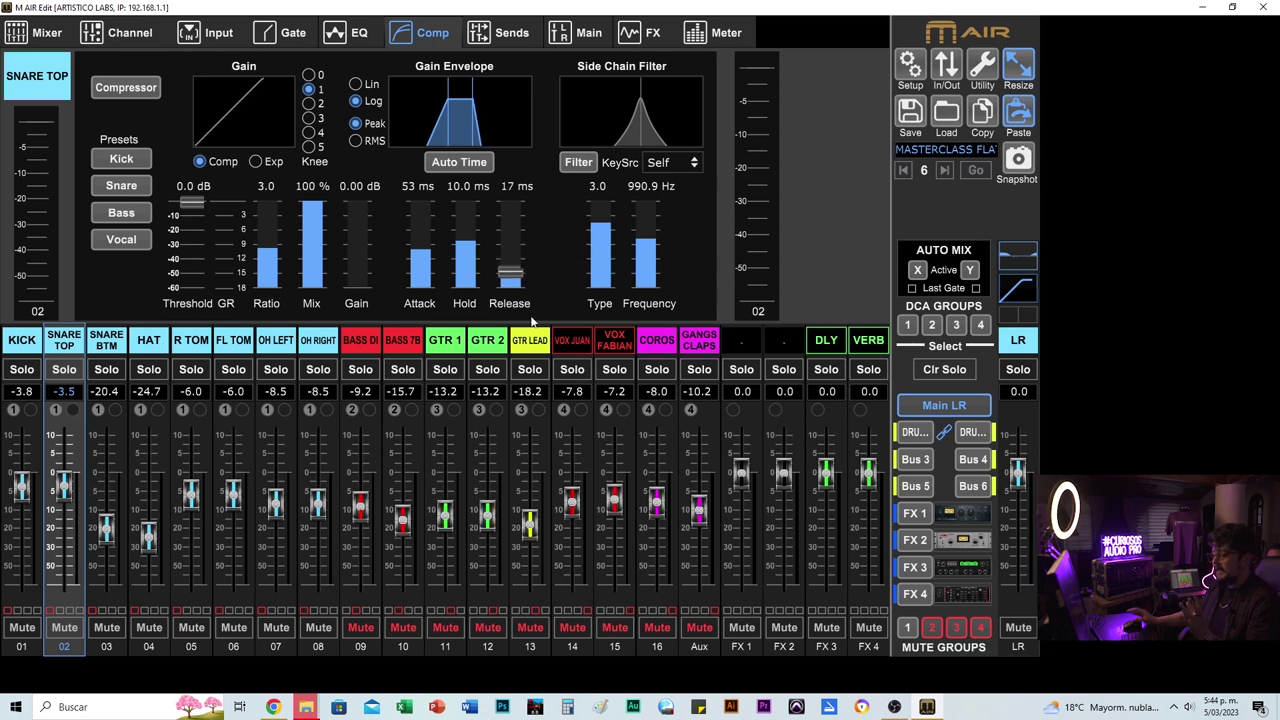
mouse_move(513, 270)
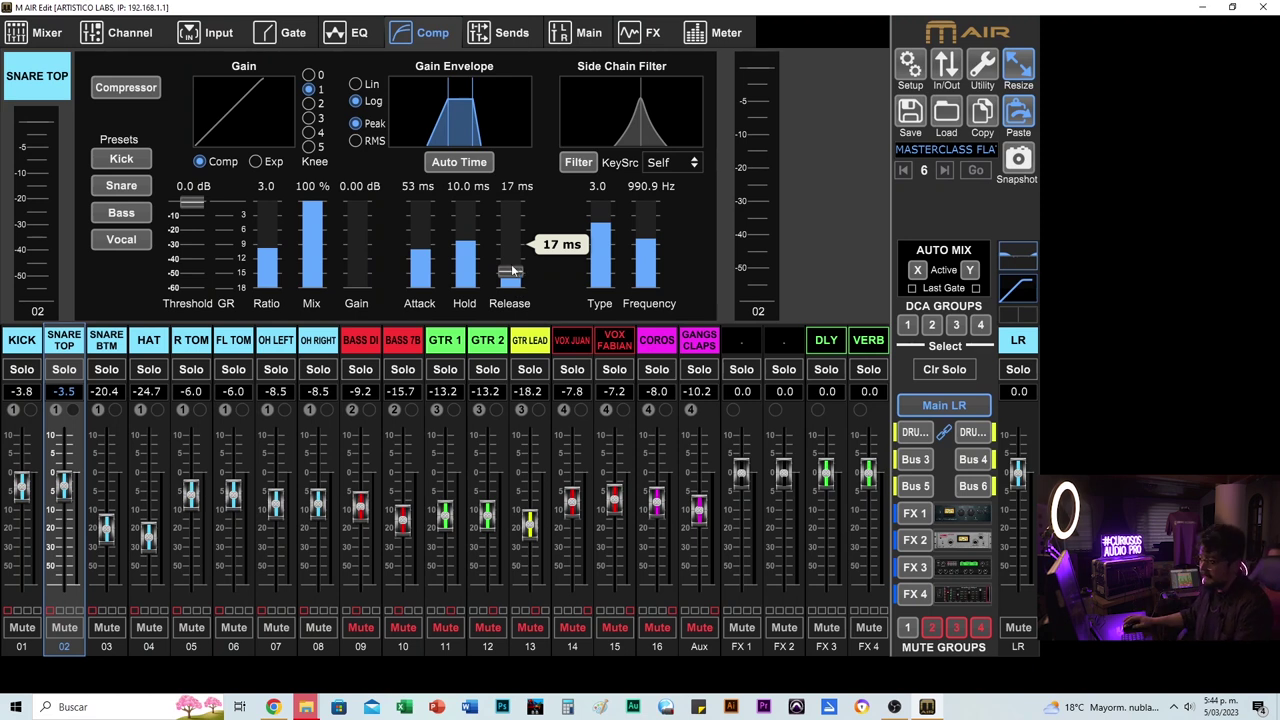
left_click_drag(465, 240, 516, 276)
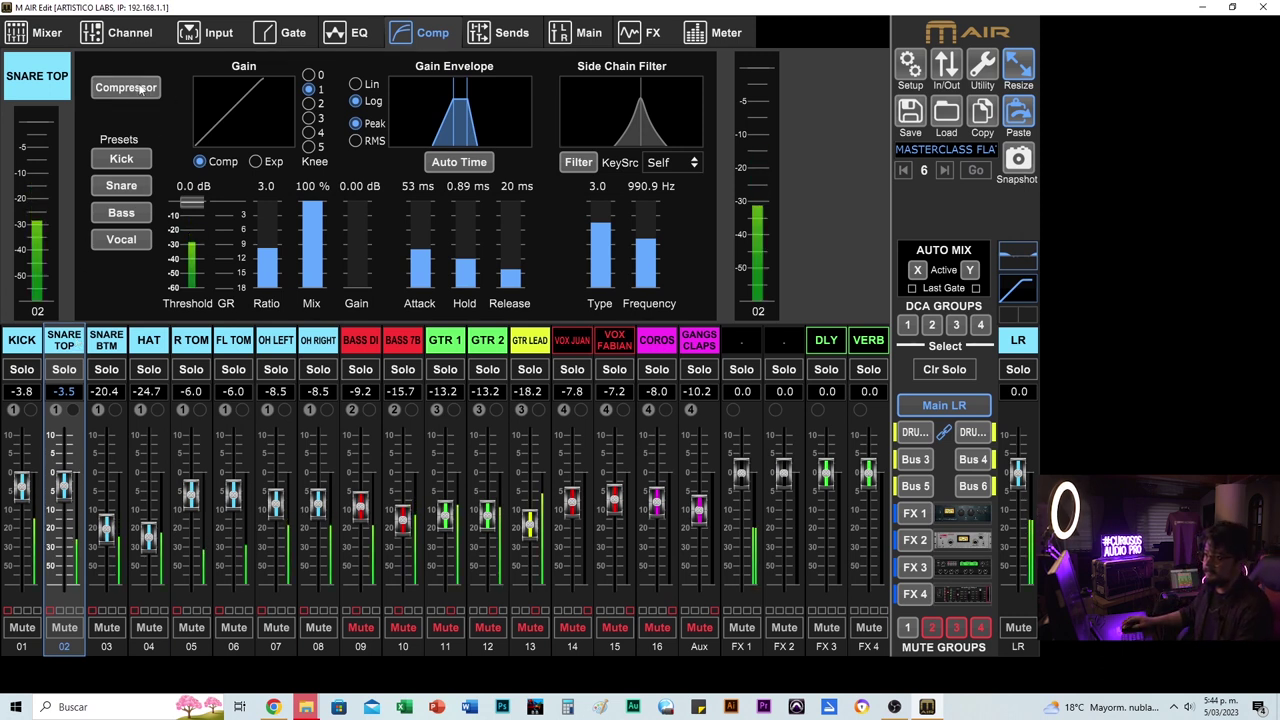
left_click_drag(420, 252, 420, 248)
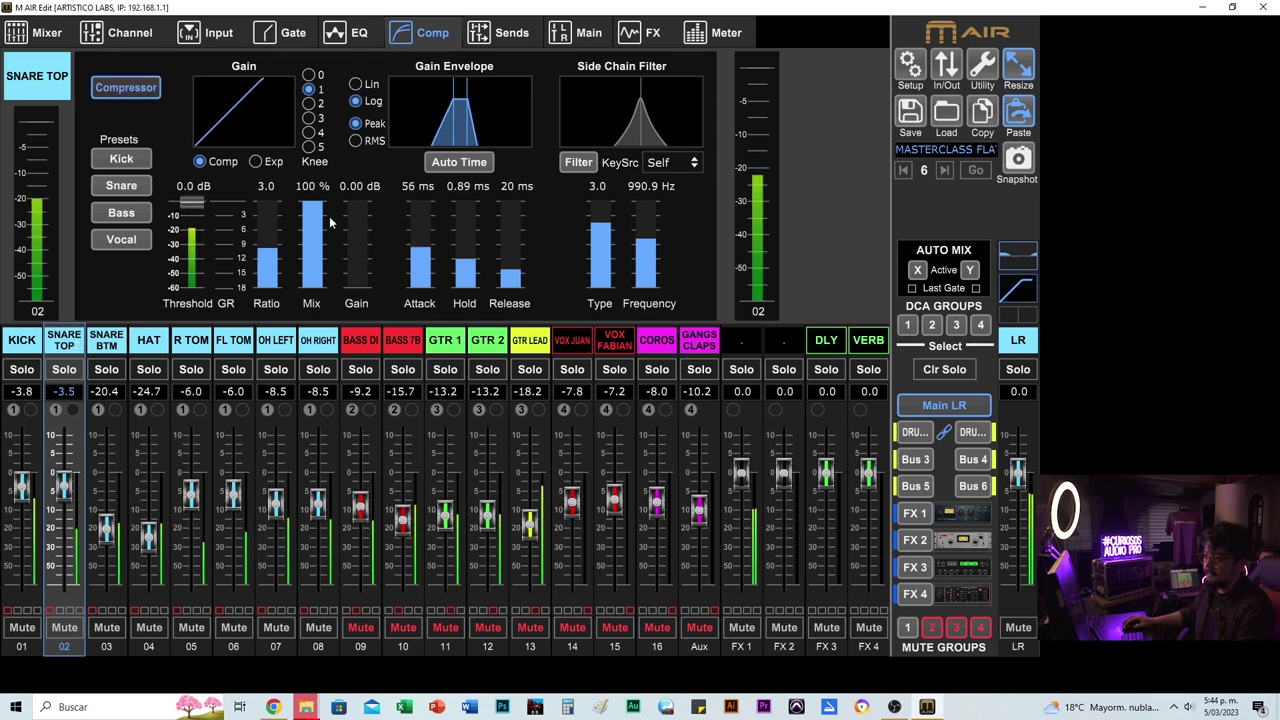
- Set the SNARE TOP compressor to -21.5 dB threshold, ratio 4.0, 6.00 dB gain, 60 ms attack and 13 ms release
left_click_drag(195, 202, 208, 279)
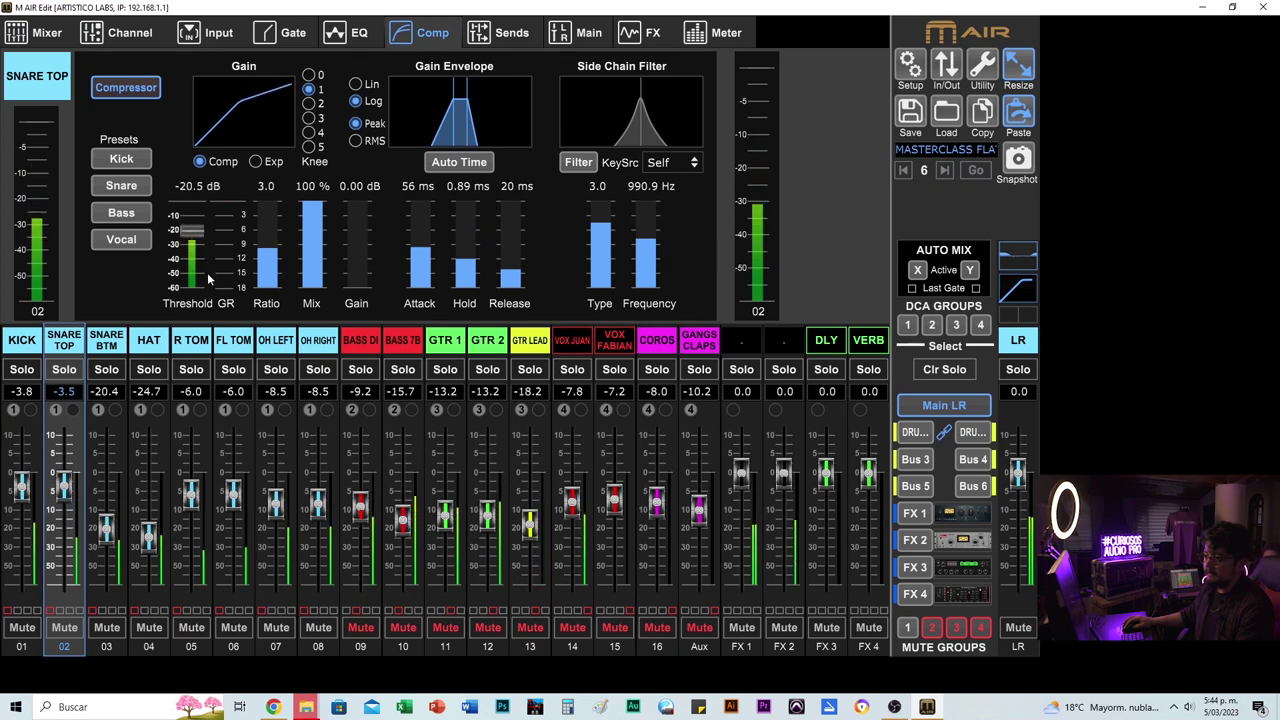
left_click(356, 288)
left_click_drag(356, 288, 421, 243)
left_click_drag(530, 271, 530, 277)
left_click(355, 272)
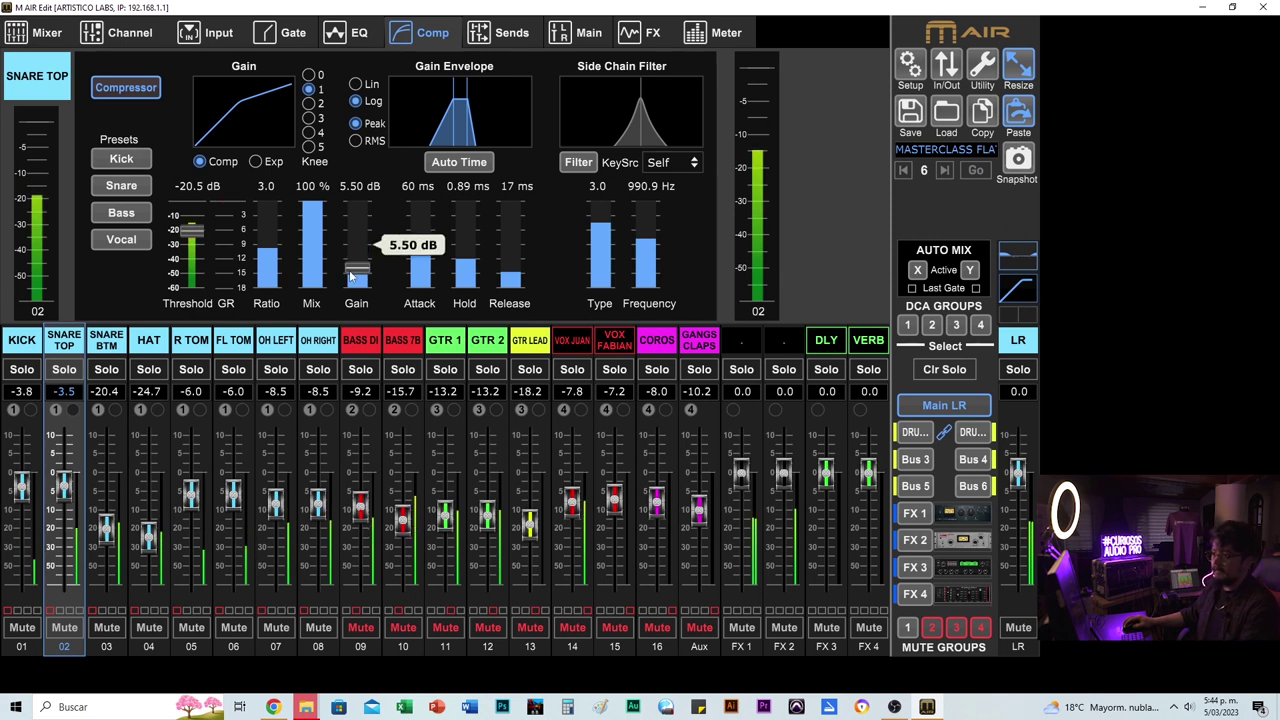
left_click_drag(355, 272, 355, 266)
left_click_drag(266, 250, 200, 238)
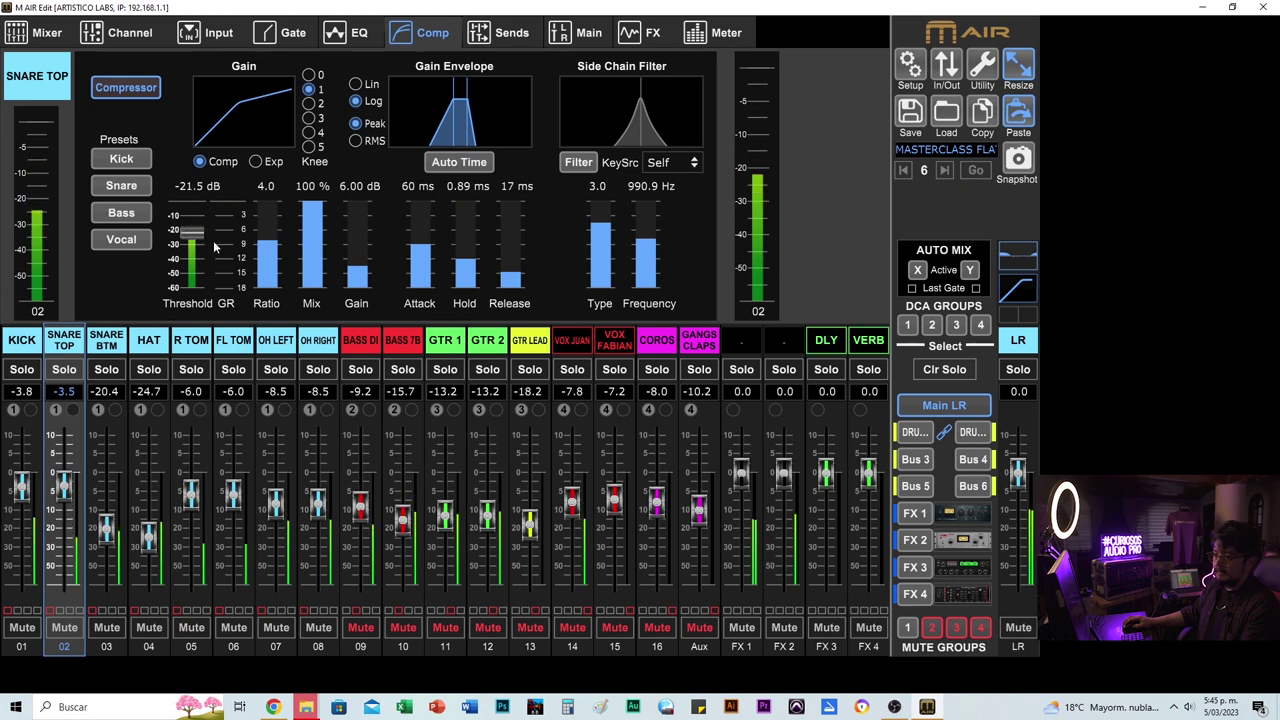
mouse_move(506, 268)
left_click_drag(509, 270, 509, 277)
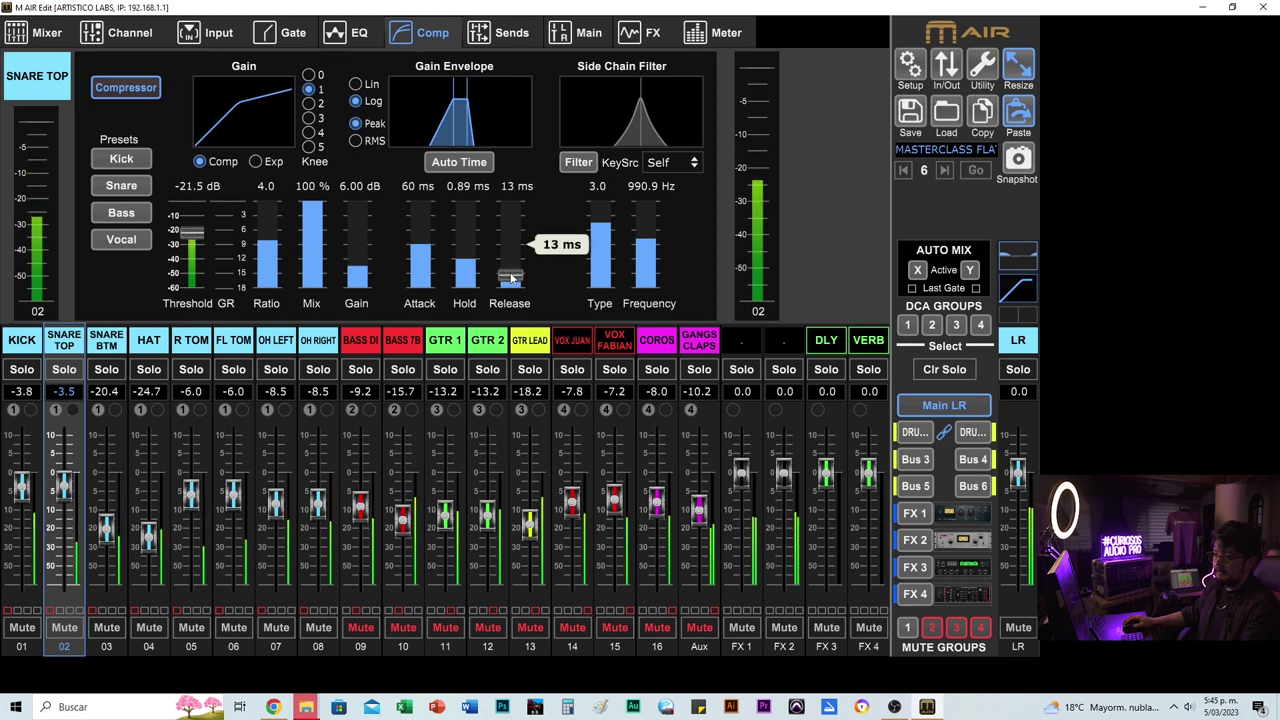
- Compare SNARE TOP with its compressor bypassed and engaged while only the drums play, leaving the compressor on
left_click(130, 90)
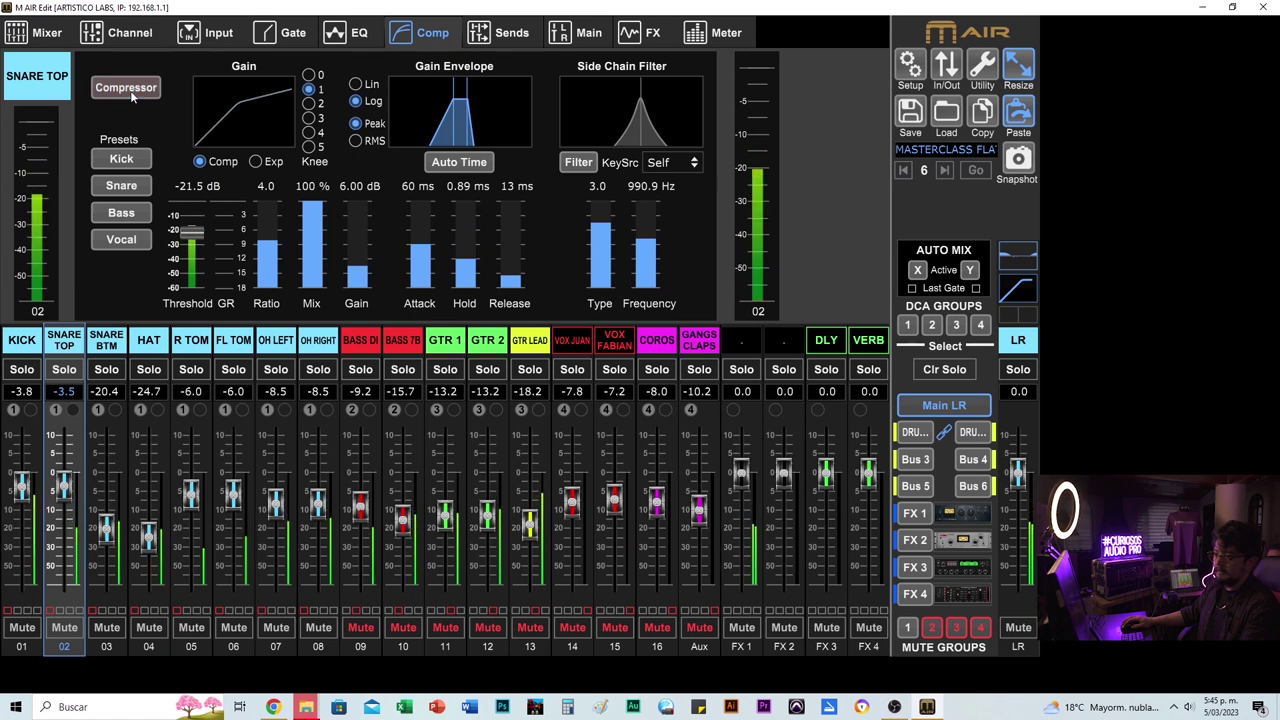
left_click(130, 90)
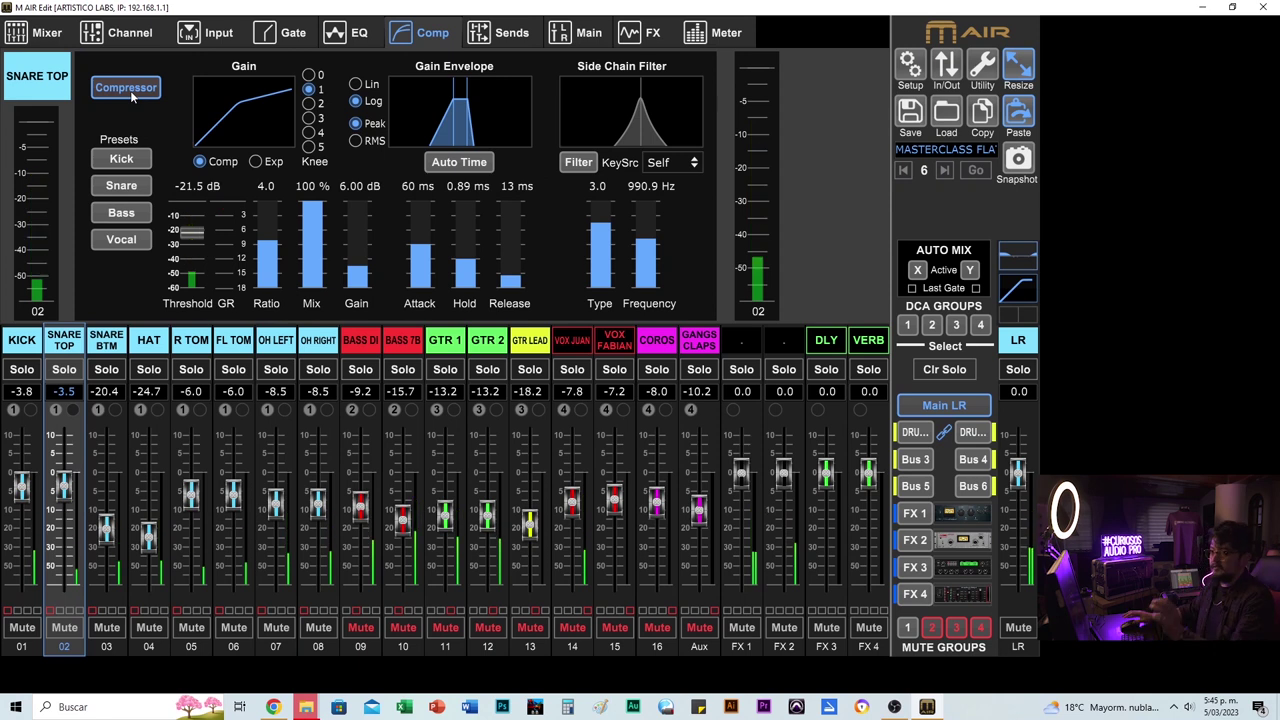
left_click(131, 90)
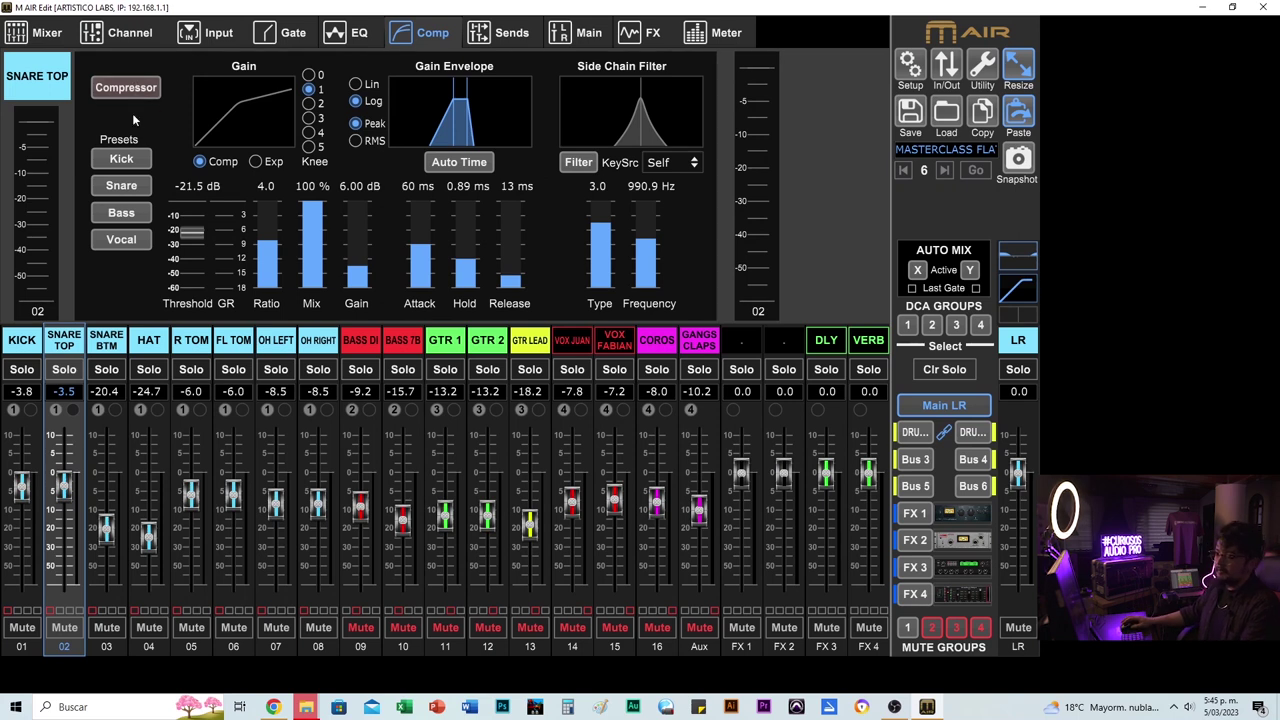
mouse_move(360, 265)
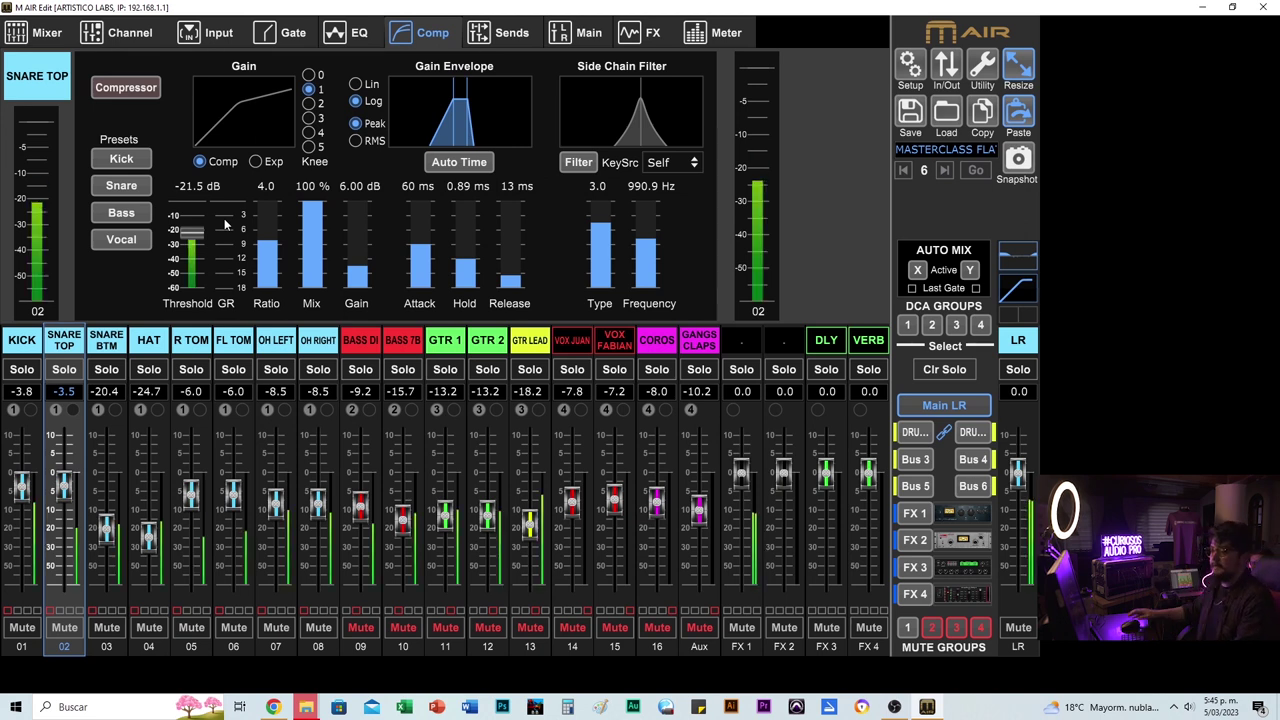
left_click(126, 90)
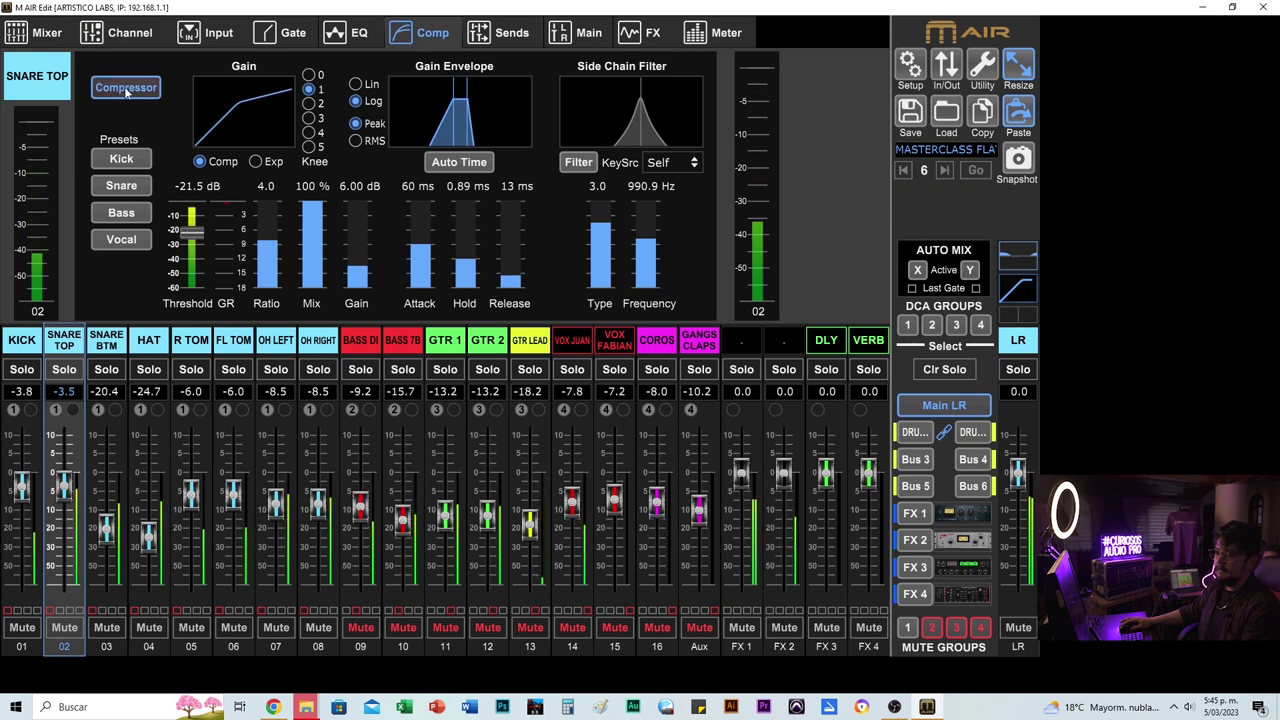
left_click(126, 90)
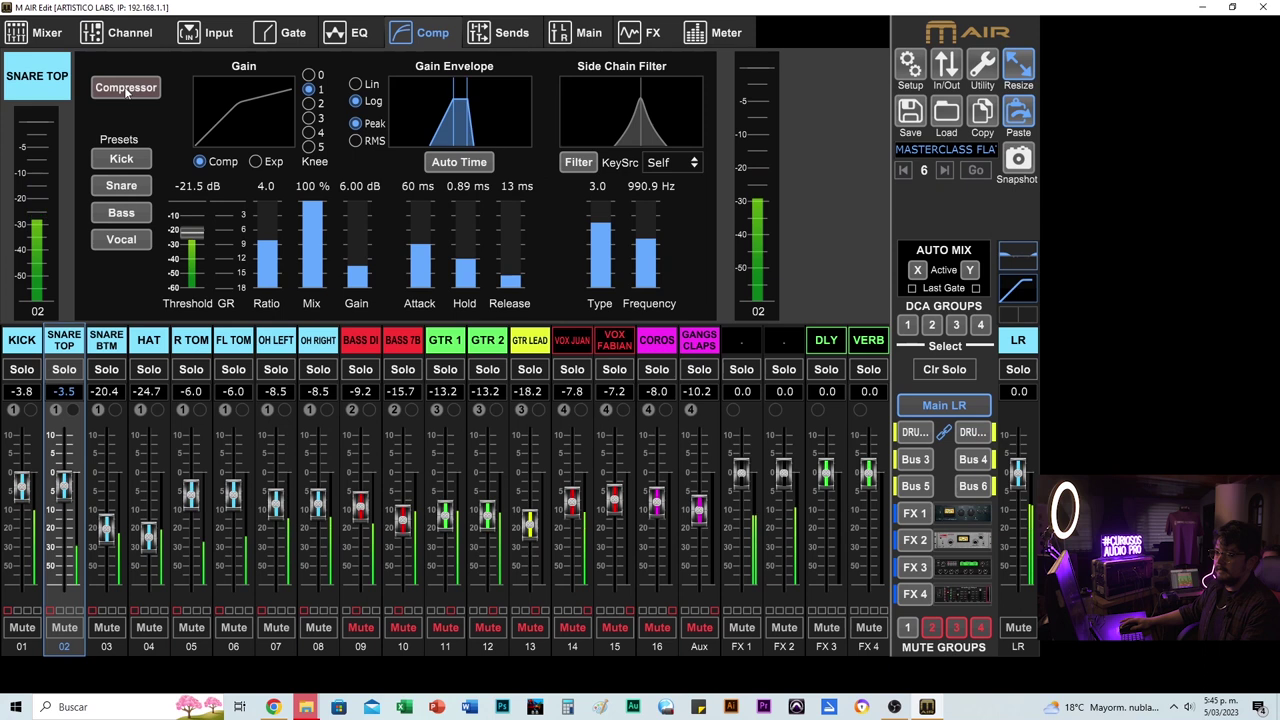
left_click(126, 90)
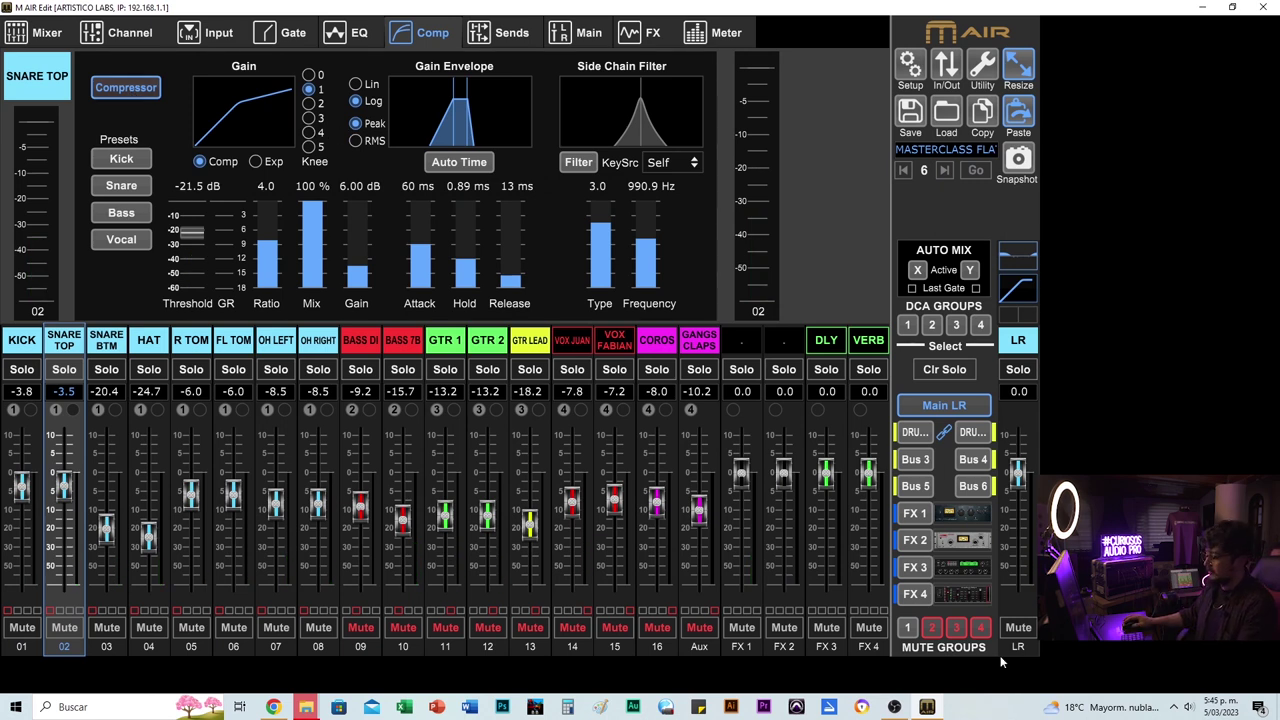
- Release mute groups 2, 3 and 4 and compare the SNARE TOP compressor bypassed and engaged within the full mix
left_click(931, 627)
left_click(956, 627)
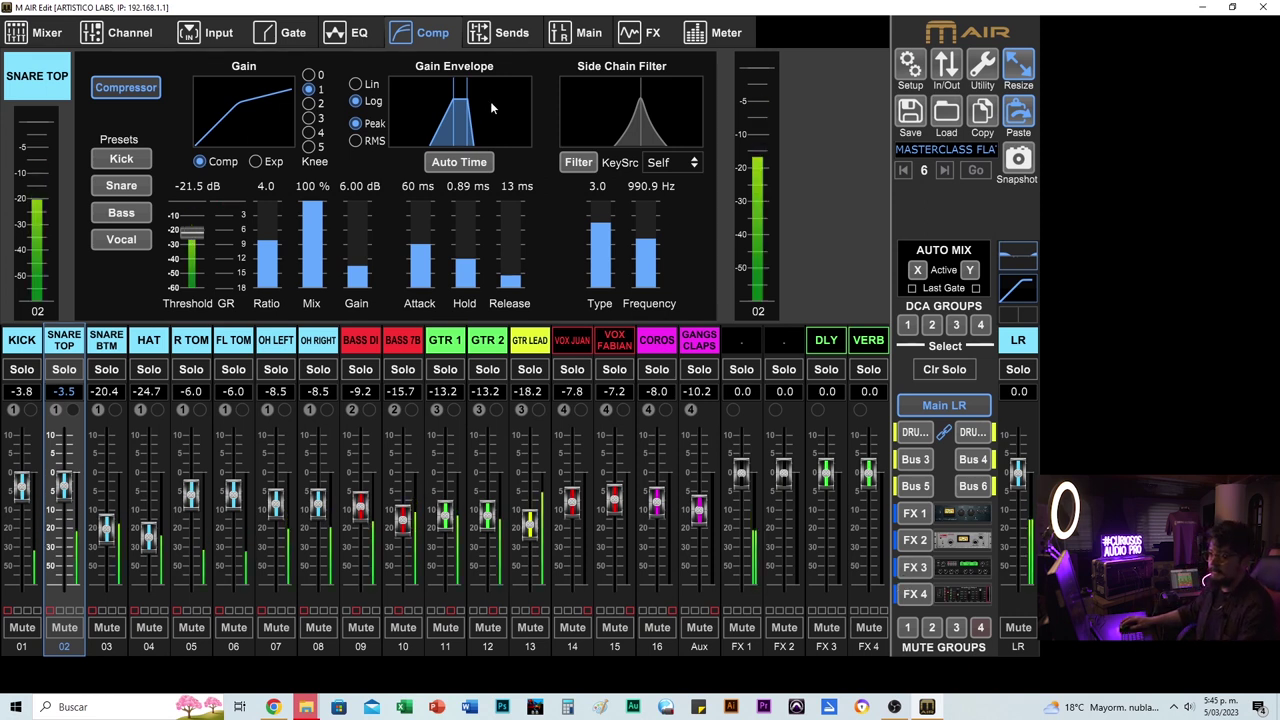
left_click(126, 88)
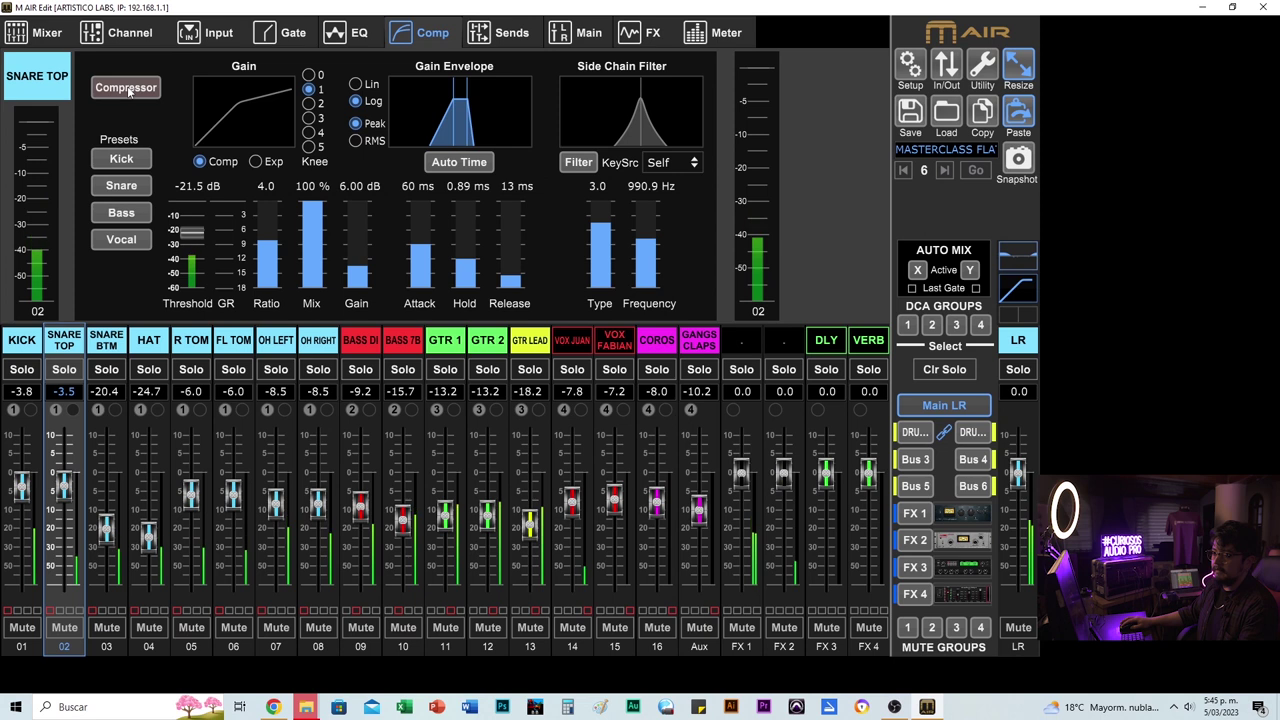
left_click(126, 88)
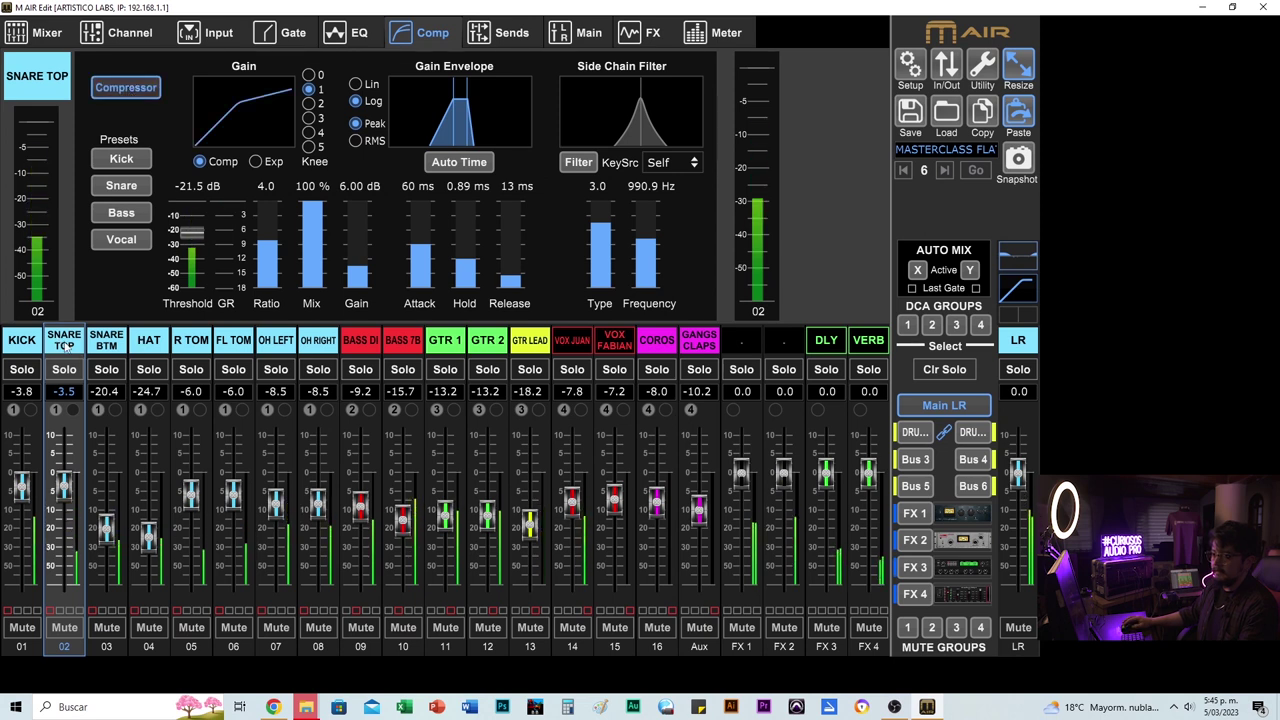
- Move the LoMid band of the SNARE TOP EQ to 317.0 Hz with a gain of -4.50 dB
left_click(347, 32)
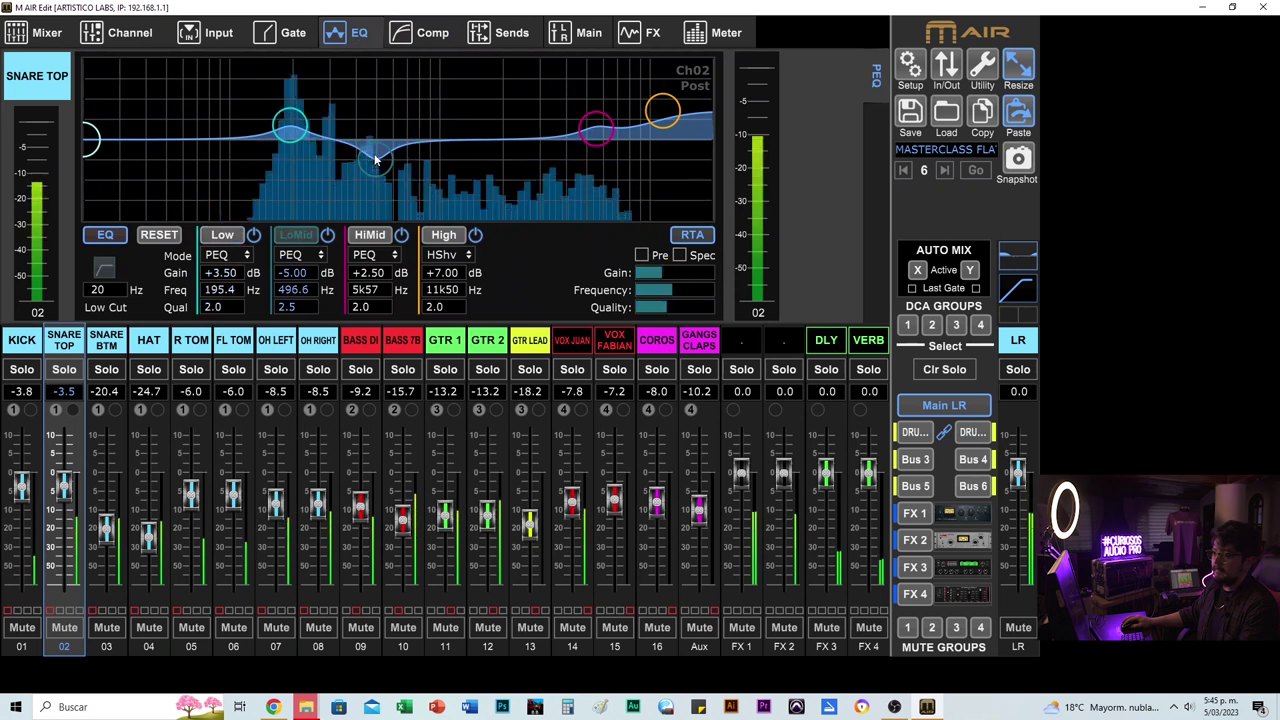
left_click_drag(349, 151, 333, 157)
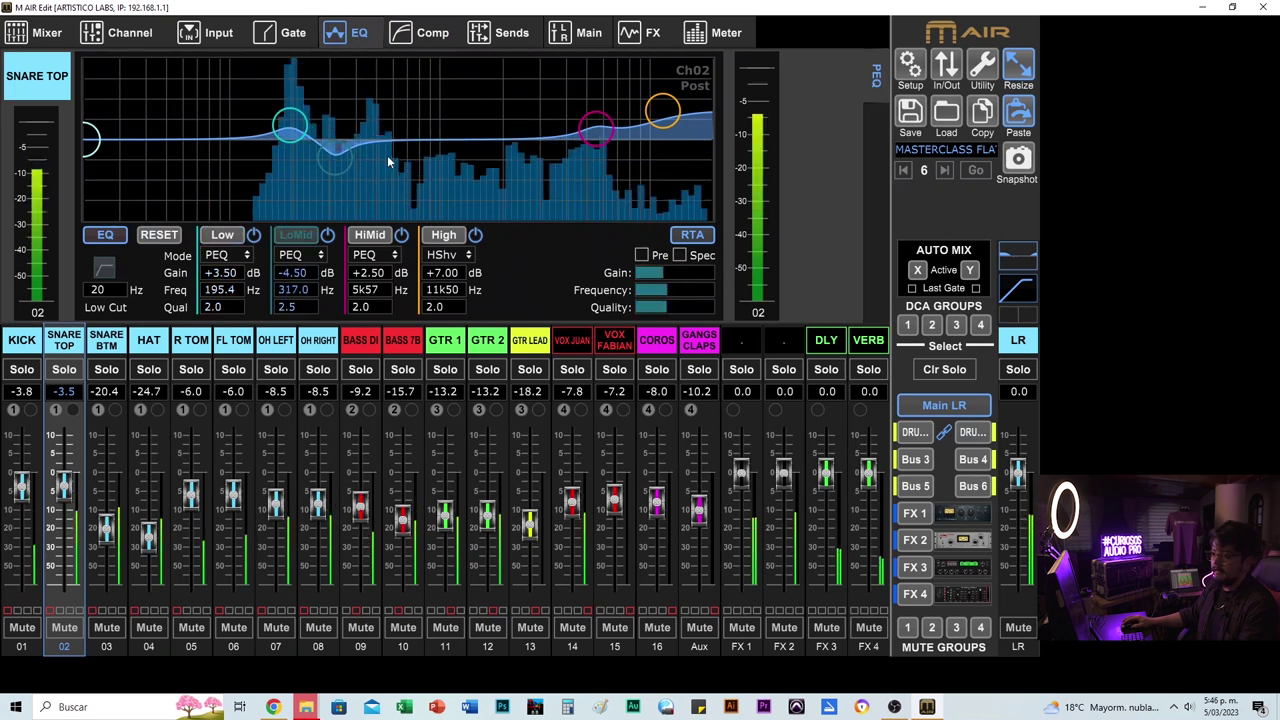
- Activate mute groups 2, 3 and 4 again and switch on the compressor of the SNARE BTM channel
left_click(107, 340)
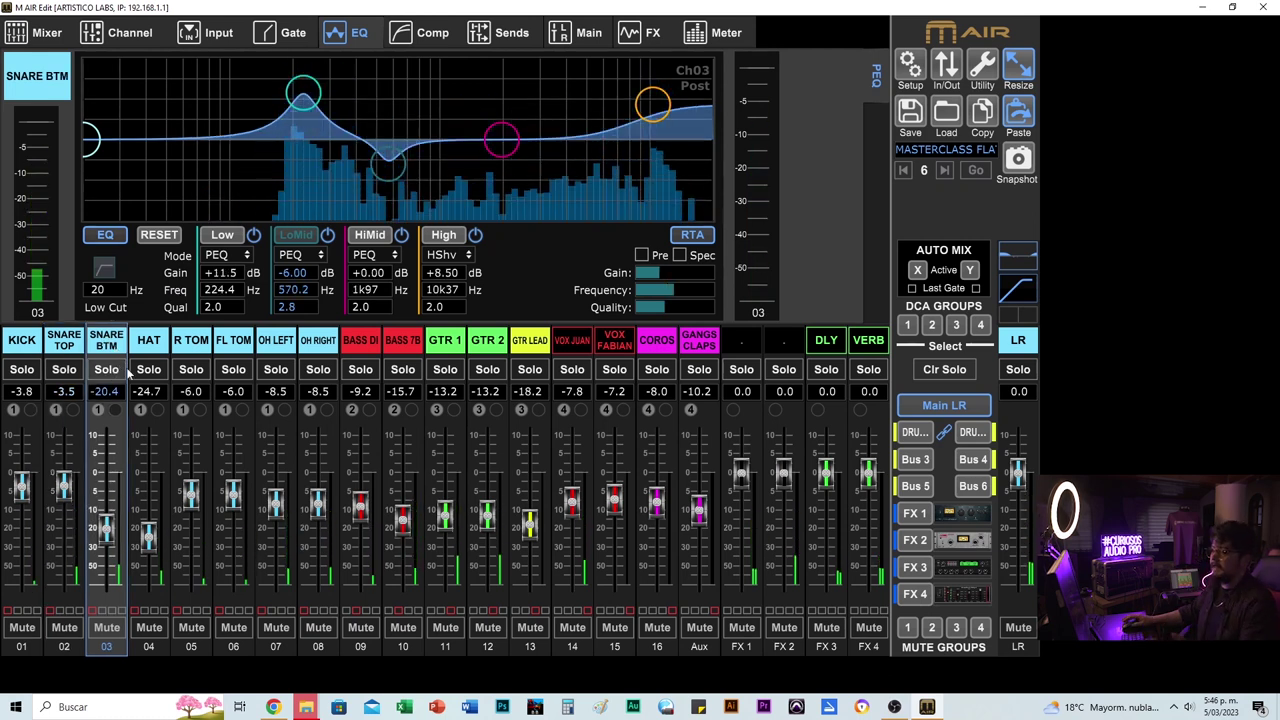
left_click(421, 33)
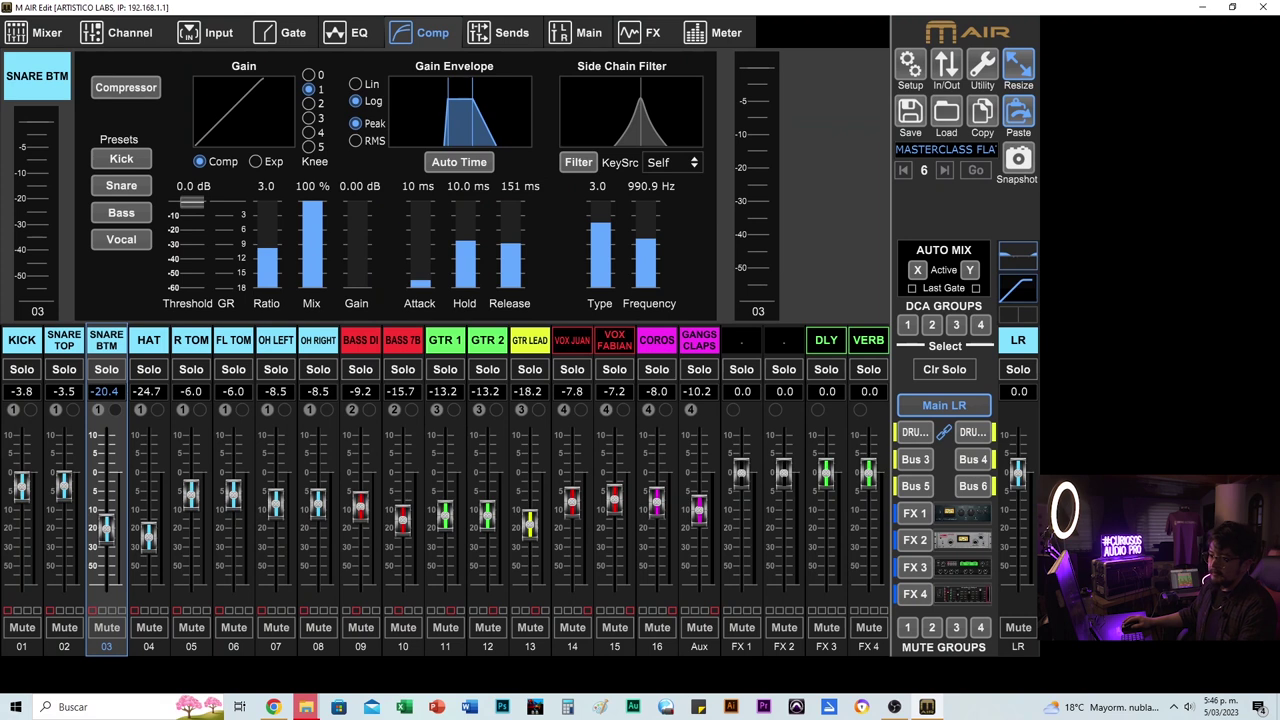
left_click(931, 627)
left_click(956, 627)
left_click(980, 627)
left_click(137, 89)
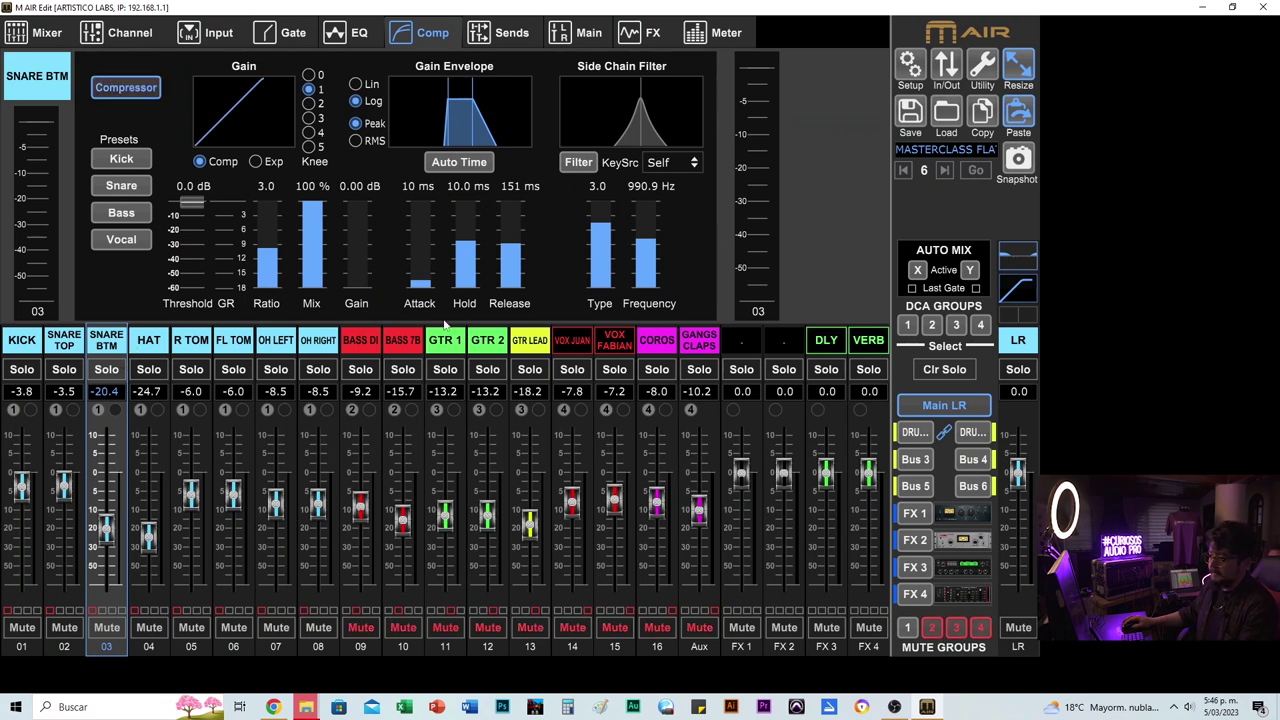
- Set the SNARE BTM compressor's attack to 31 ms, release to 10 ms and ratio to 4.0
mouse_move(420, 279)
mouse_move(419, 246)
left_mouse_down()
mouse_move(418, 213)
mouse_move(426, 250)
mouse_move(426, 236)
left_mouse_up()
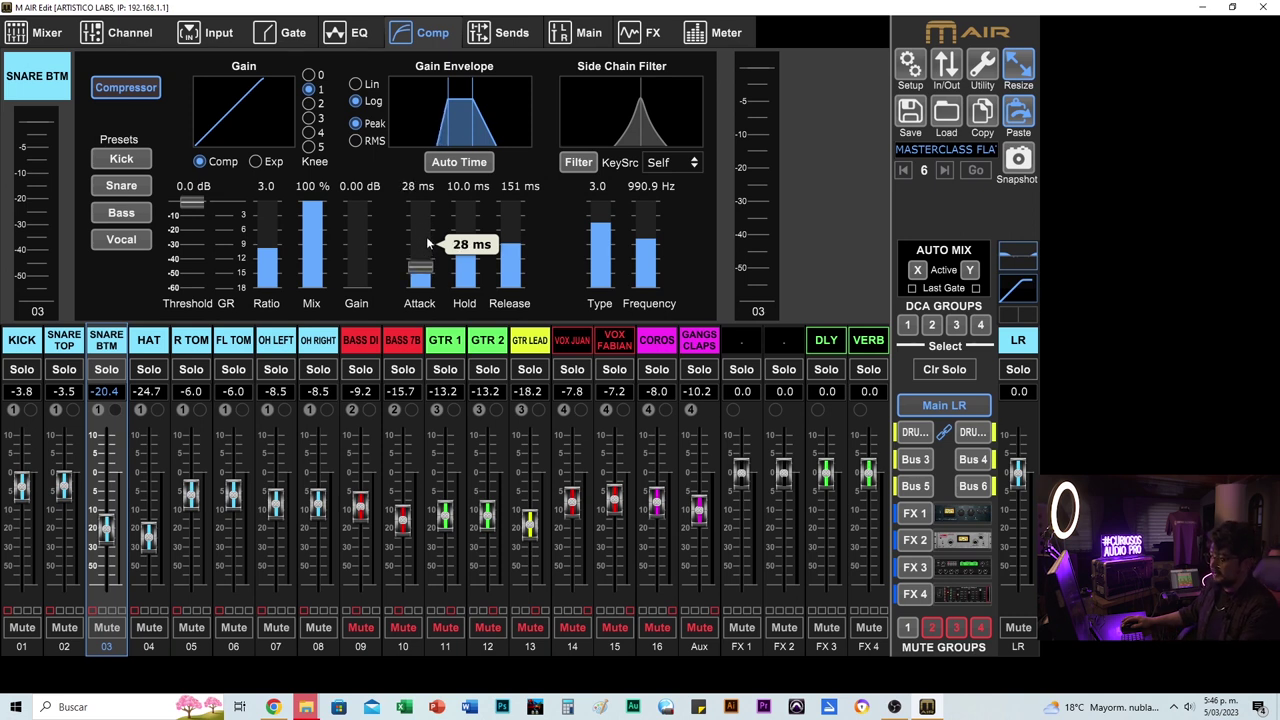
left_click_drag(510, 242, 513, 336)
left_click(280, 252)
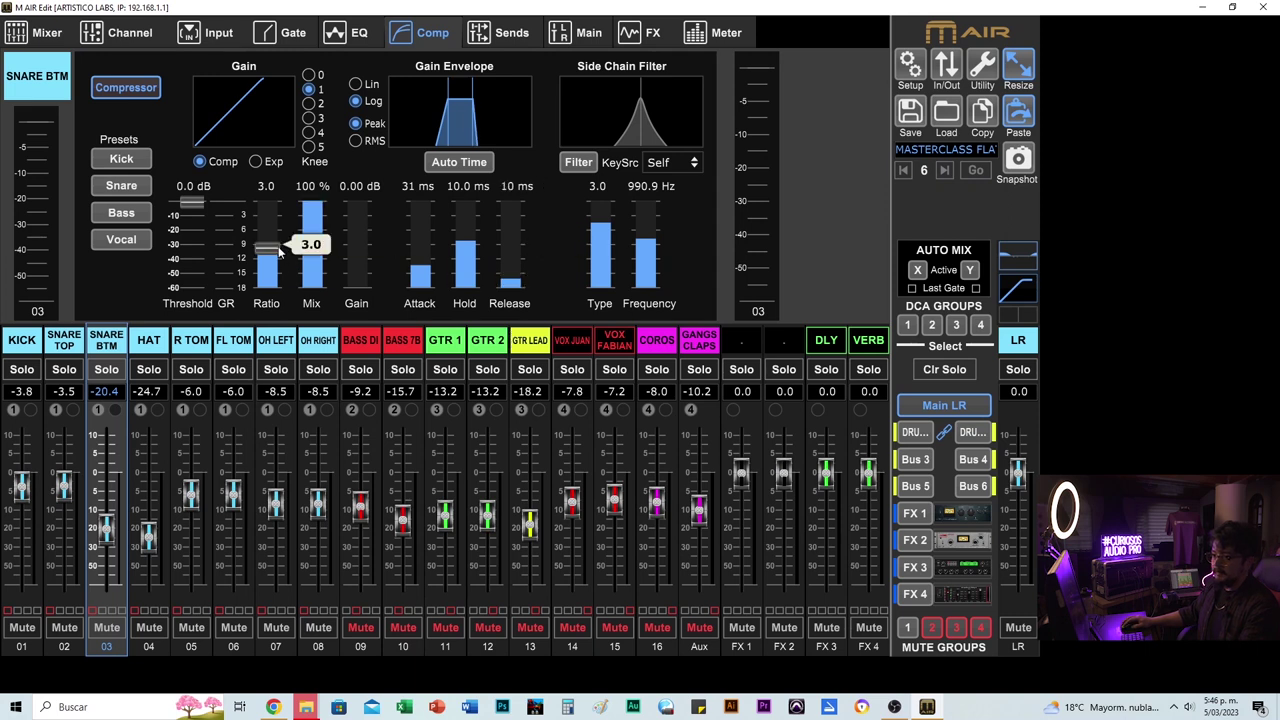
left_click_drag(275, 252, 275, 250)
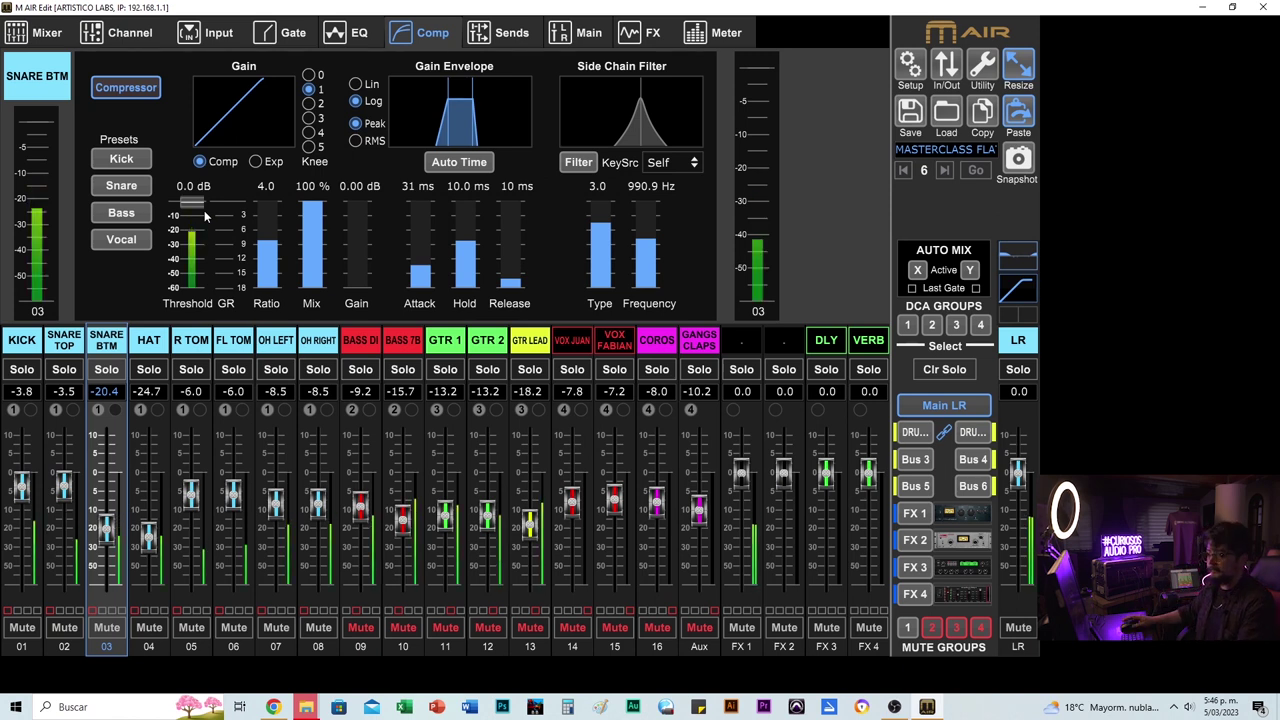
- Set the SNARE BTM compressor to -18.5 dB threshold, 7 ms release and 5.50 dB gain, and raise the channel fader to -15.4 dB
left_click_drag(203, 205, 213, 268)
left_click(518, 280)
left_click_drag(518, 280, 510, 288)
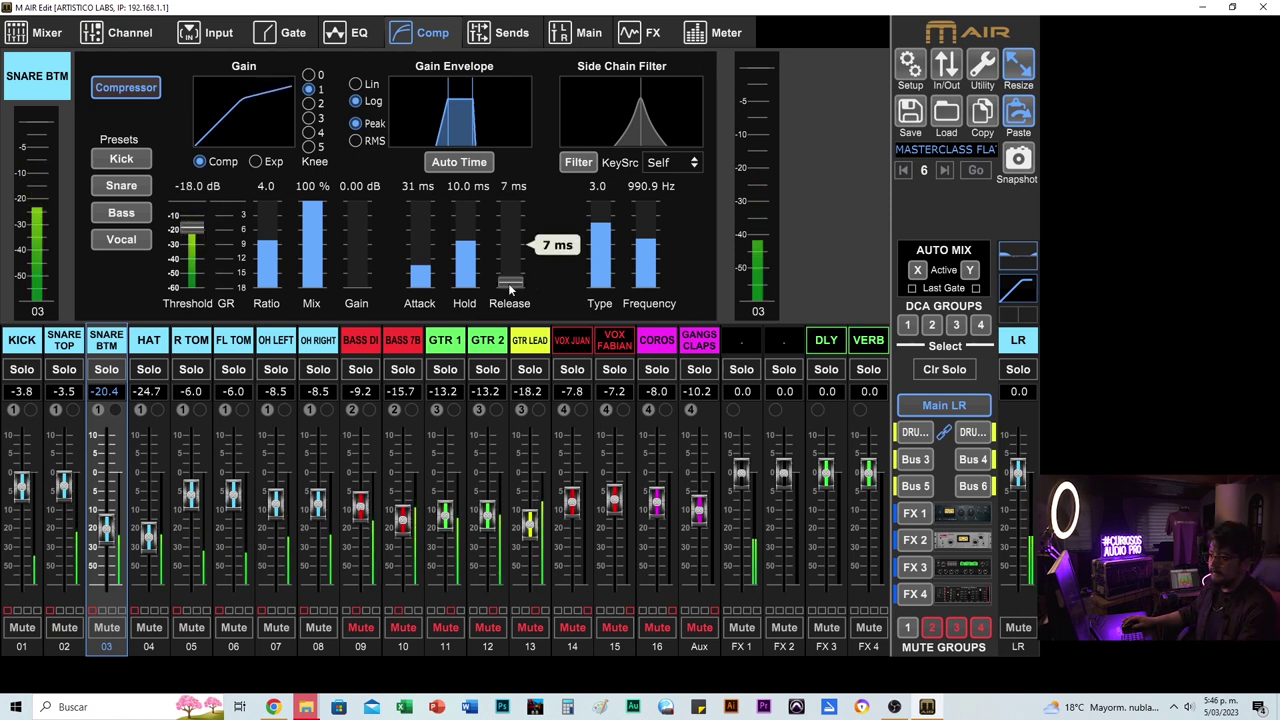
left_click_drag(356, 285, 367, 241)
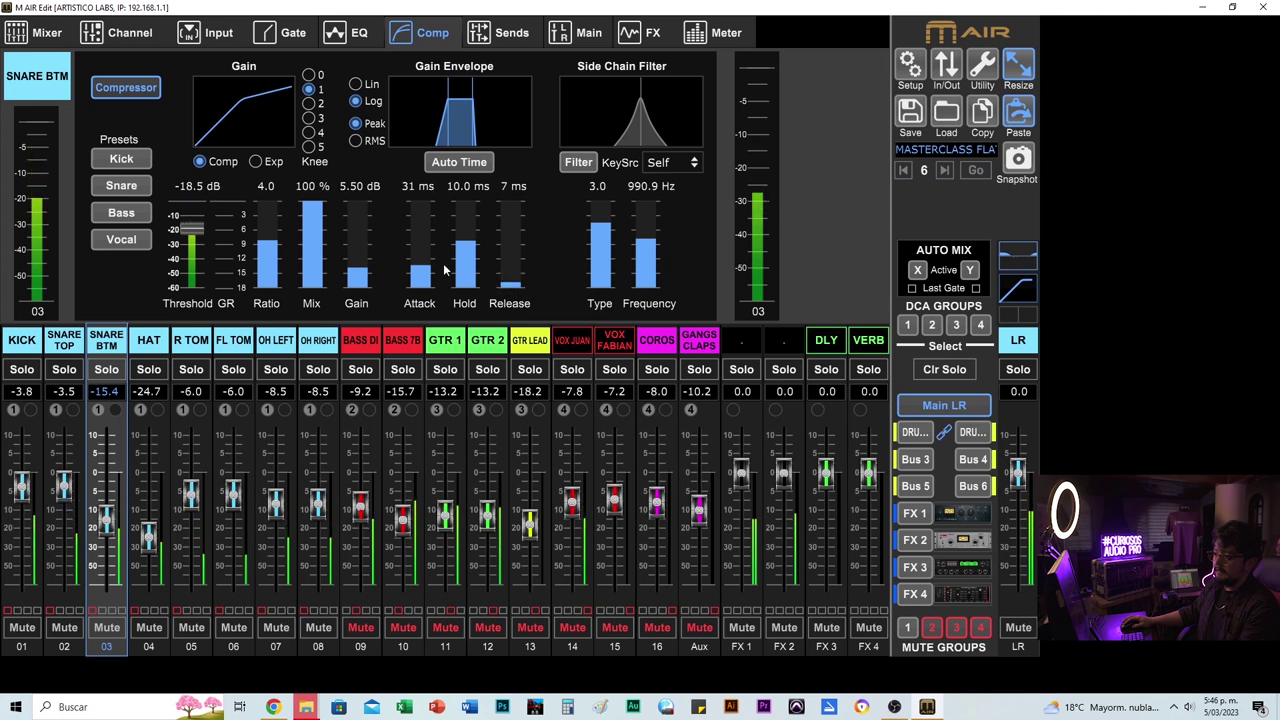
- Set the SNARE BTM compressor's attack to 32 ms and compare the channel with the compressor bypassed and engaged
mouse_move(422, 268)
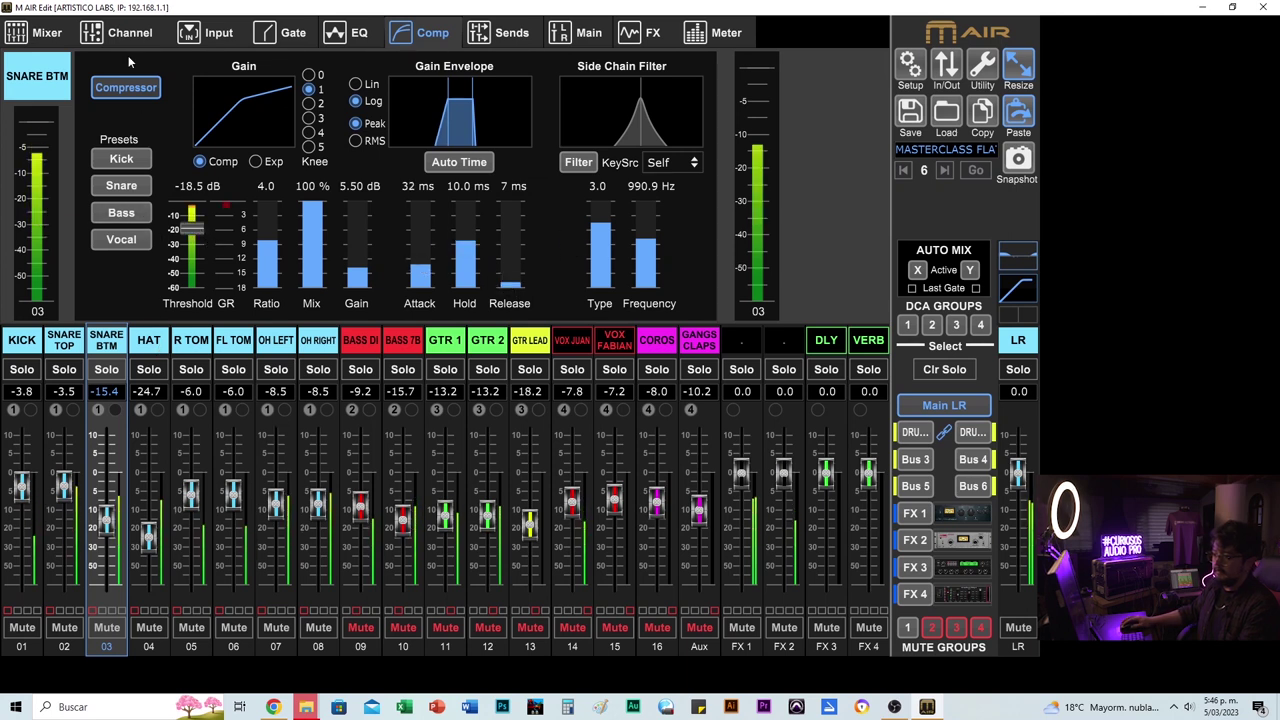
left_click(142, 88)
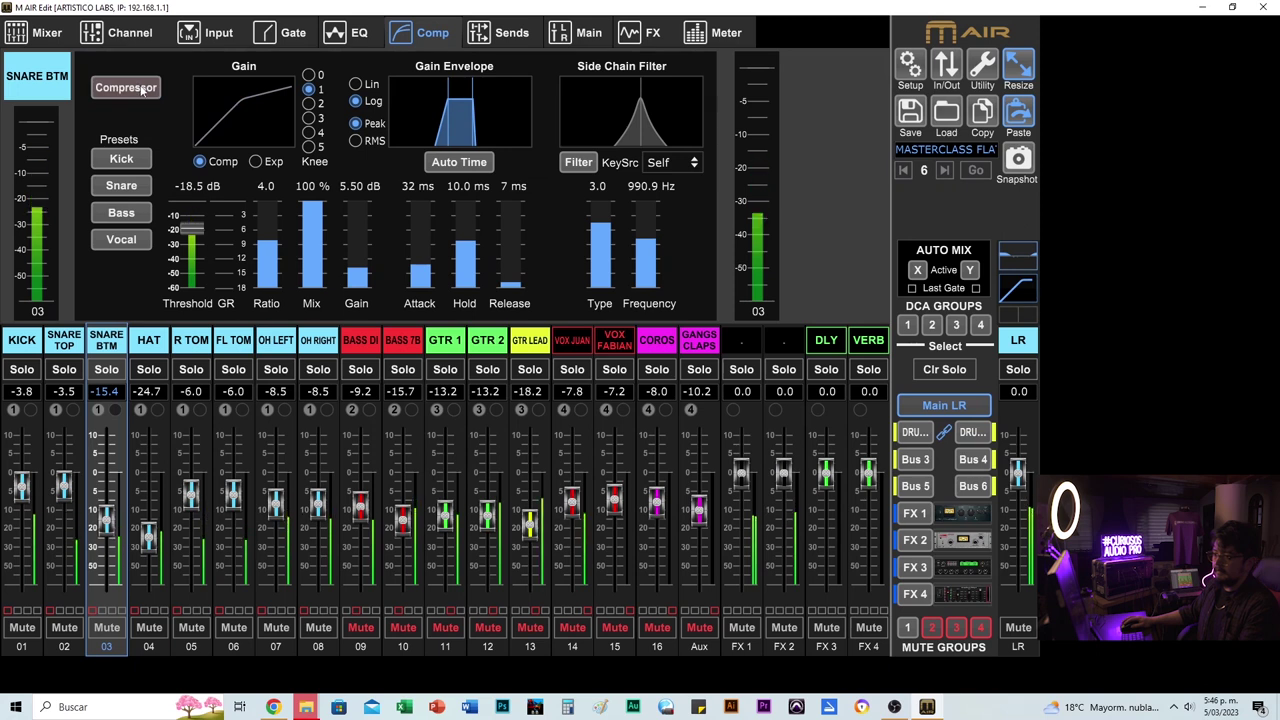
left_click(142, 88)
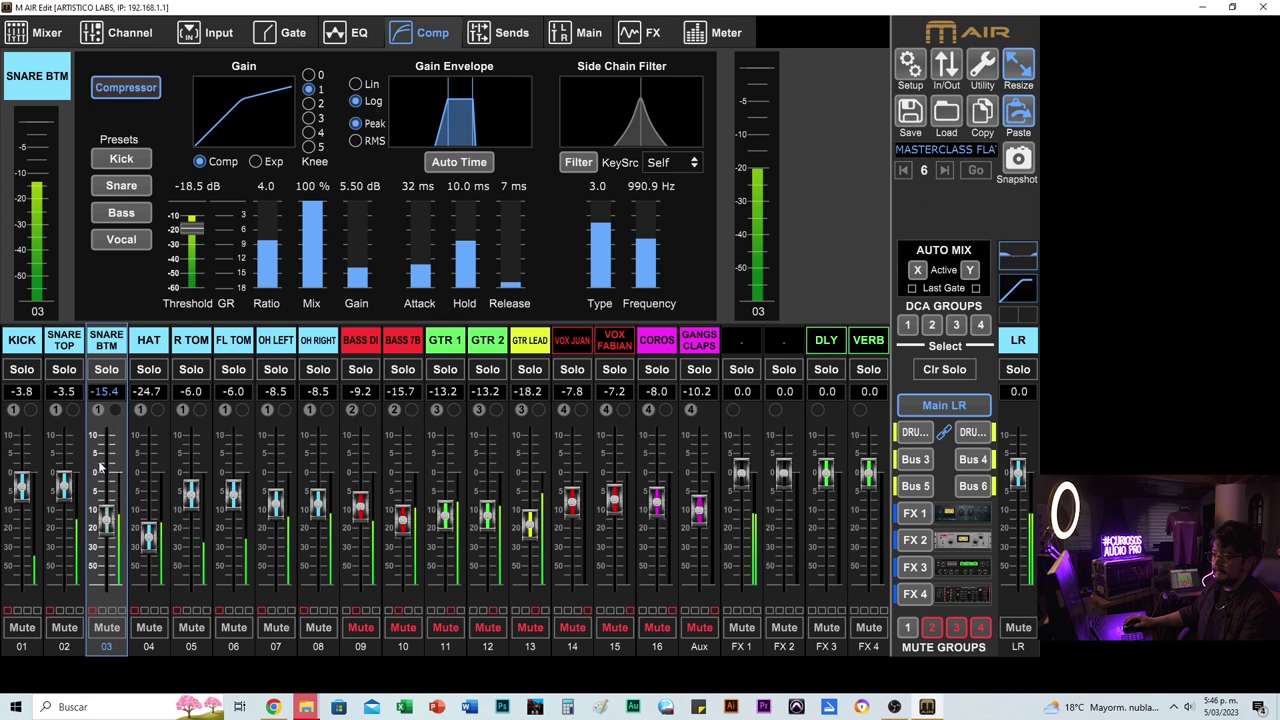
- Select the HAT channel and isolate it by muting the kick, snare, tom and overhead channels
left_click(148, 340)
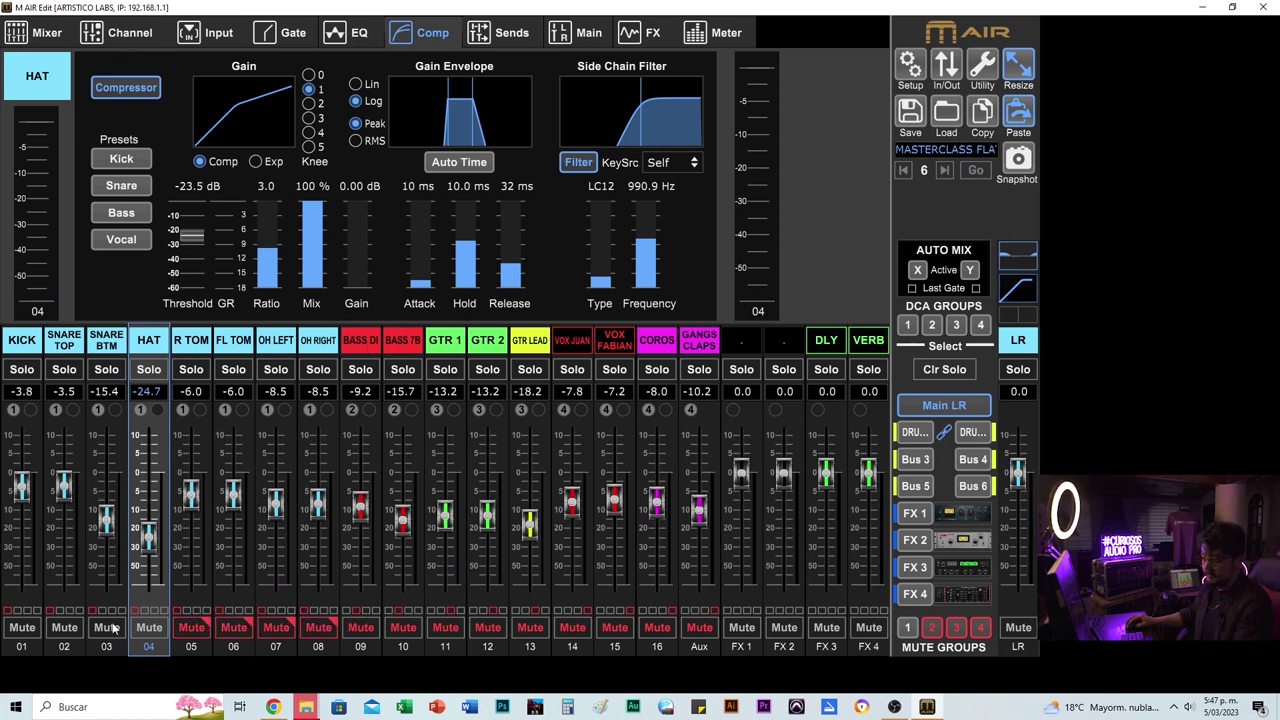
left_click(27, 627)
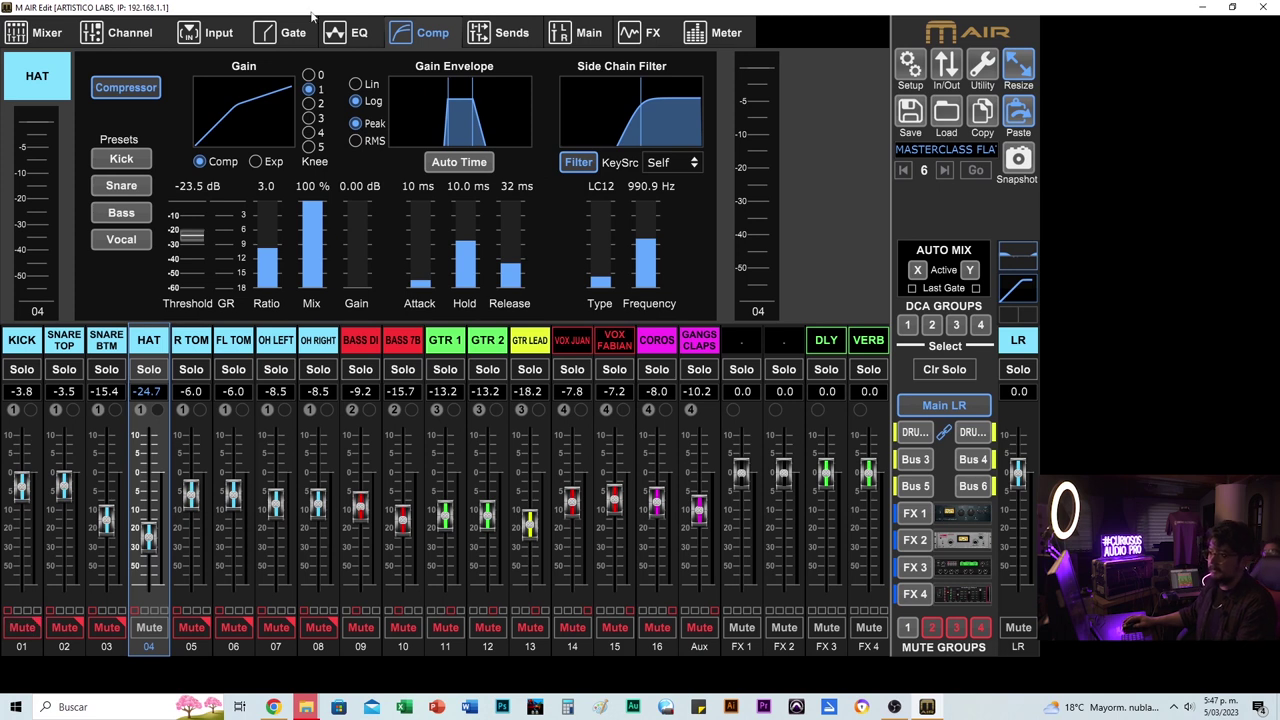
- Raise the HAT fader to -19.7 dB and enable its EQ low cut at 400 Hz
left_click(347, 32)
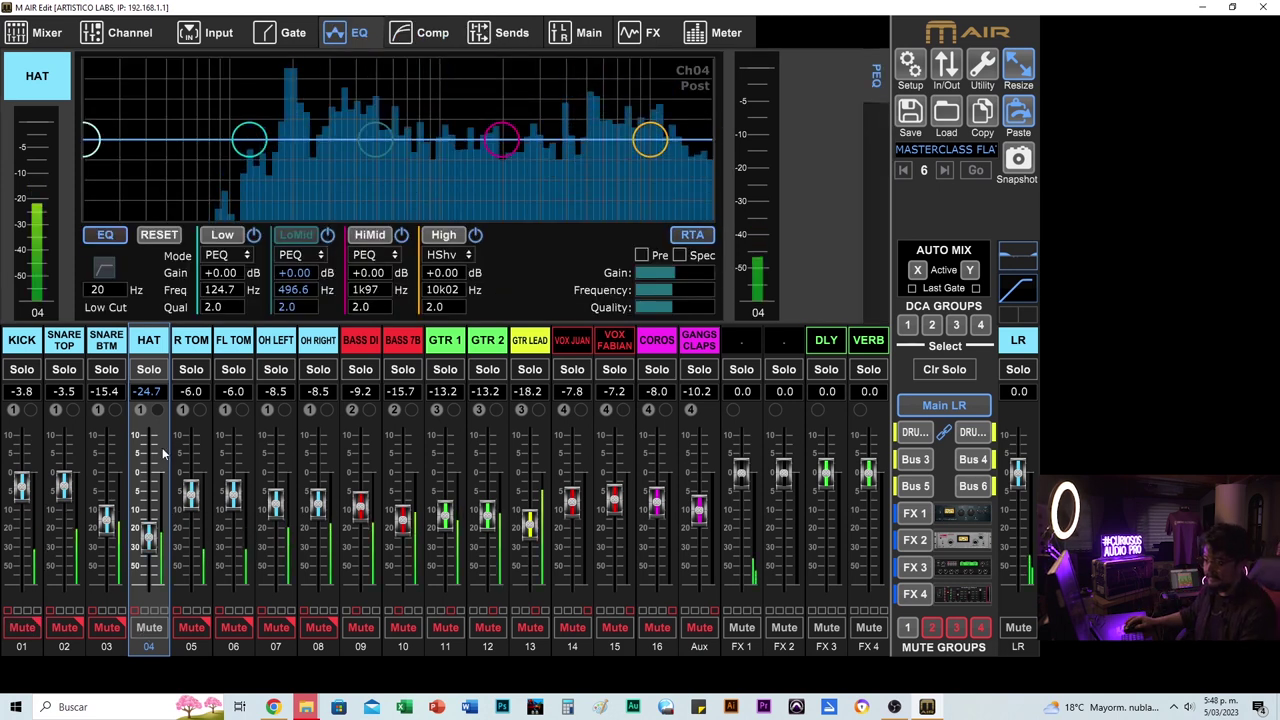
left_click_drag(148, 540, 147, 533)
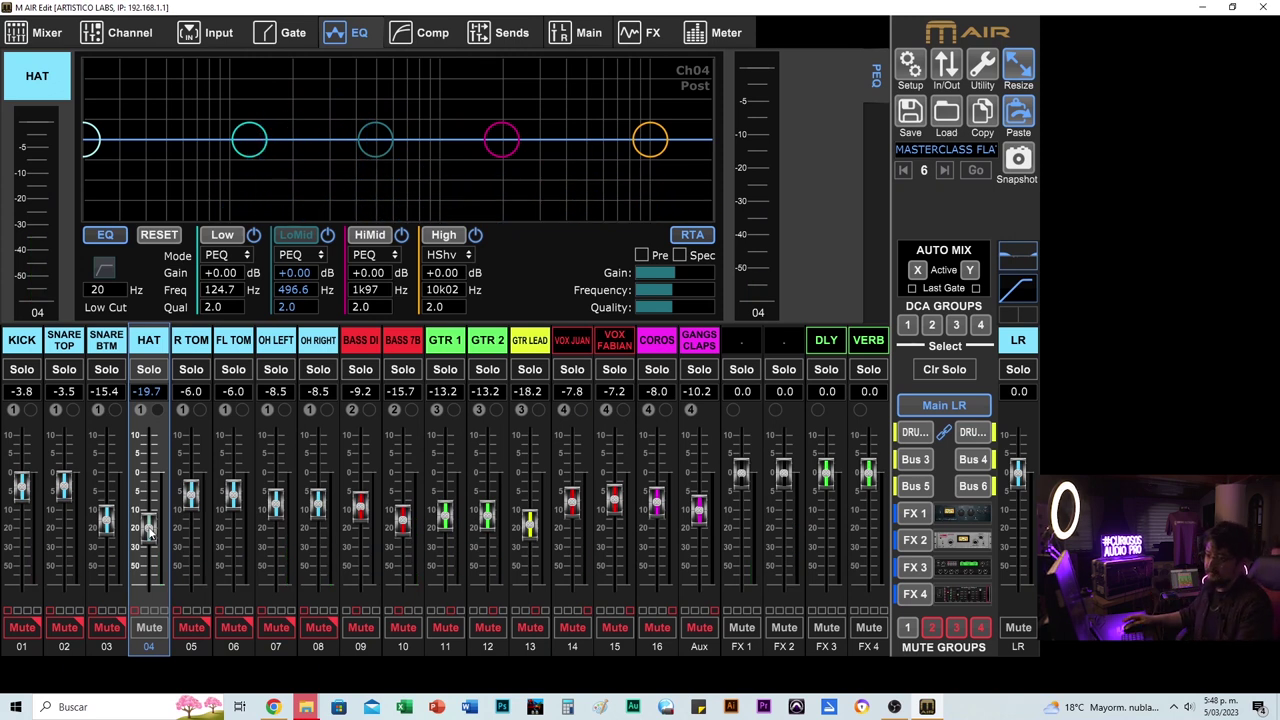
left_click(104, 269)
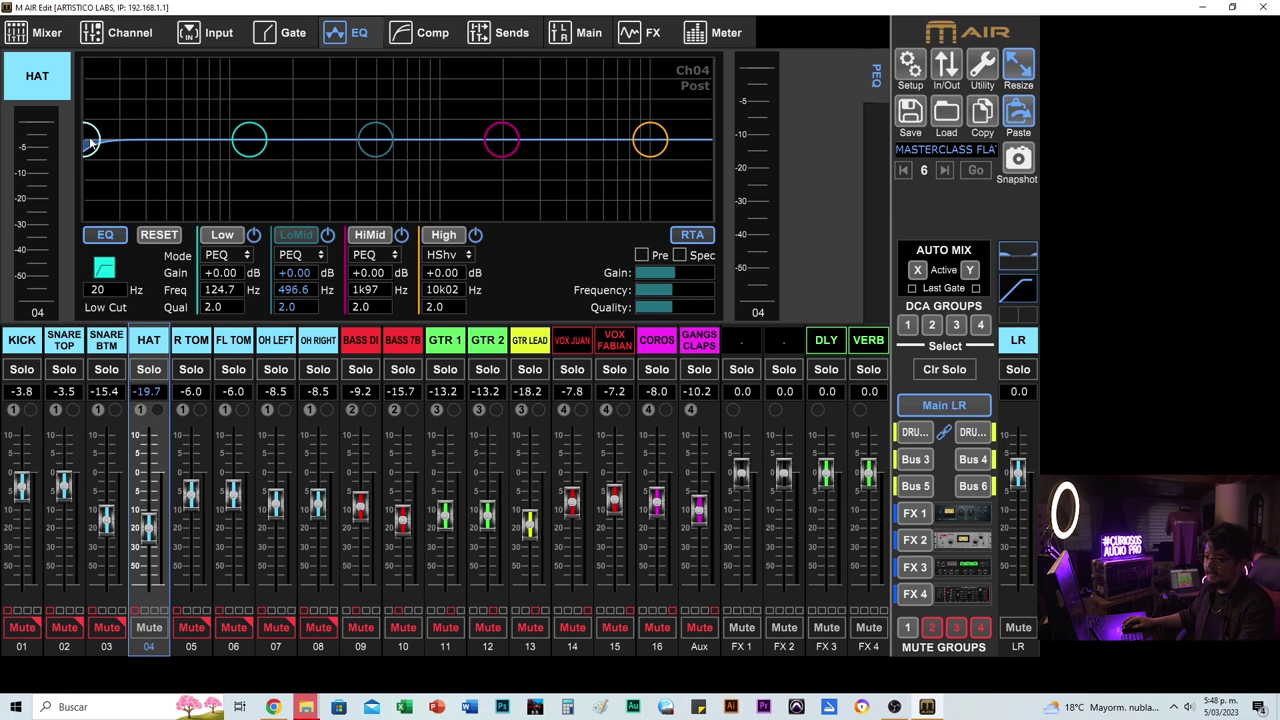
left_click_drag(92, 142, 182, 142)
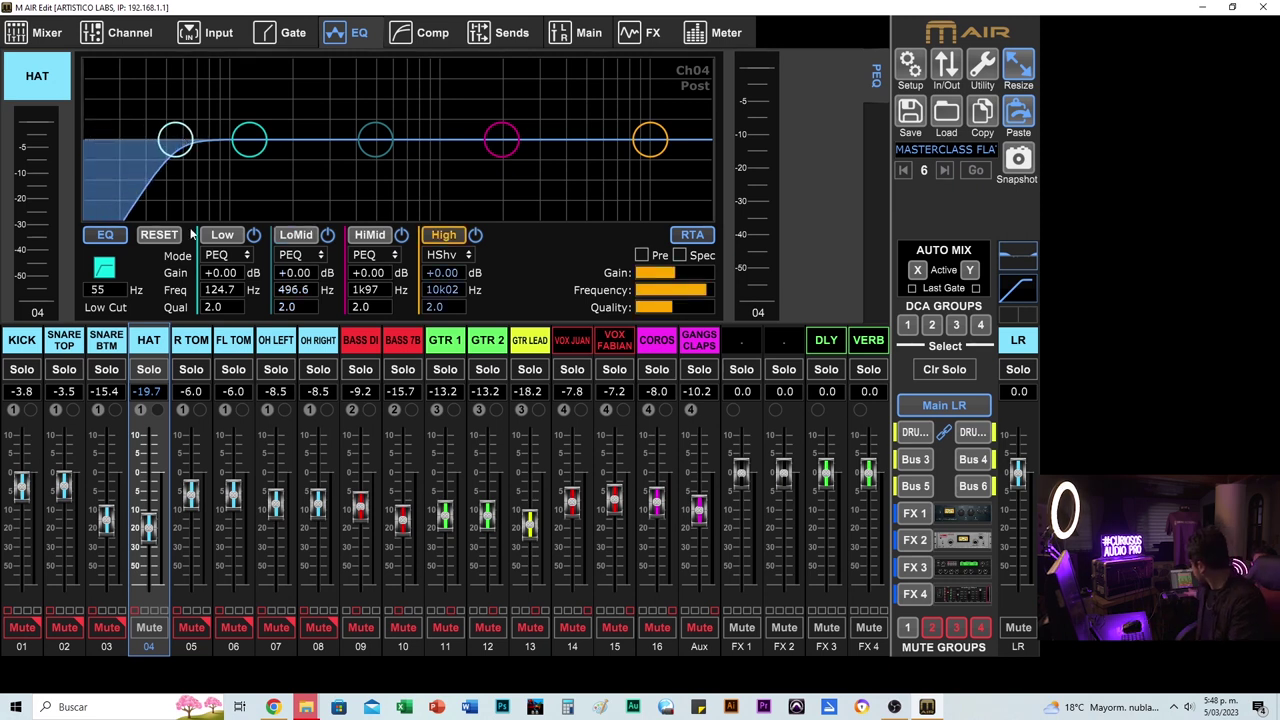
left_click_drag(175, 140, 398, 170)
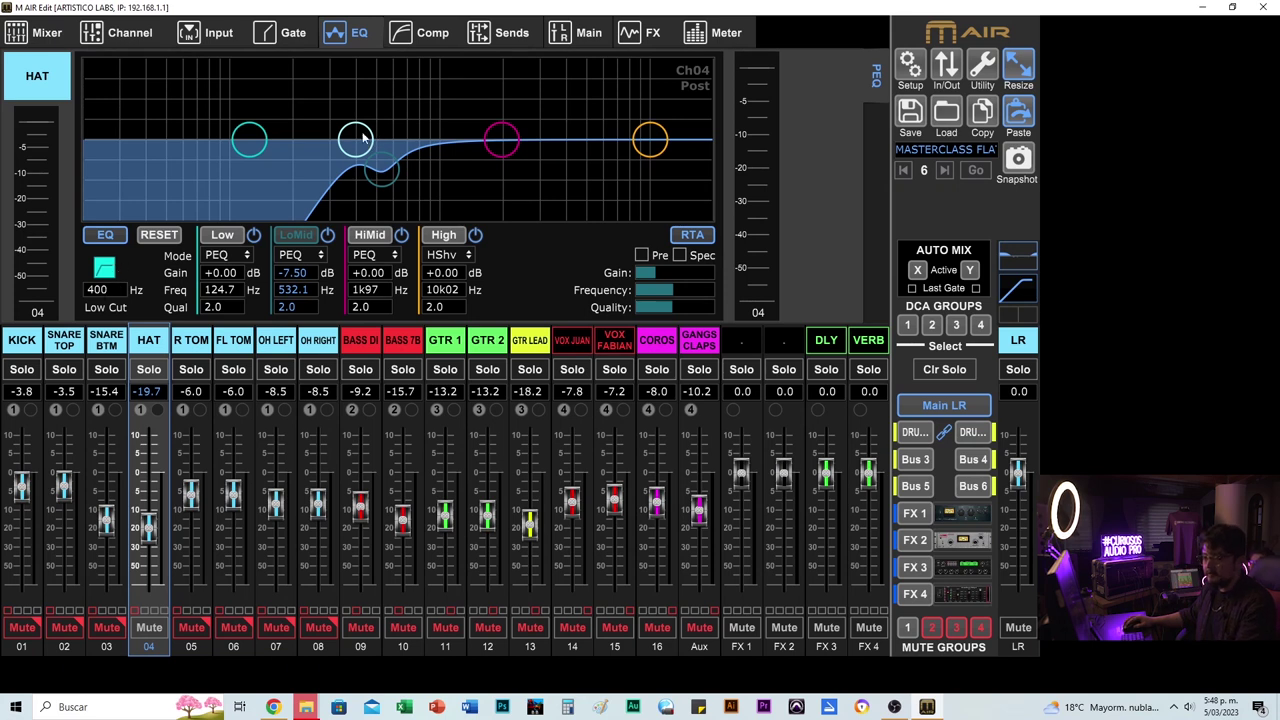
- Equalize the HAT with -9 dB at 532.1 Hz, -6.5 dB at 5k38 with quality 2.8, and a +8 dB high shelf at 15k17
left_click_drag(372, 170, 380, 145)
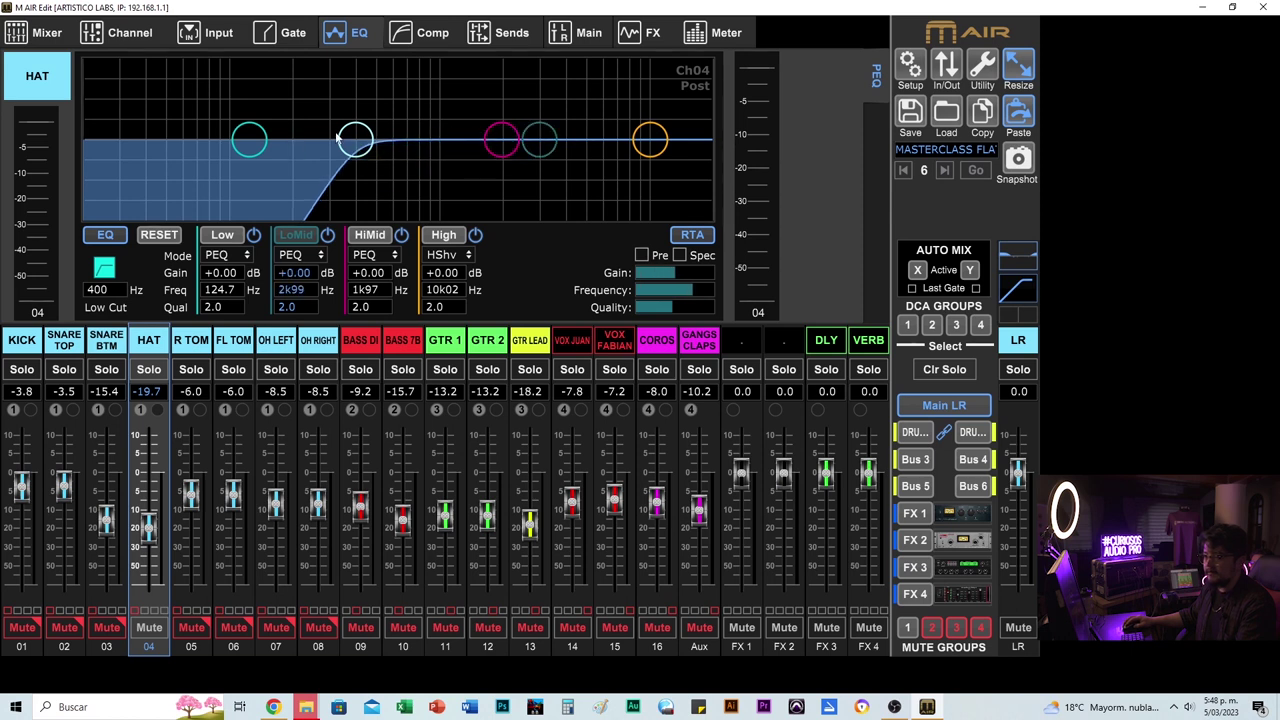
left_click_drag(238, 145, 368, 178)
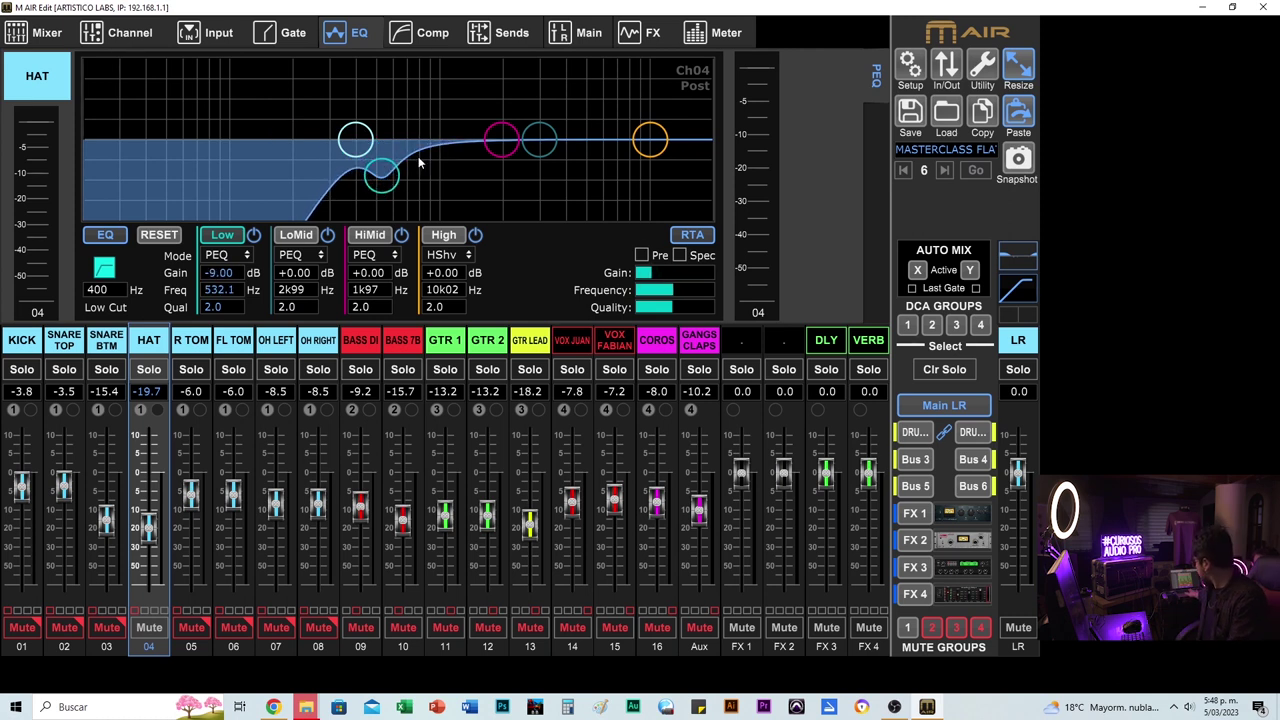
left_click_drag(539, 140, 687, 105)
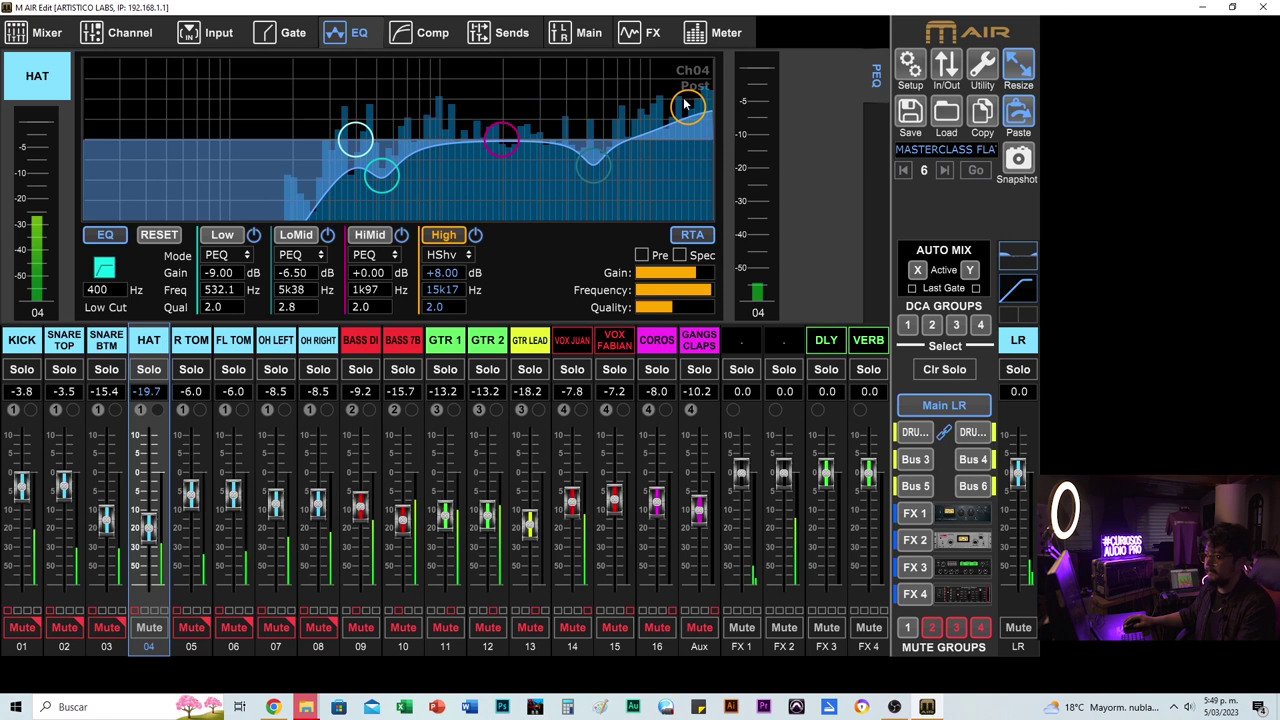
- Unmute the other drum channels and place the HAT in the drum mix at -12.5 dB, panned to -100
left_click(107, 628)
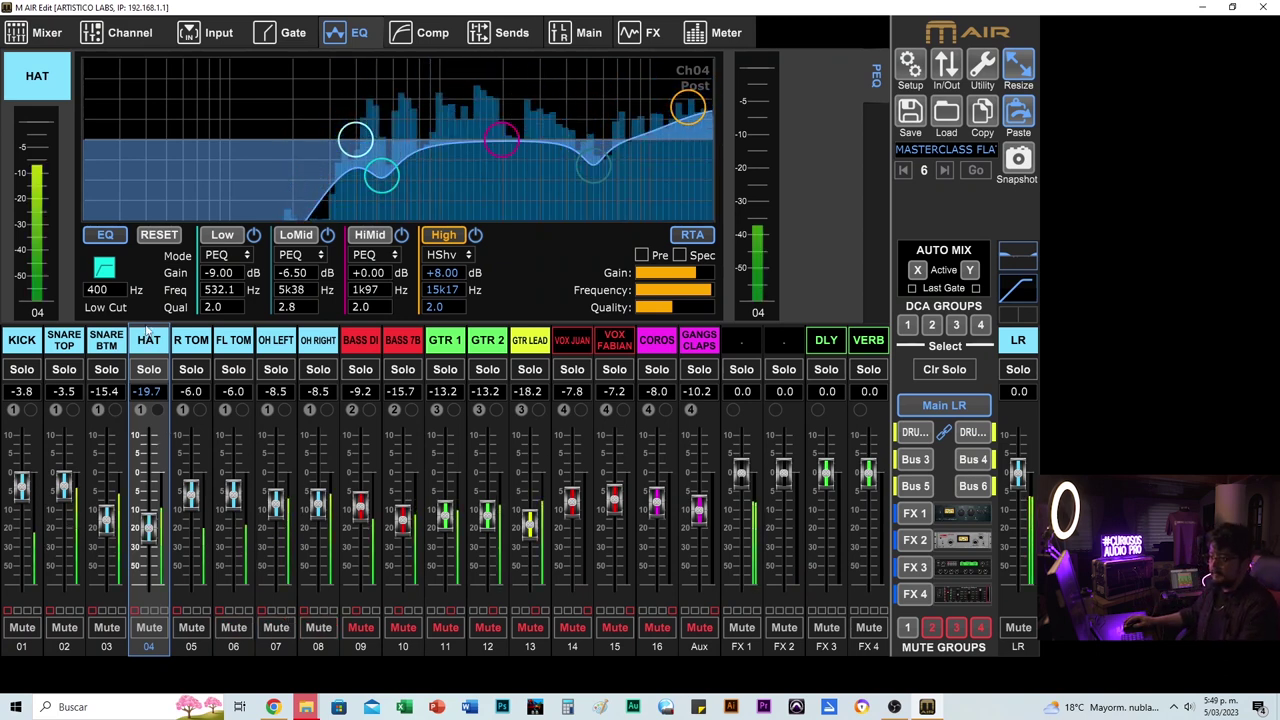
left_click_drag(148, 528, 148, 511)
left_click(576, 34)
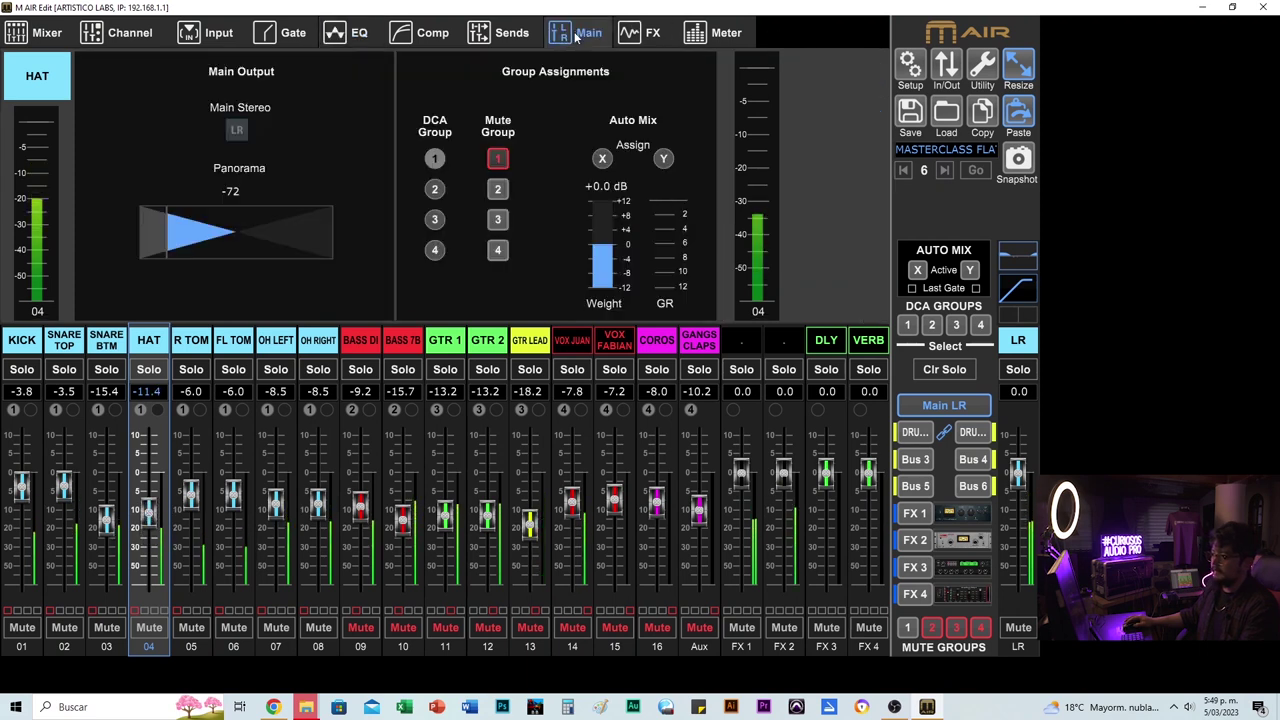
left_click(130, 30)
left_click_drag(663, 160, 630, 160)
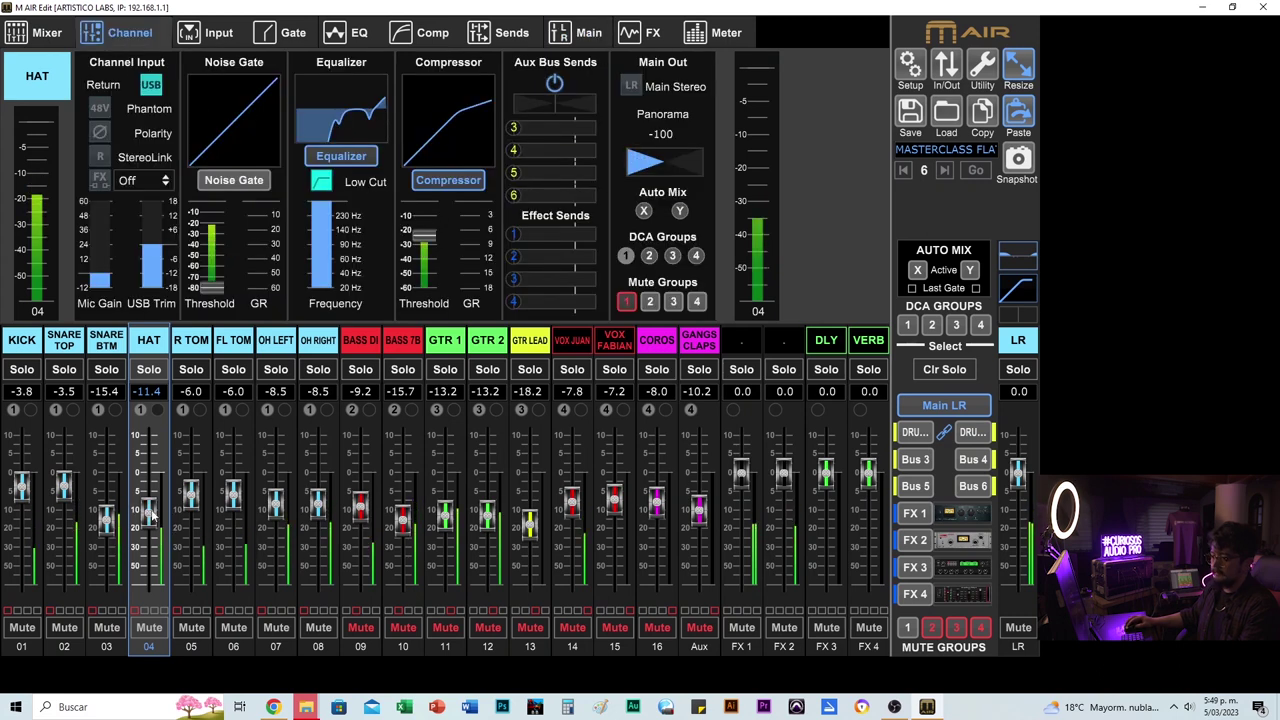
left_click_drag(150, 513, 152, 517)
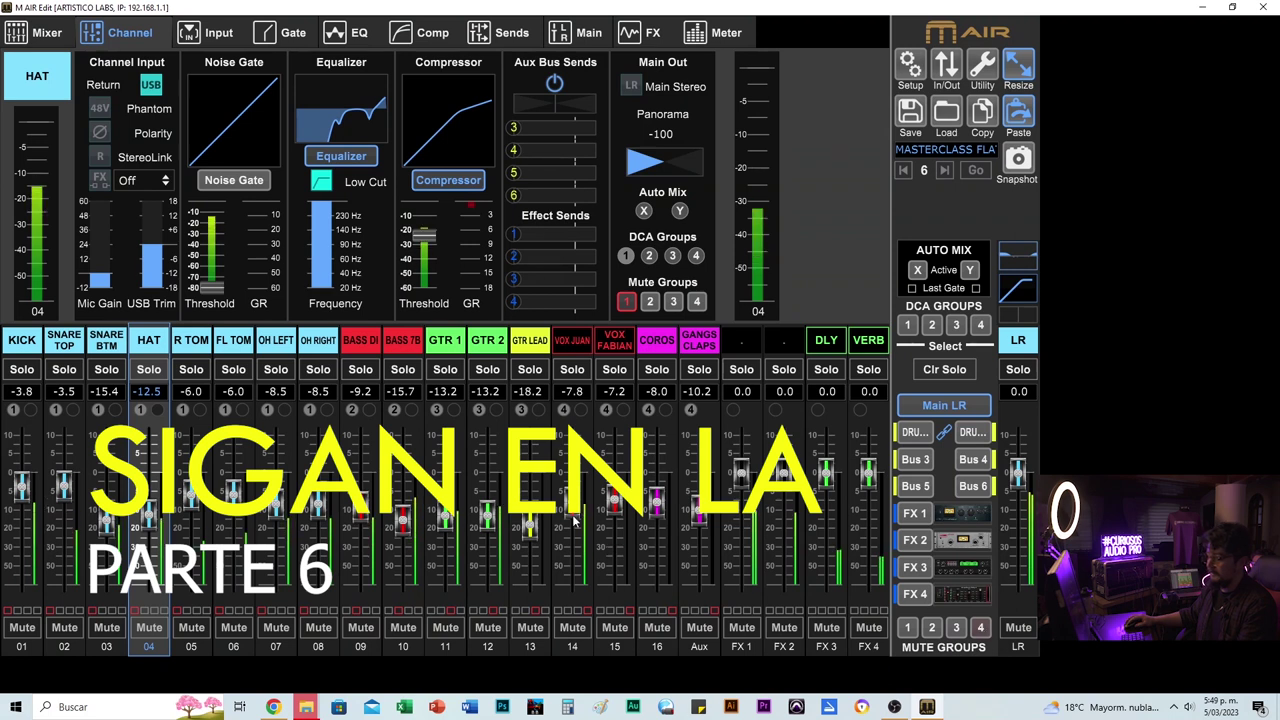
- Release mute groups 2, 3 and 4 and raise vocal channel 14 to -5.8 dB and vocal channel 15 to -5.2 dB
left_click_drag(577, 499, 577, 497)
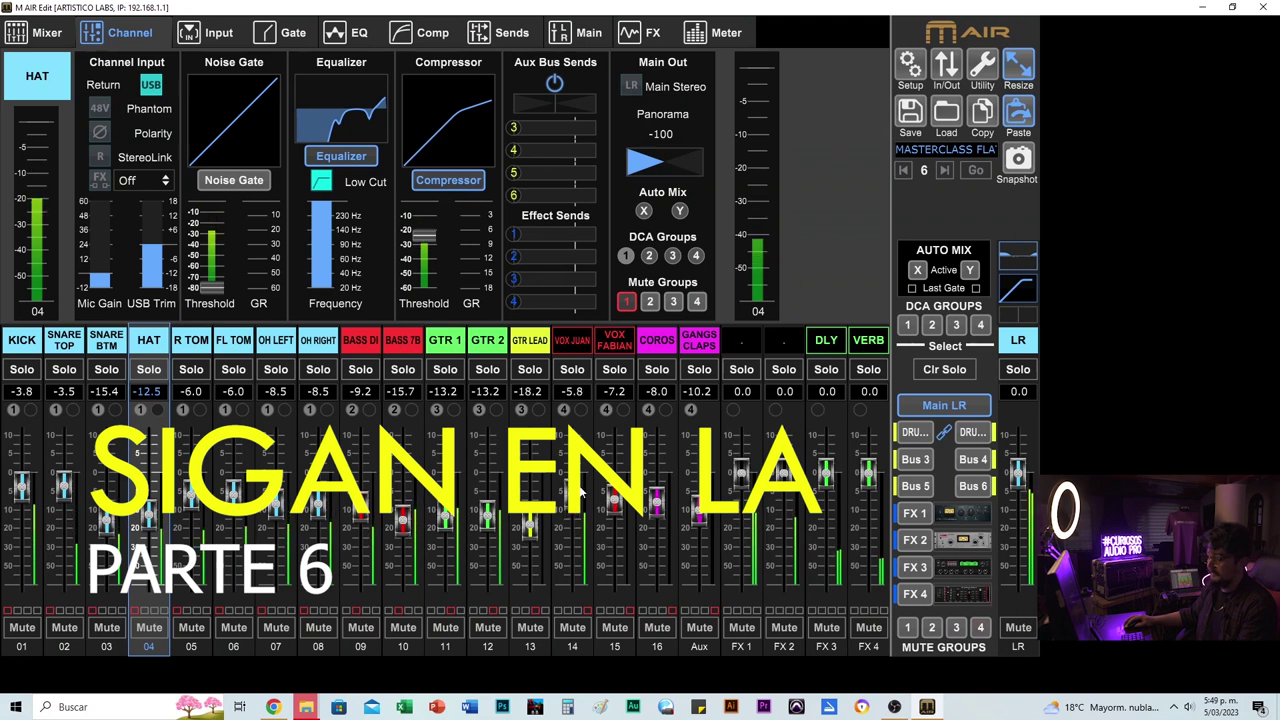
left_click_drag(614, 494, 614, 490)
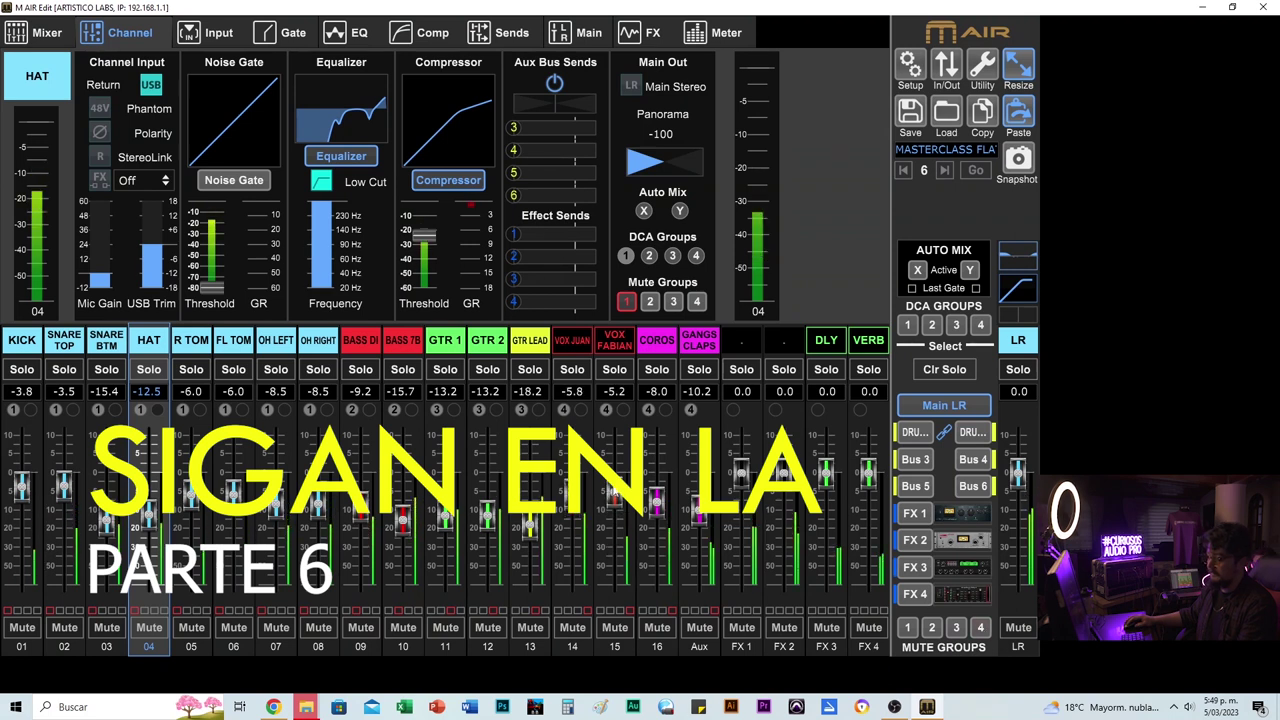